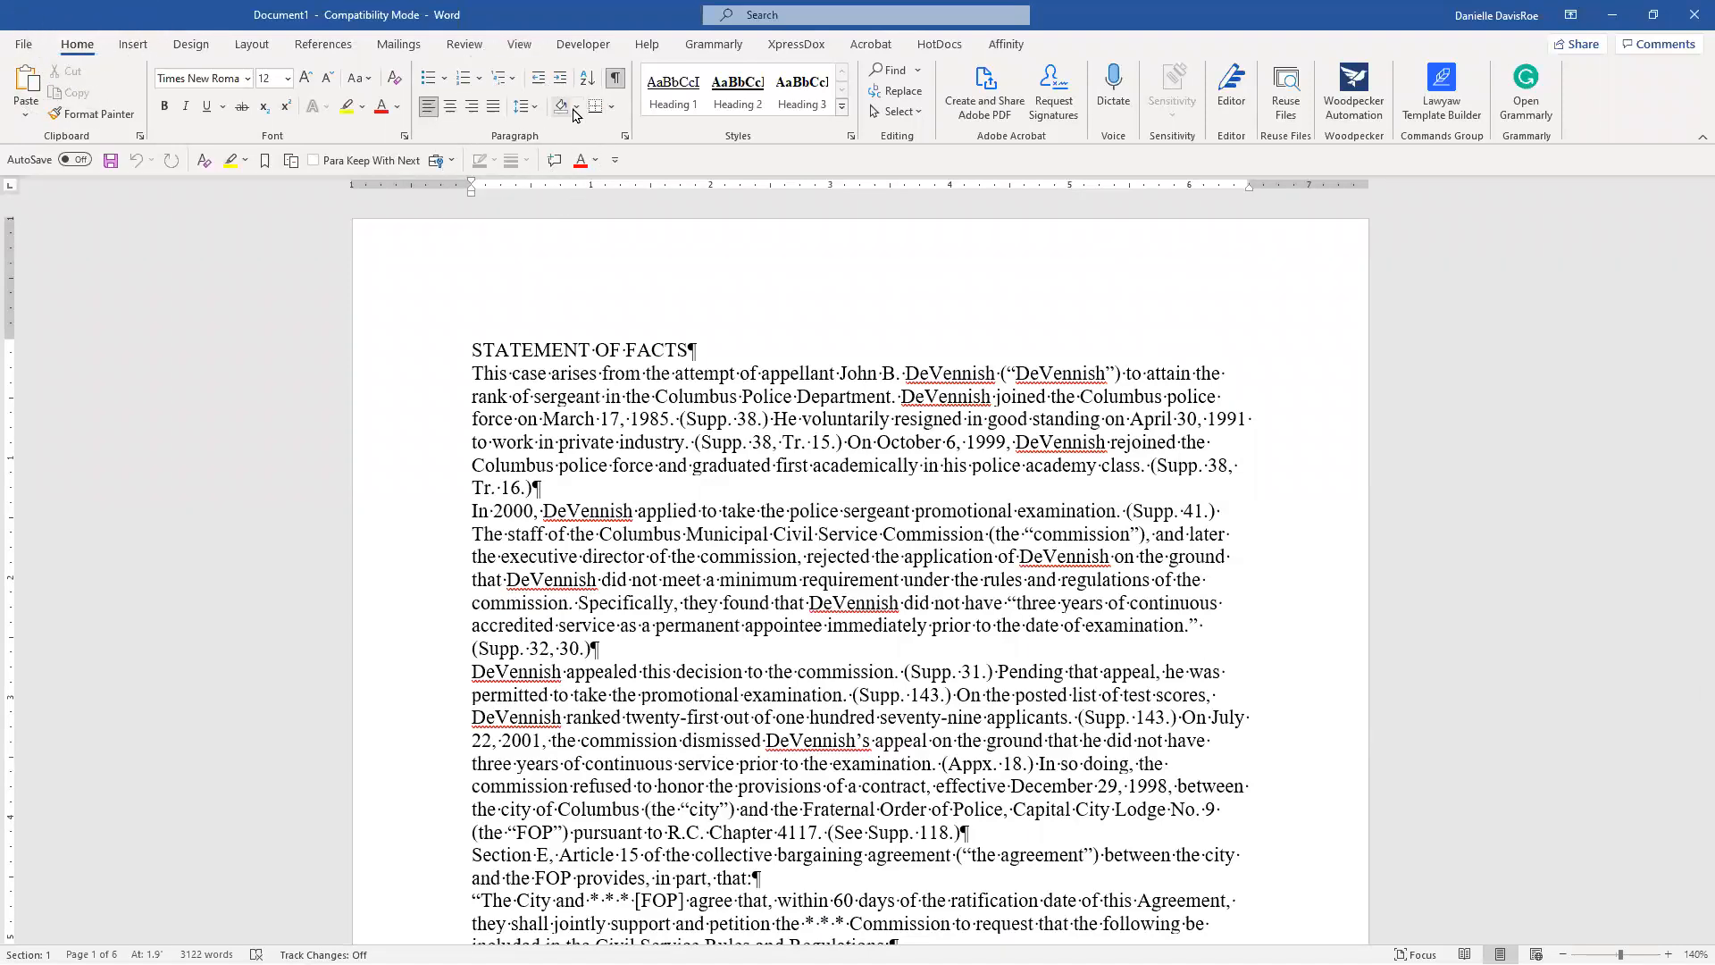
Hide and redisplay the formatting marks, and select the paragraph mark ending the STATEMENT OF FACTS heading.
left_click(616, 80)
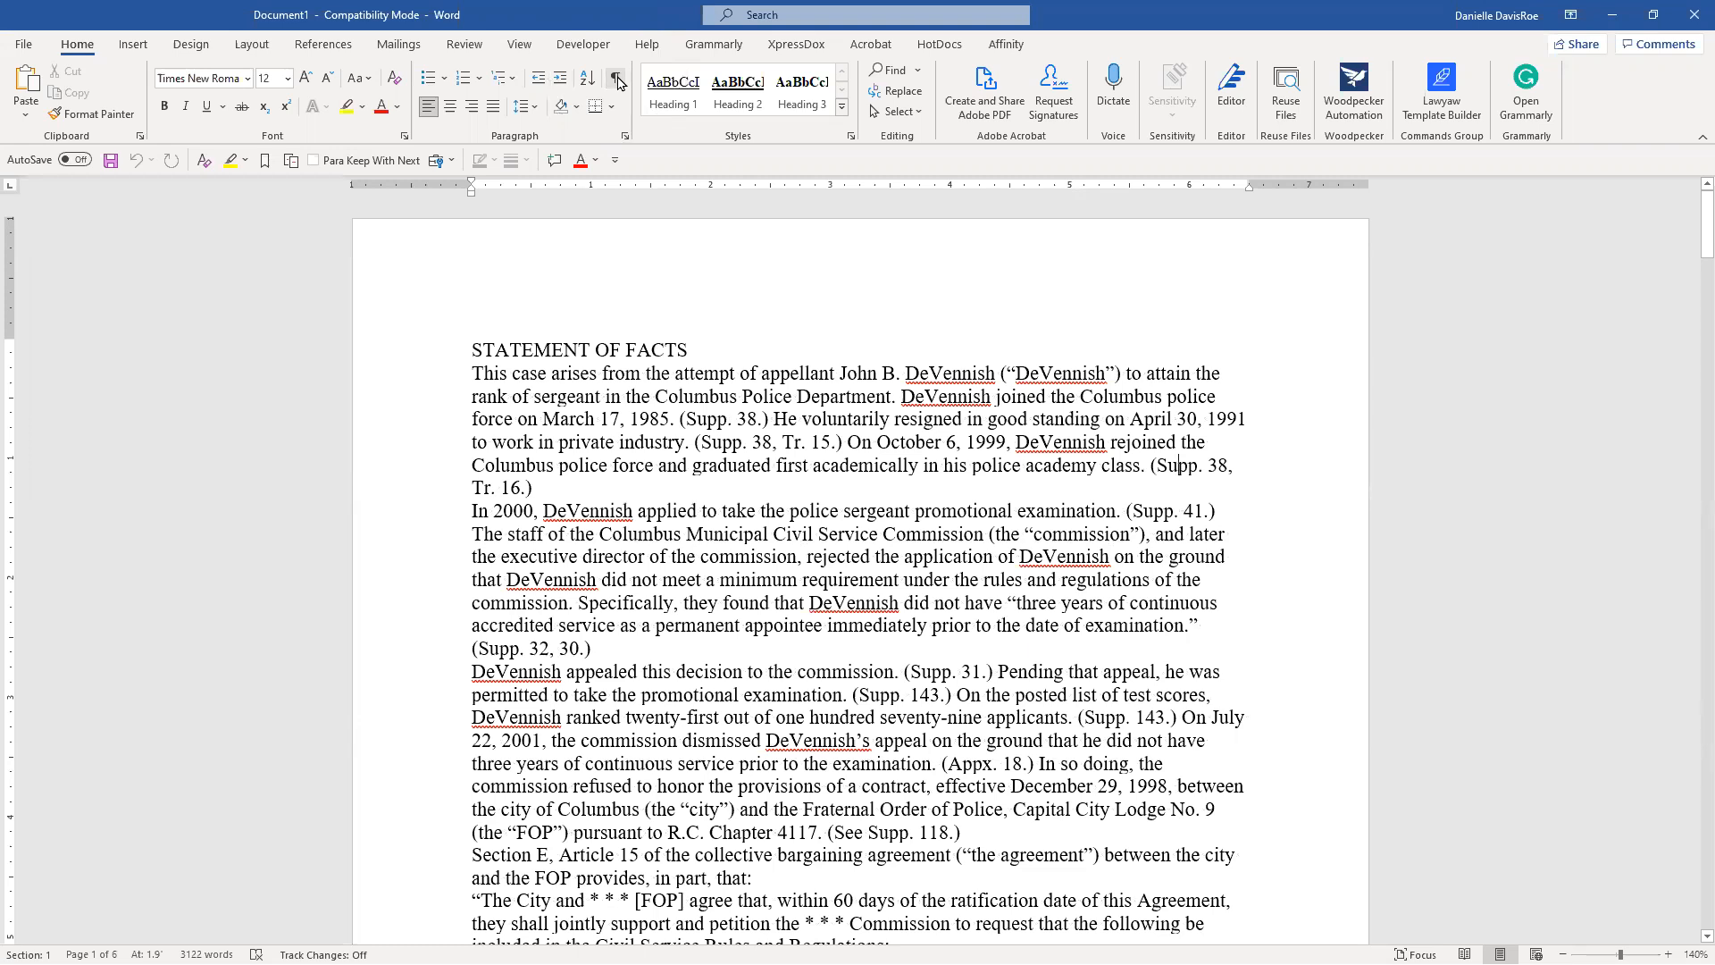
left_click(617, 80)
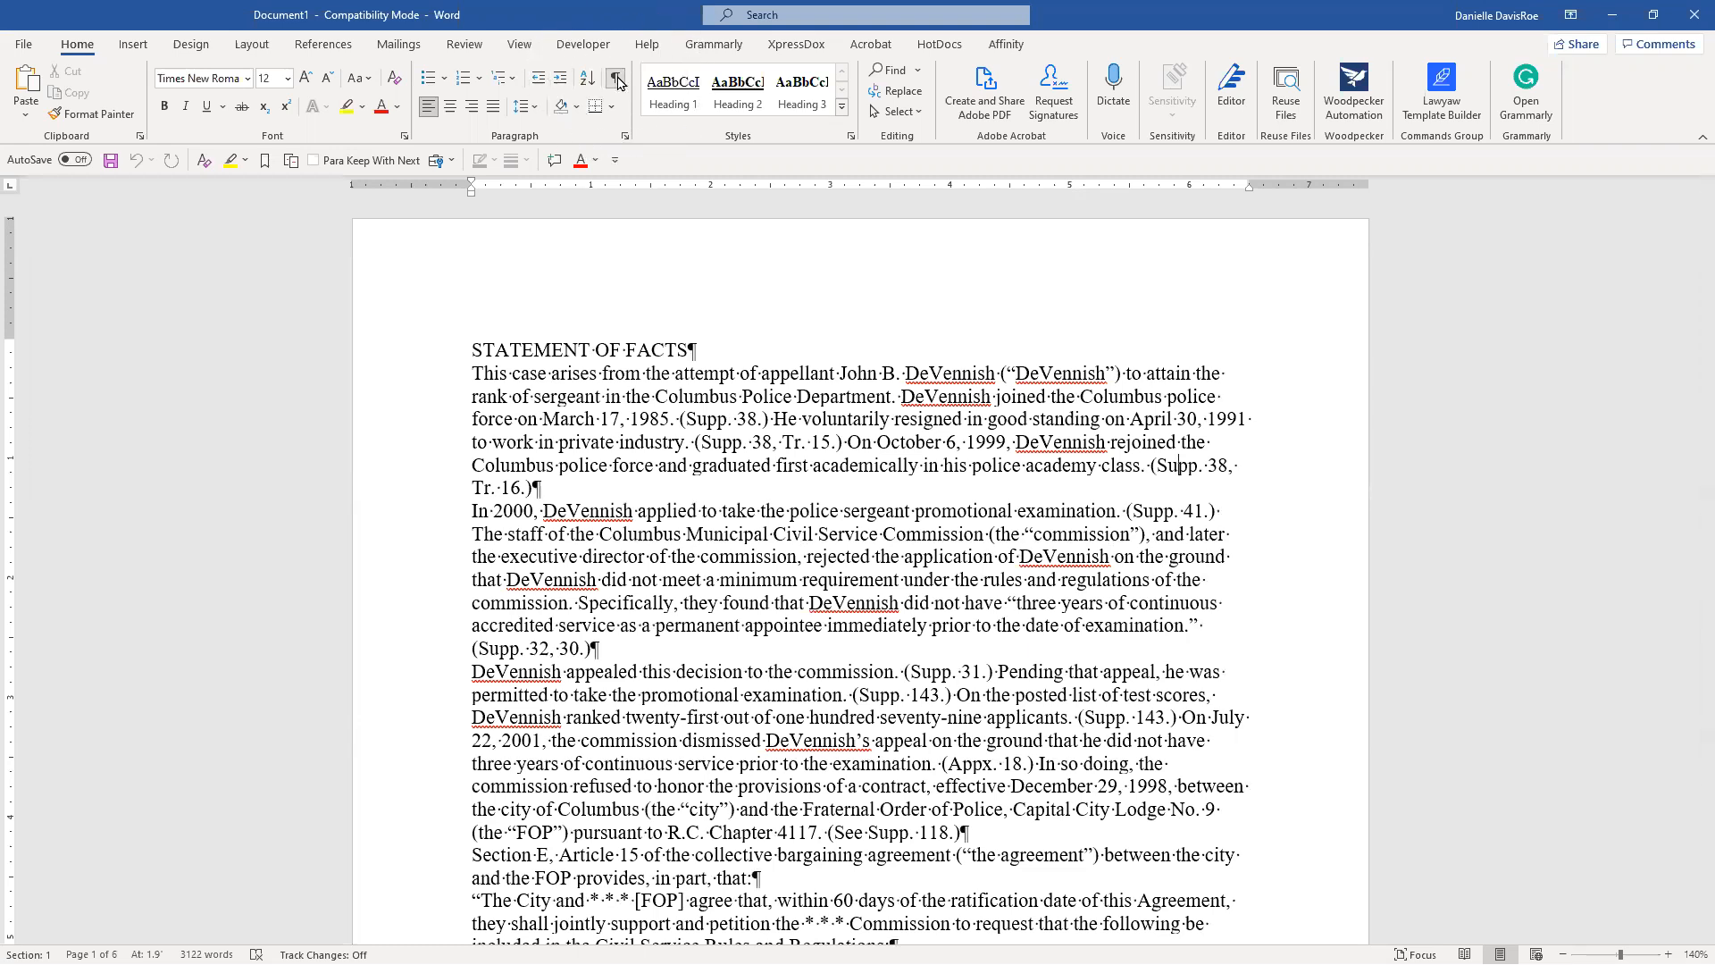
double_click(693, 349)
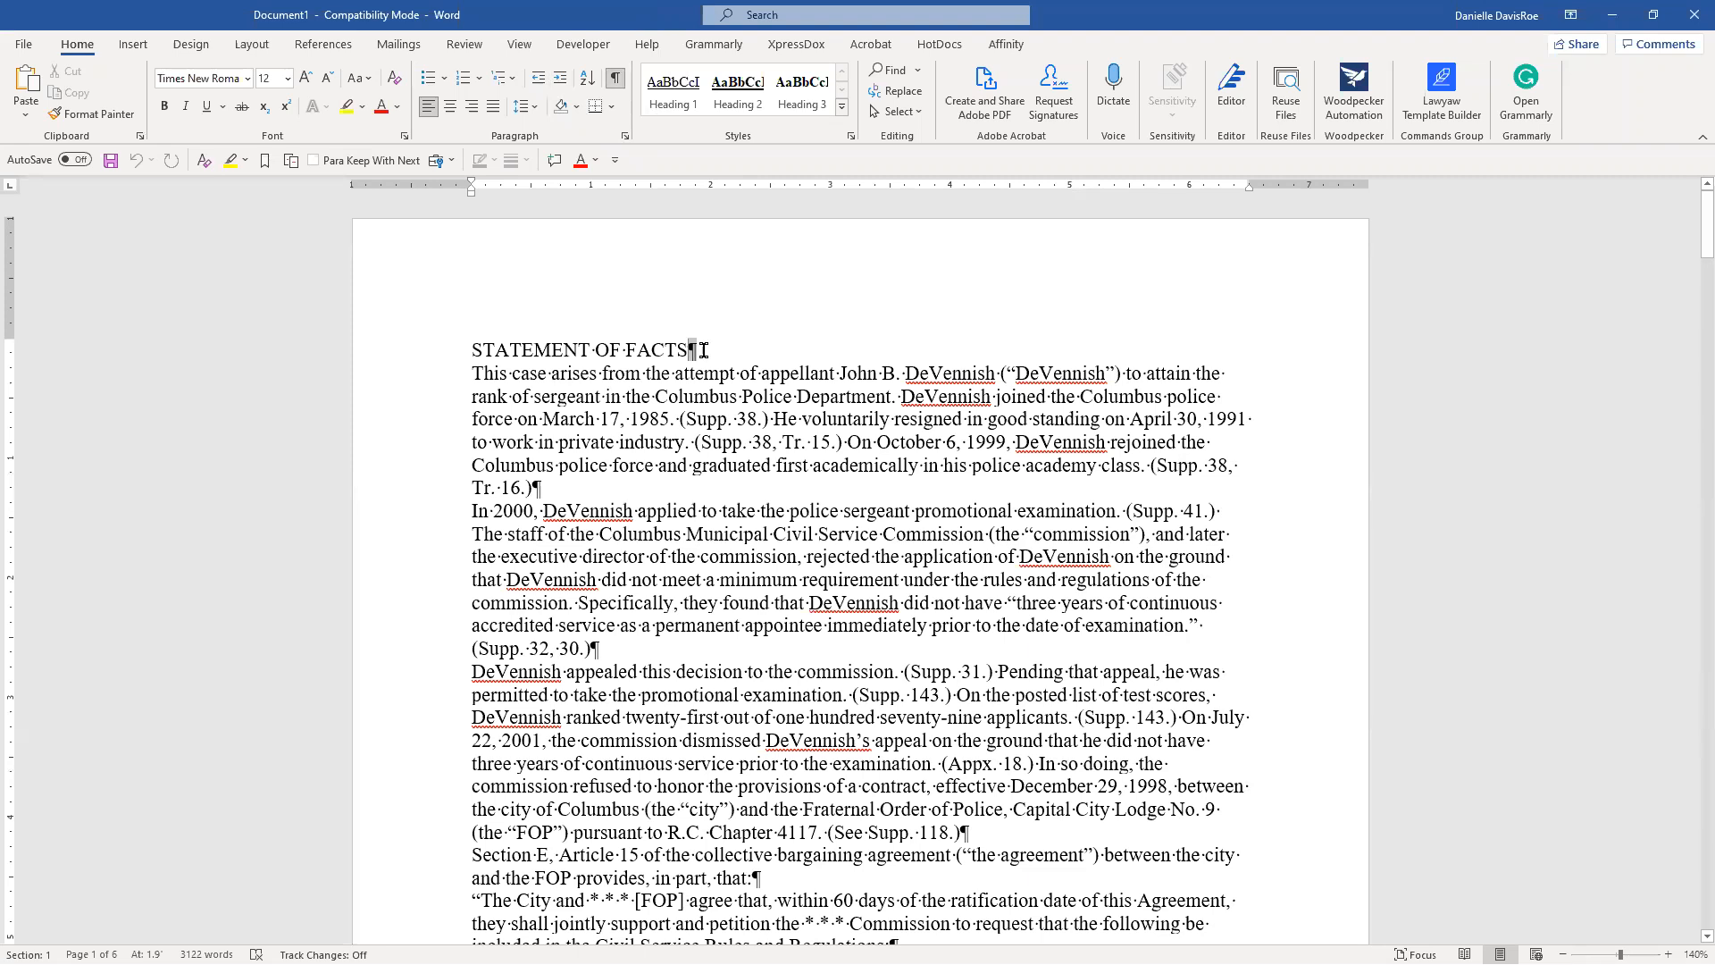
Insert a tab after "This case arises from" in the first body paragraph, and remove it again.
double_click(622, 349)
left_click(626, 378)
key("Right")
key("Tab")
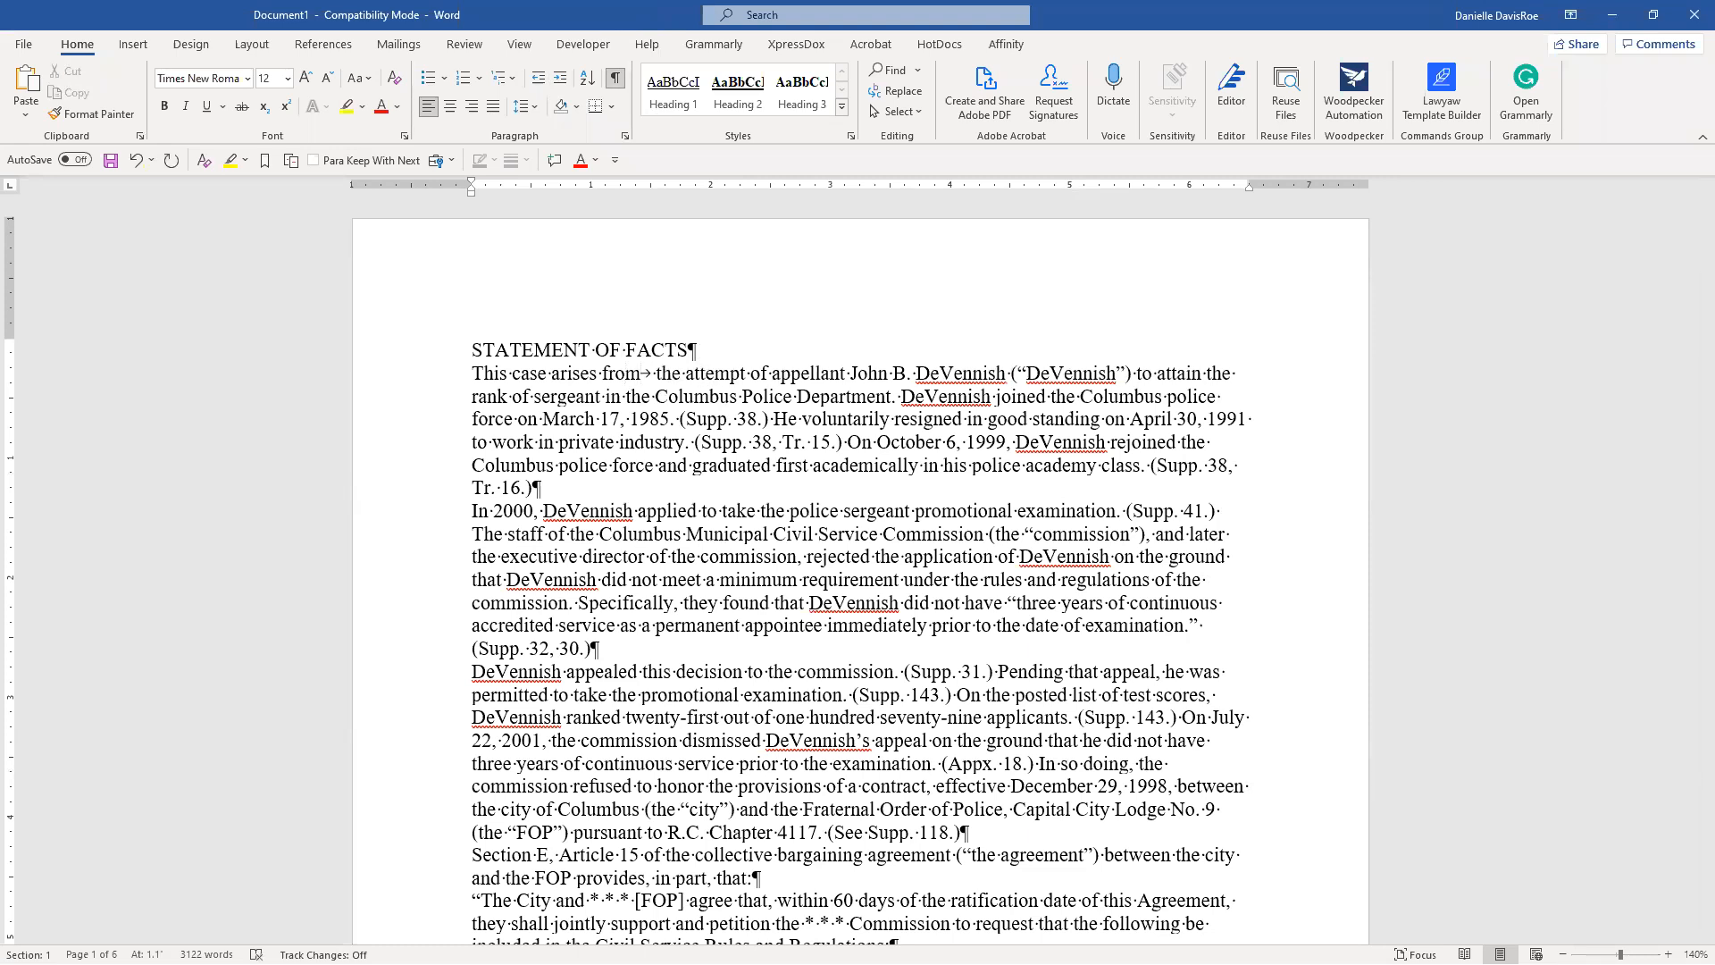
key("BackSpace")
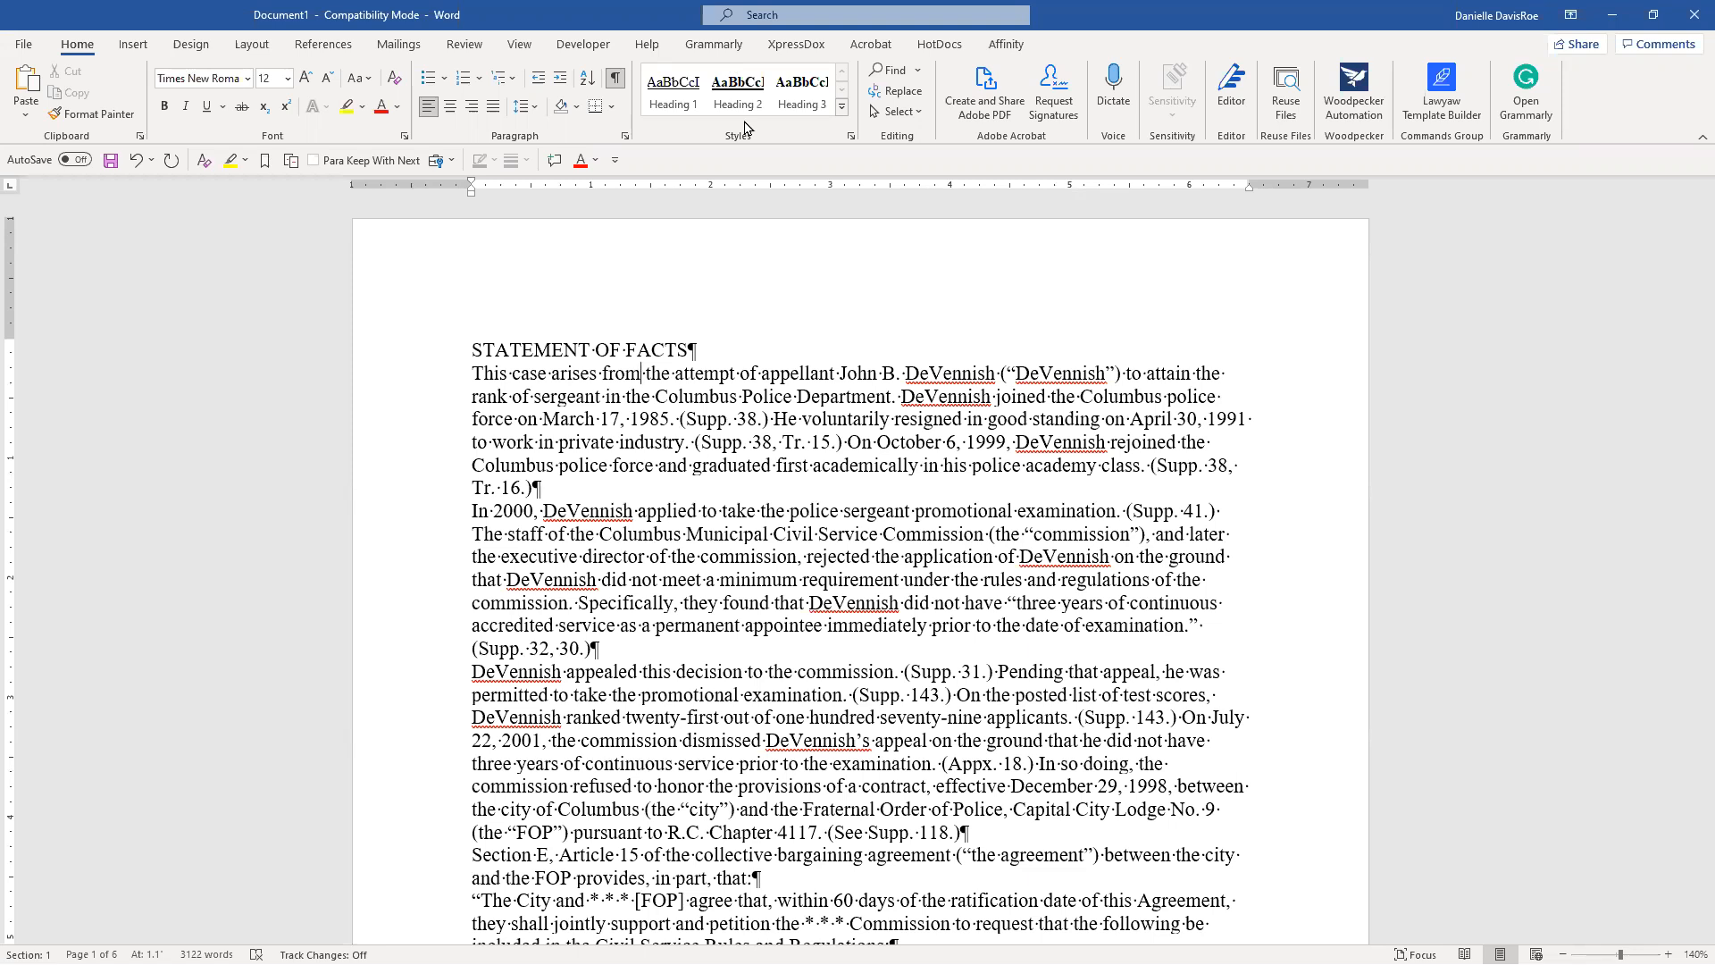
Open the Styles pane, float it over the document and turn off the style previews.
left_click(851, 139)
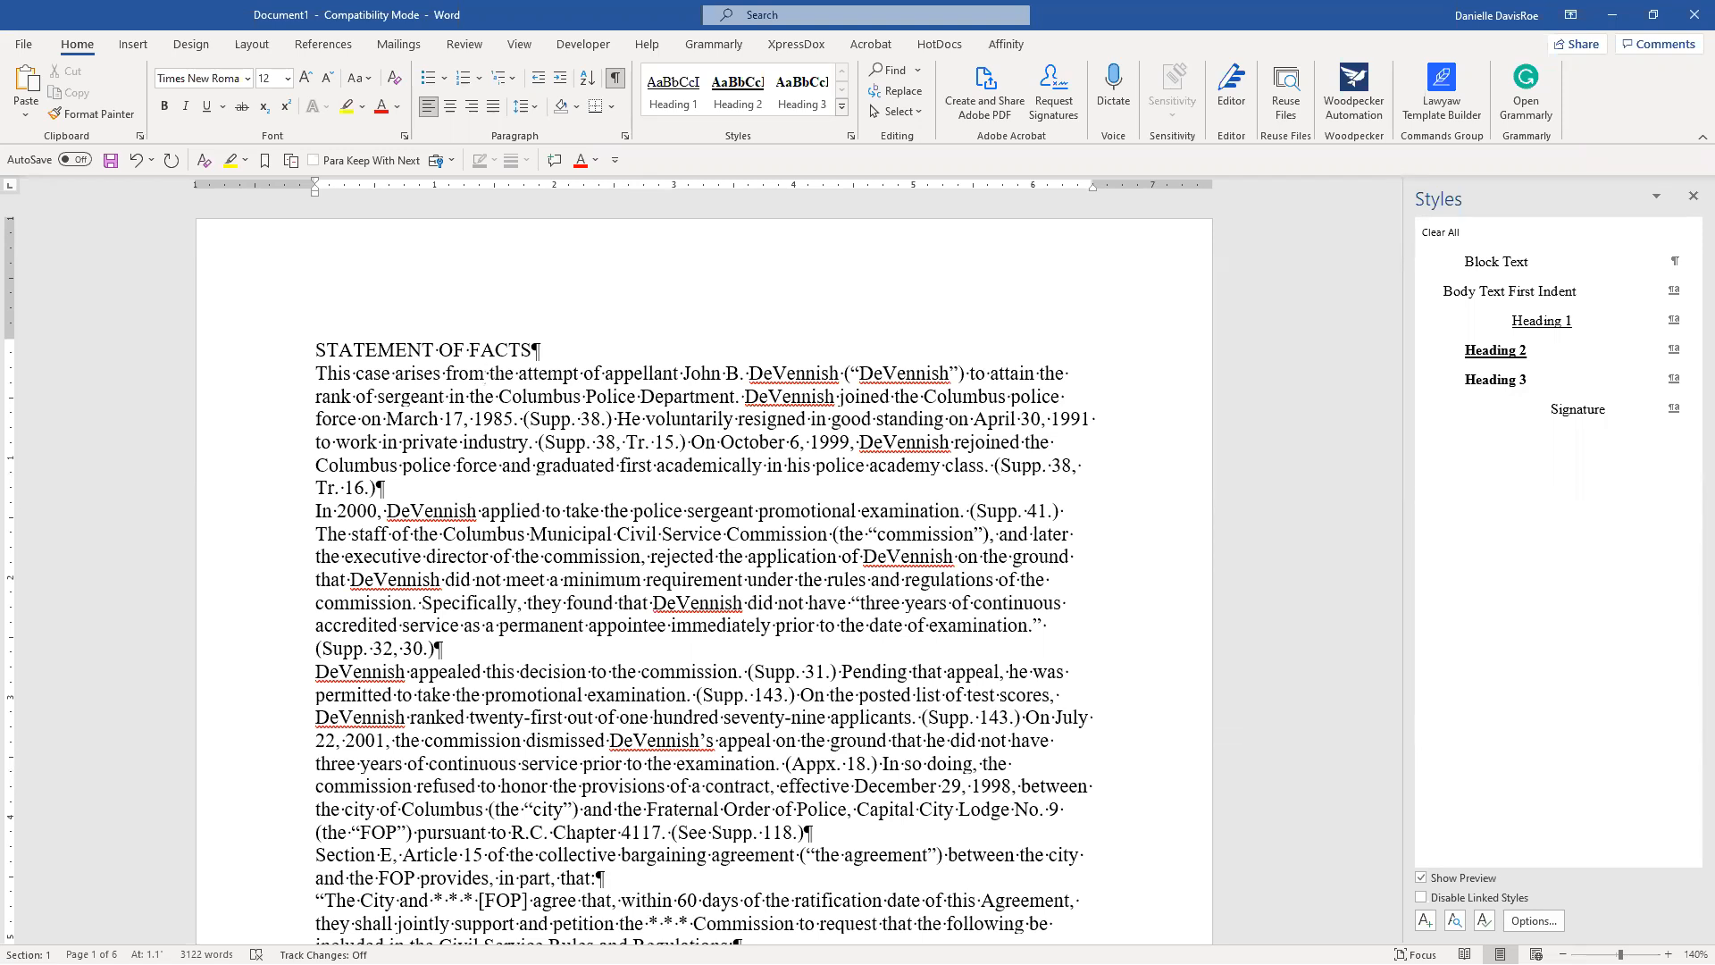
left_click_drag(1433, 199, 1167, 263)
left_click(1203, 404)
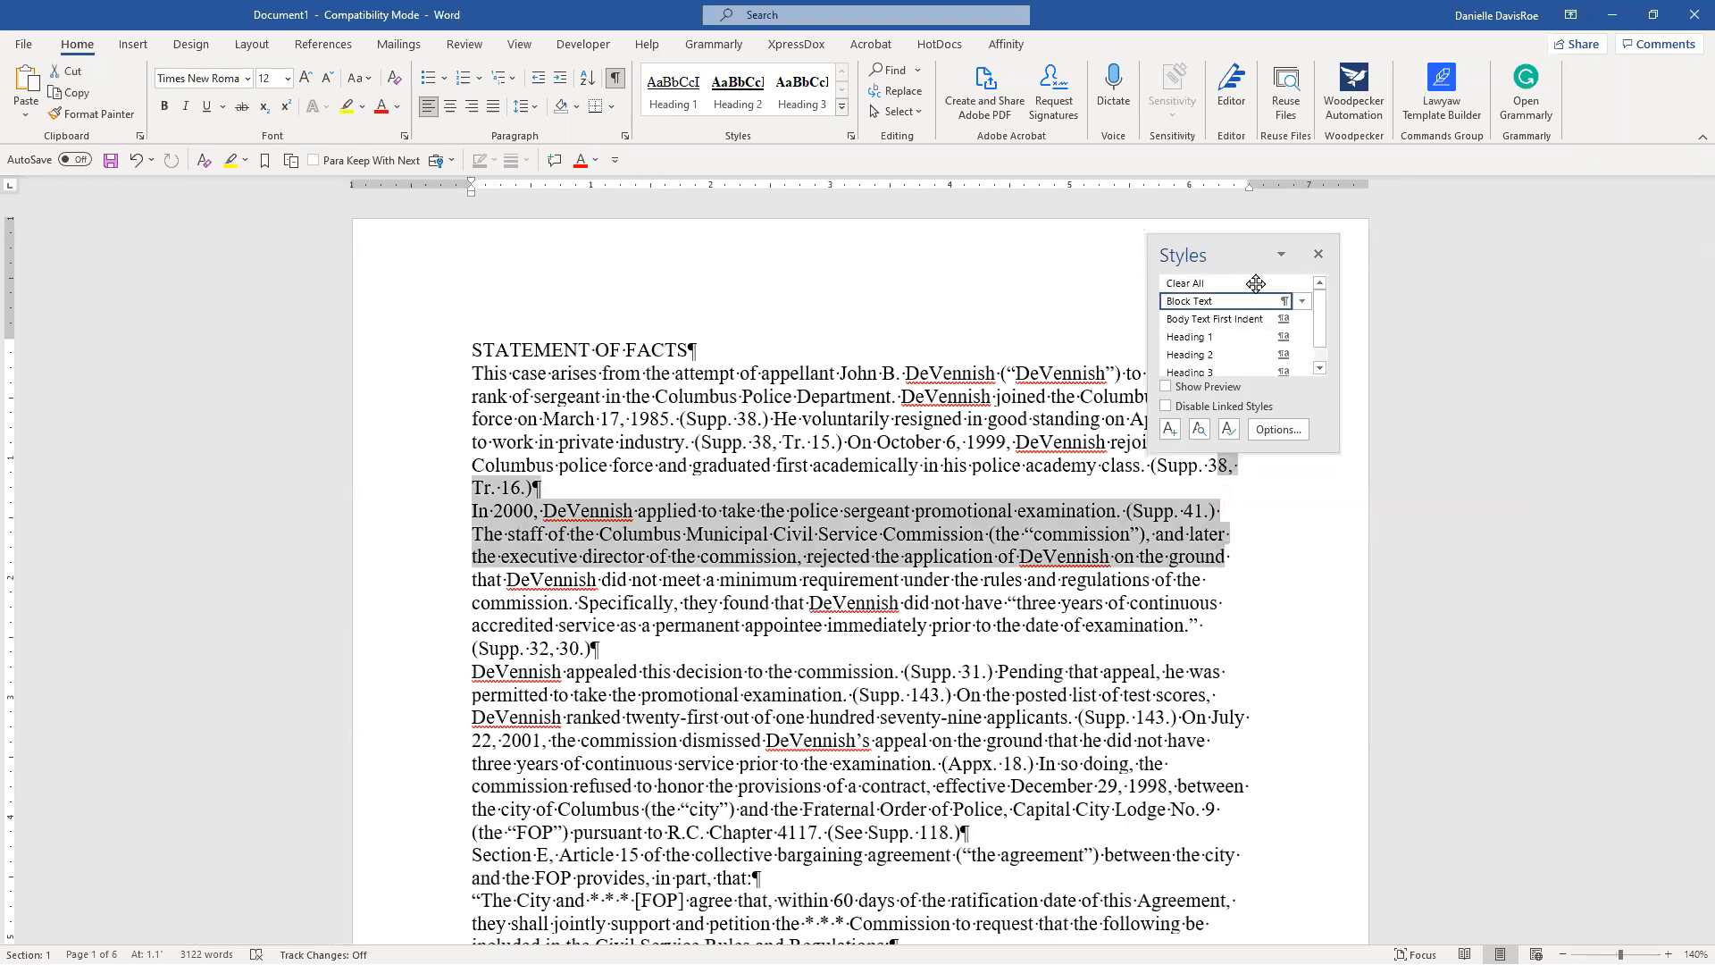
left_click_drag(1220, 250, 1107, 310)
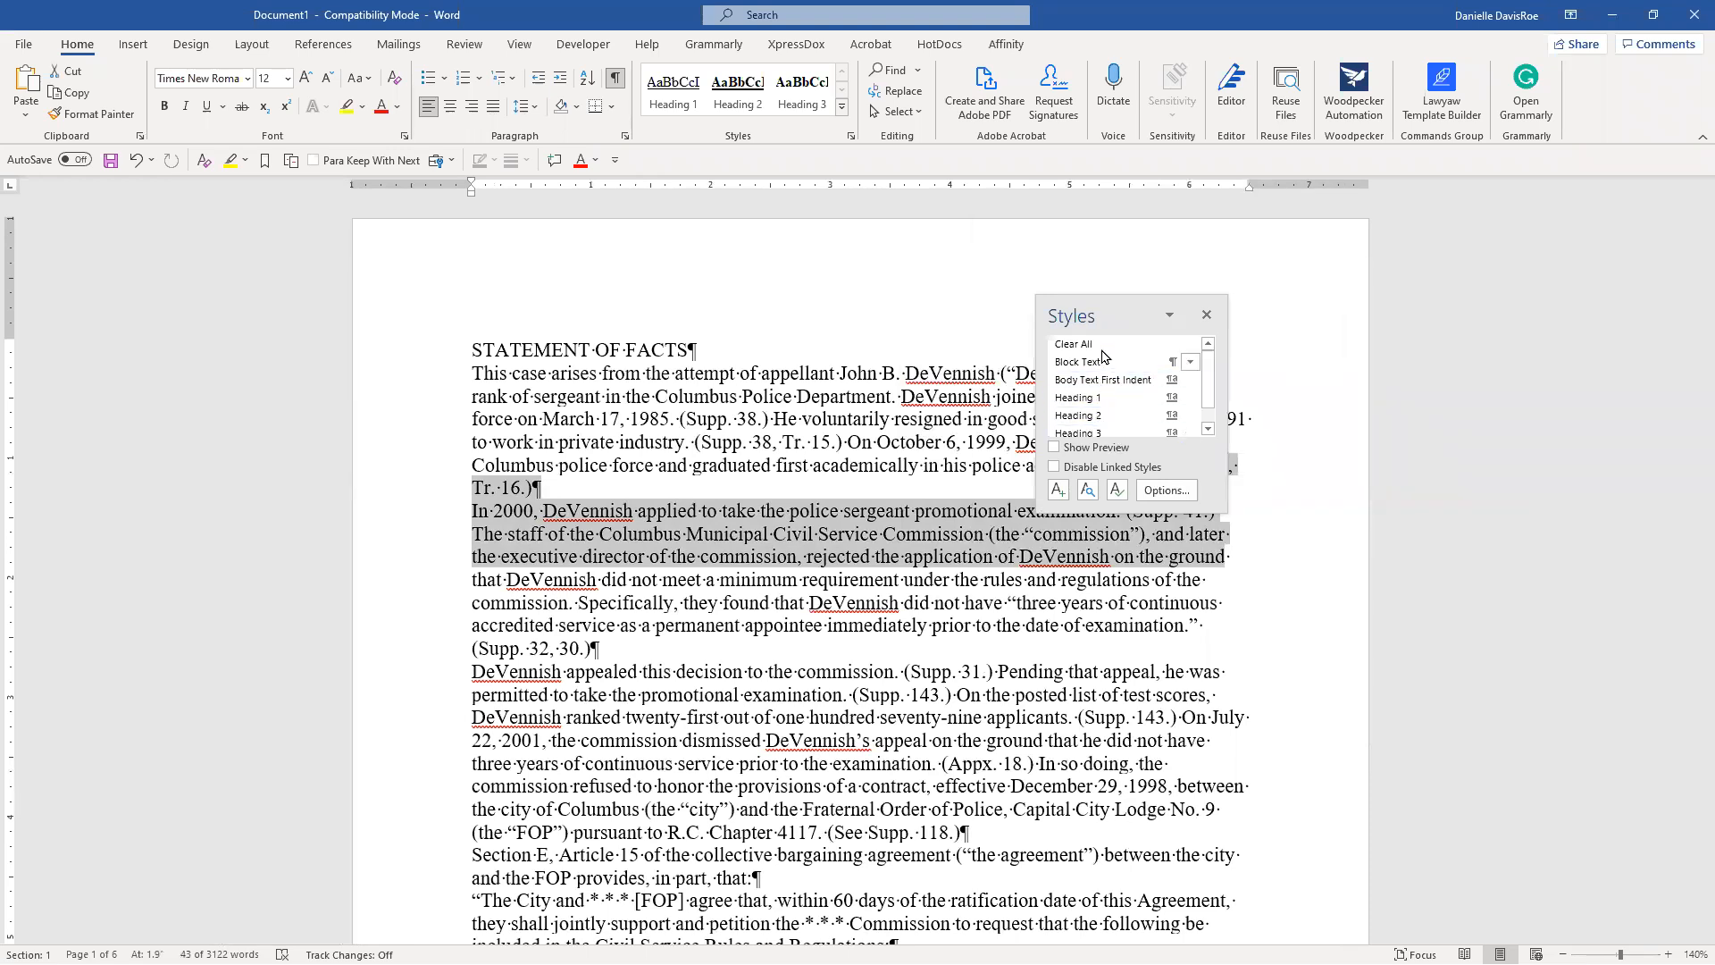
Dock the floating Styles pane beside the document again and turn on Show Preview.
mouse_move(1158, 382)
double_click(1119, 315)
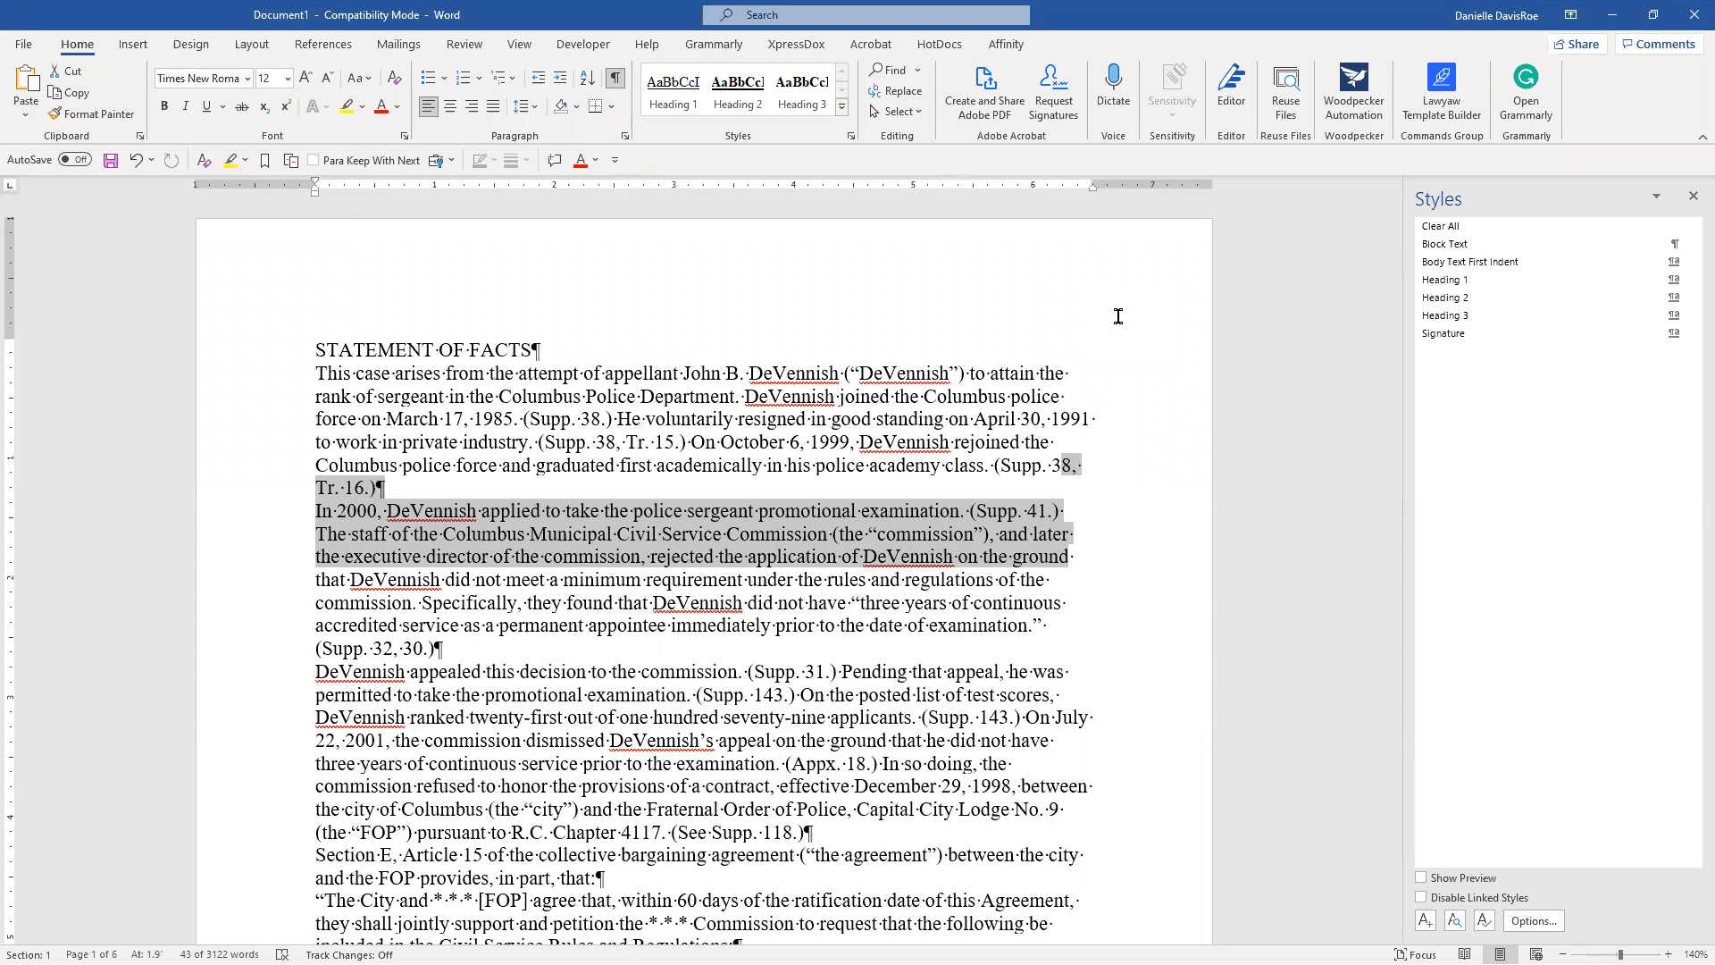
mouse_move(1474, 289)
left_click(1438, 885)
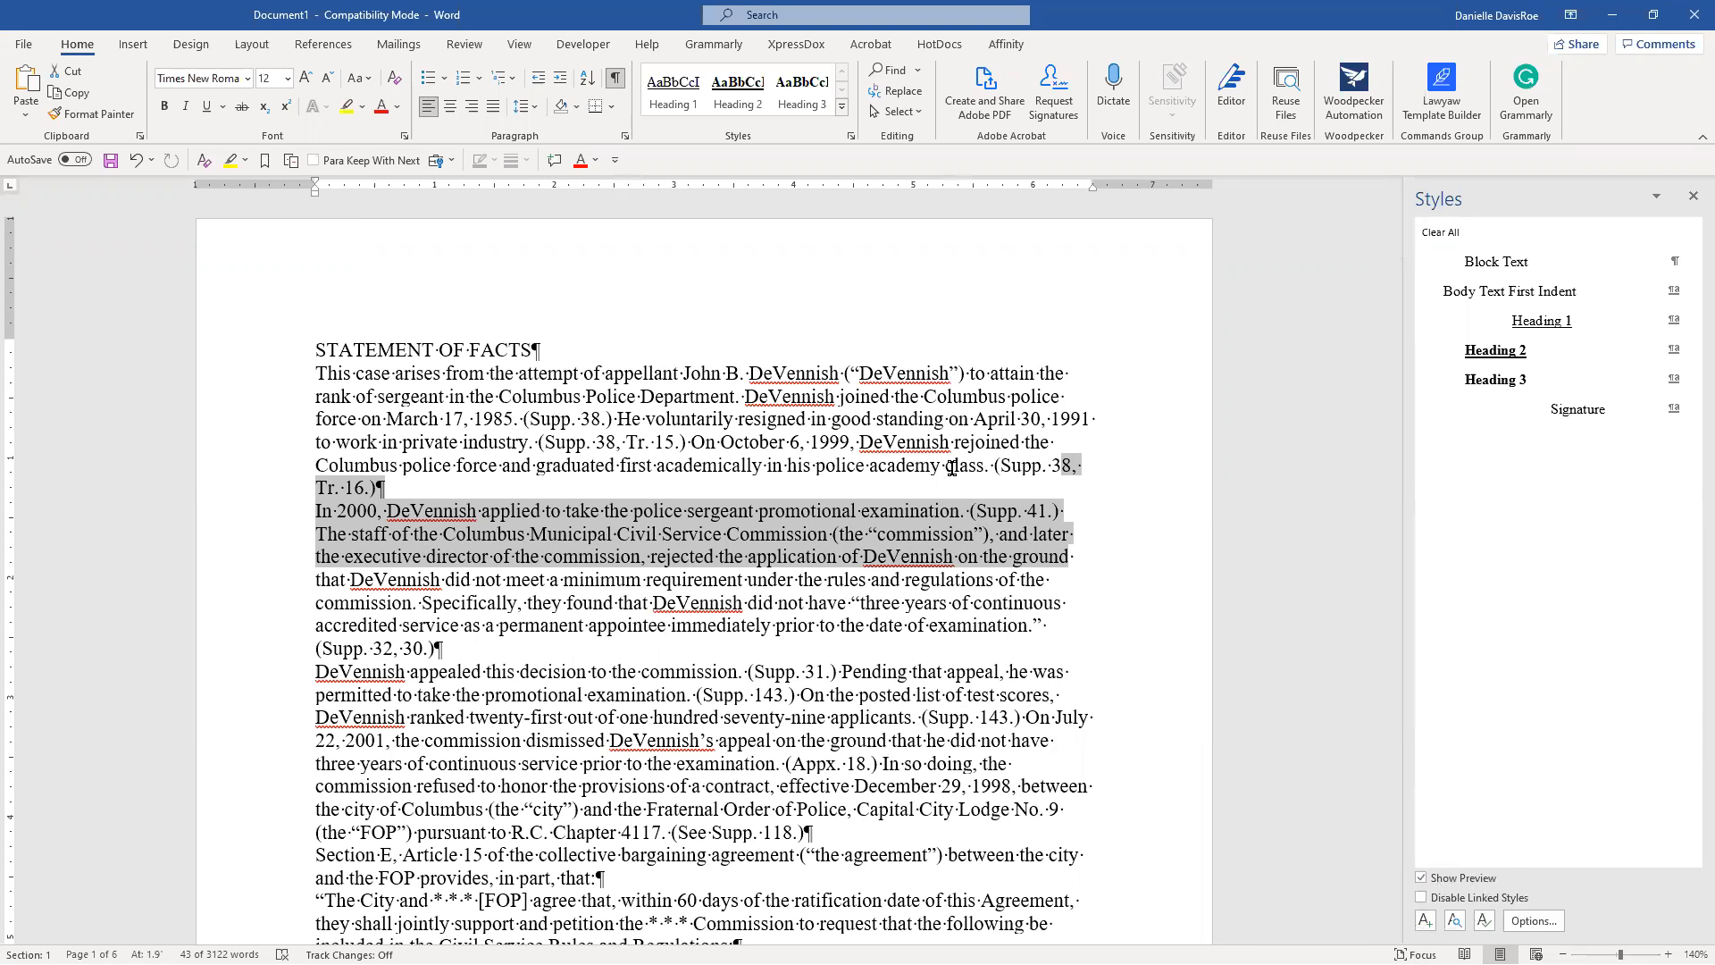
Place the cursor in the STATEMENT OF FACTS line and open the Heading 1 style's settings for modification.
left_click(549, 344)
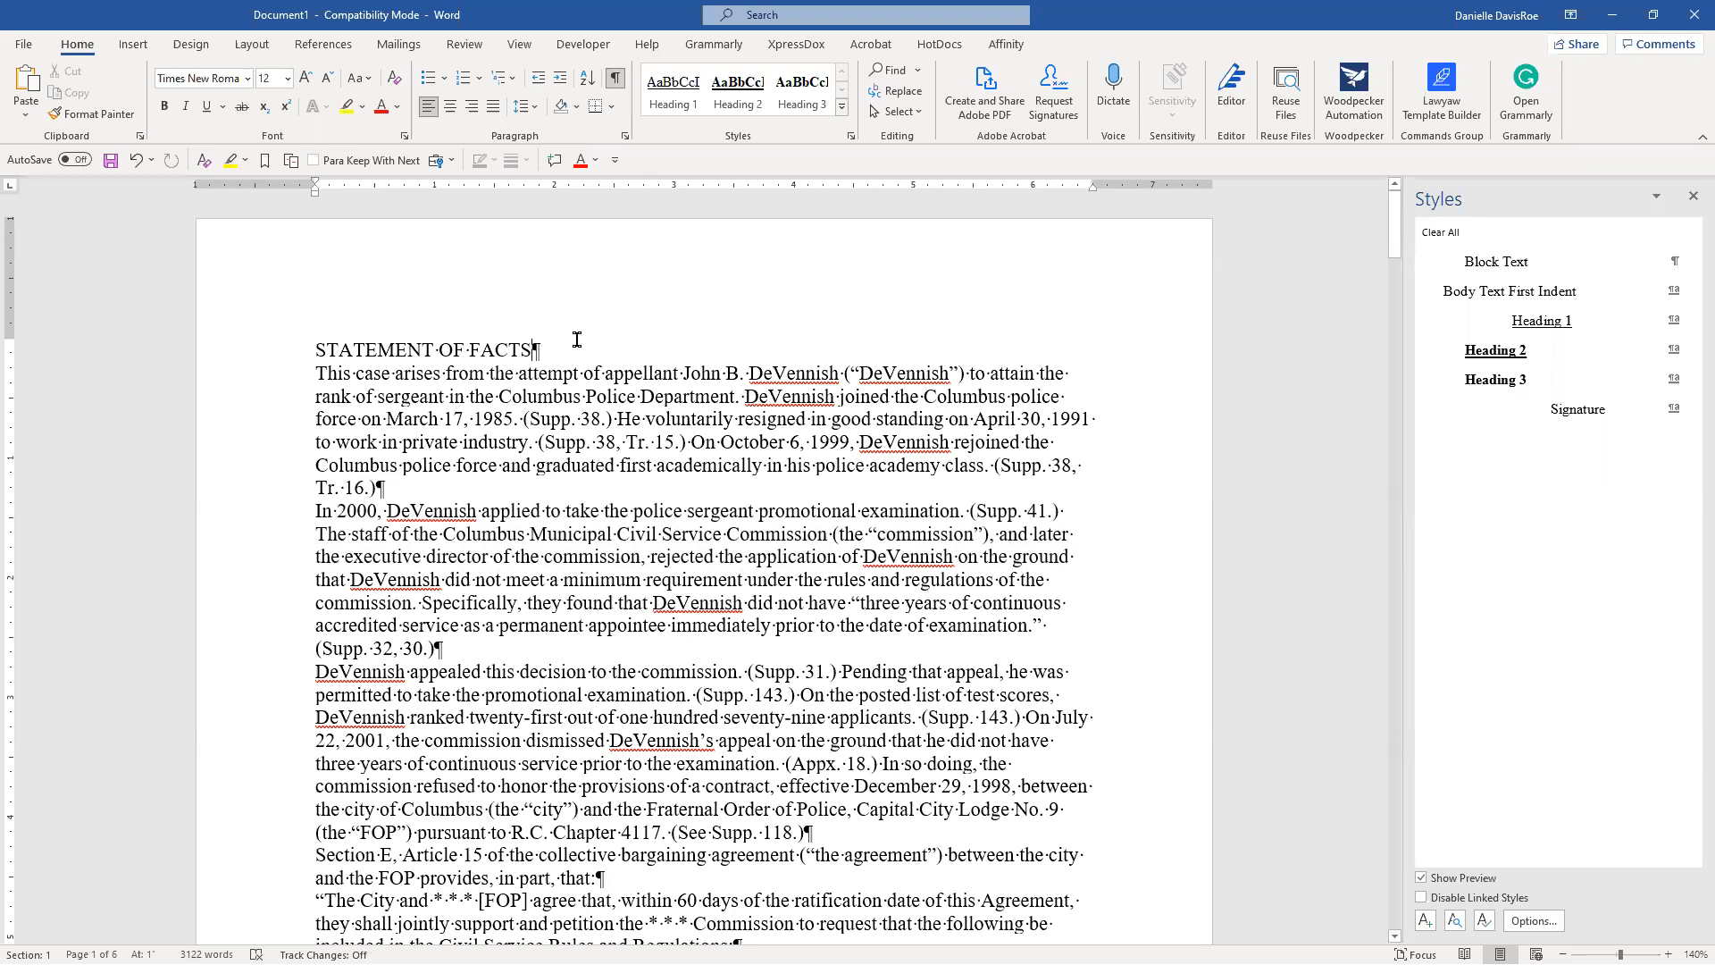
right_click(1538, 330)
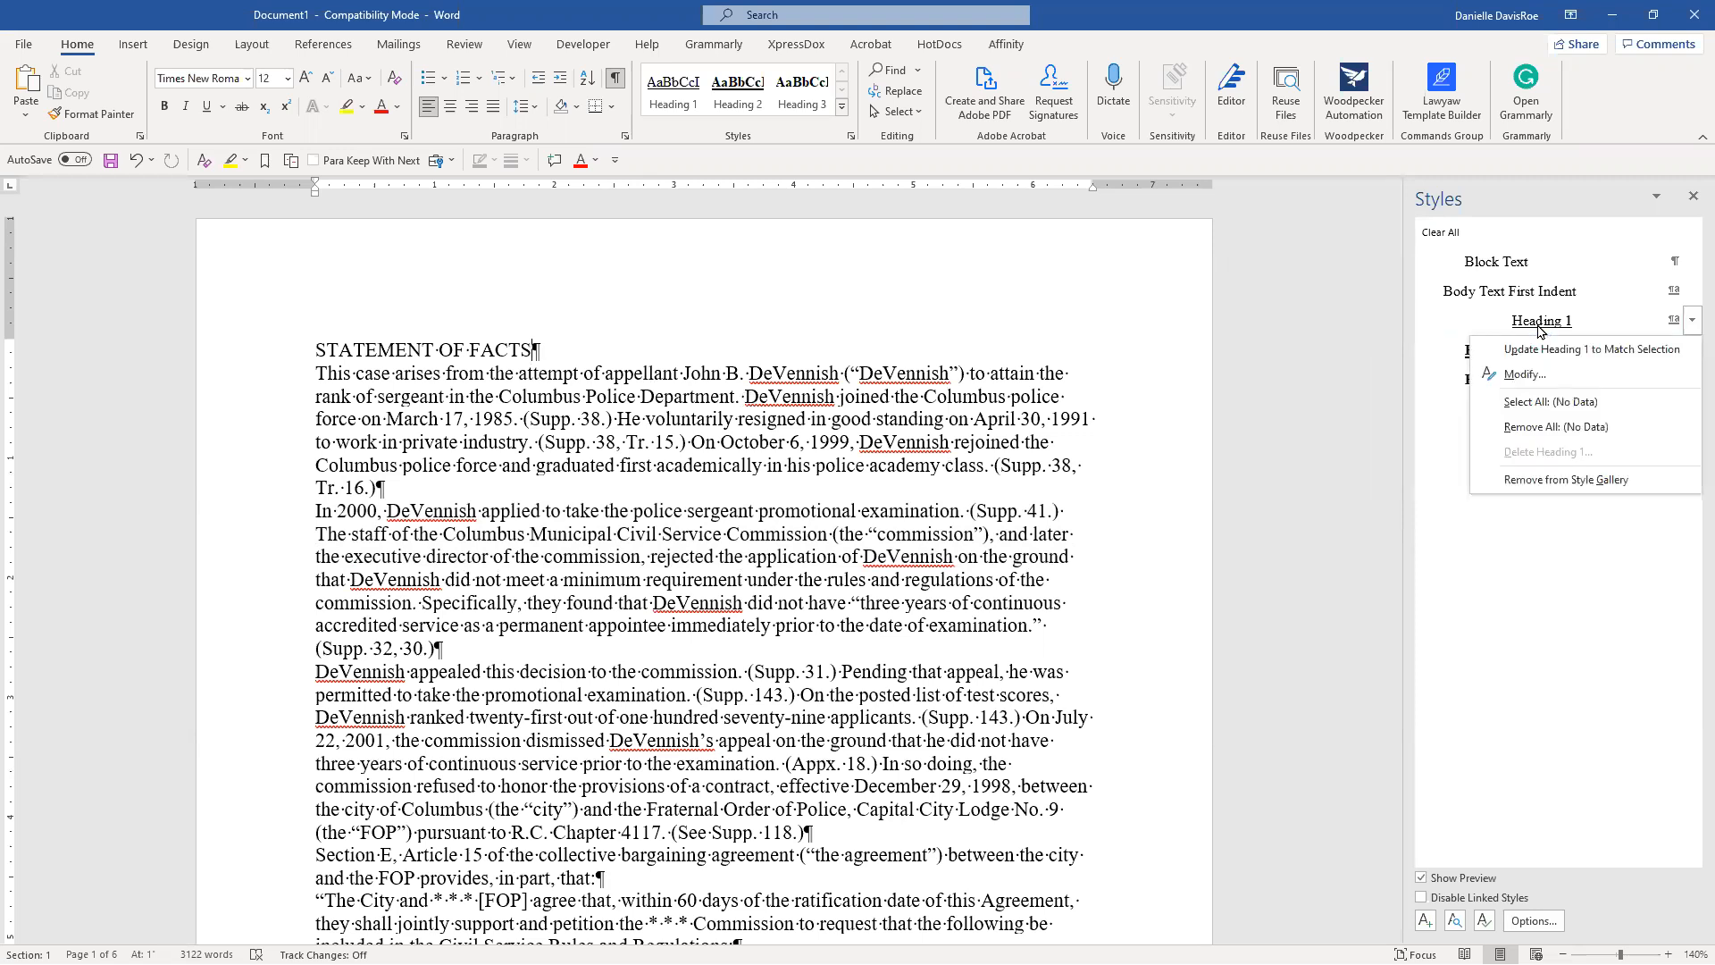
left_click(1512, 600)
left_click(1690, 323)
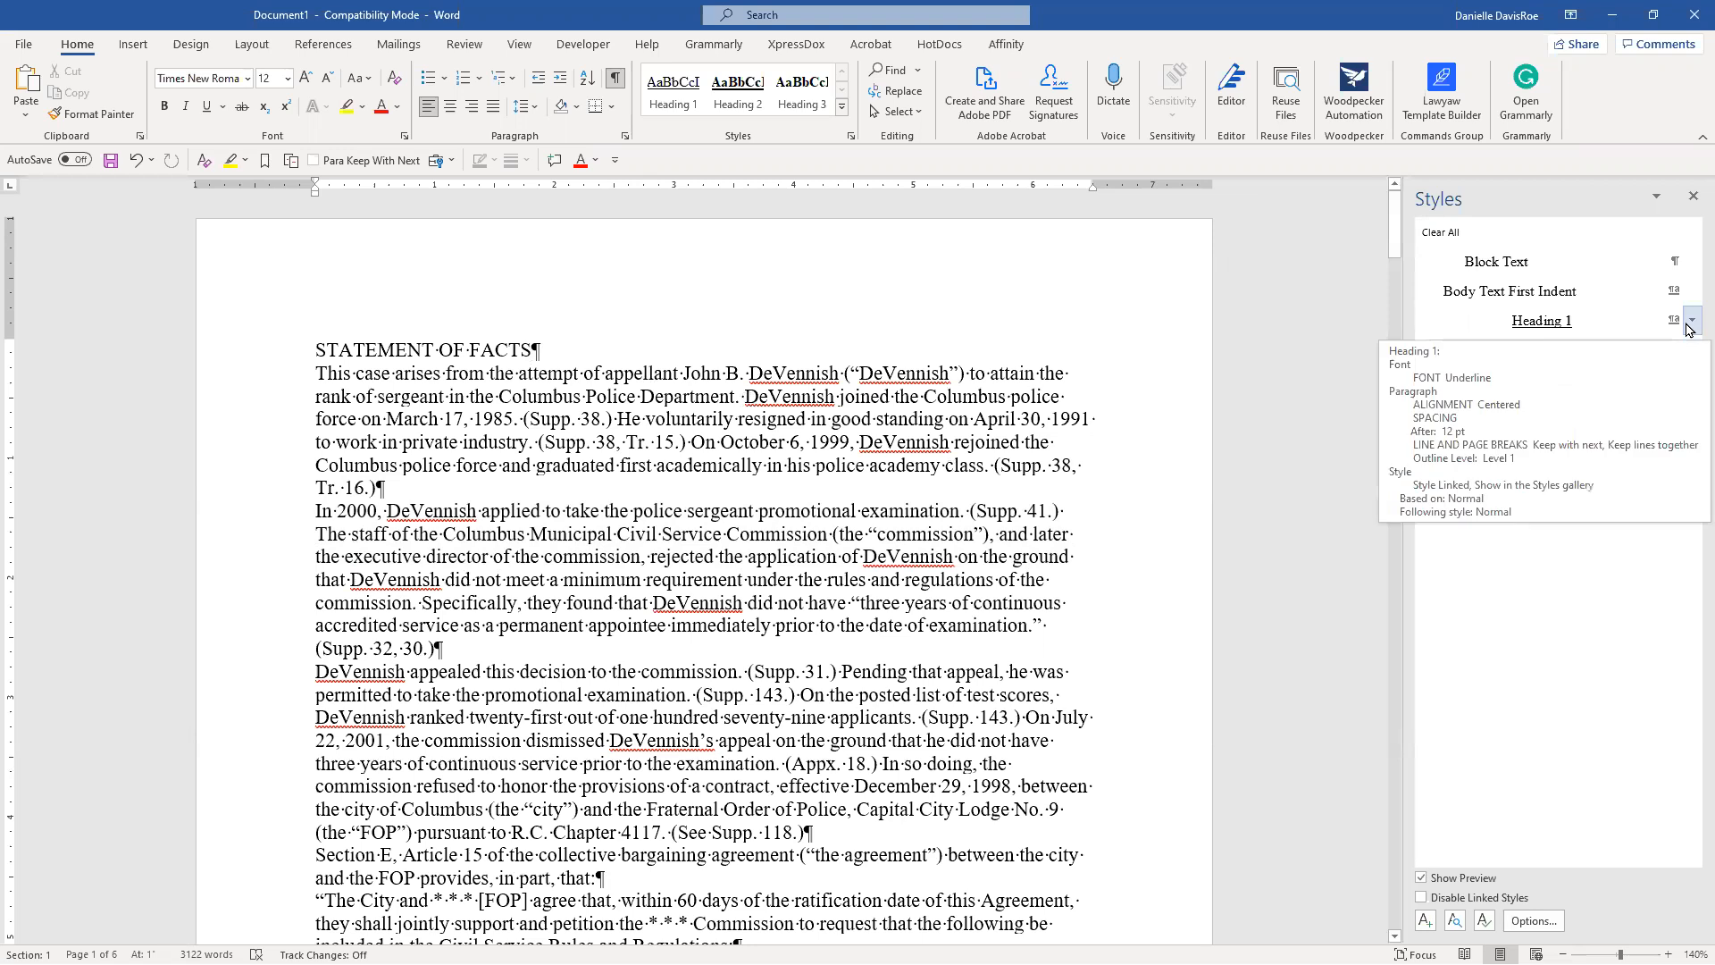
left_click(1690, 323)
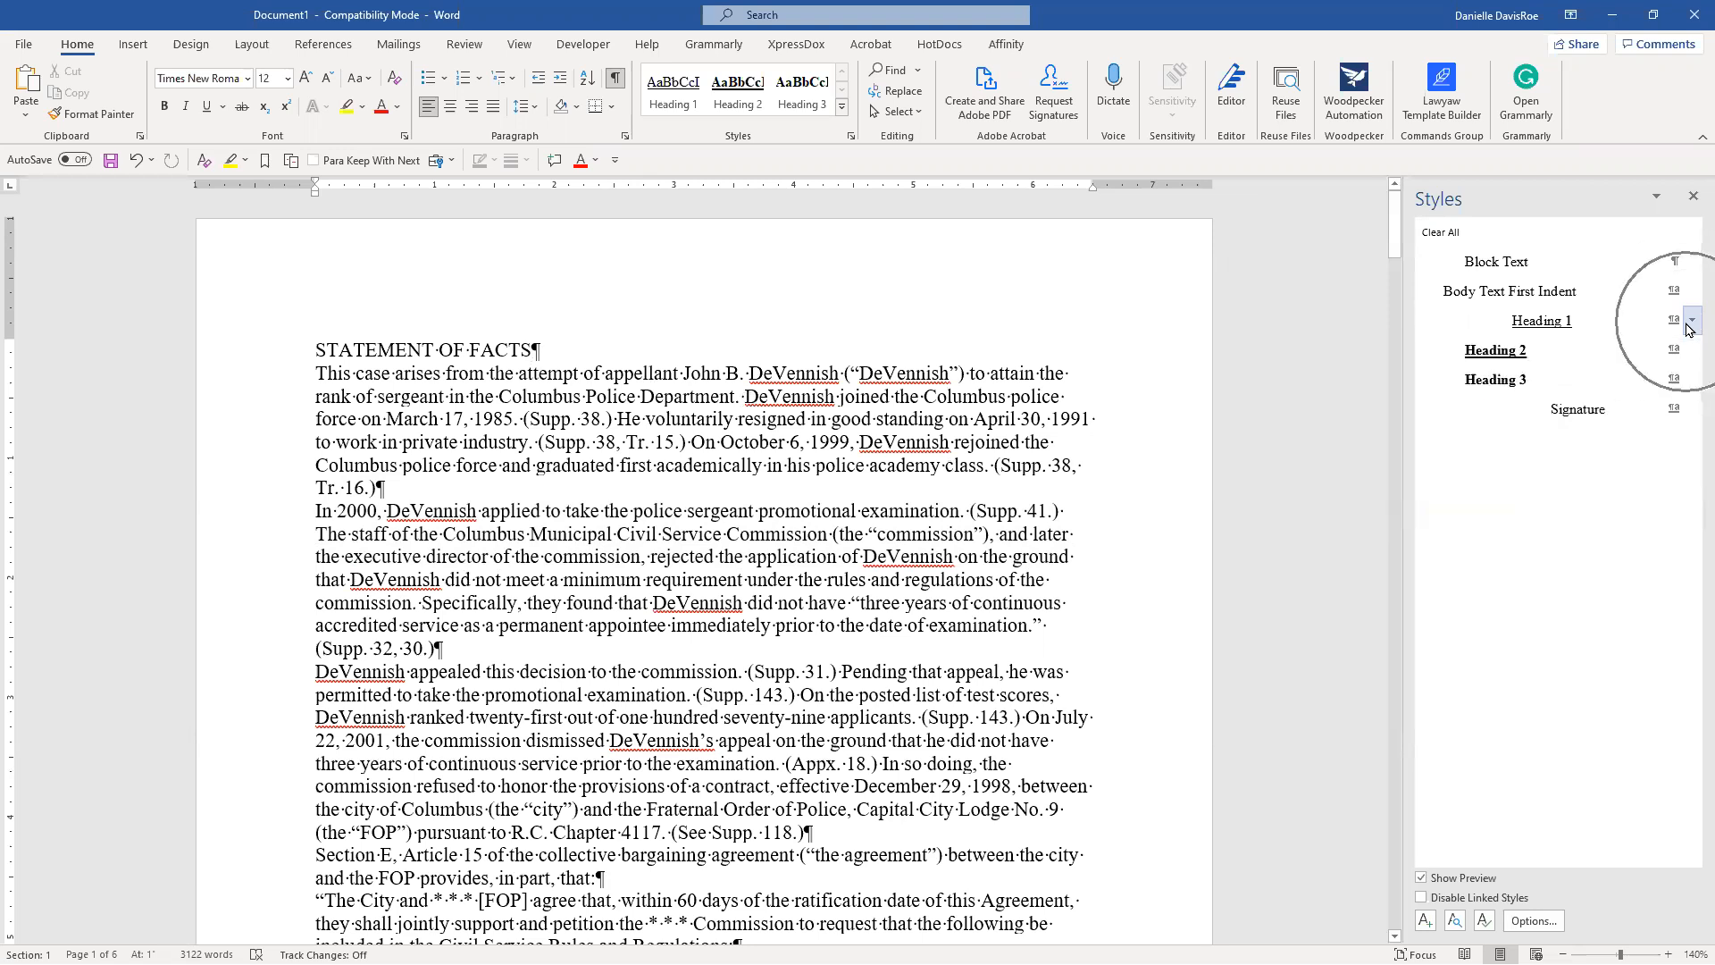
left_click(1690, 323)
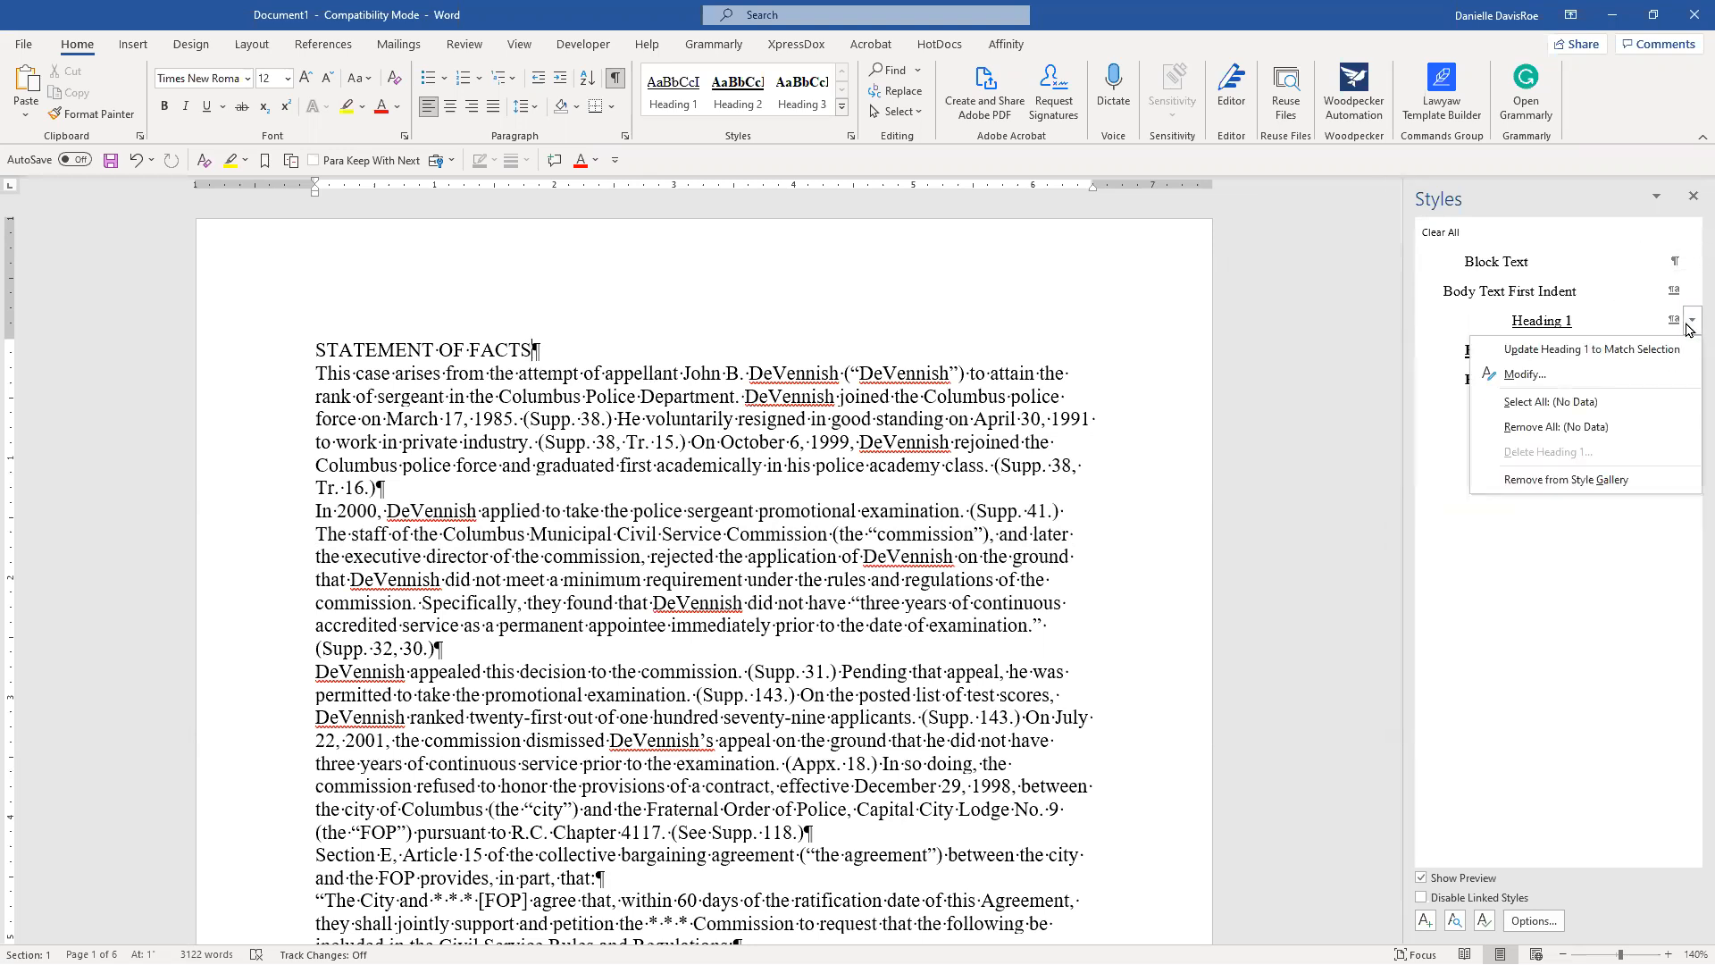
left_click(1596, 380)
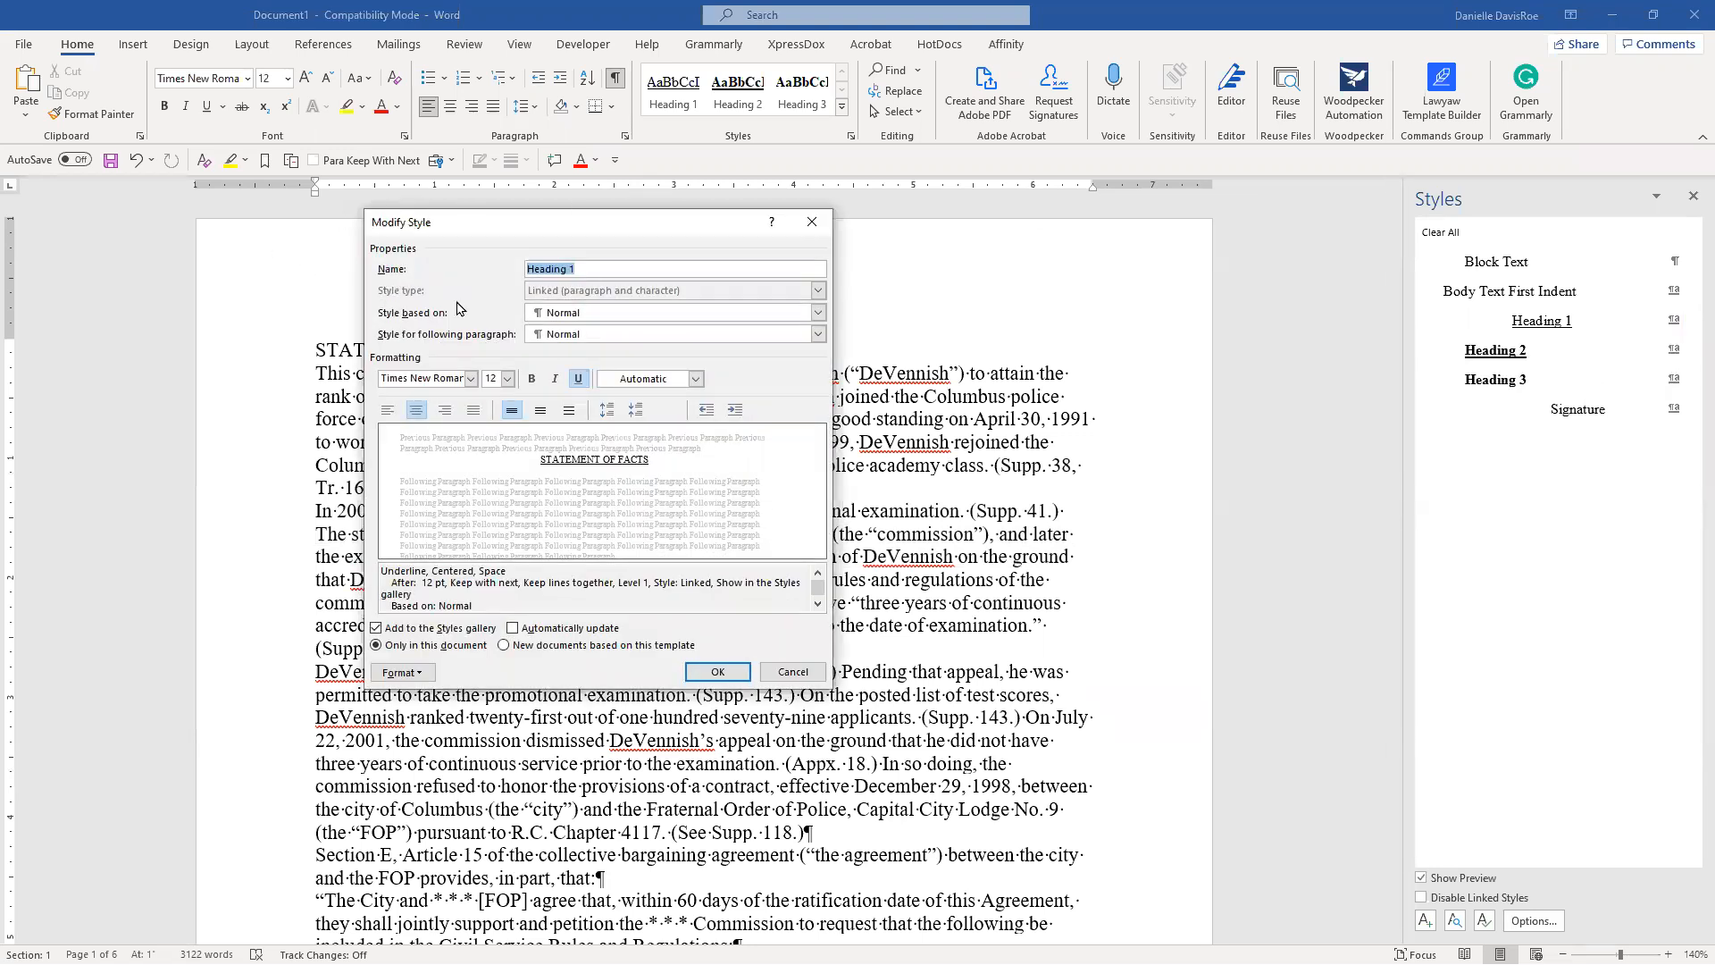
Examine the Heading 1 style's name, type and base style settings, and close them without changes.
key("ctrl")
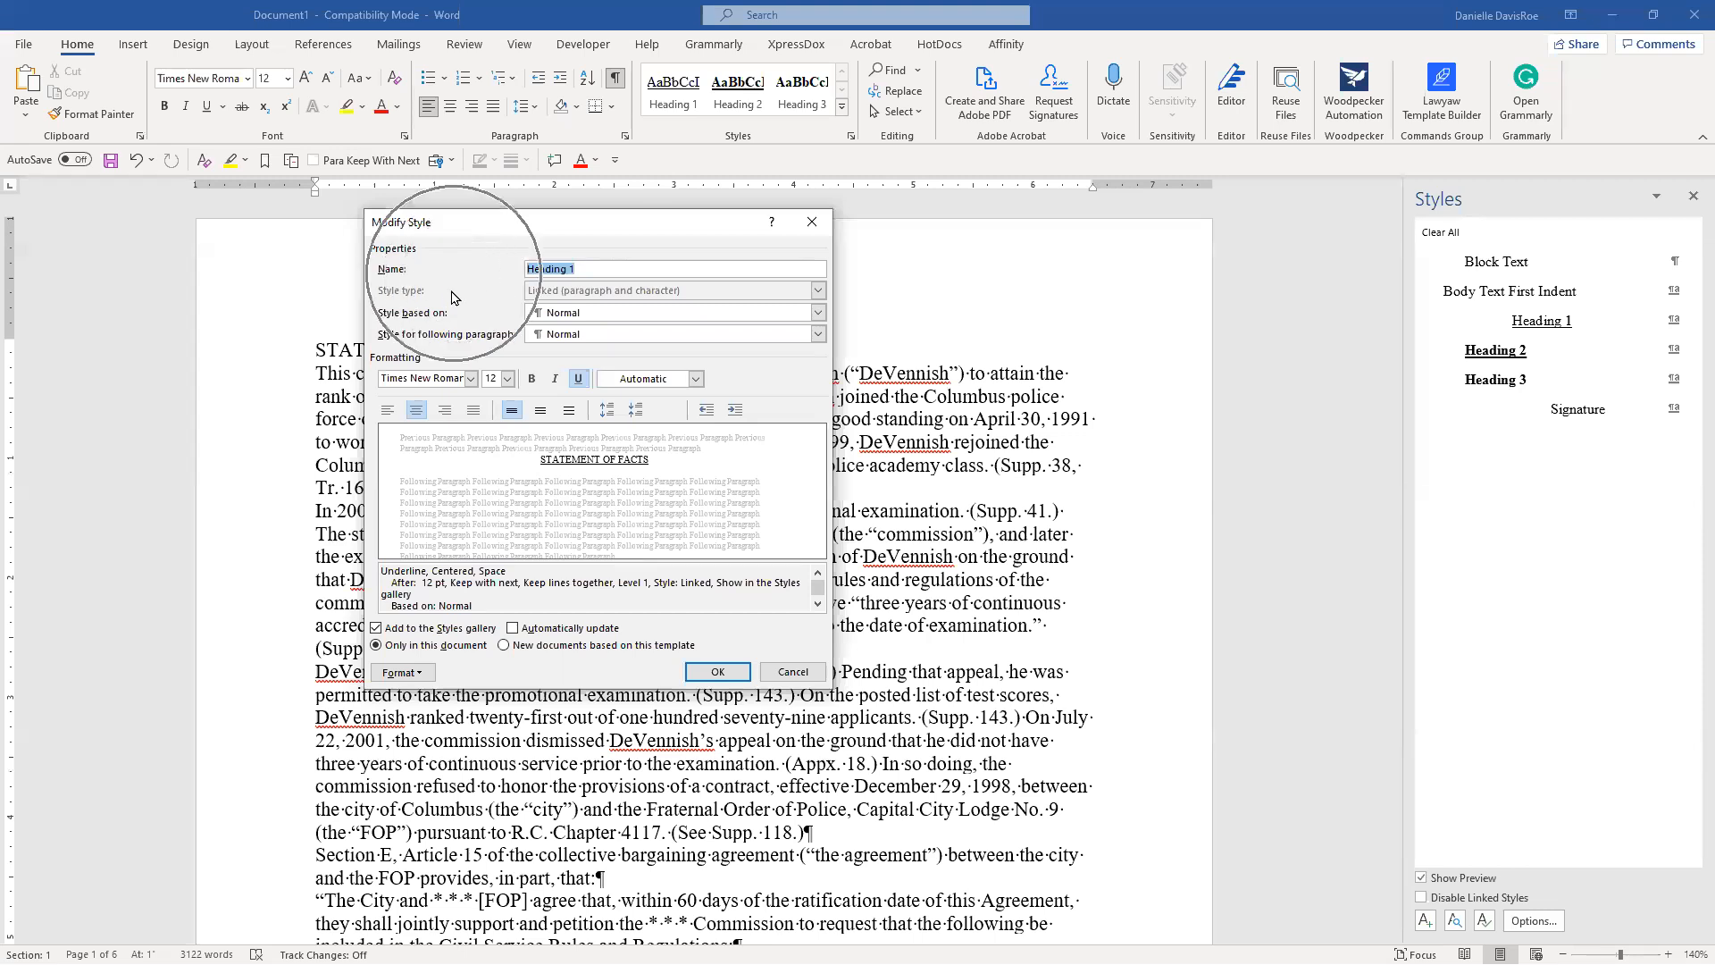
key("ctrl")
key("ctrl")
key("ctrl")
key("ctrl")
key("ctrl")
key("ctrl")
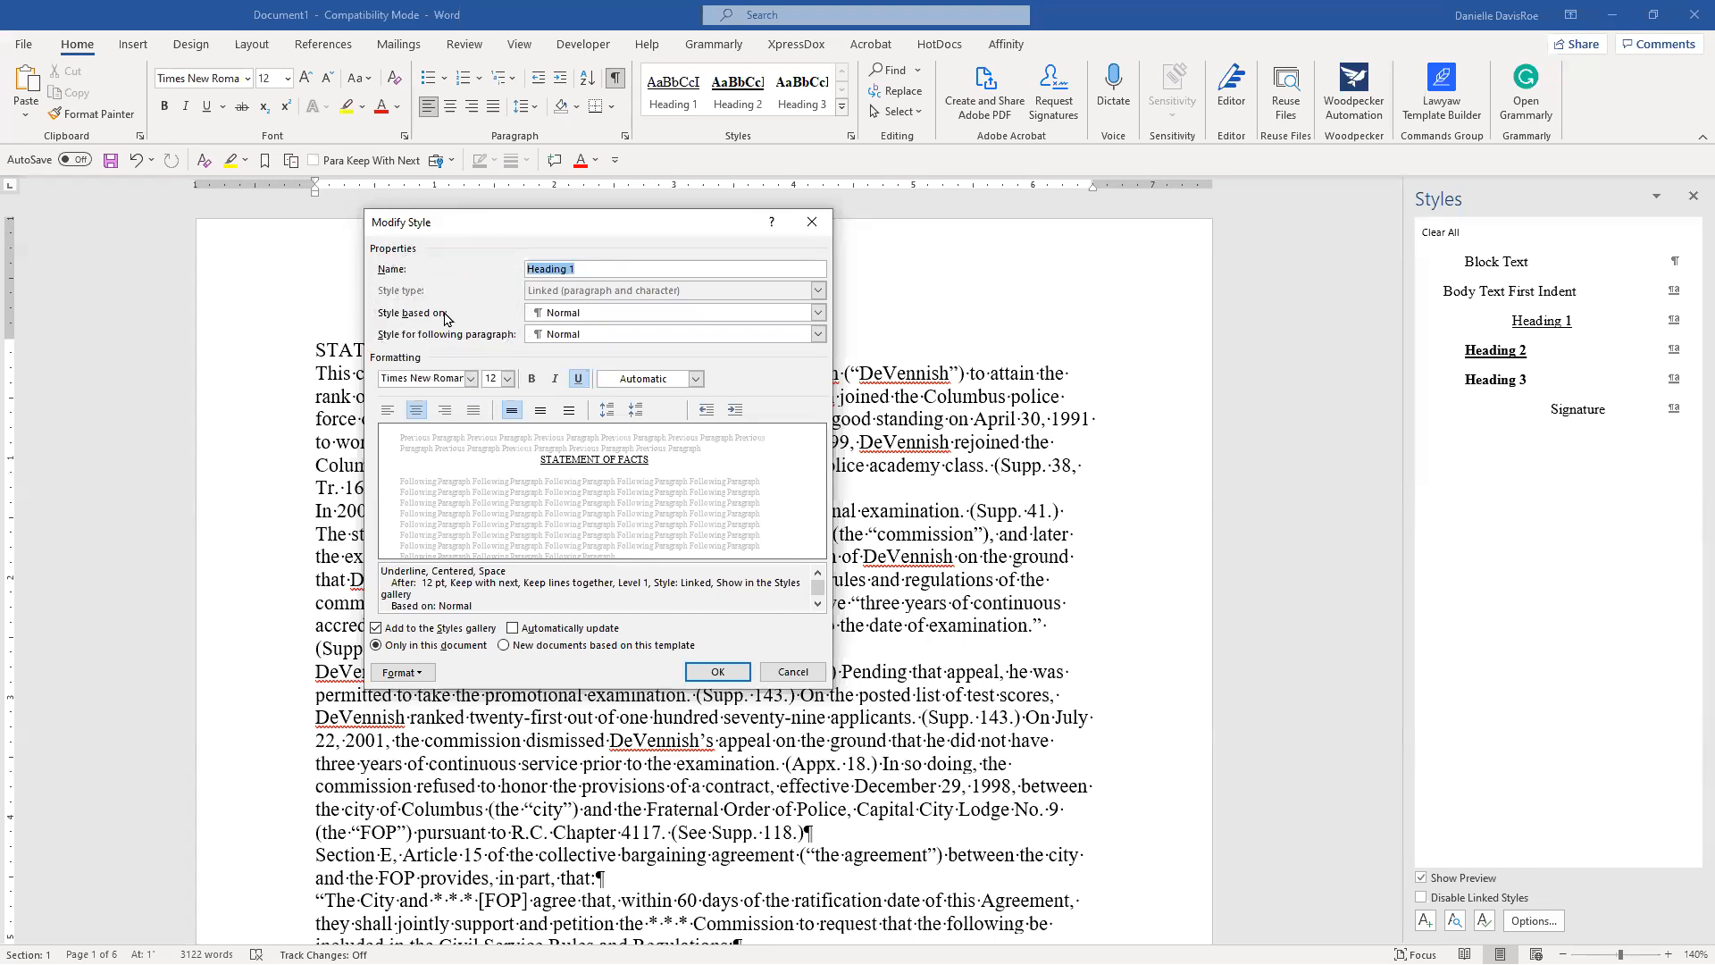
key("ctrl")
left_click(793, 672)
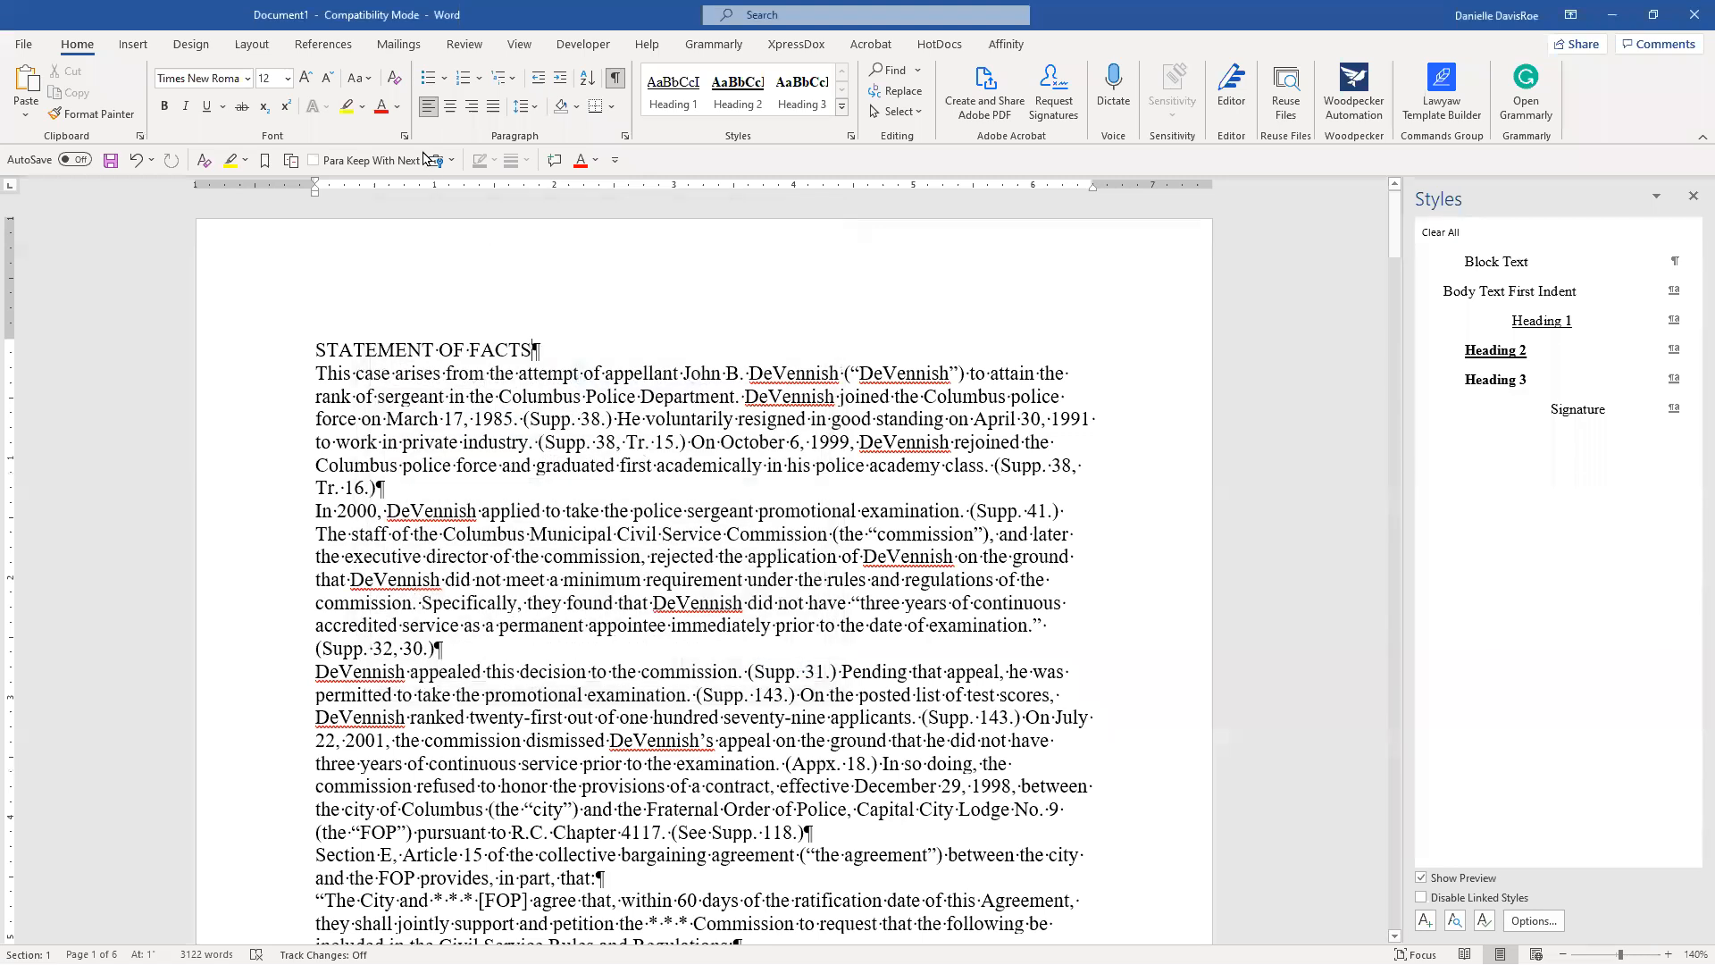
Examine the scope options for setting Times New Roman 12 pt as the default font, and cancel.
left_click(405, 137)
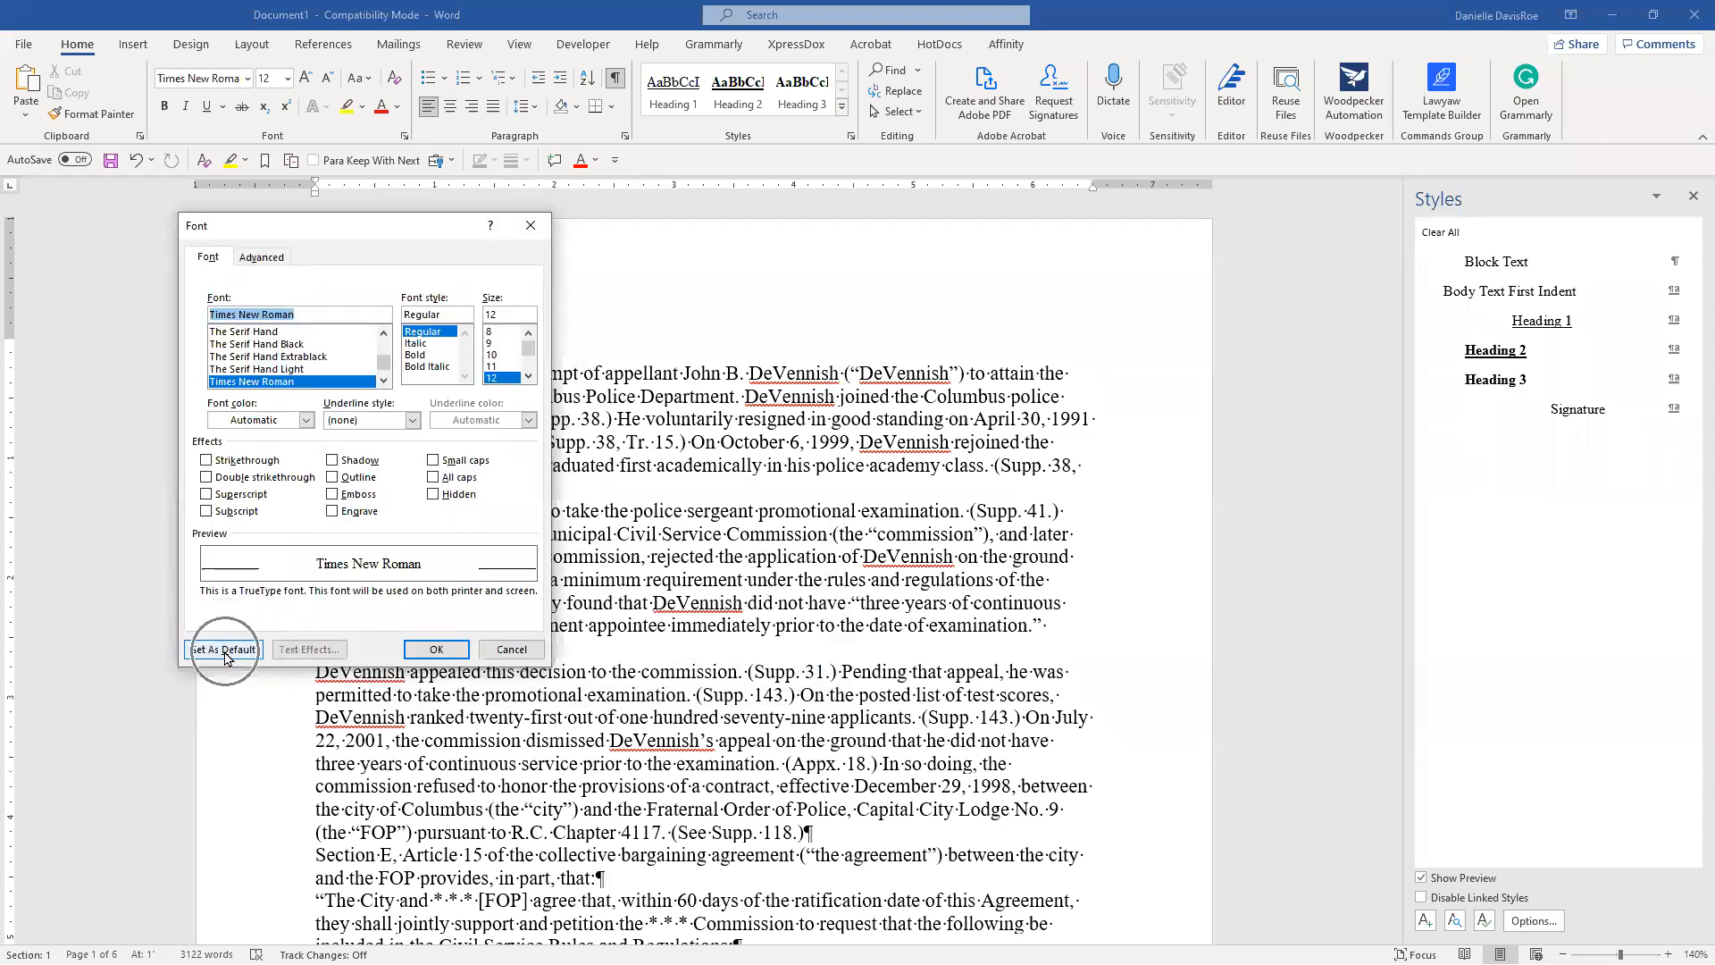
left_click(224, 649)
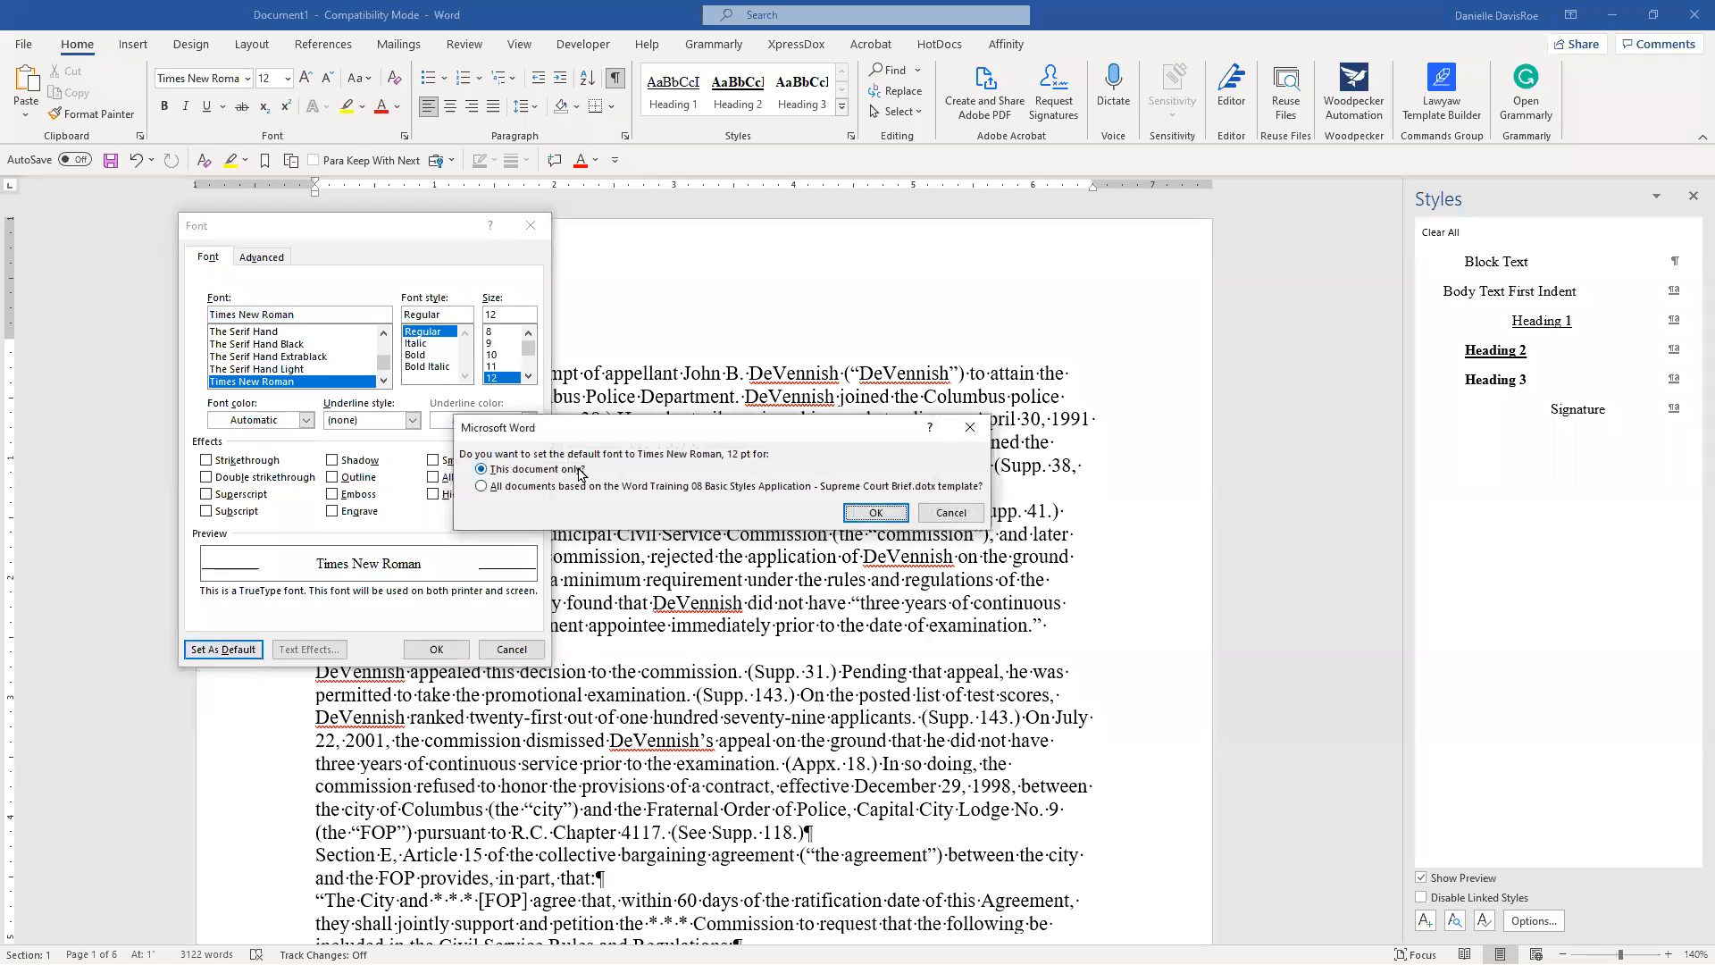
left_click(951, 513)
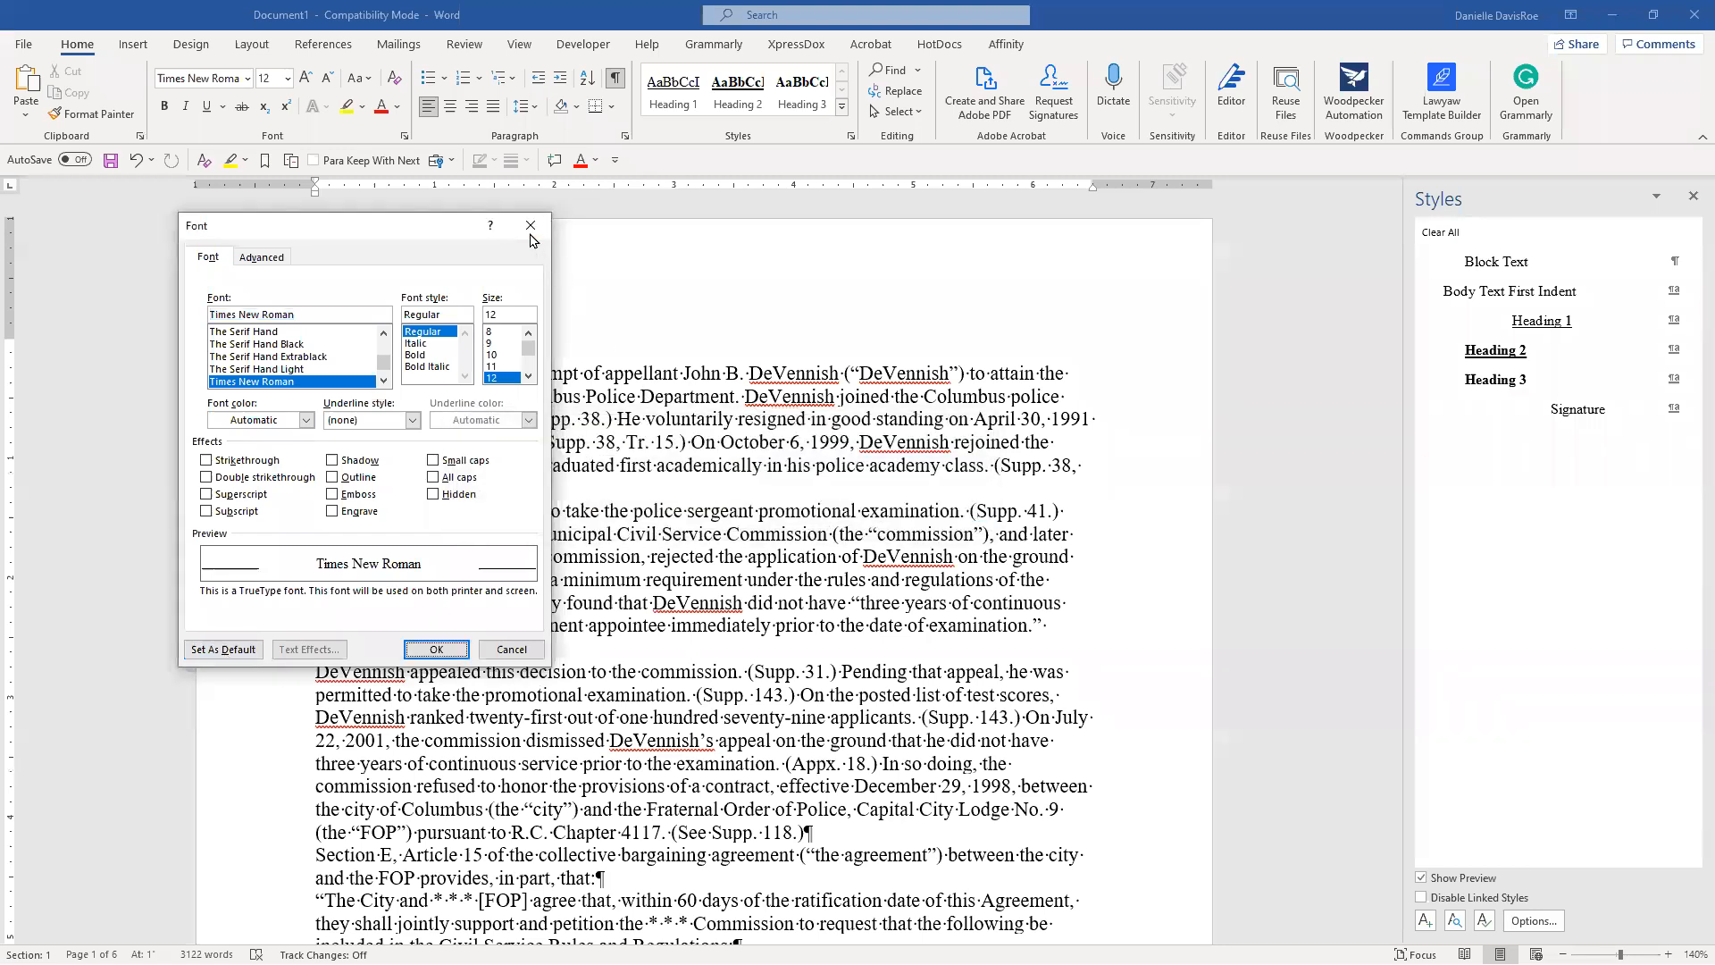
left_click(531, 226)
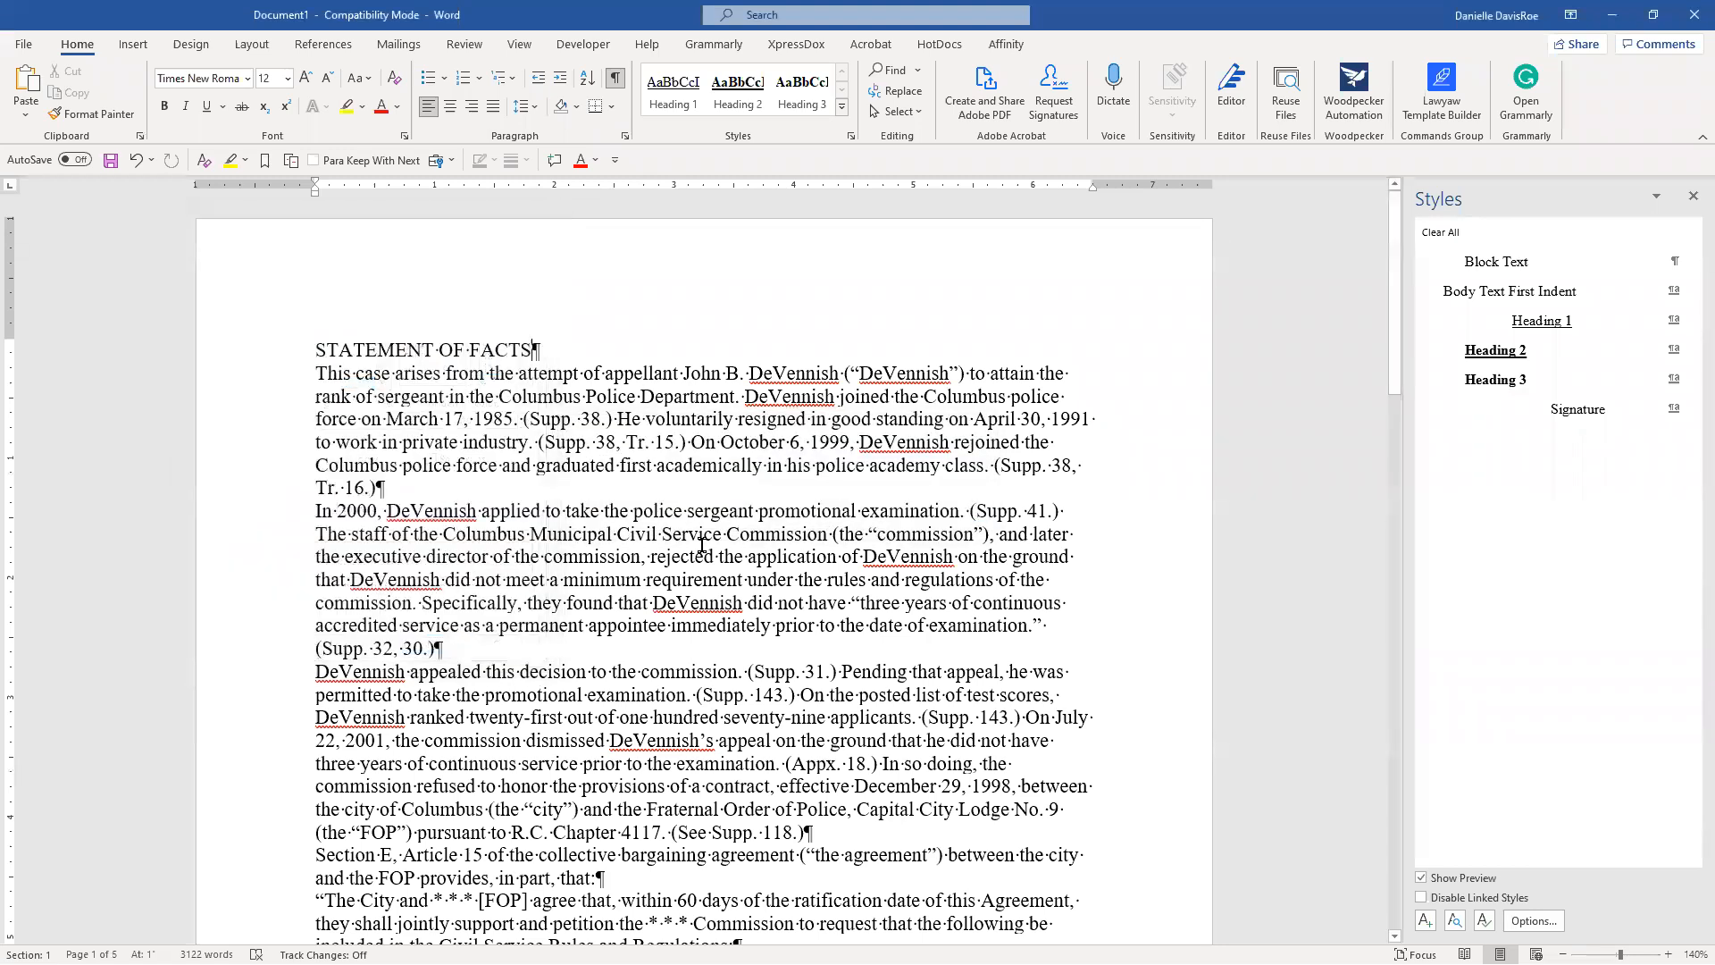
Look through the base styles available for Heading 1, including (no style), and cancel without choosing one.
right_click(1499, 330)
left_click(1519, 373)
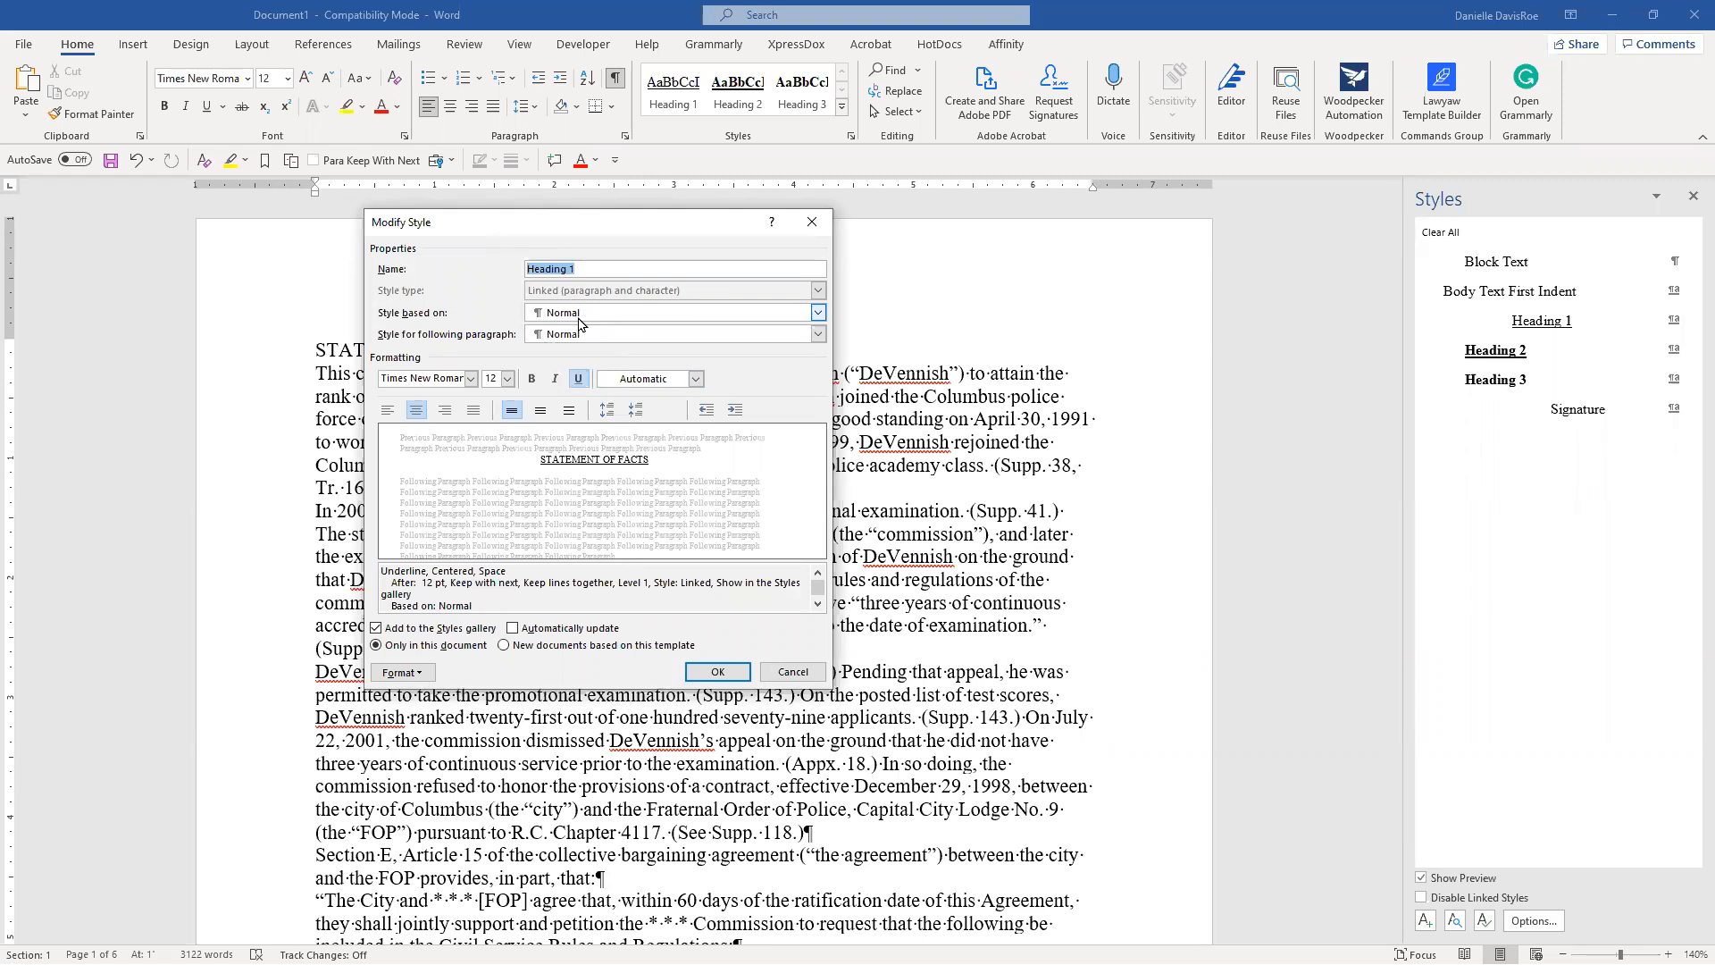
left_click(580, 317)
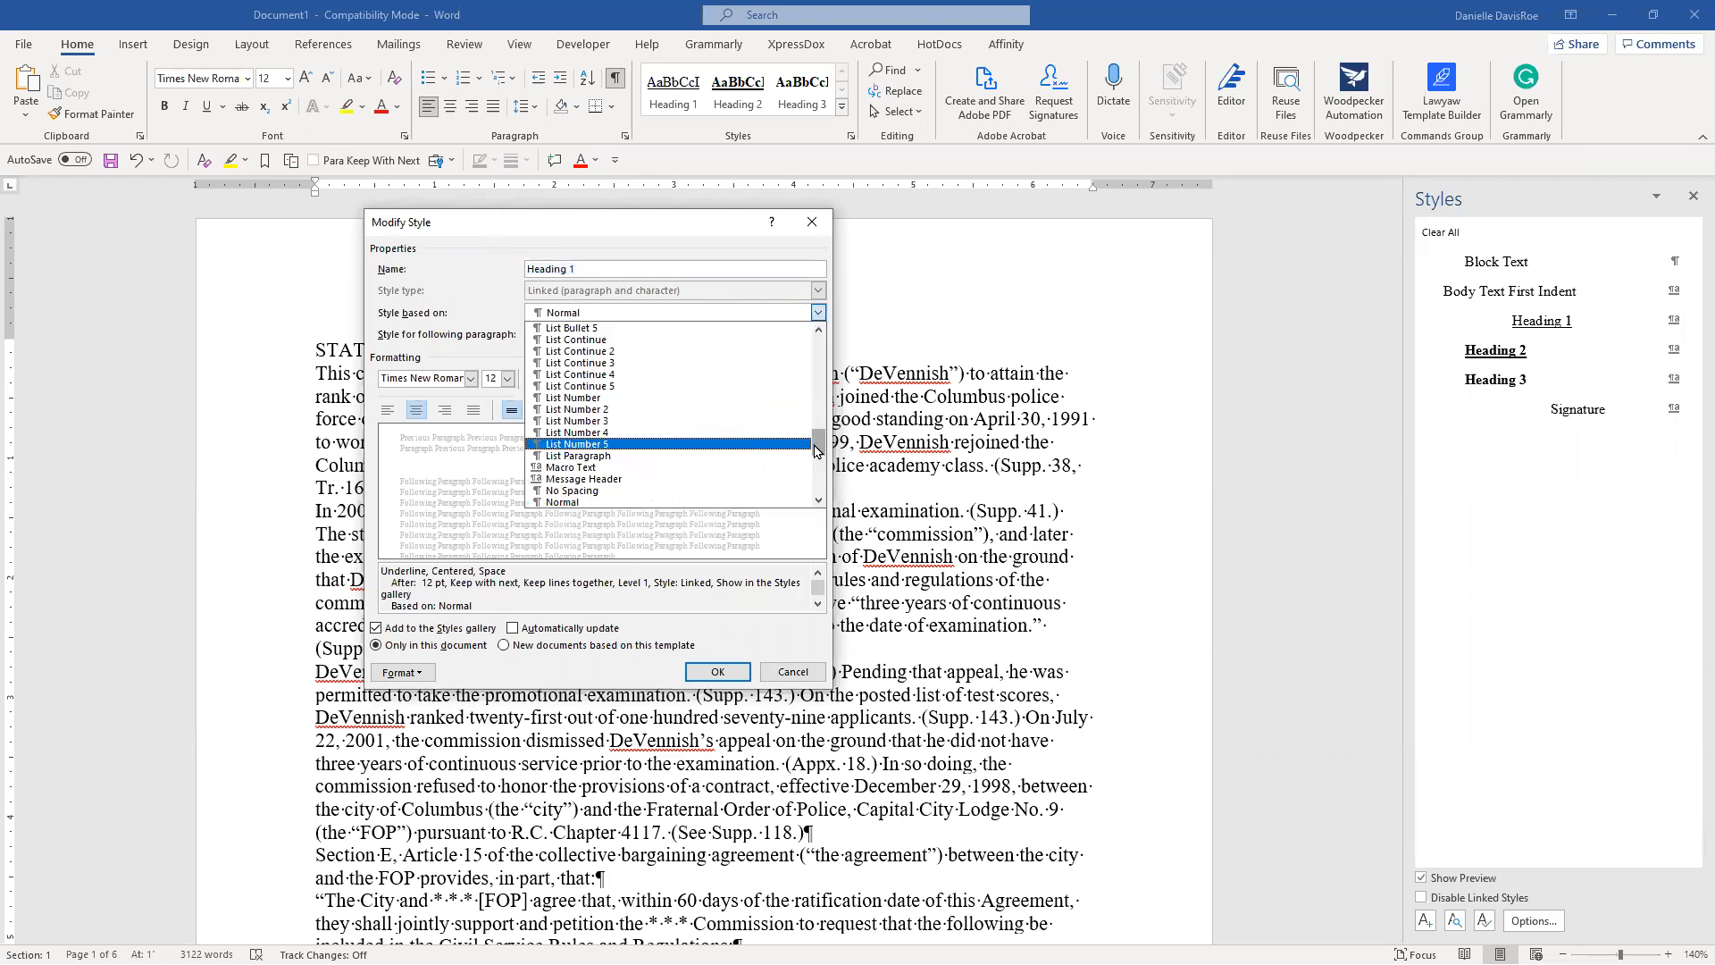
left_click_drag(815, 427, 817, 350)
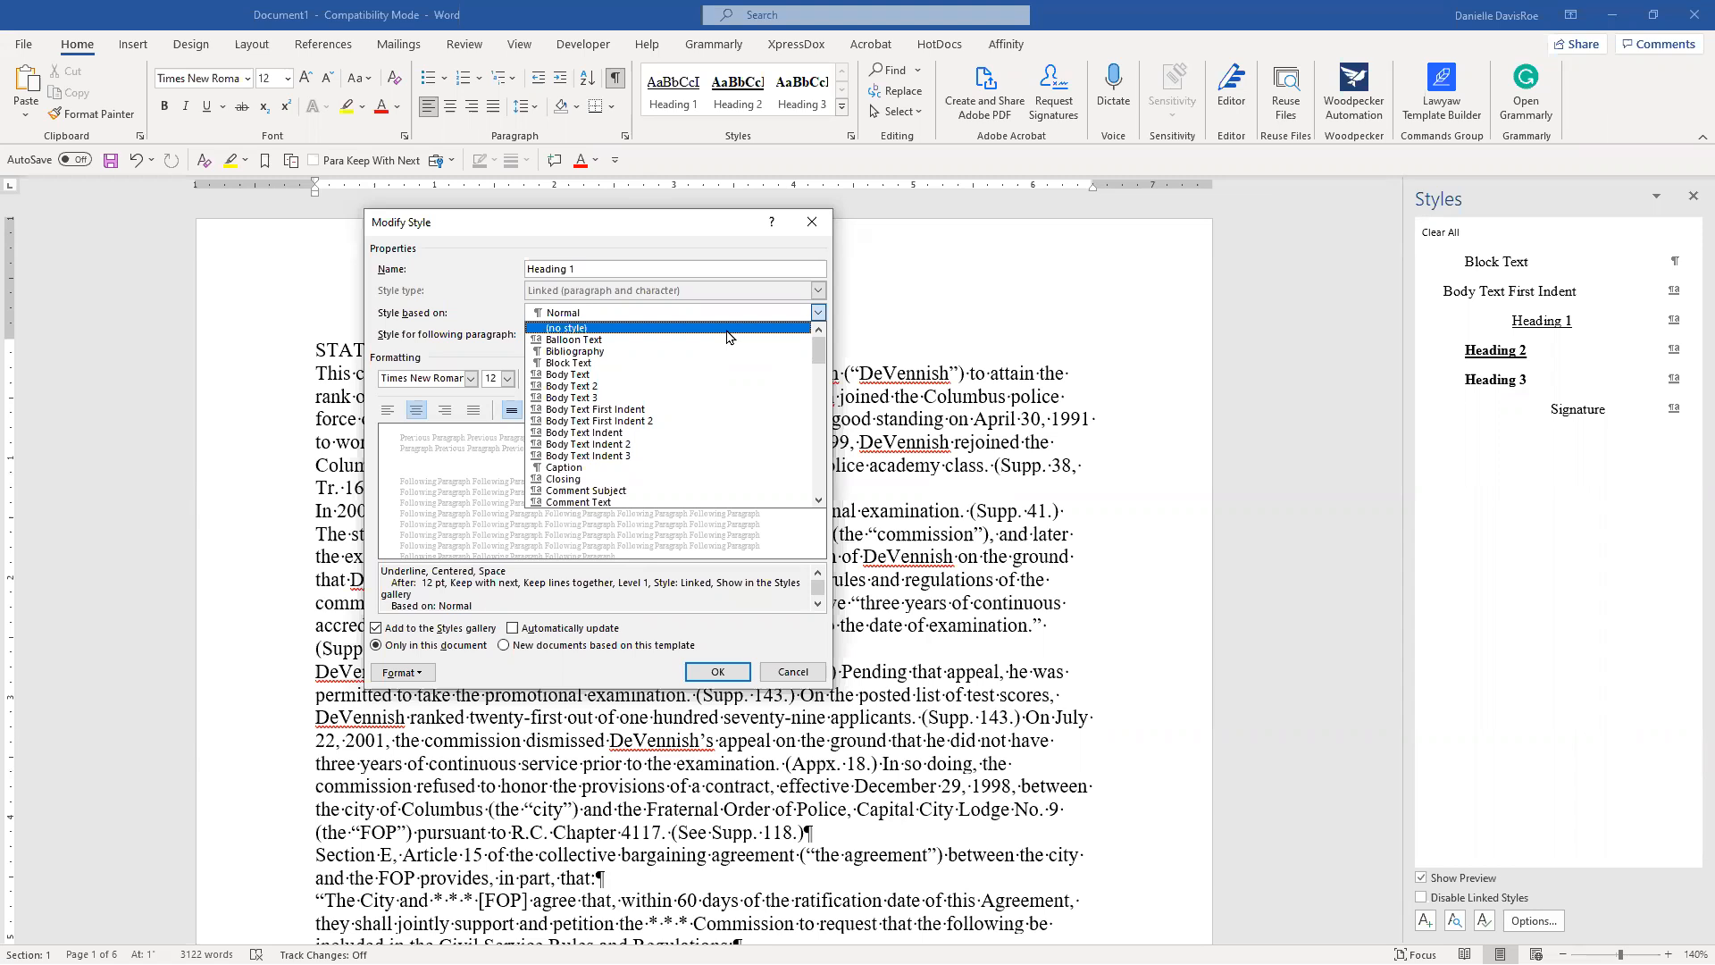
left_click(671, 237)
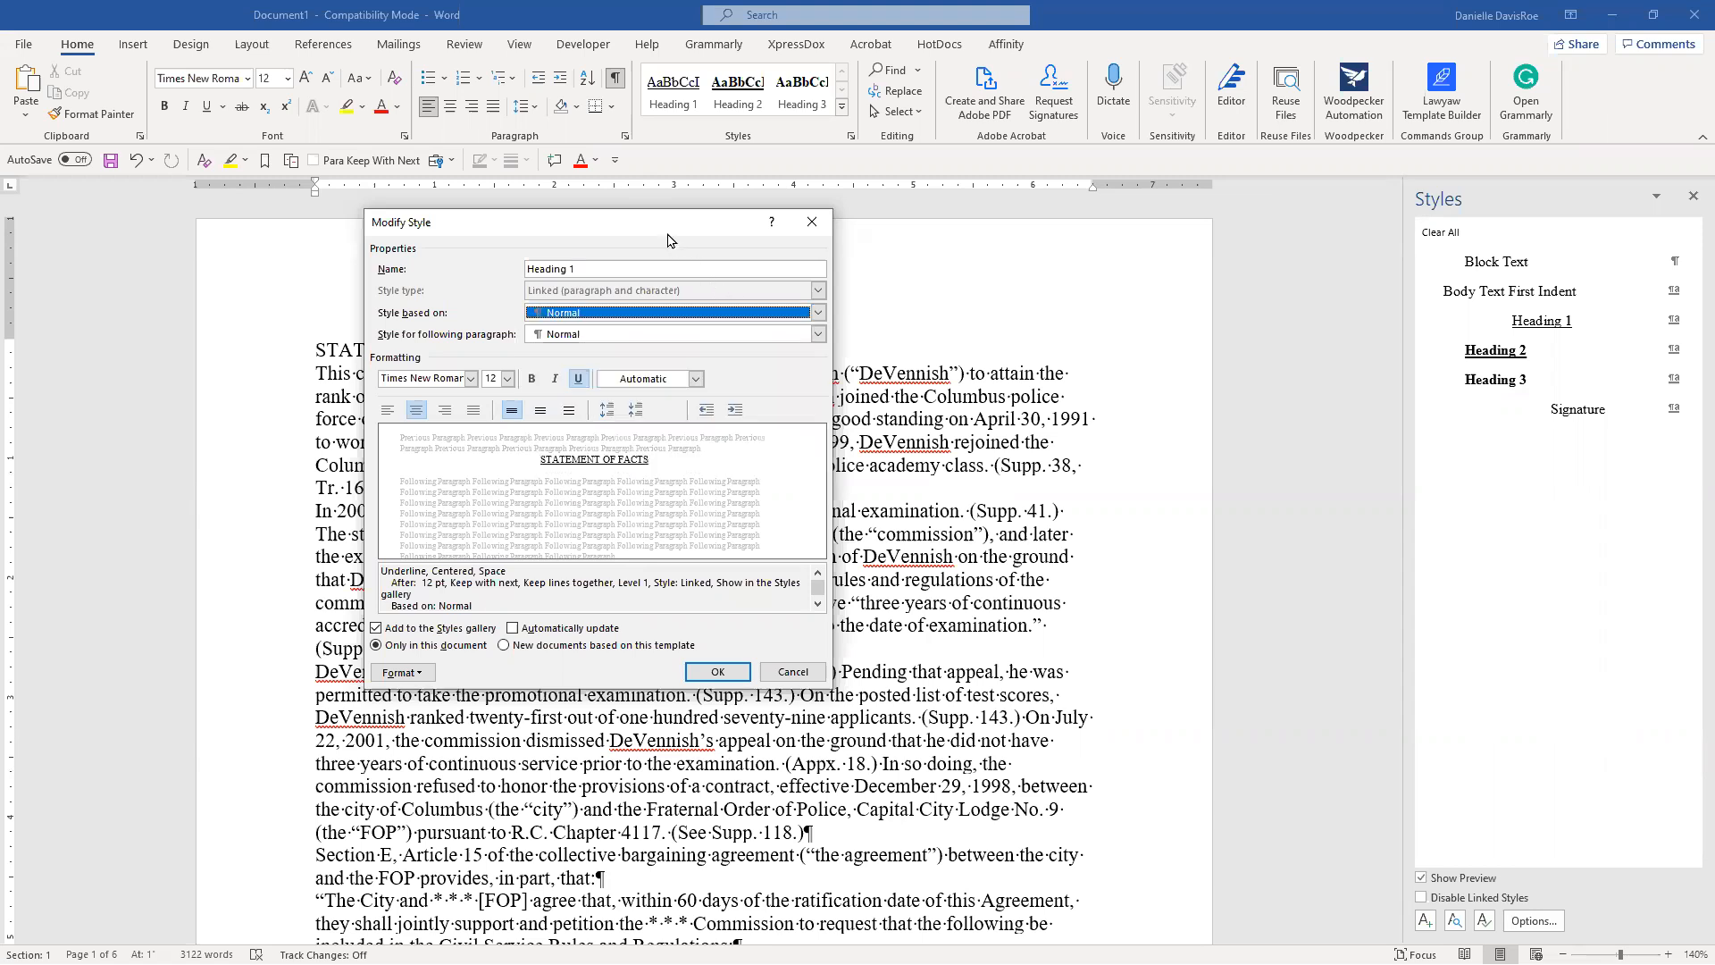
left_click(773, 670)
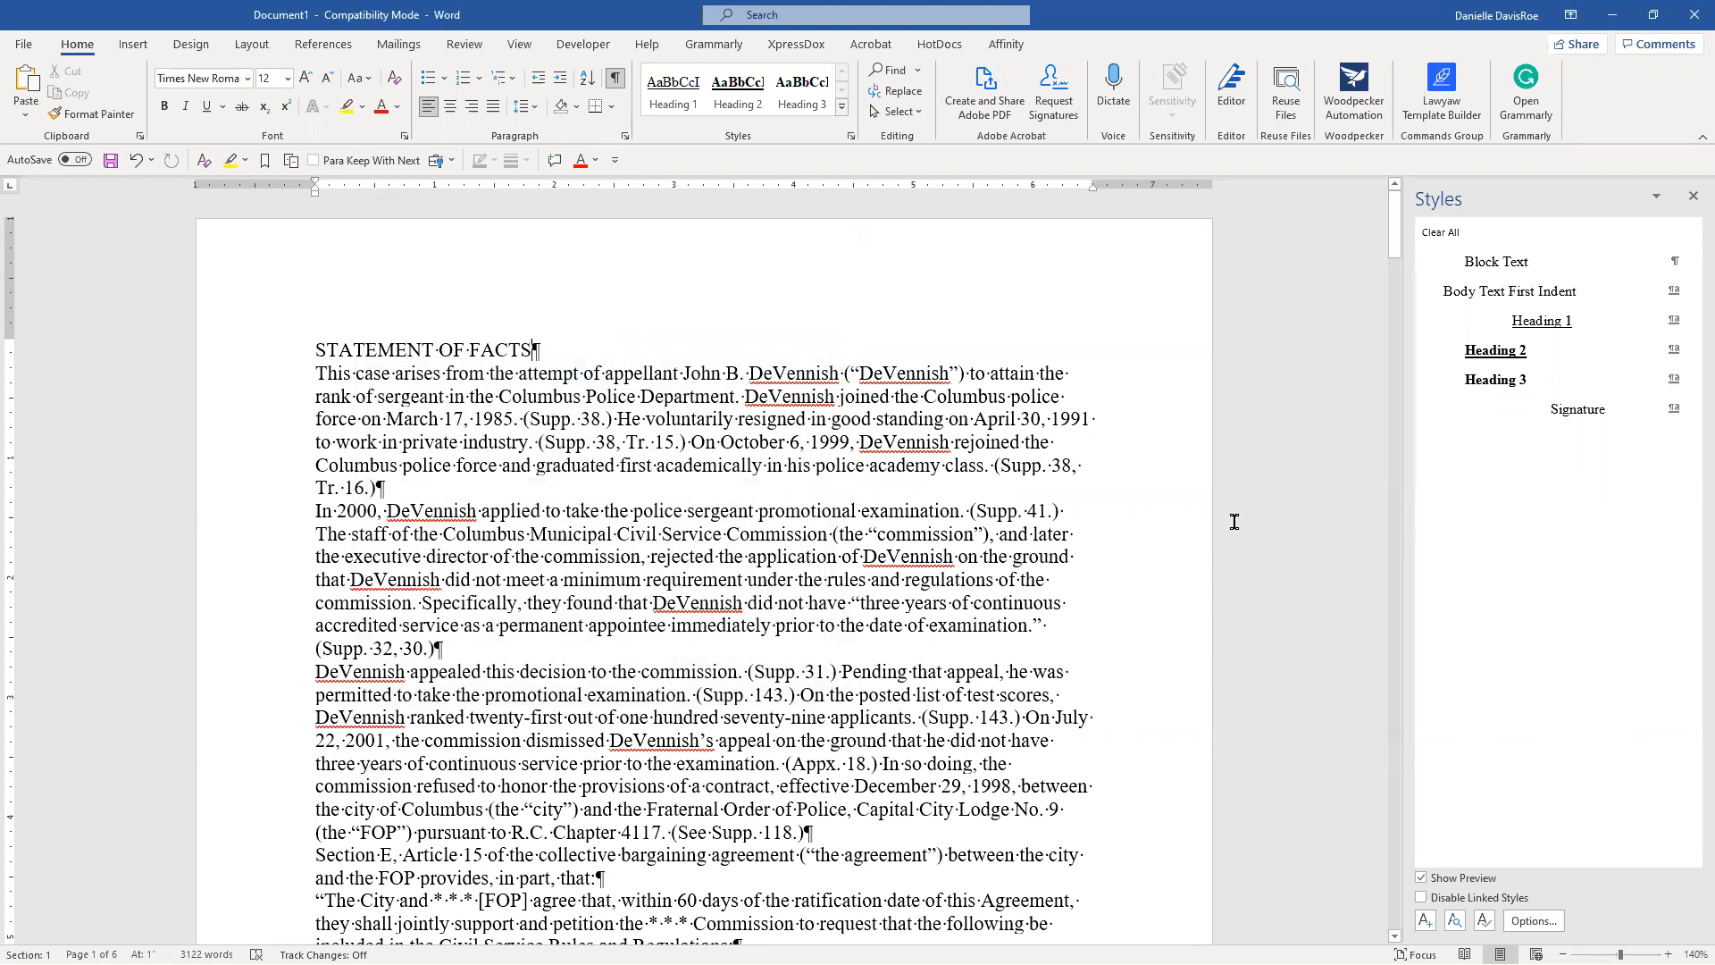
Modify the Heading 2 style so that it is based on Heading 1.
right_click(1467, 366)
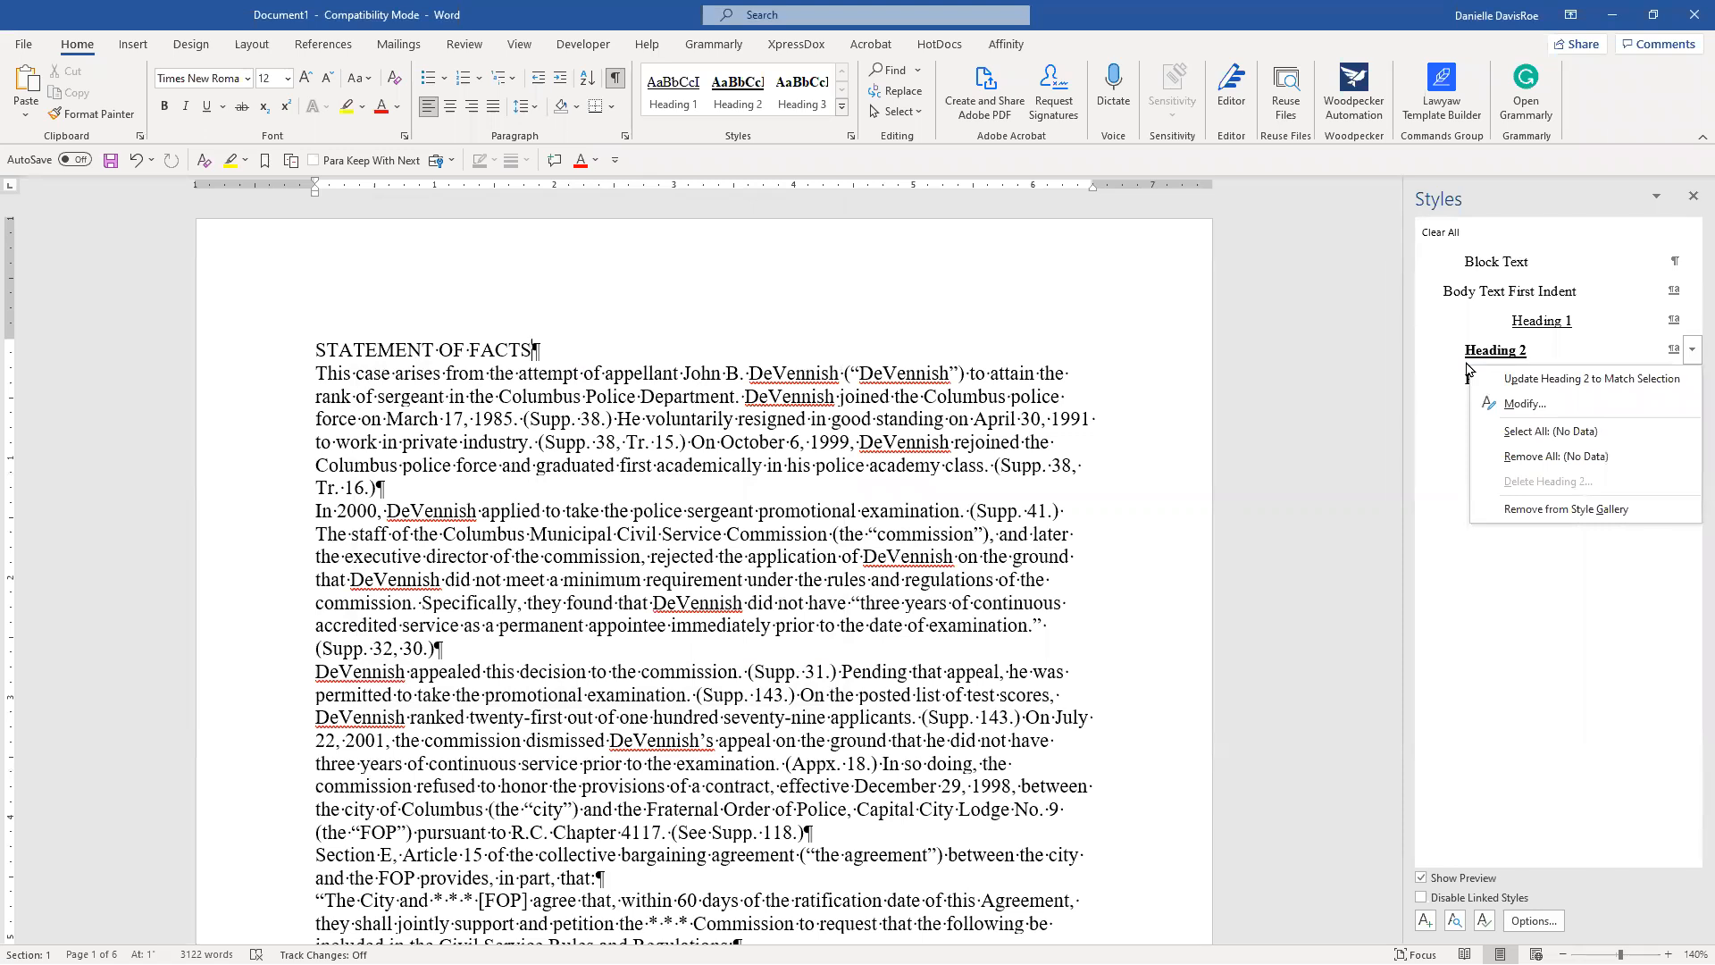
left_click(1525, 404)
left_click(662, 315)
scroll(681, 382, "up", 5)
scroll(674, 383, "up", 10)
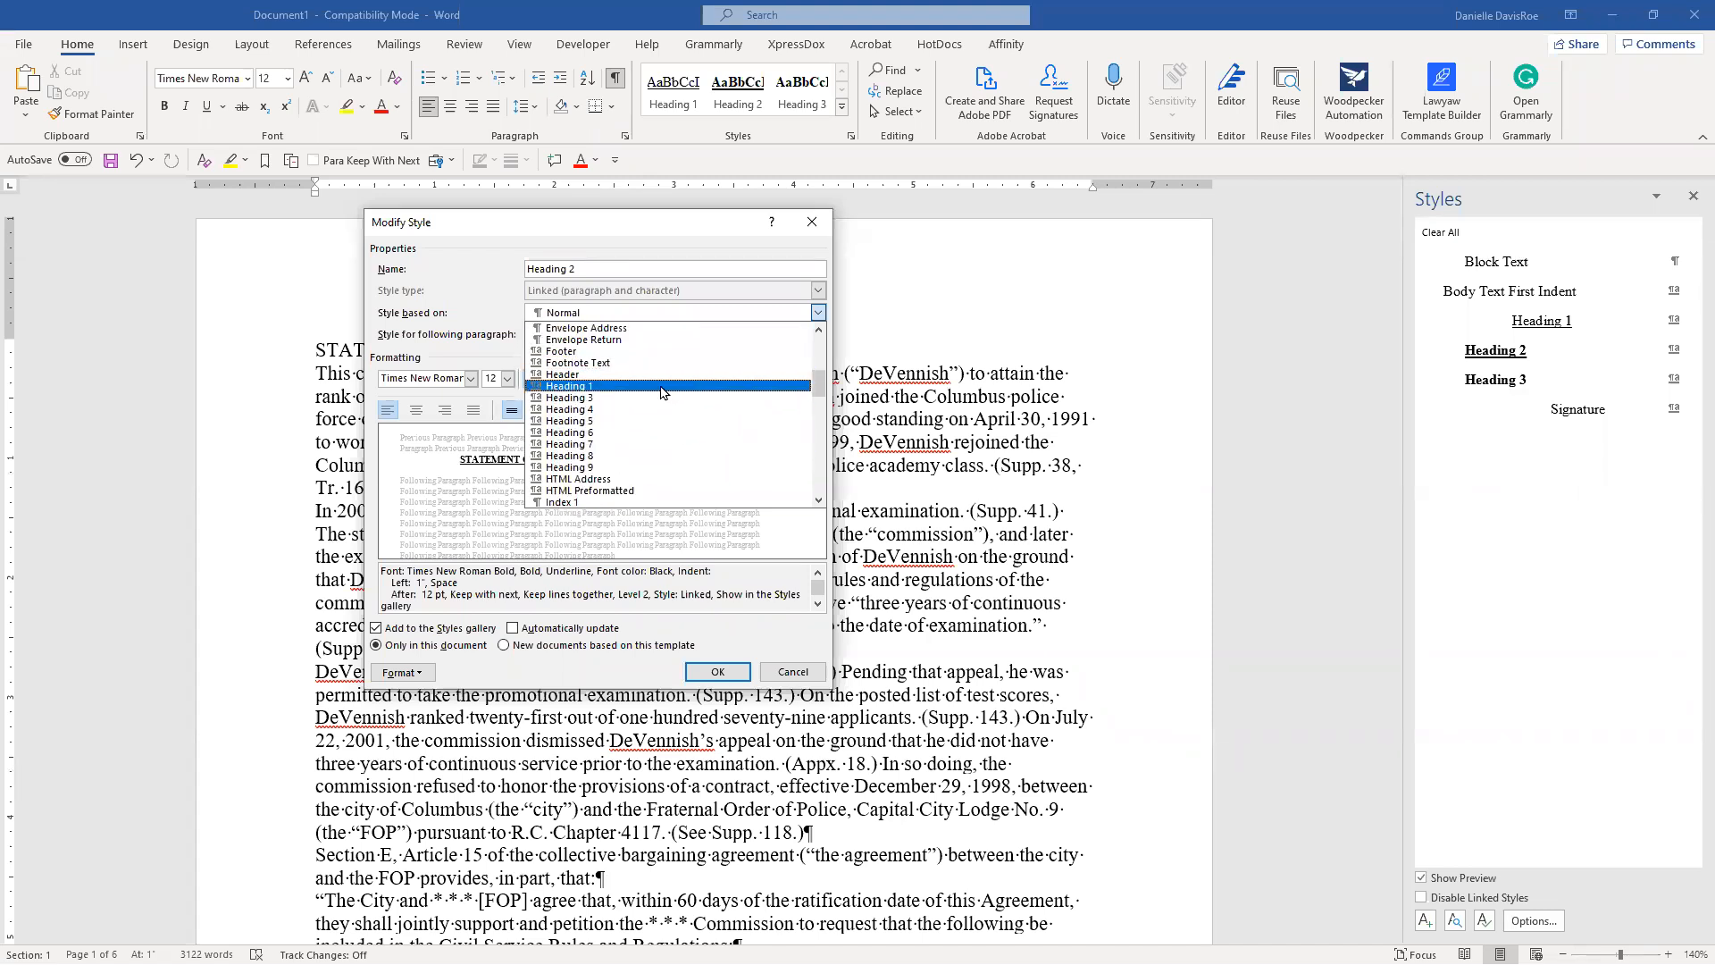
left_click(664, 386)
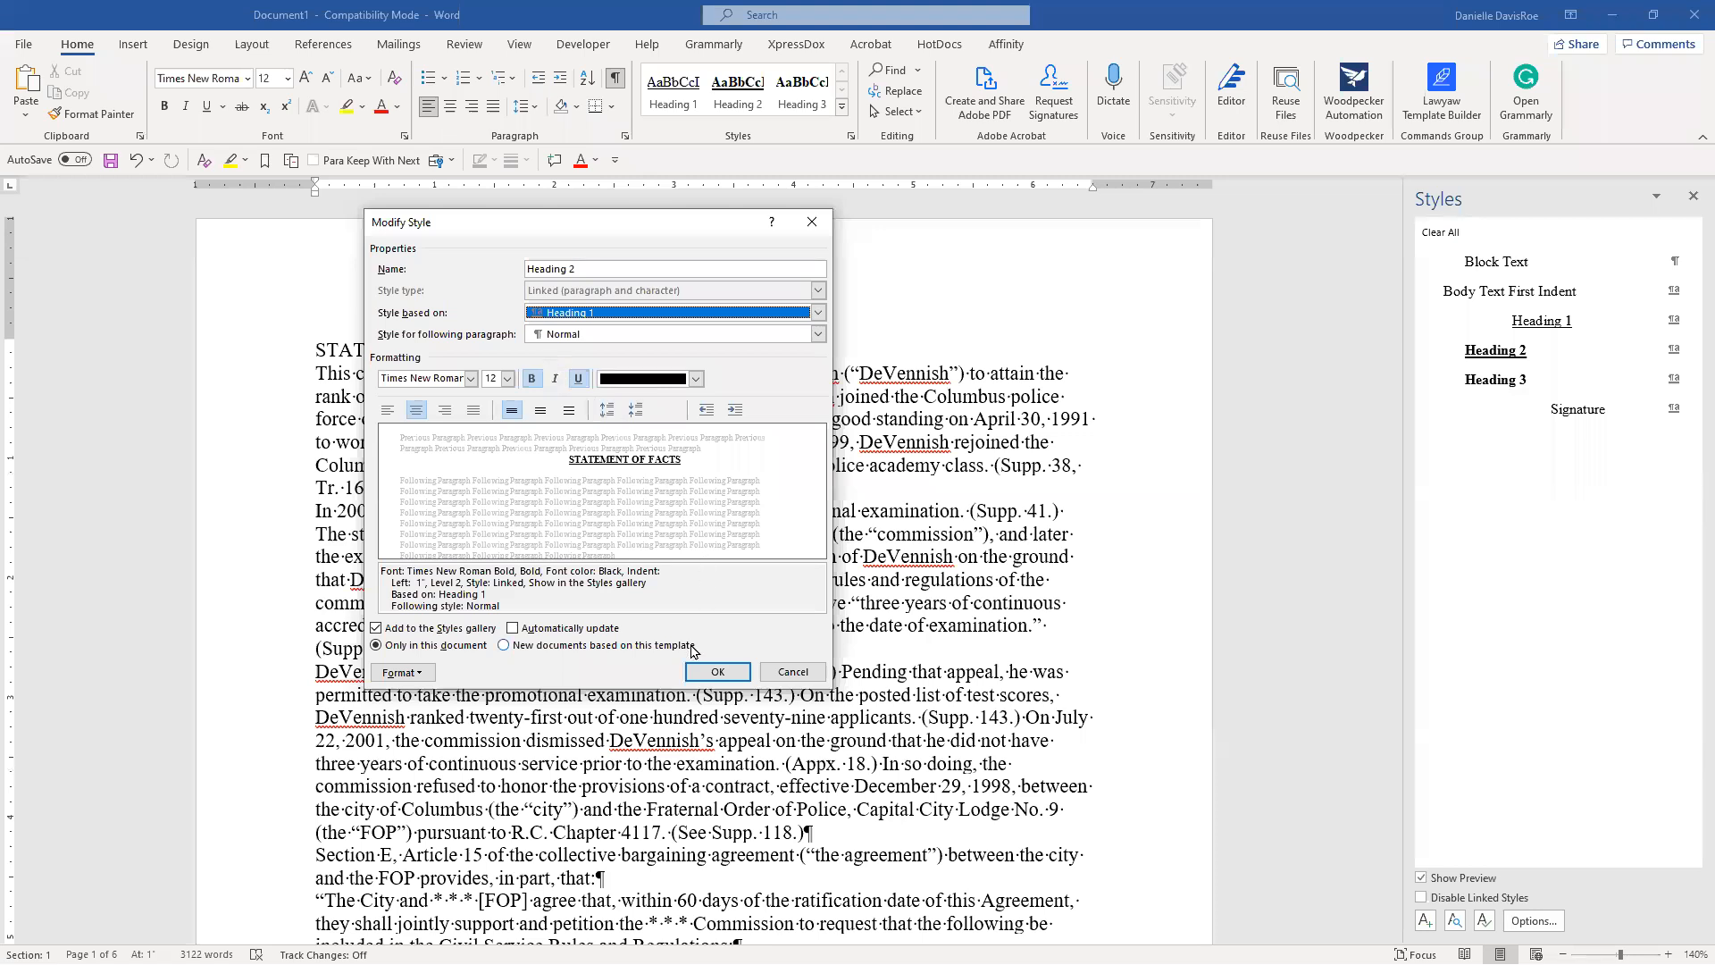
left_click(707, 672)
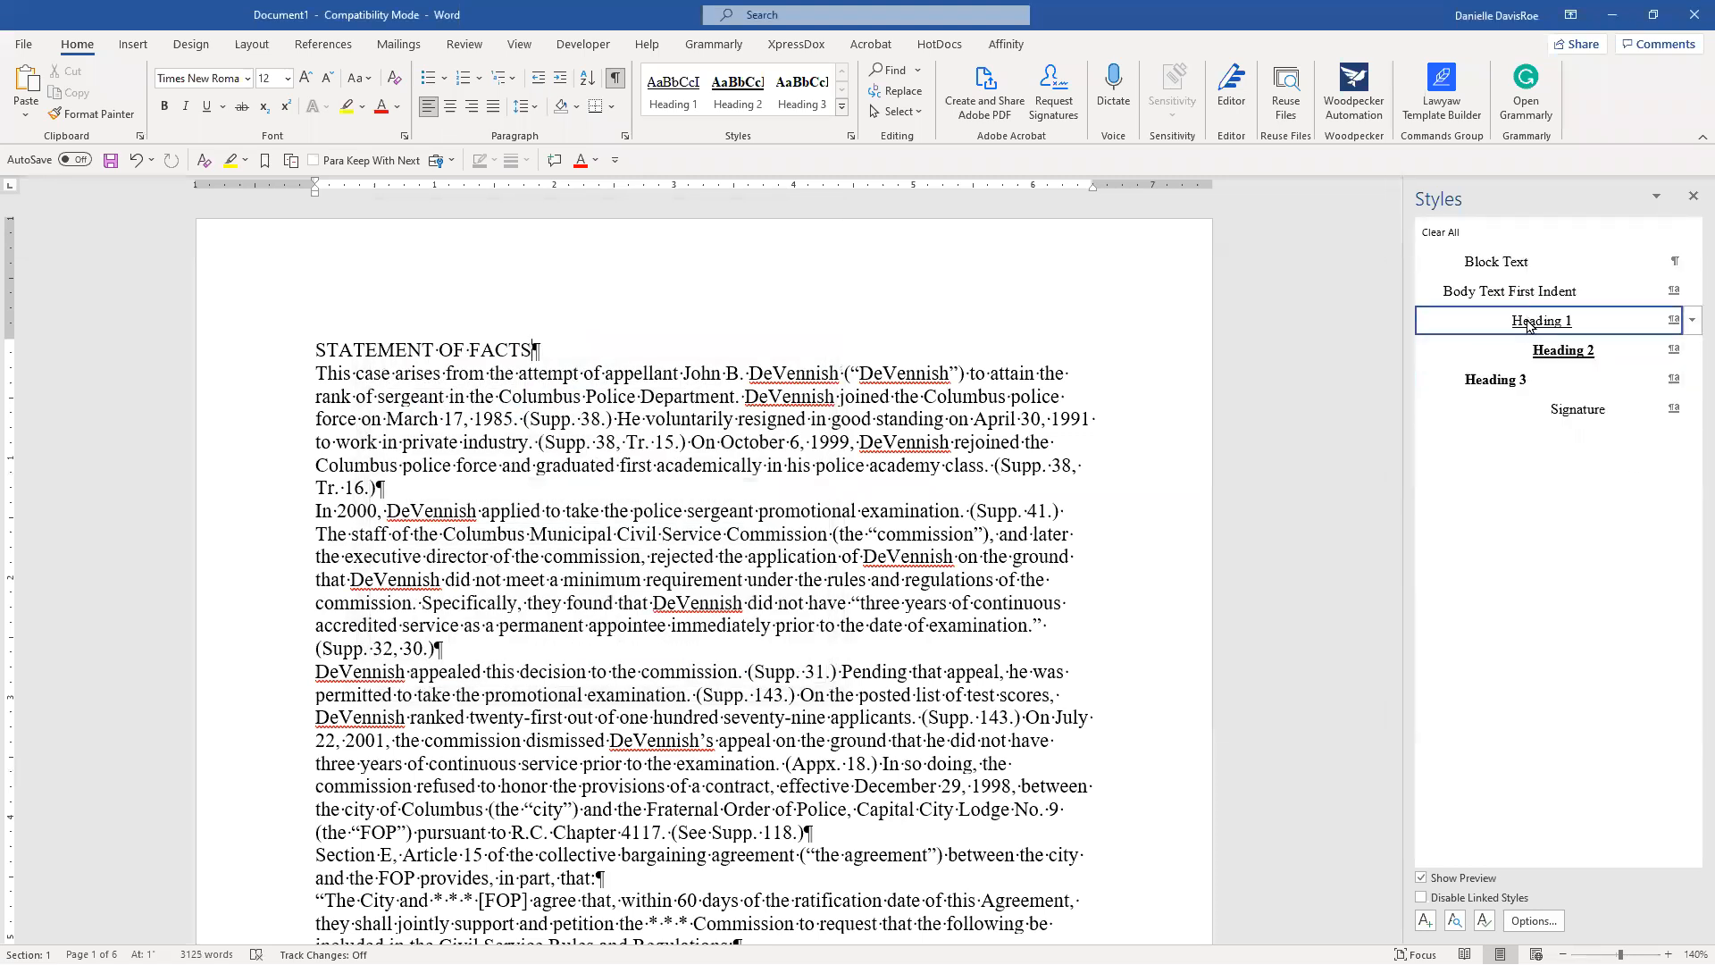
Remove the underline from the Heading 1 style.
right_click(1530, 325)
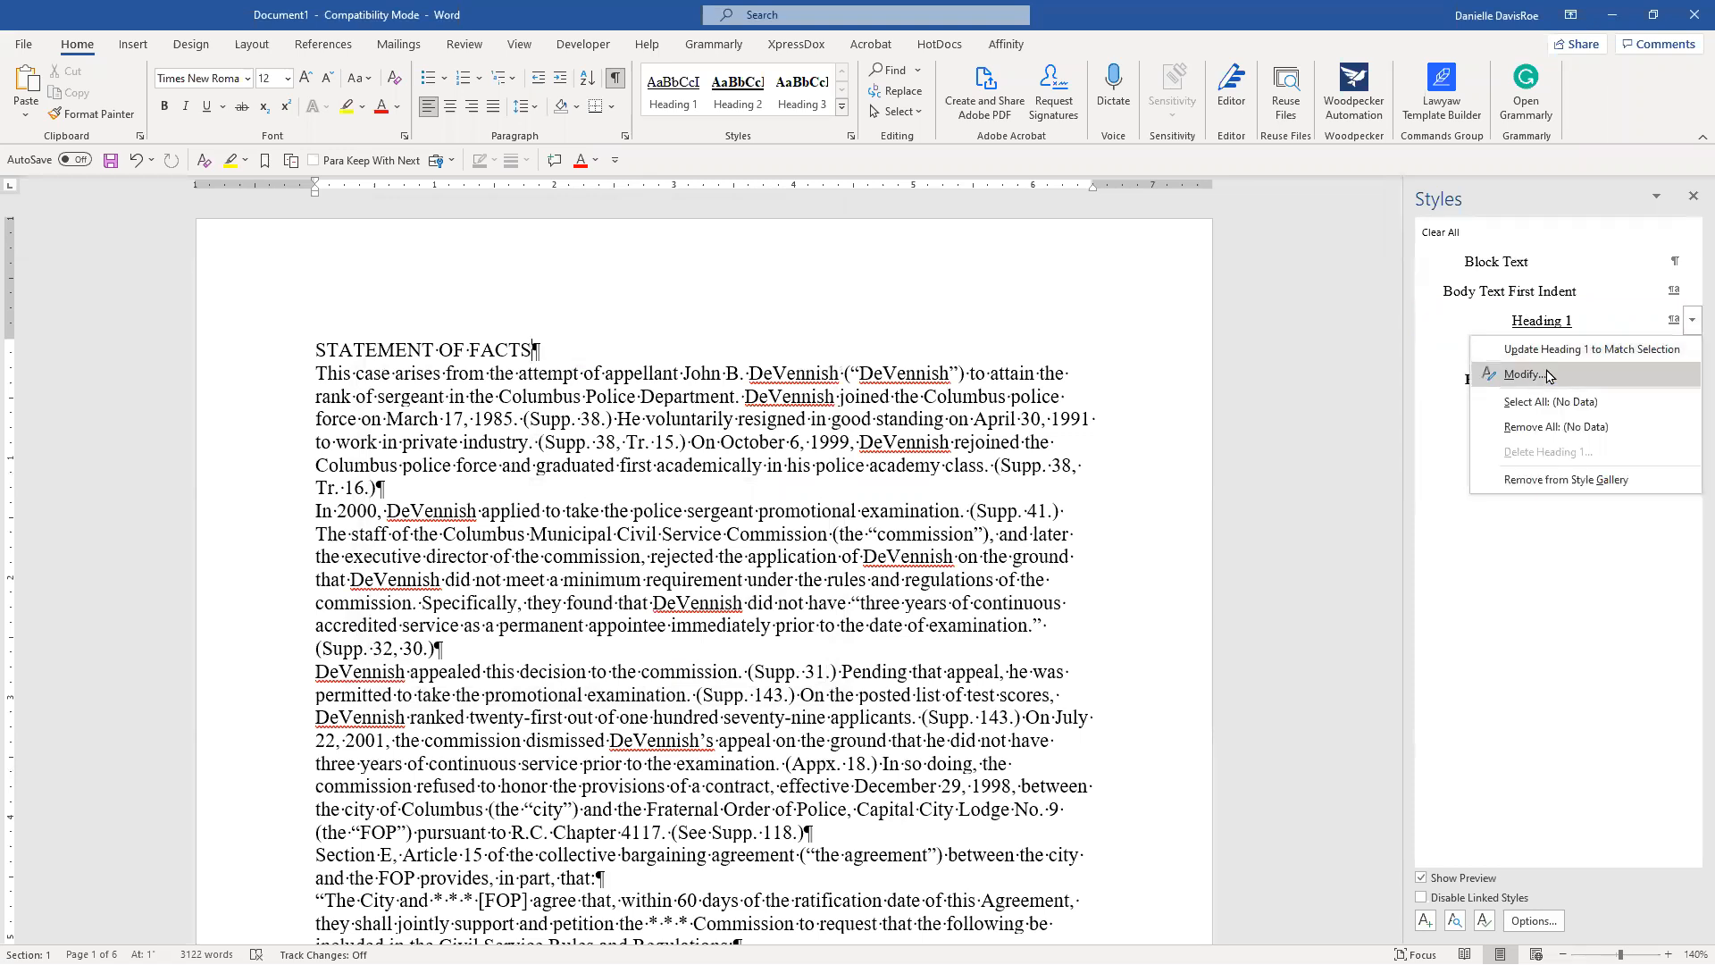
left_click(1532, 373)
left_click(579, 380)
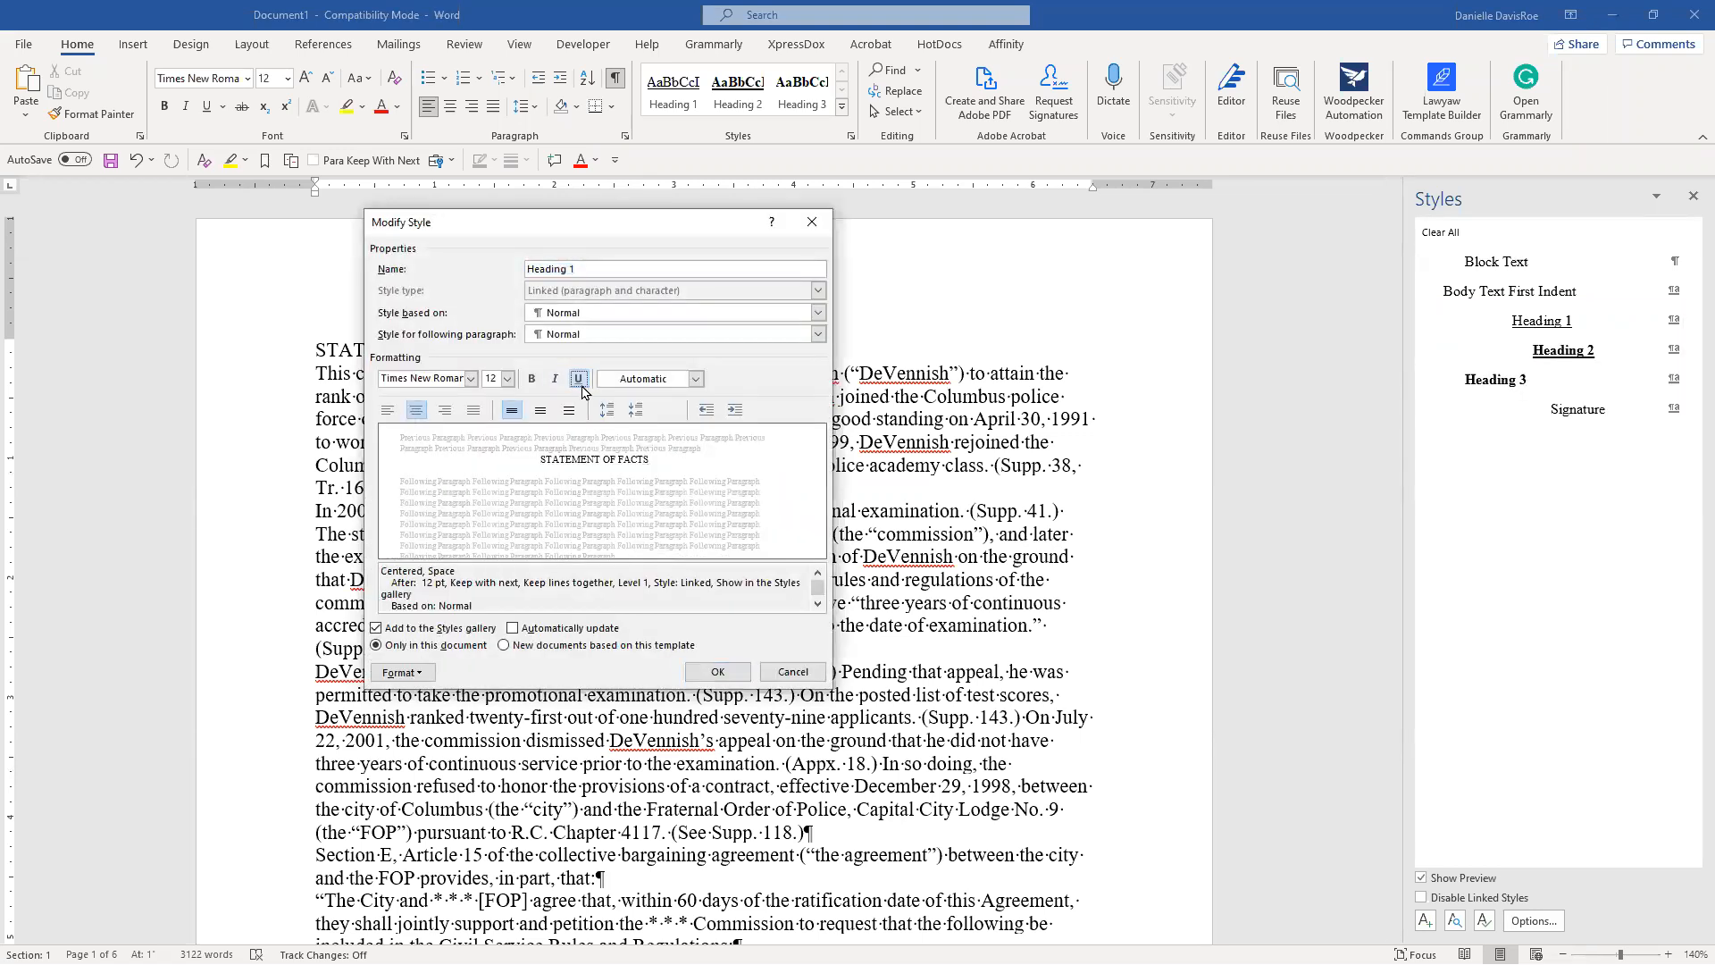
left_click(717, 672)
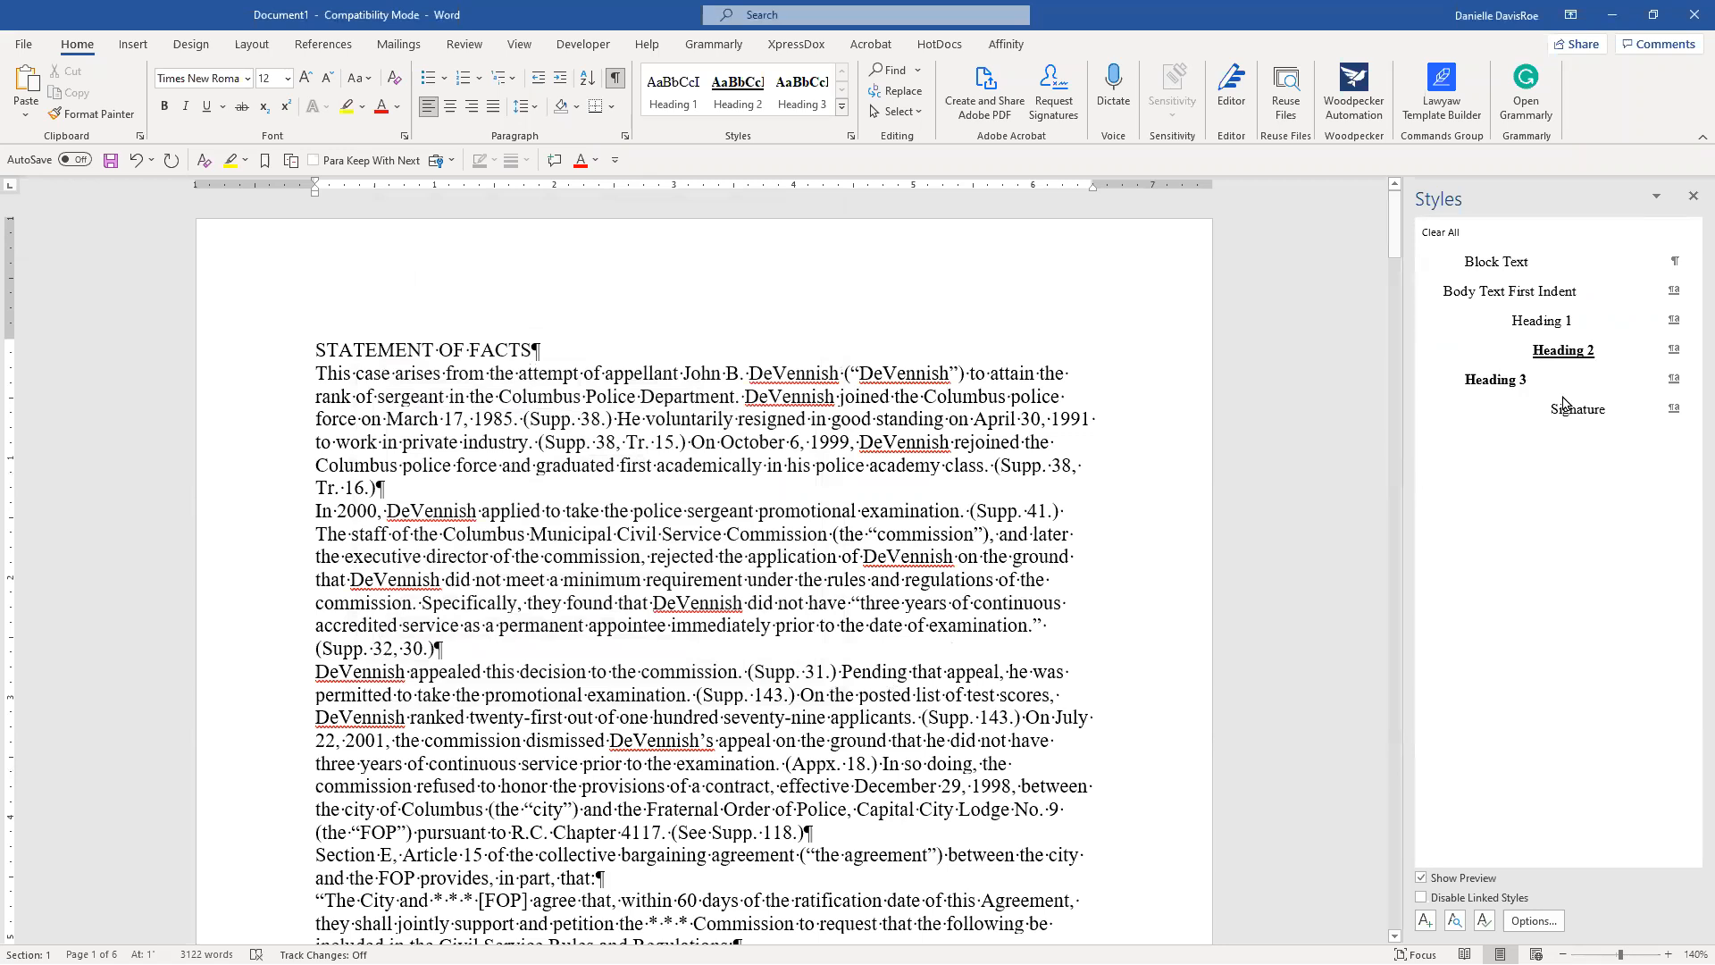
Review the formatting that Heading 2 inherits from Heading 1 in its style settings, and cancel without changes.
right_click(1580, 362)
left_click(1579, 398)
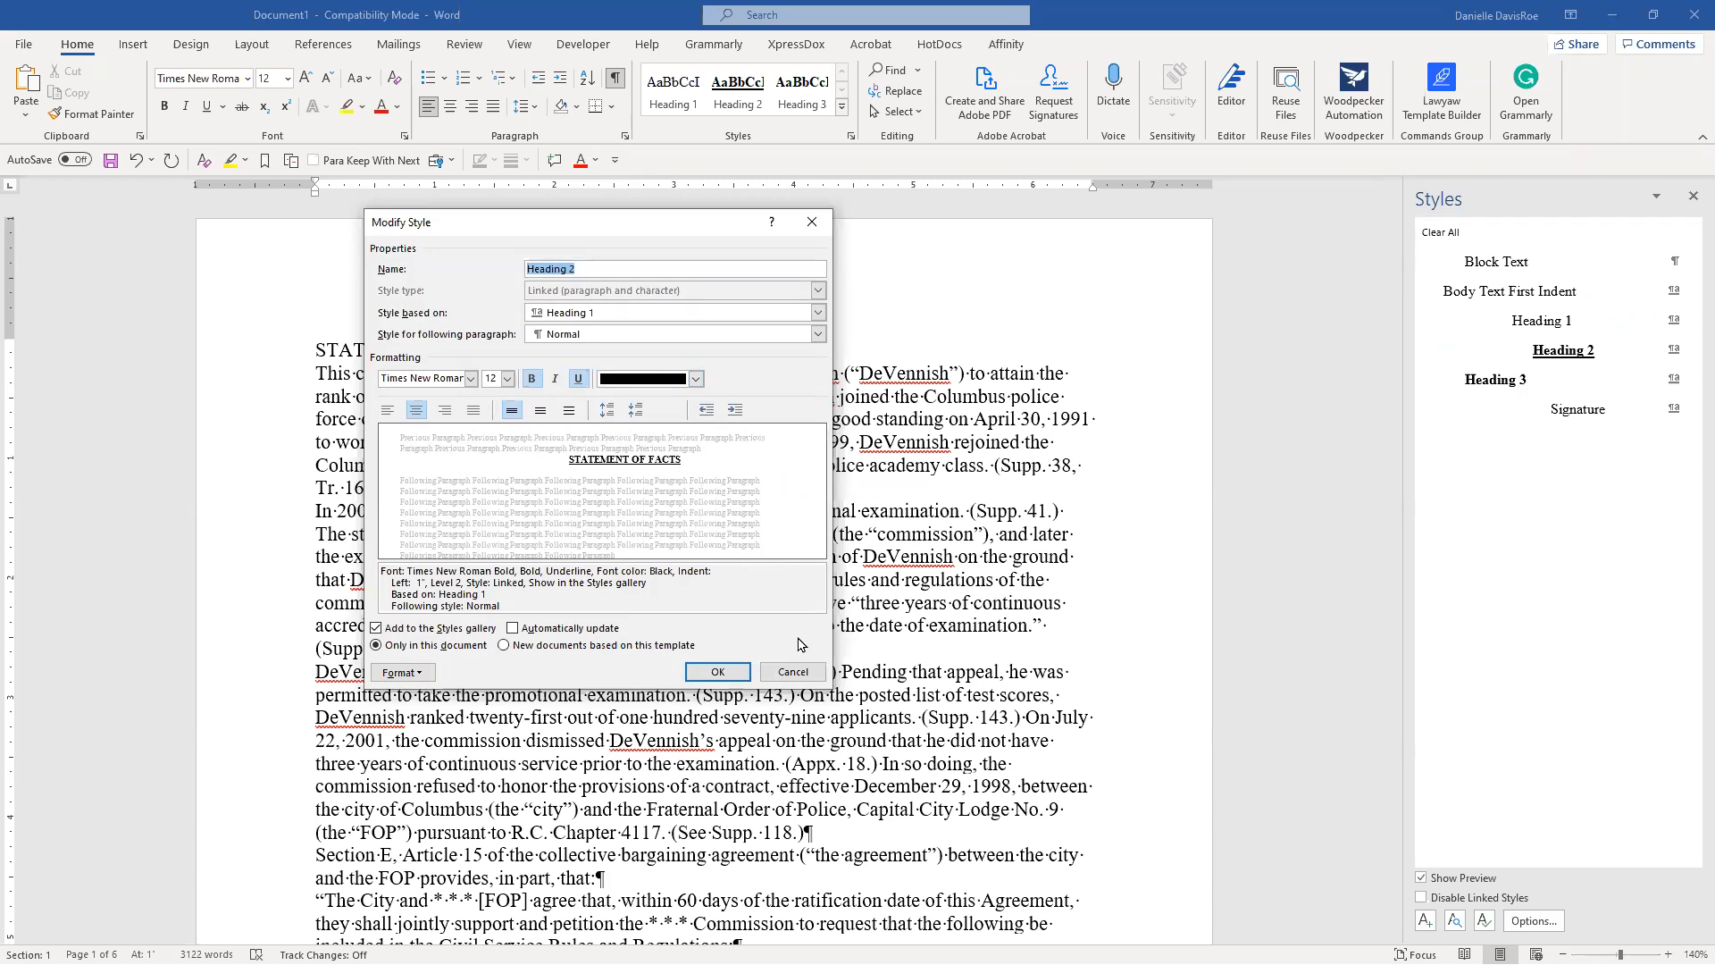
left_click(793, 671)
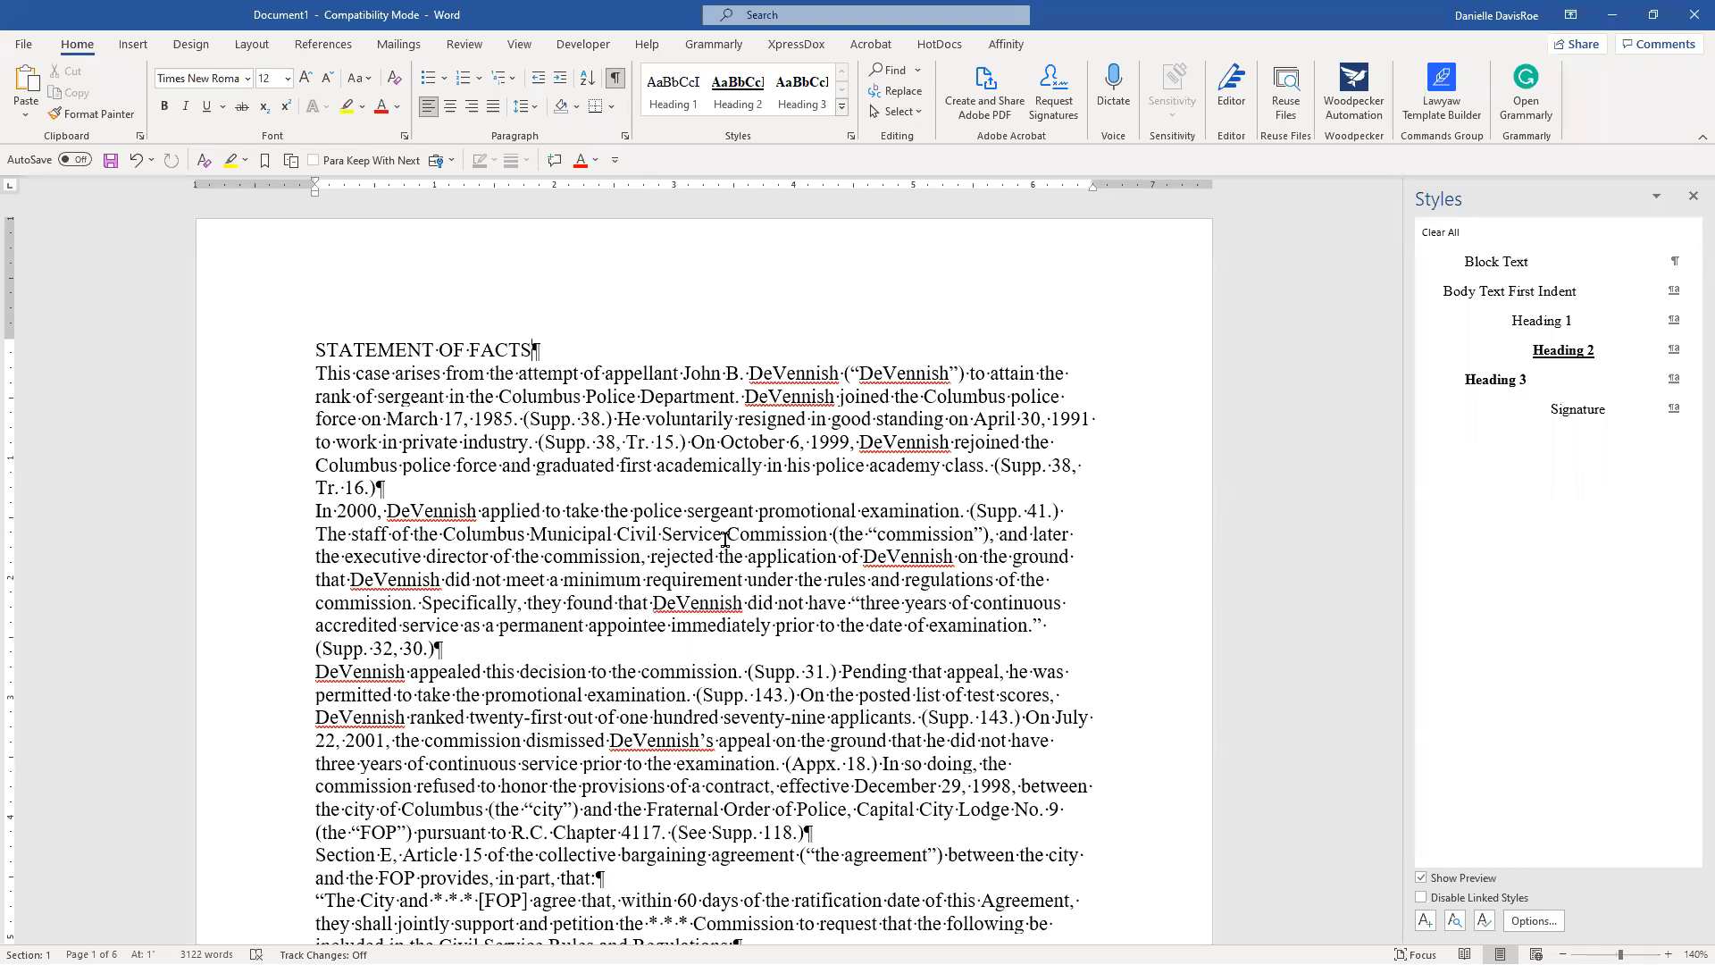
right_click(1565, 354)
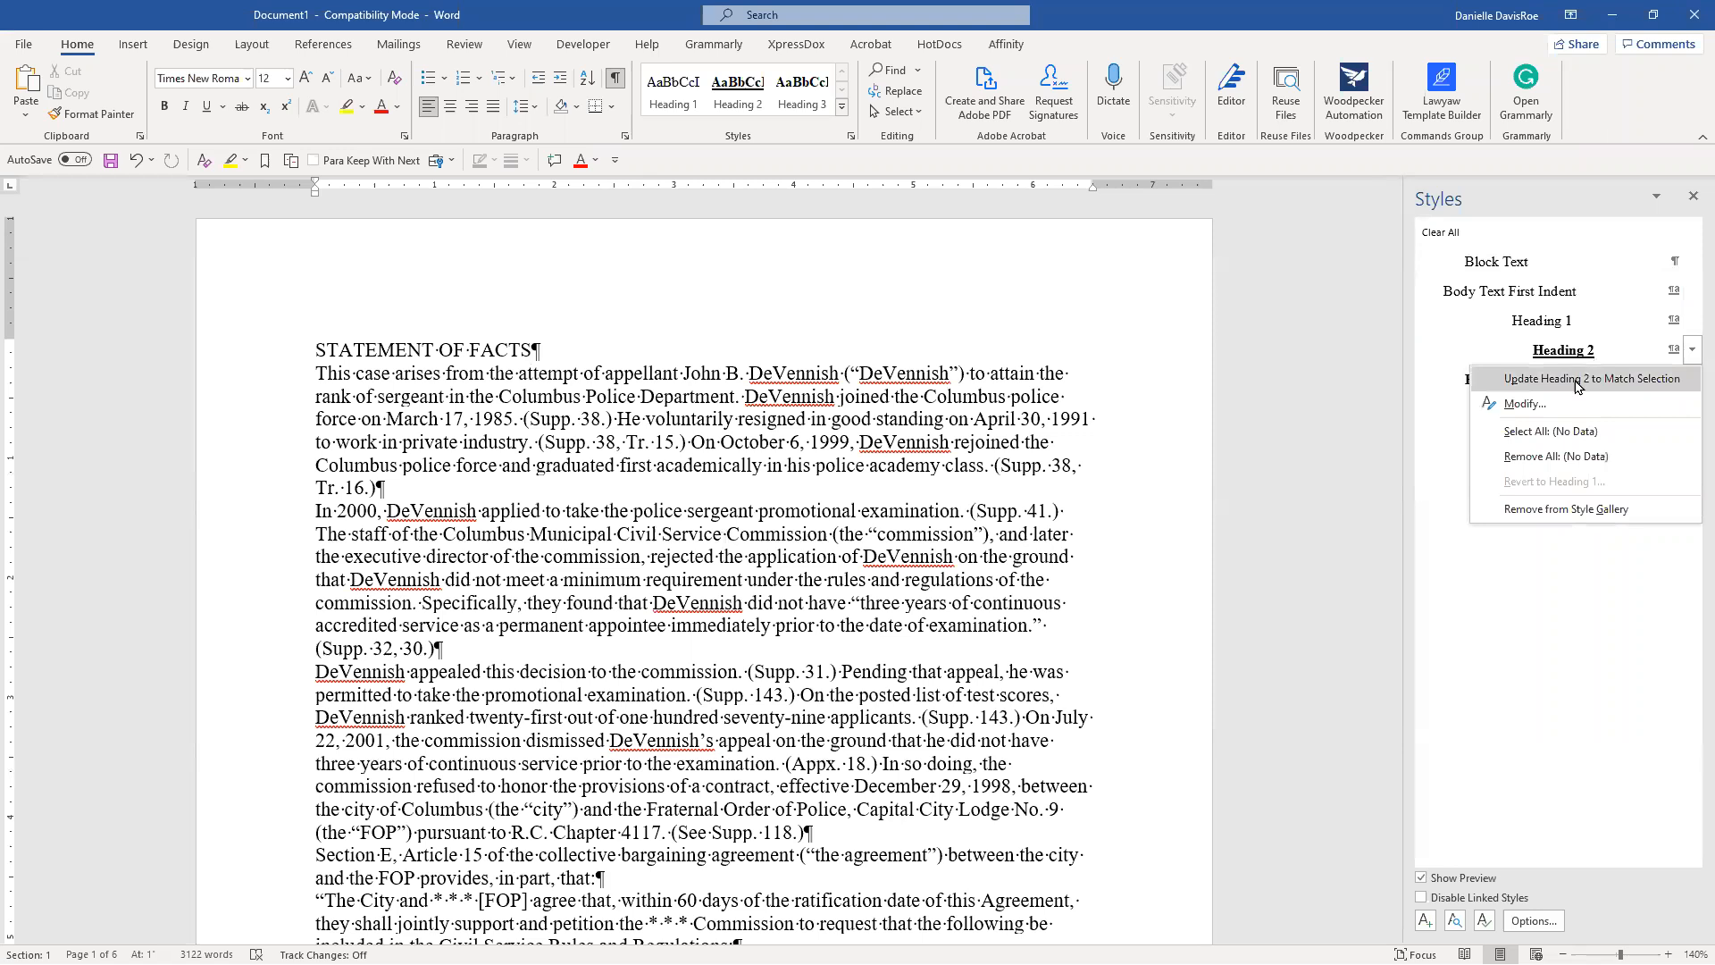
left_click(1554, 404)
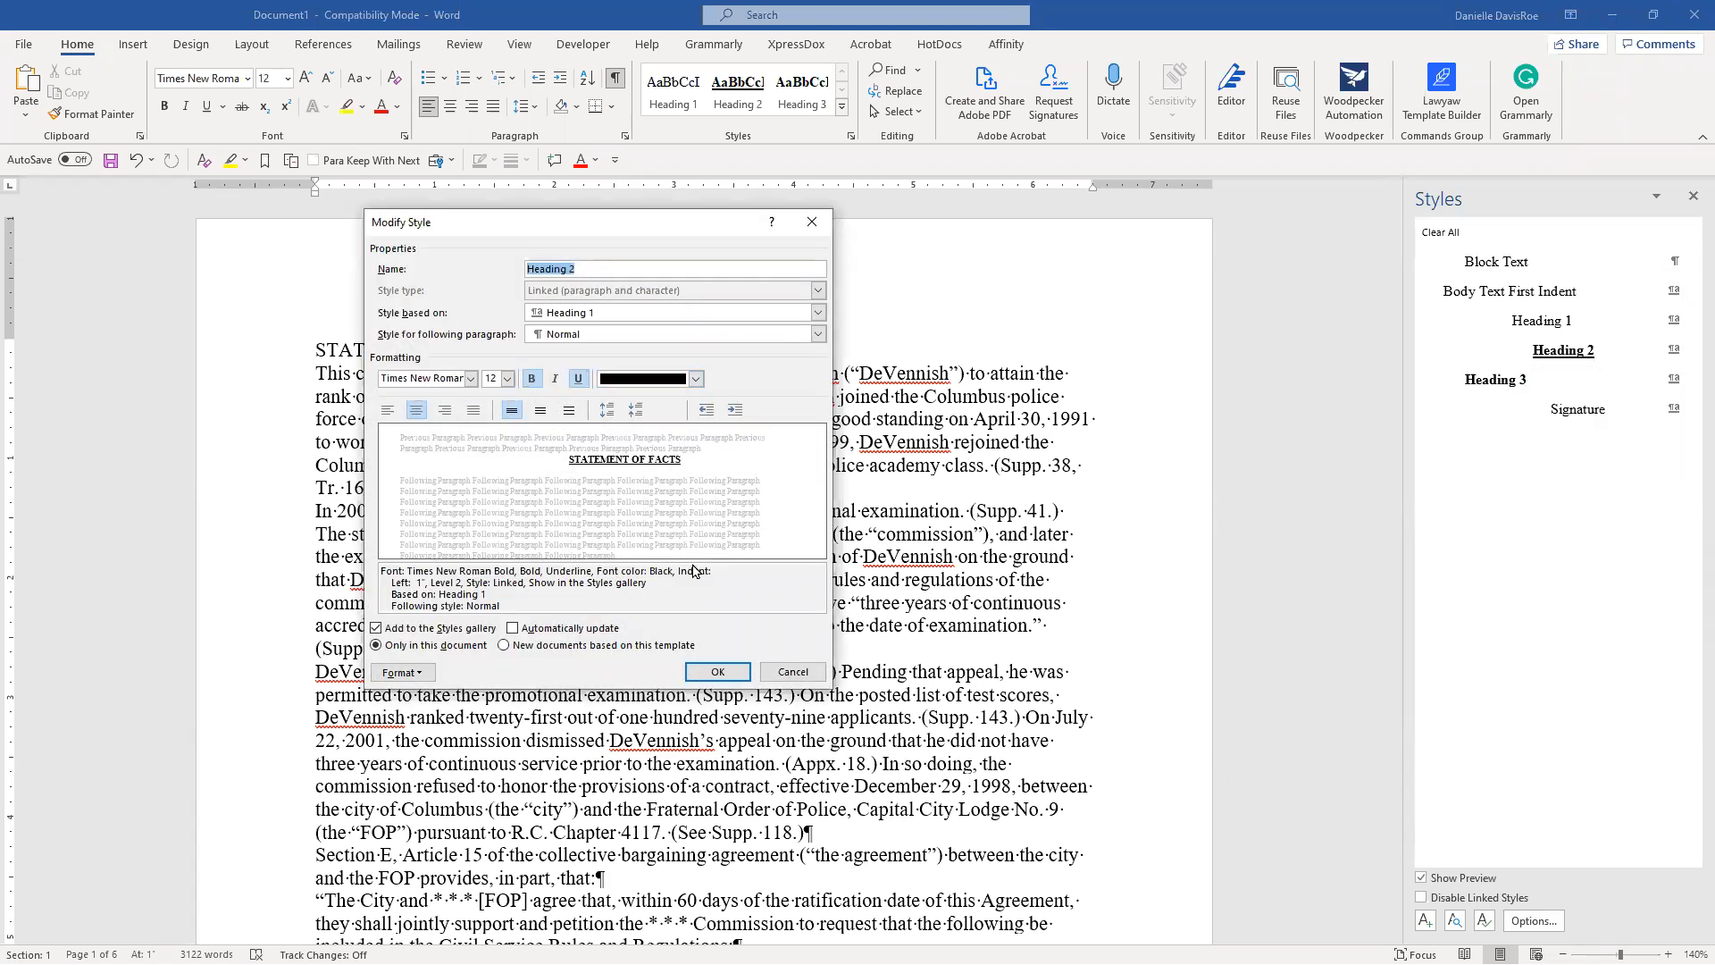
left_click(792, 672)
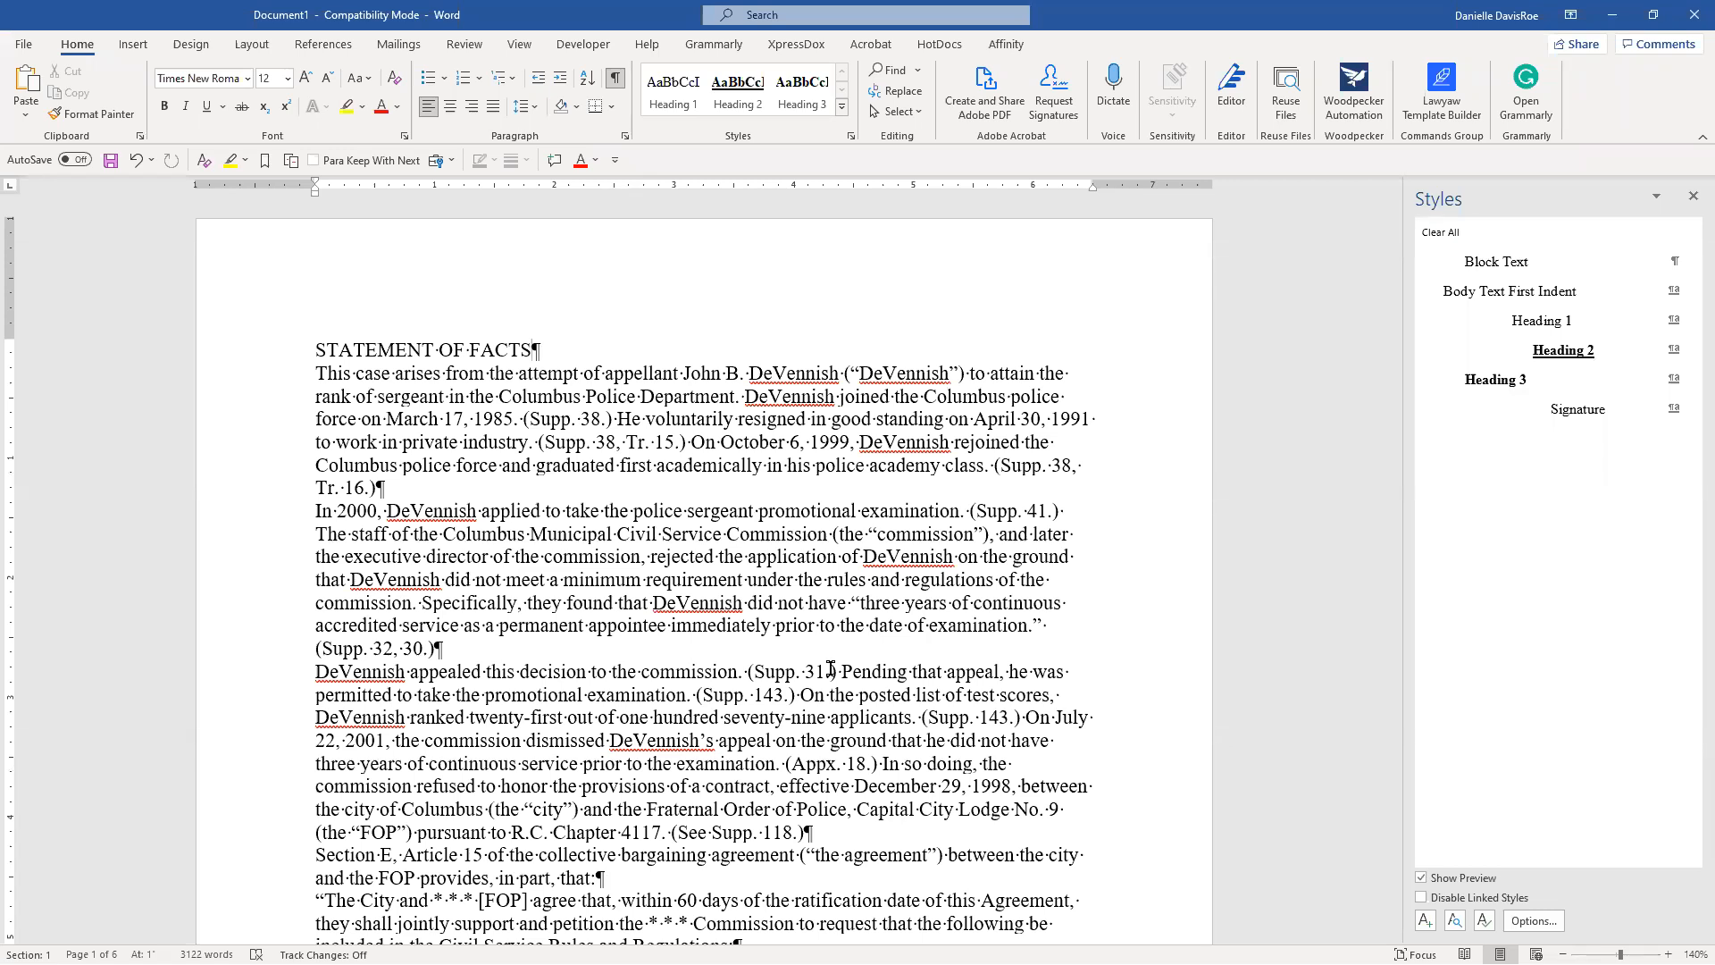
Review the base style and formatting of the Heading 1 style, and close its settings without changes.
right_click(1509, 329)
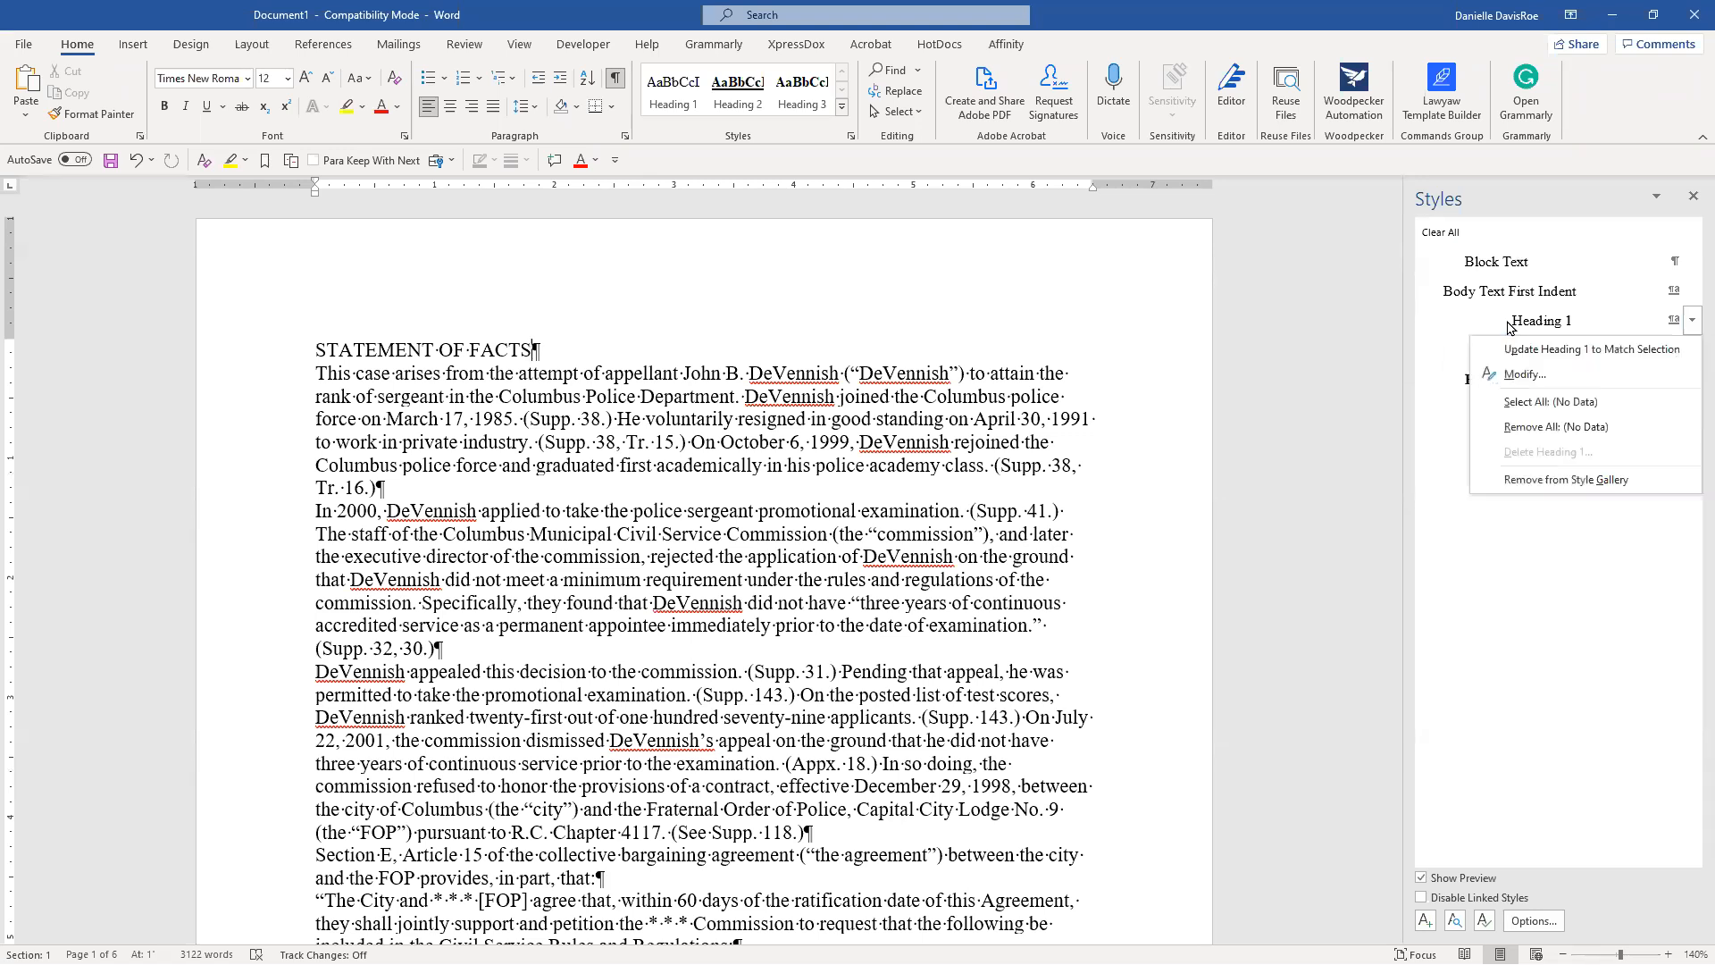
left_click(1518, 376)
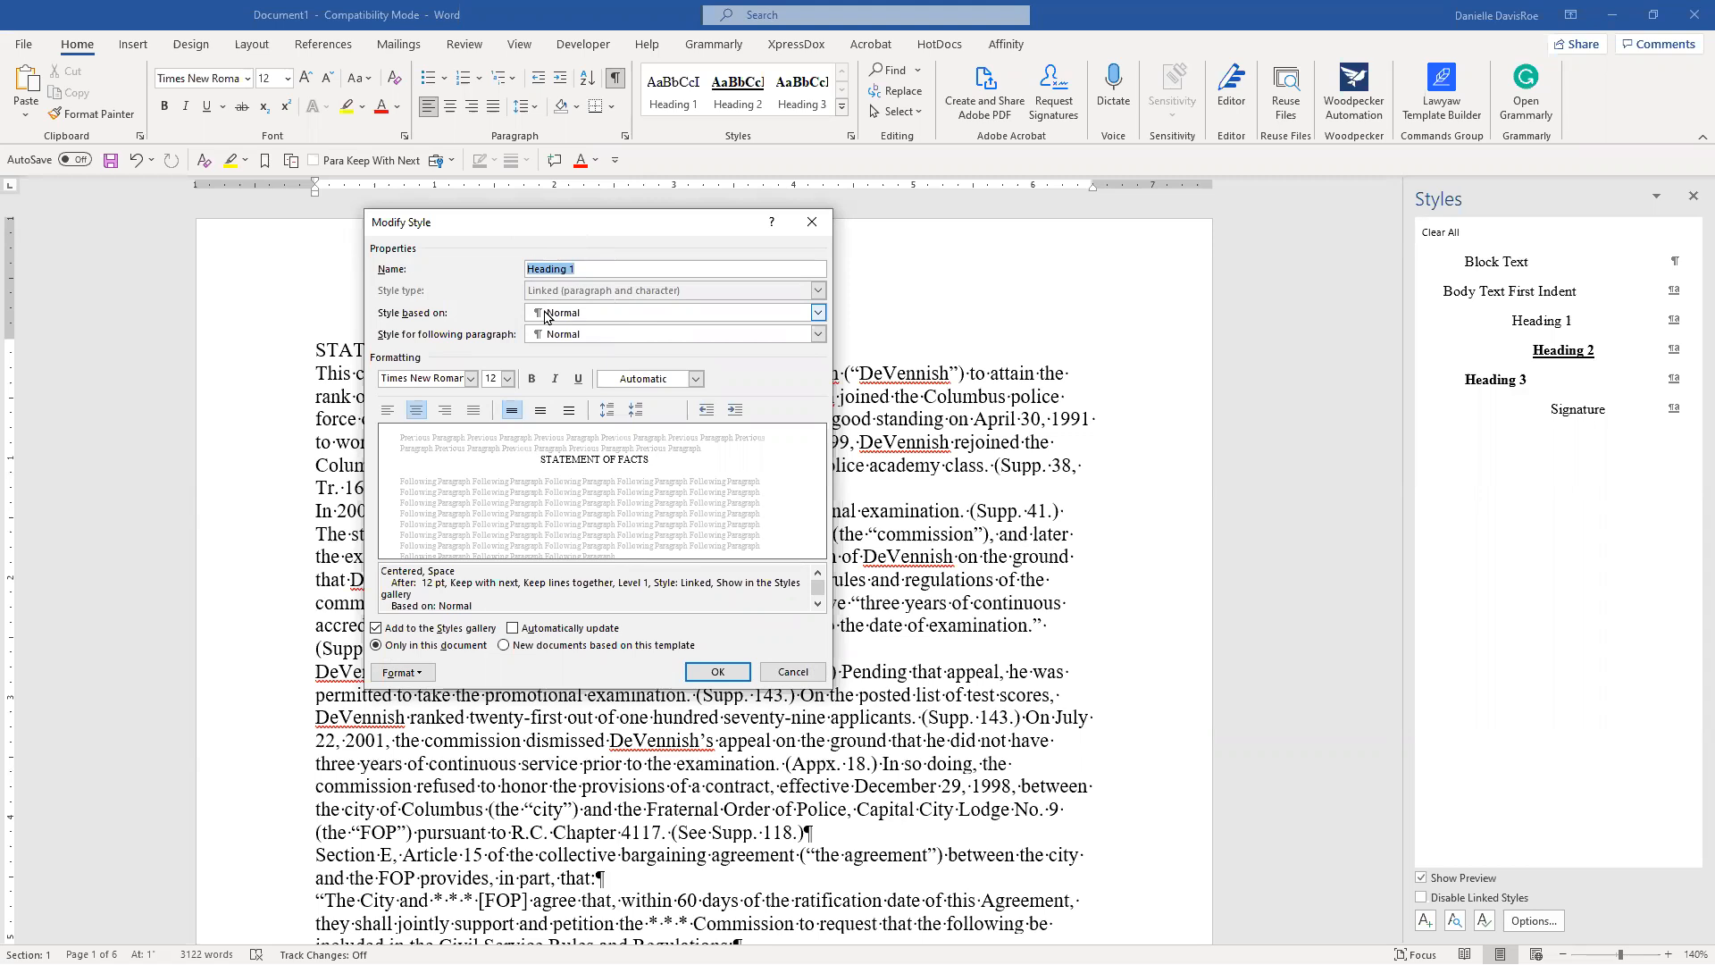
left_click(718, 672)
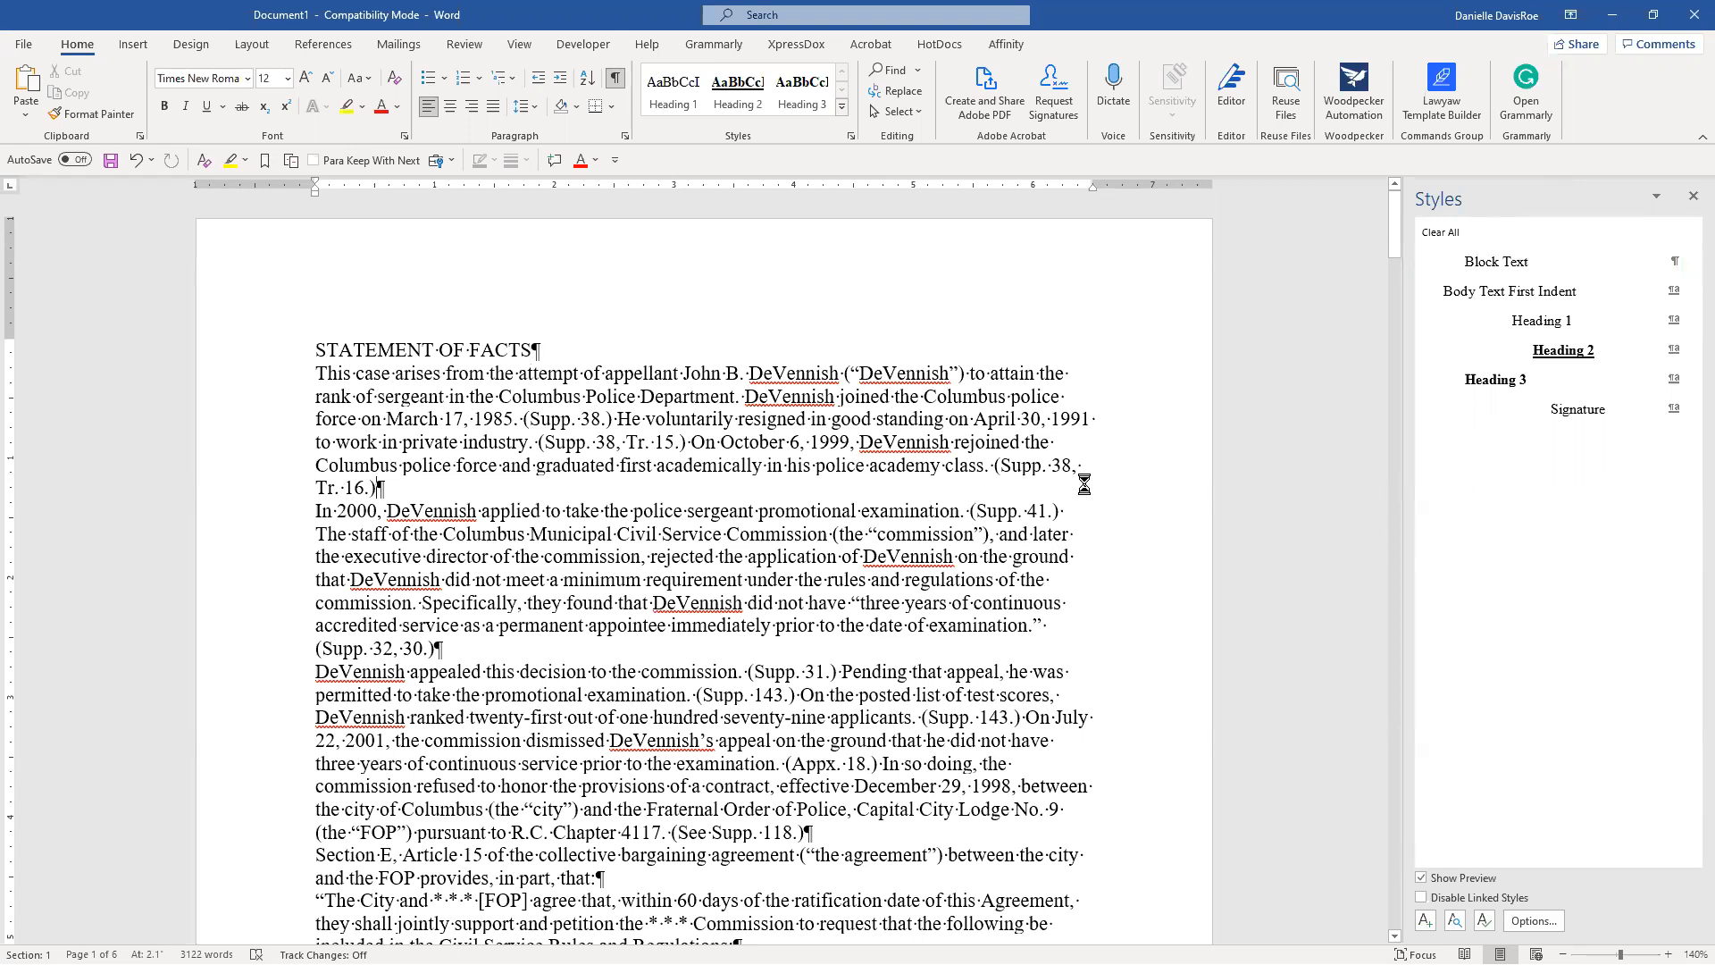
Create a blank document and show its list of styles.
key("ctrl+n")
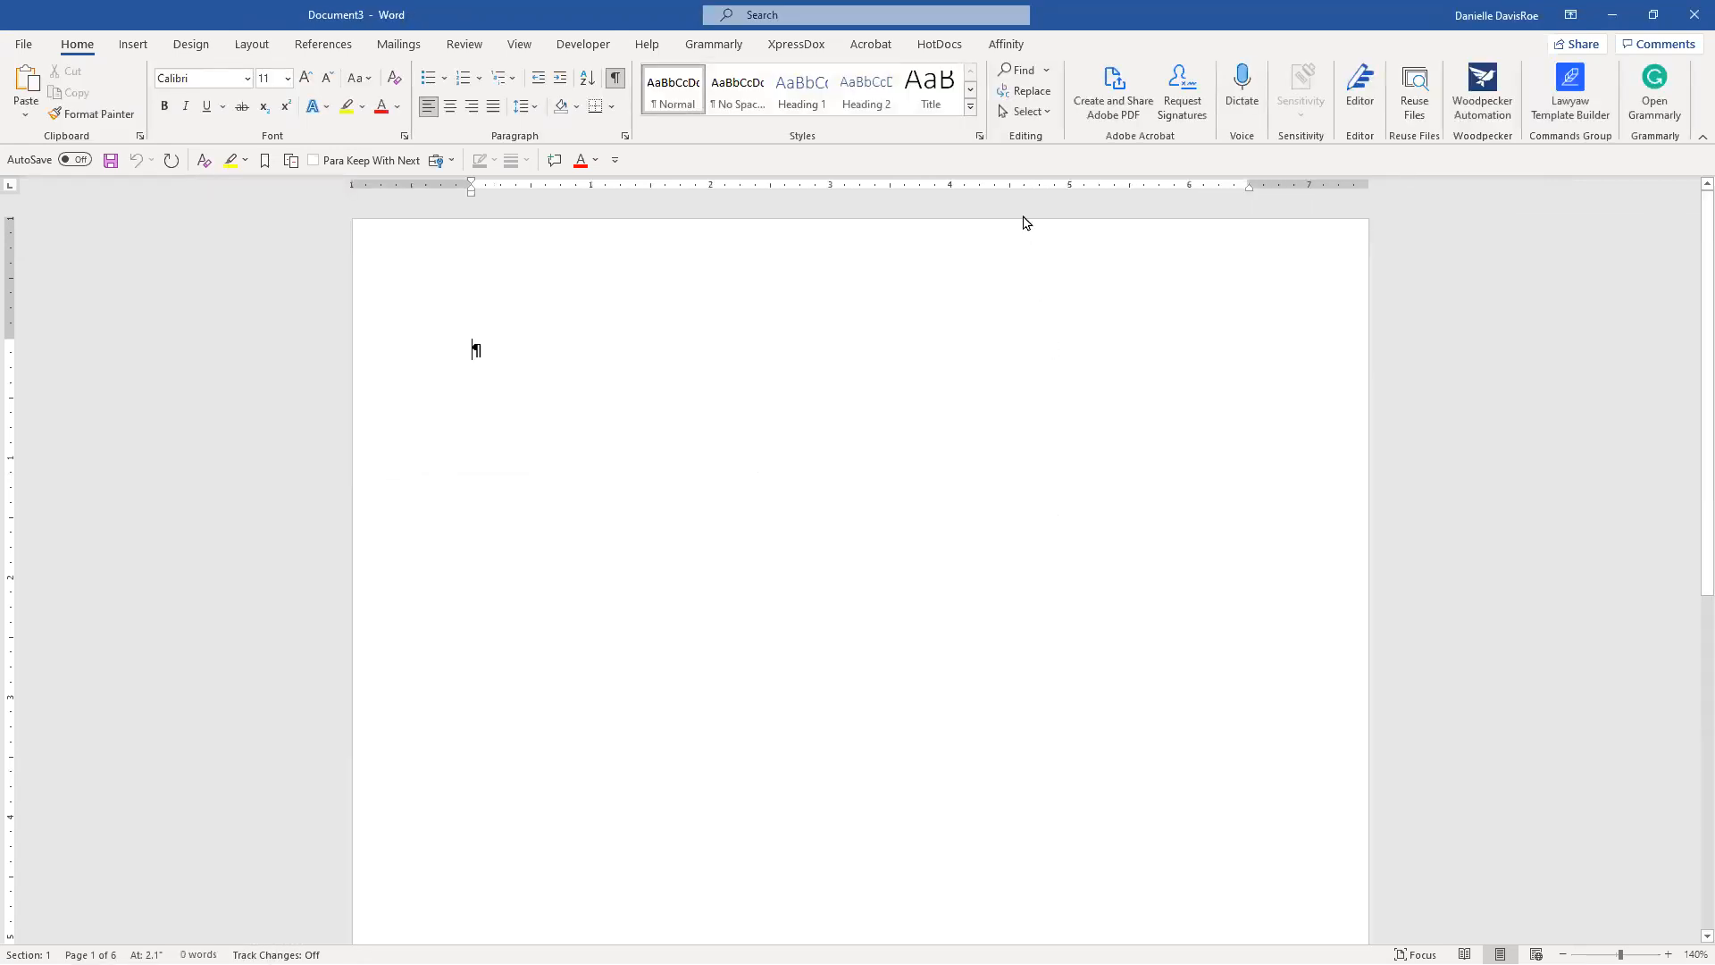
left_click(979, 135)
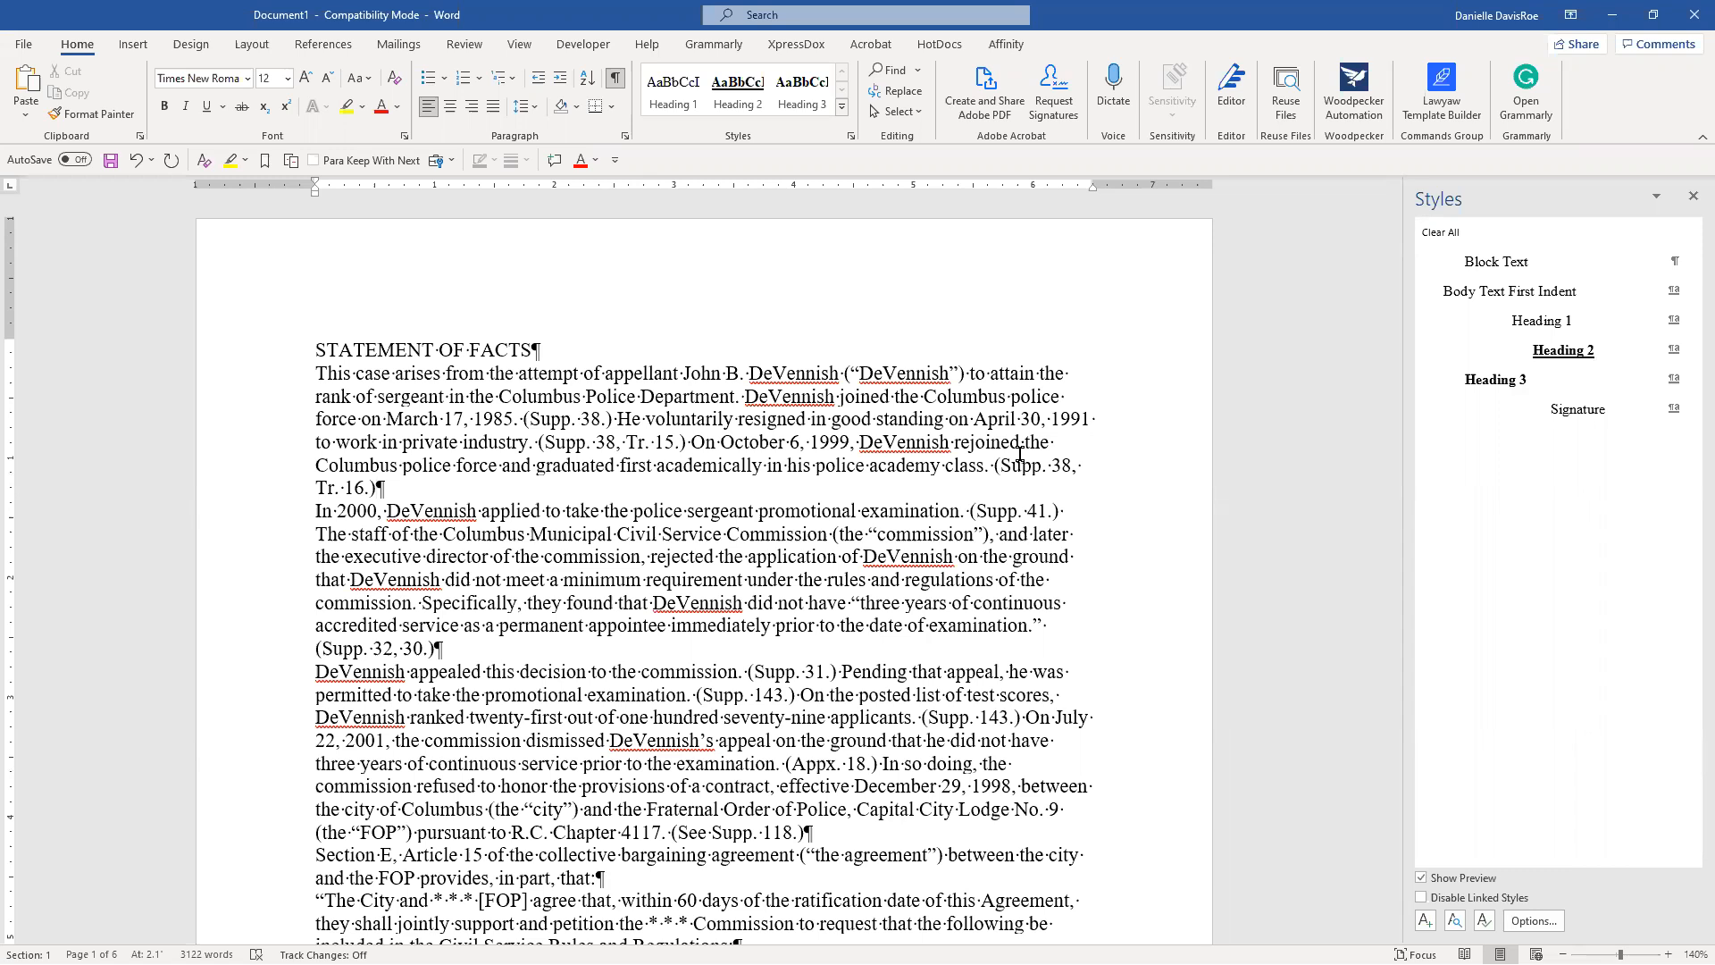
Examine the Organizer for importing and exporting styles between Document1 and Normal.dotm, and close it.
left_click(1483, 921)
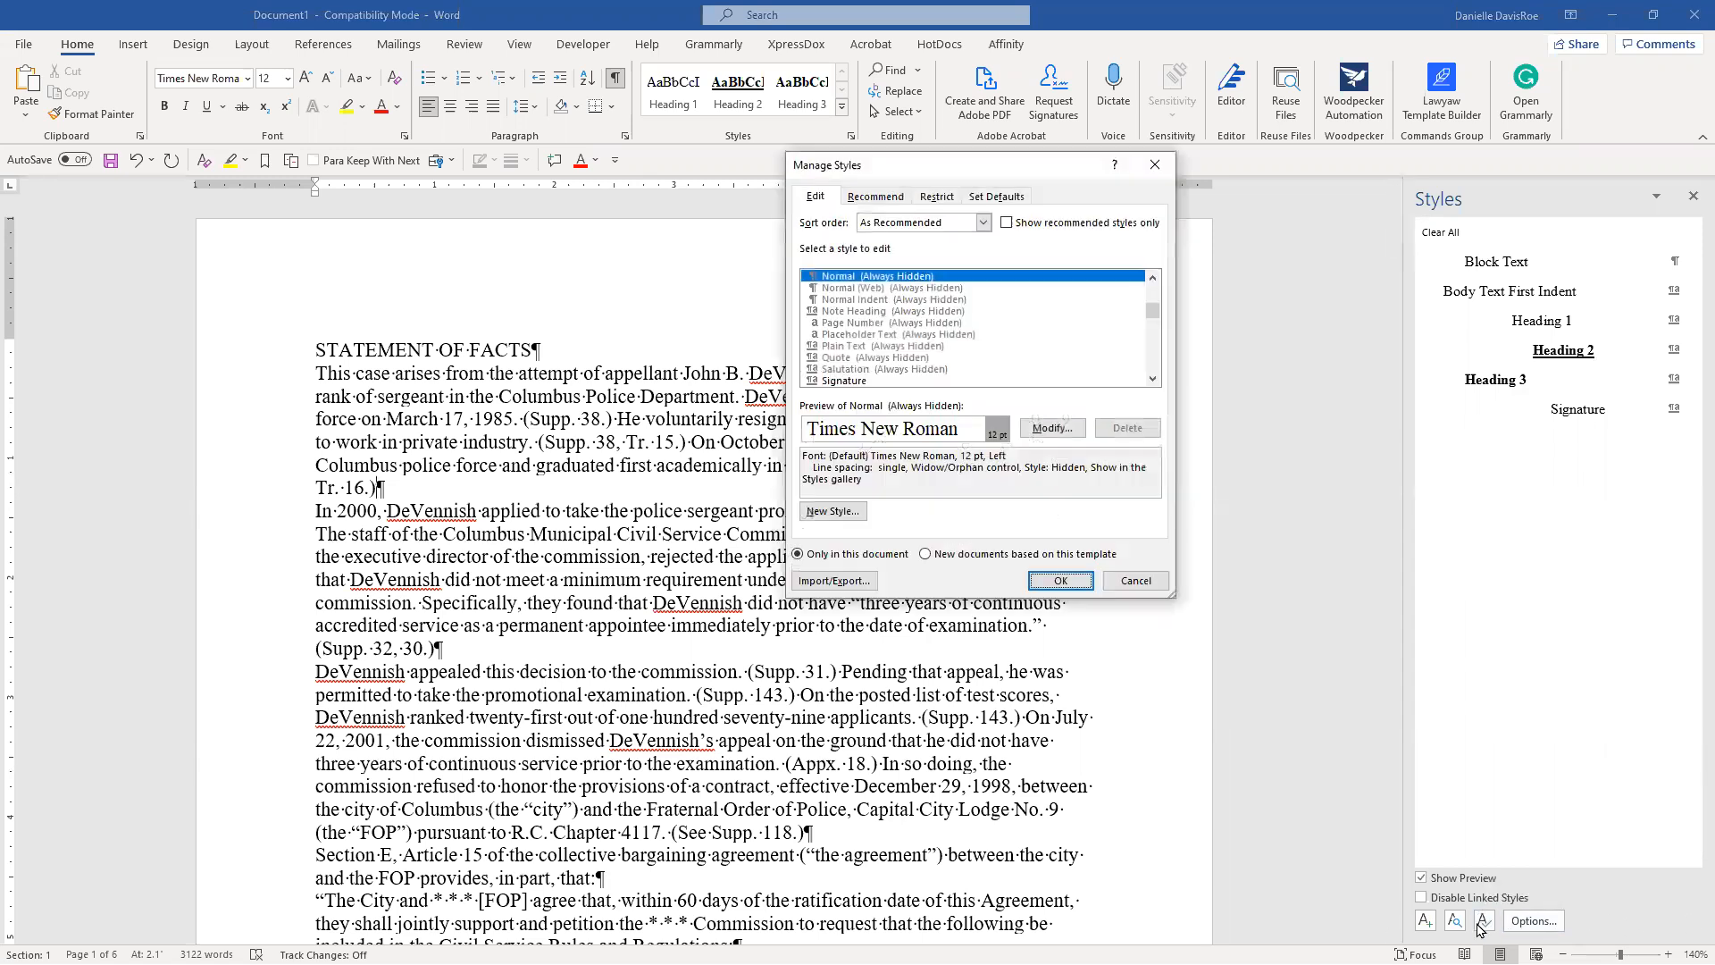
left_click(834, 581)
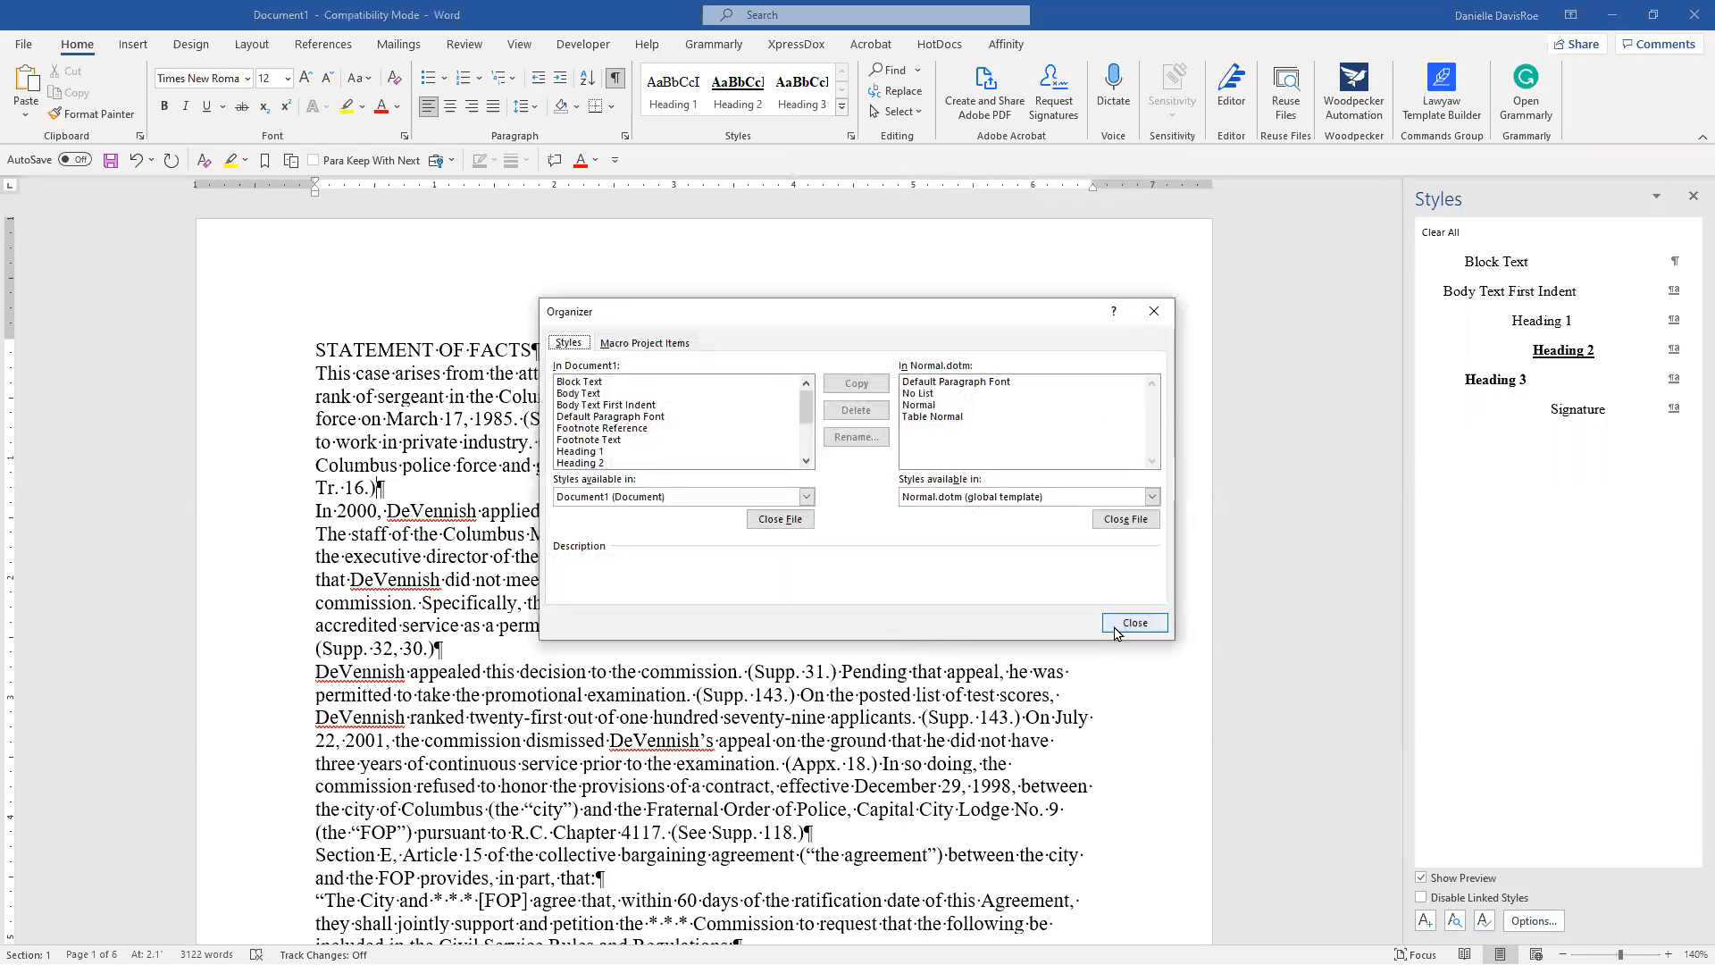
left_click(1132, 622)
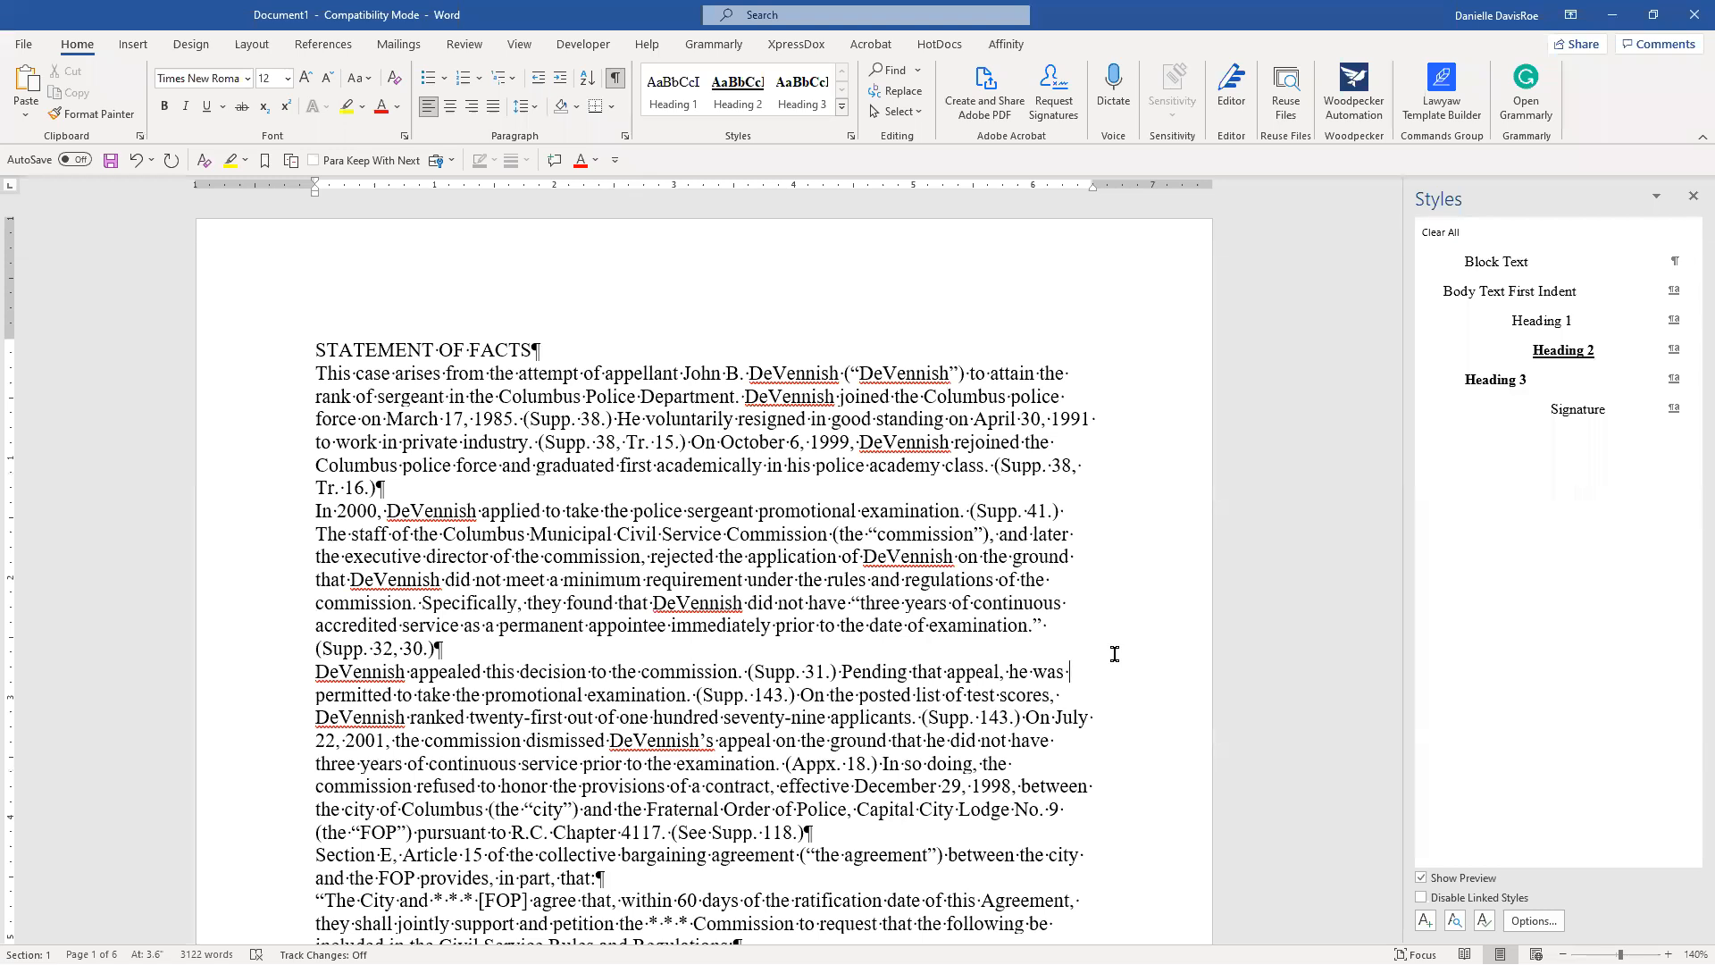
Look through the file types available for saving the brief, including Word Template (*.dotx), and cancel without saving.
left_click(24, 45)
left_click(56, 288)
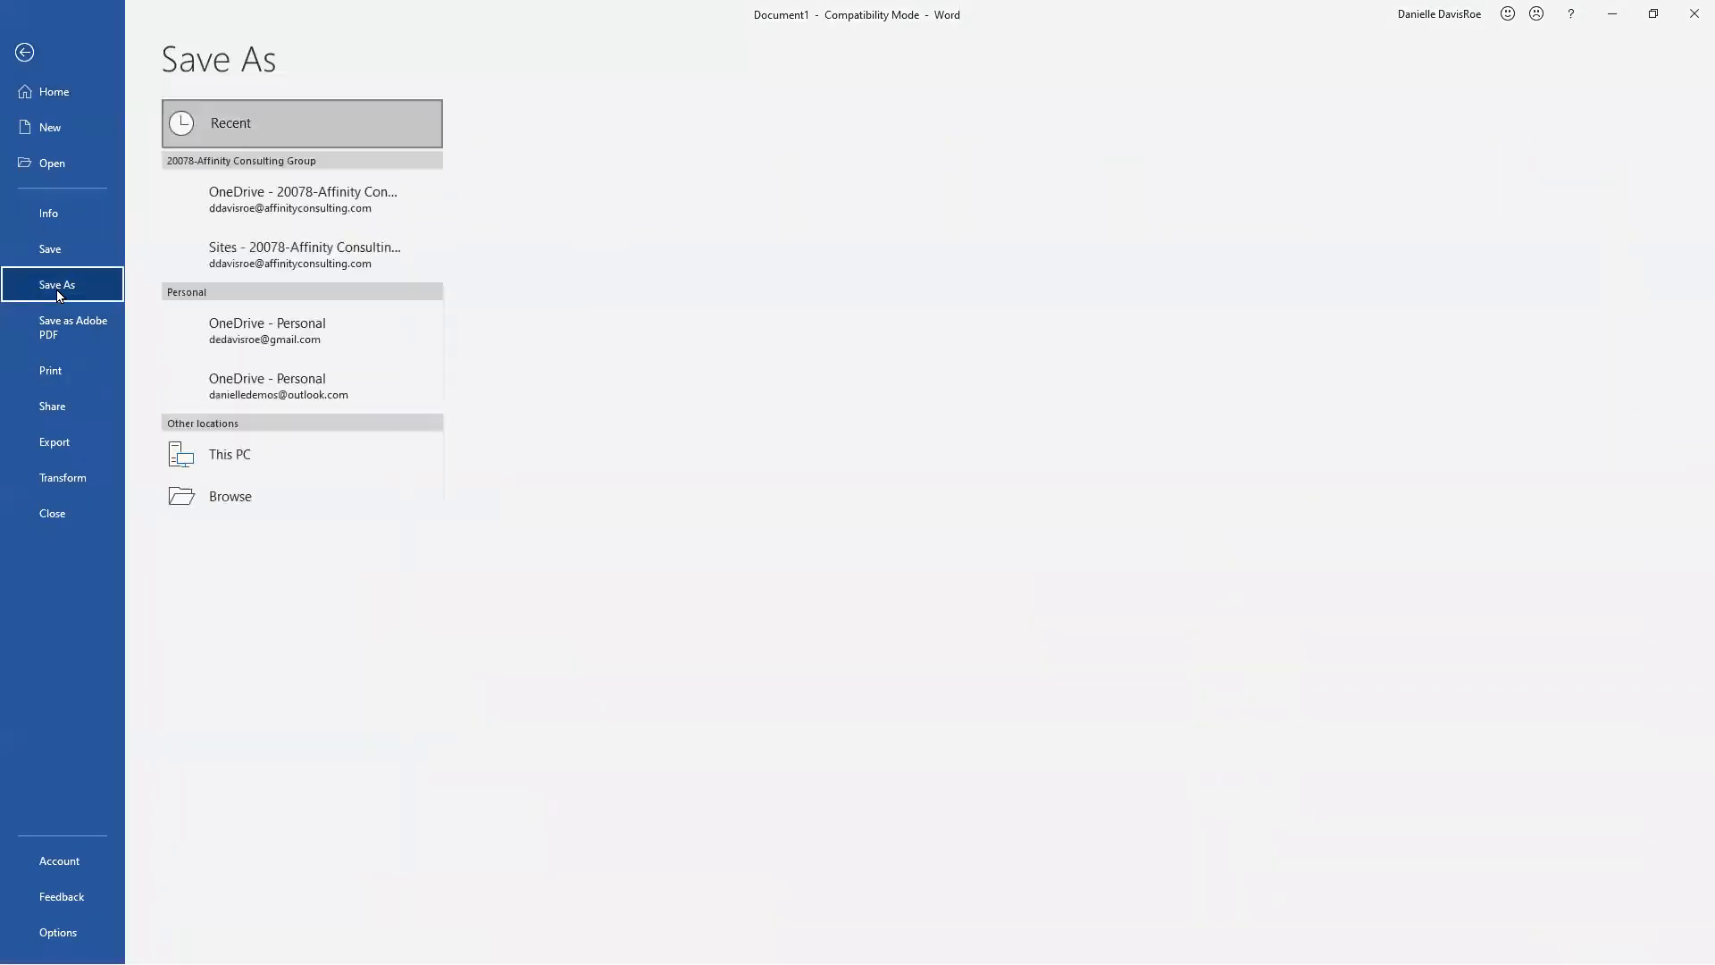
left_click(278, 537)
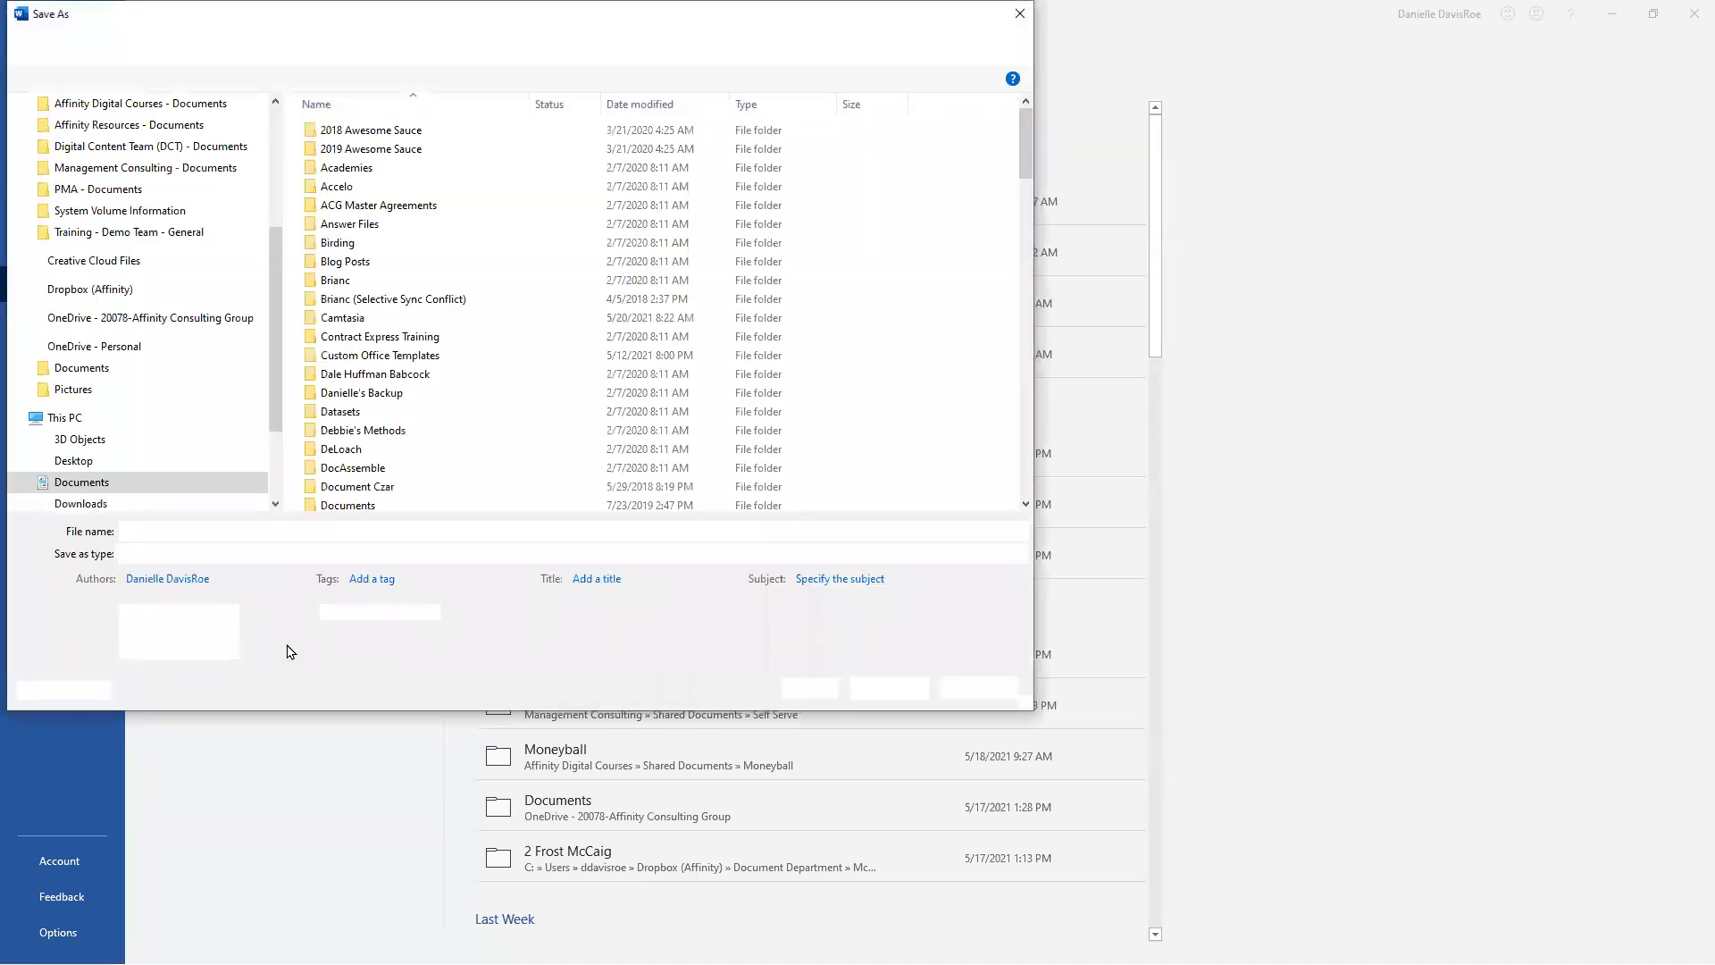
left_click(244, 561)
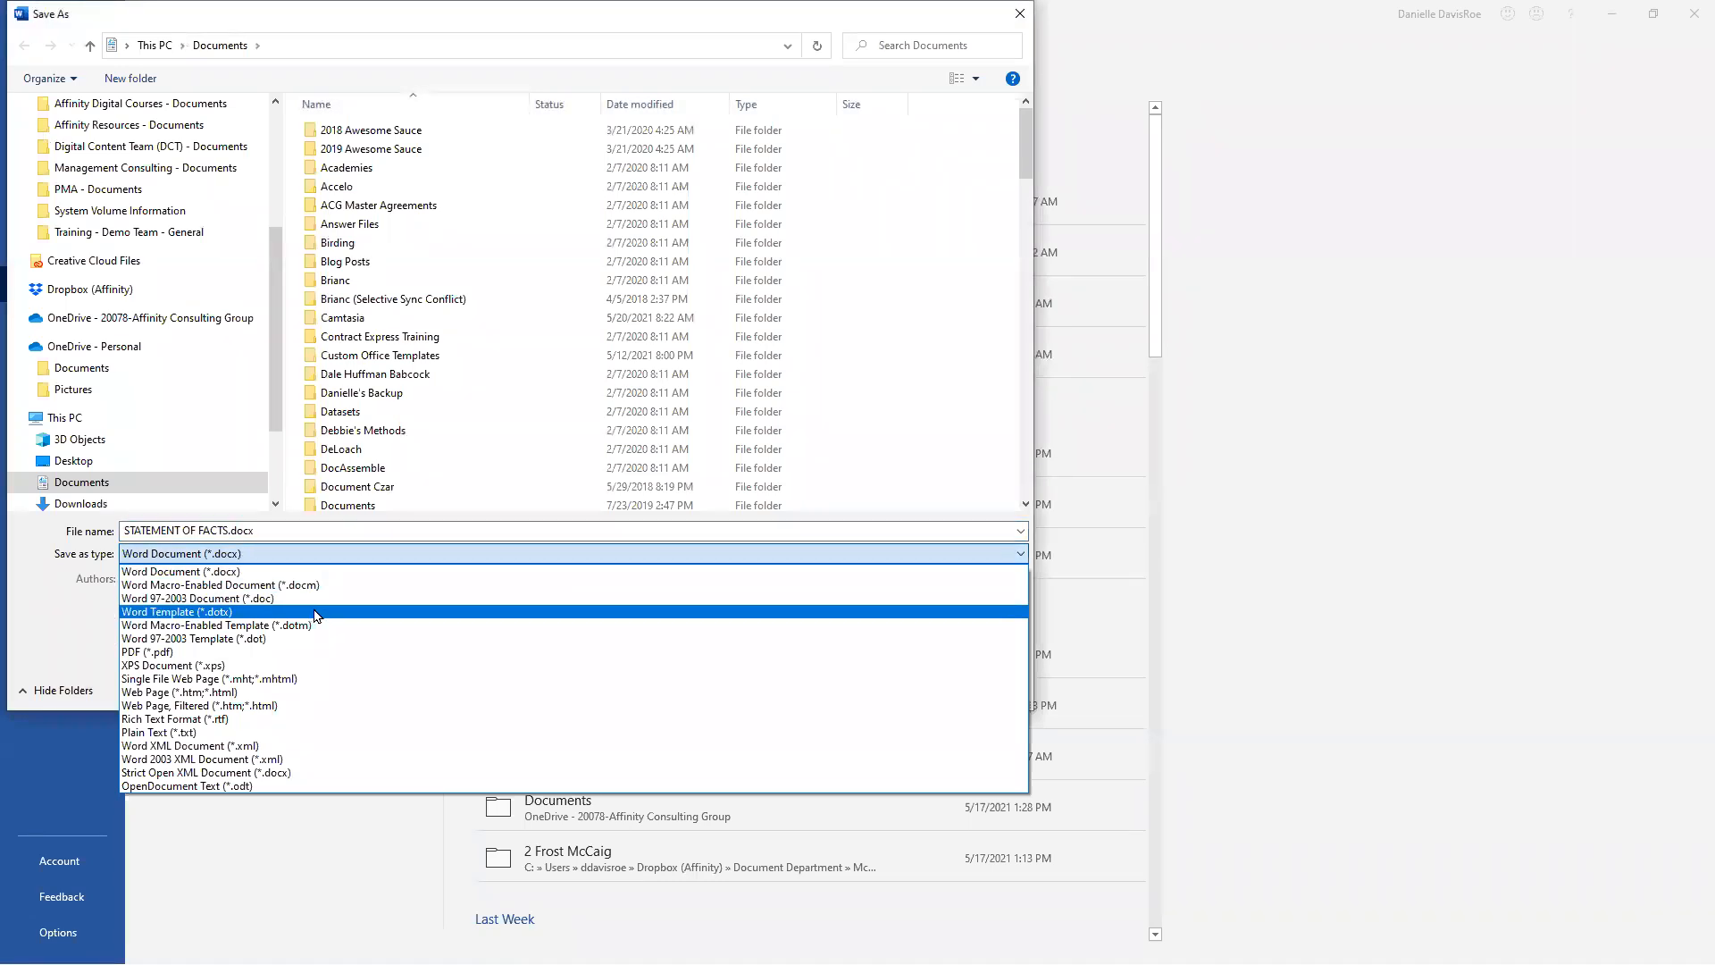
left_click(508, 16)
left_click(981, 695)
left_click(33, 62)
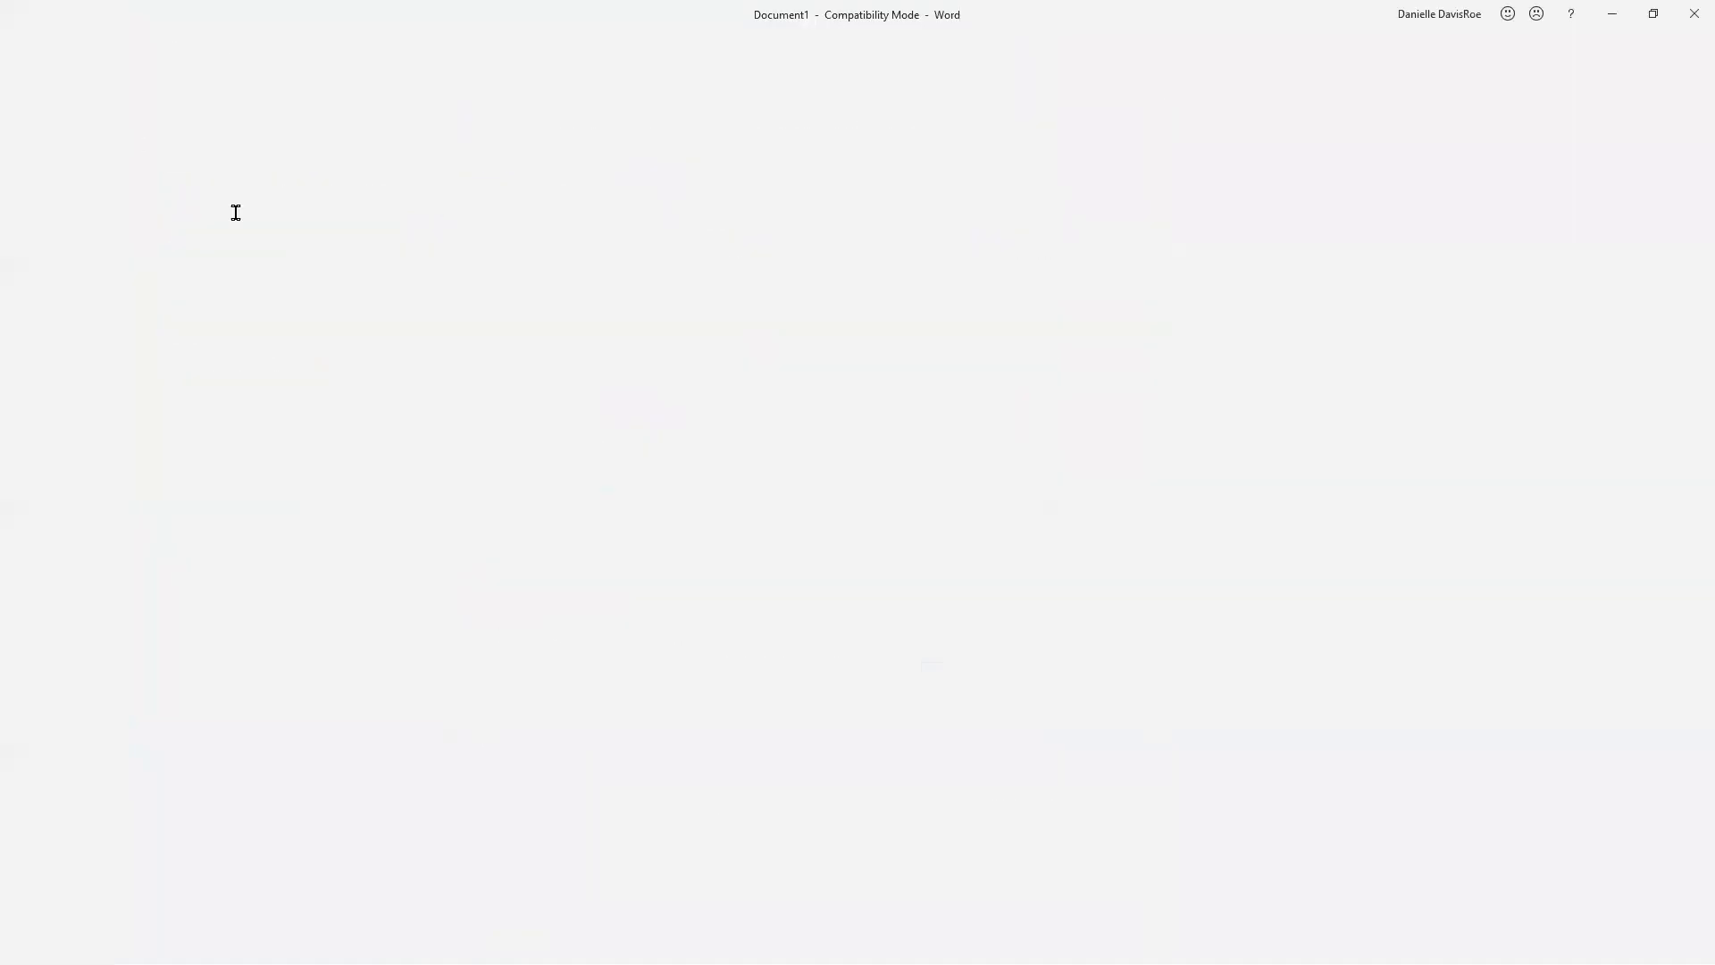
left_click(912, 591)
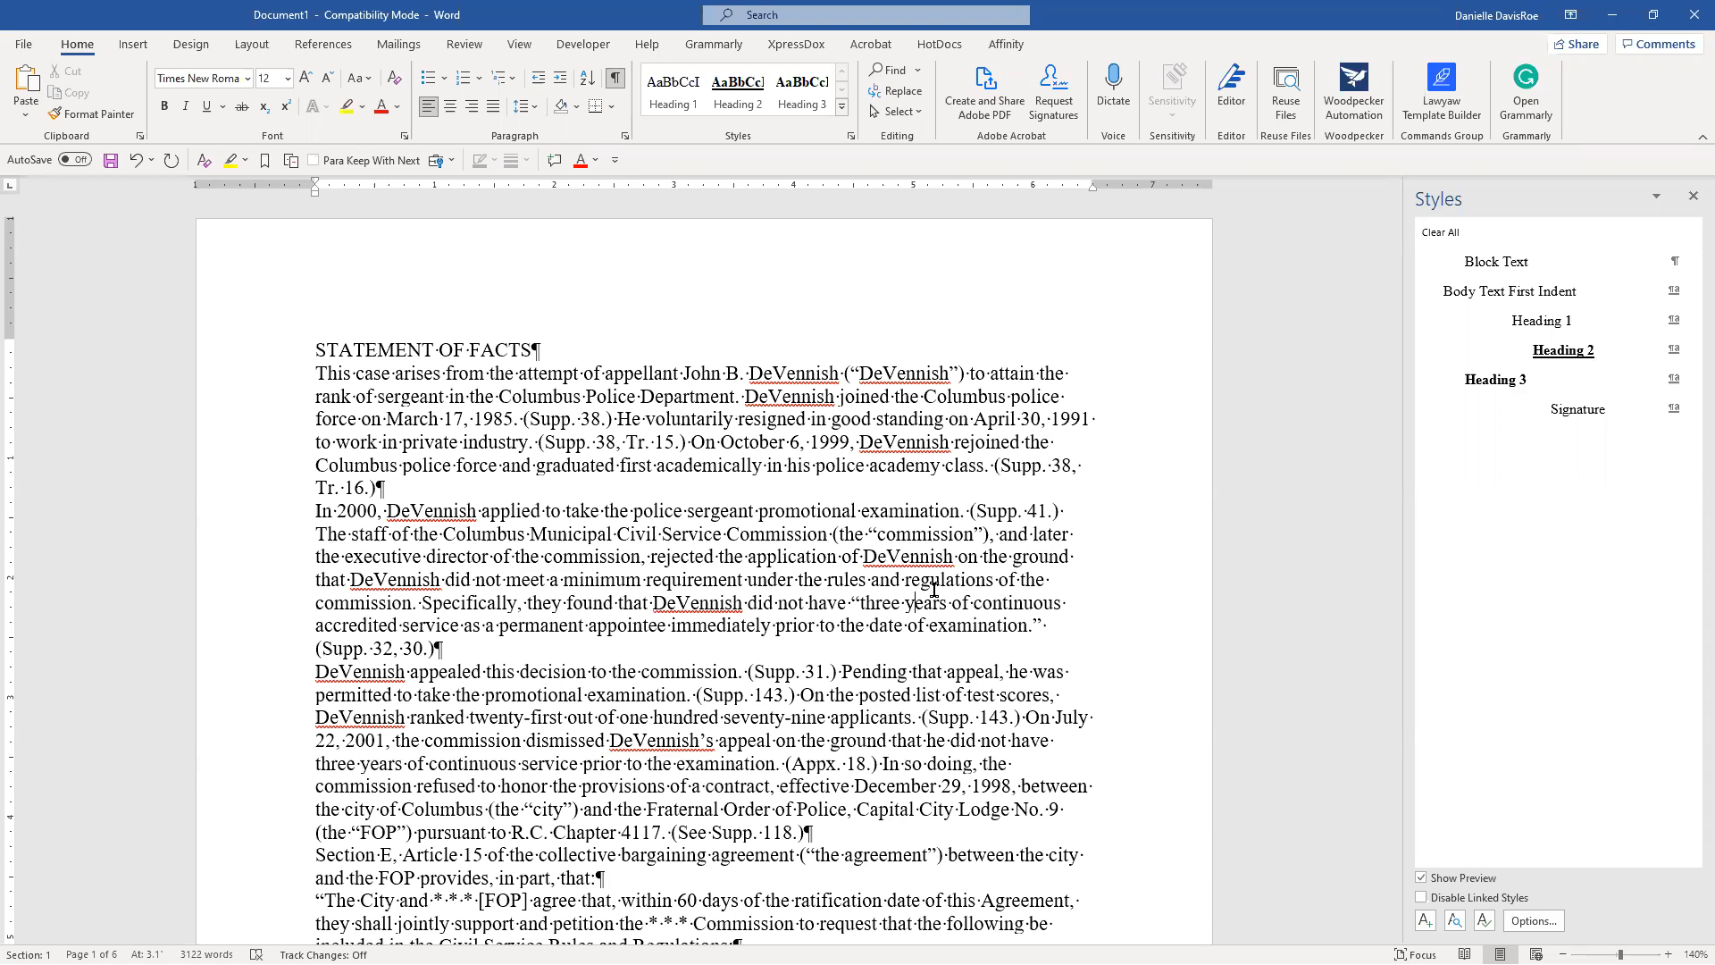
Apply the Block Text, Heading 1 and Heading 3 styles in turn to the entire brief, finishing with Block Text.
left_click(330, 349)
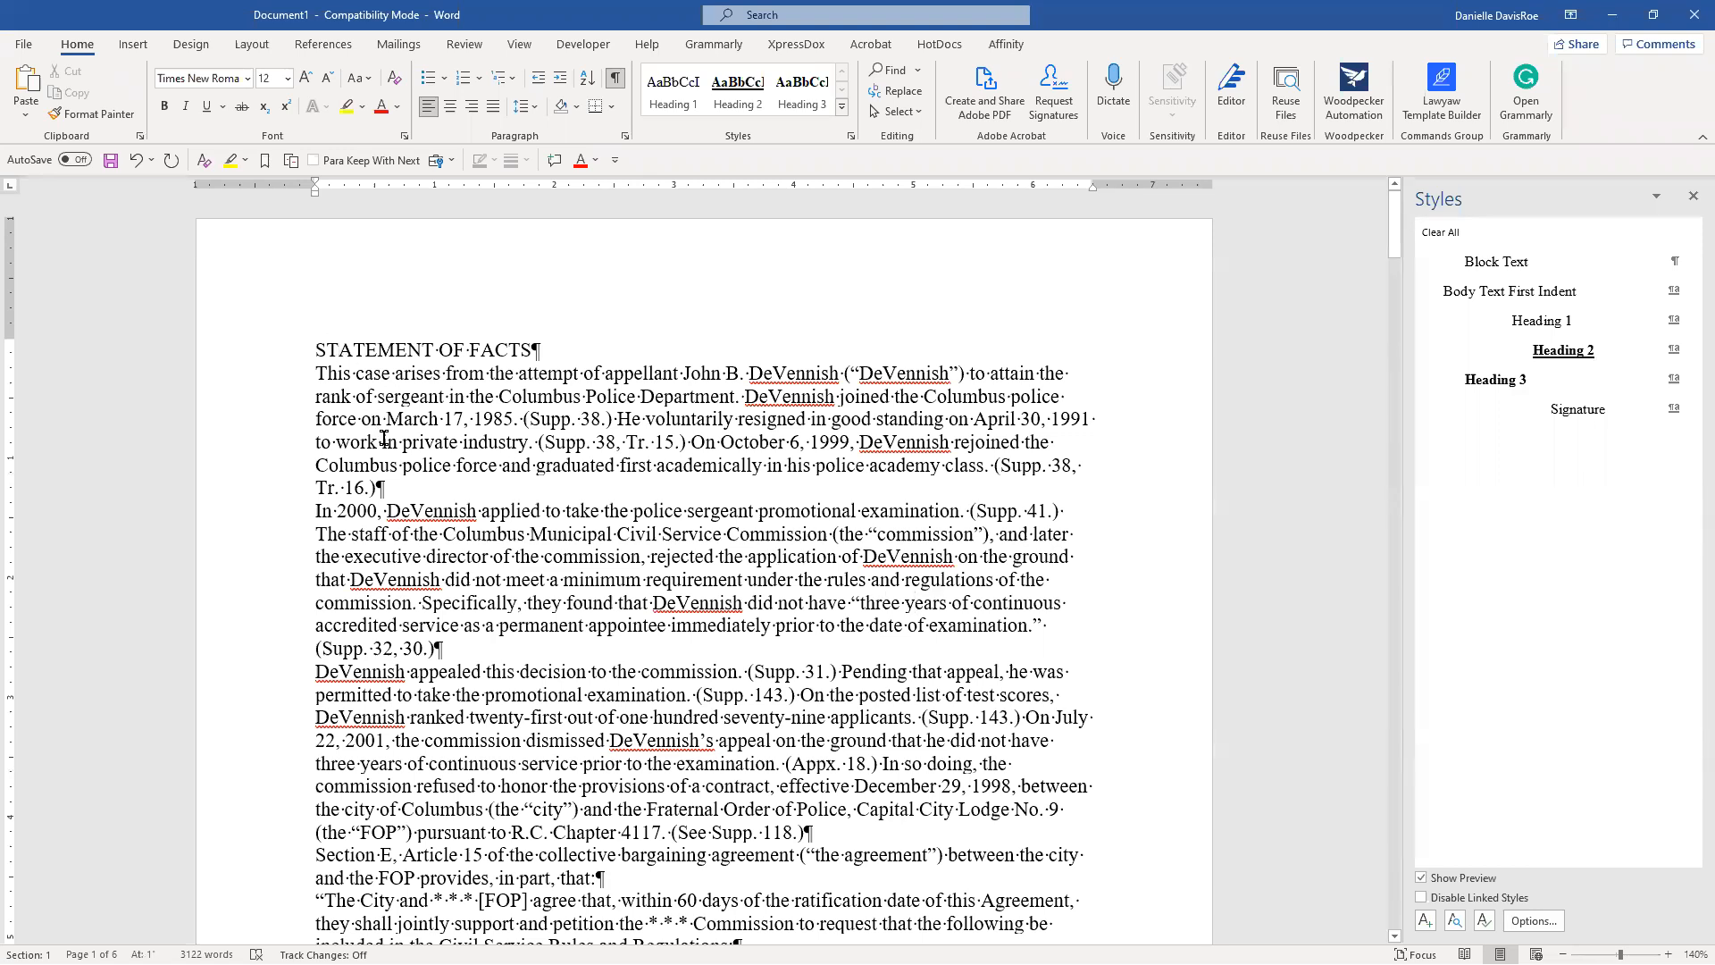
key("ctrl+a")
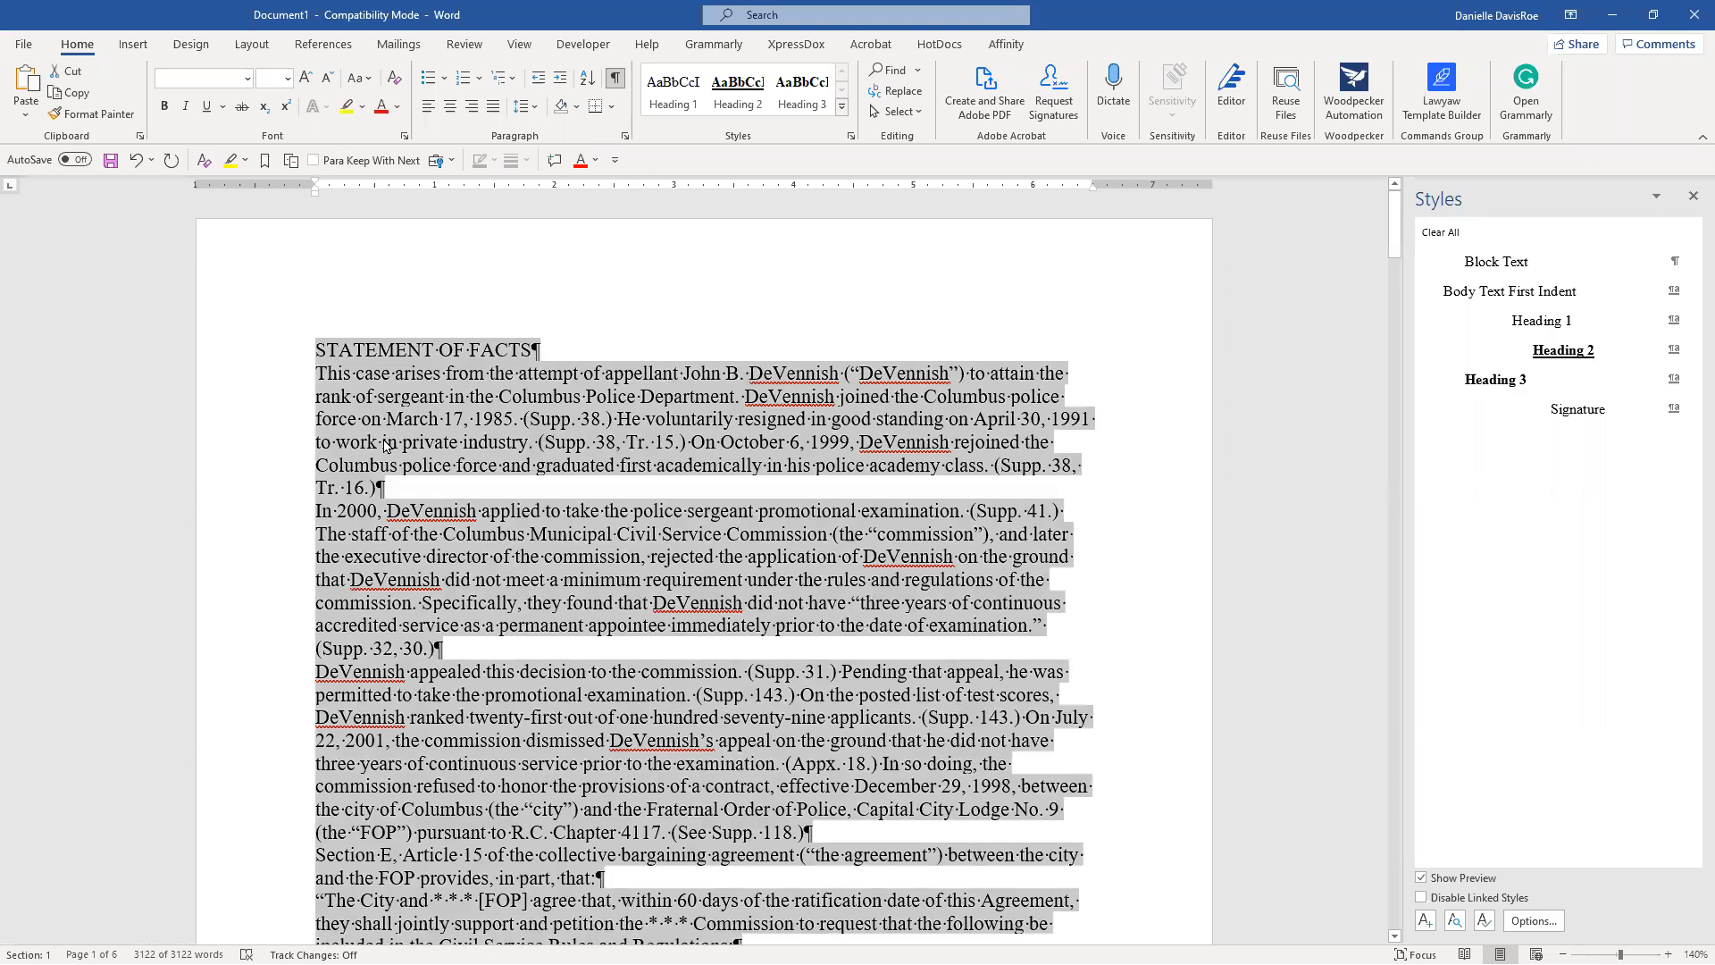
left_click(1485, 267)
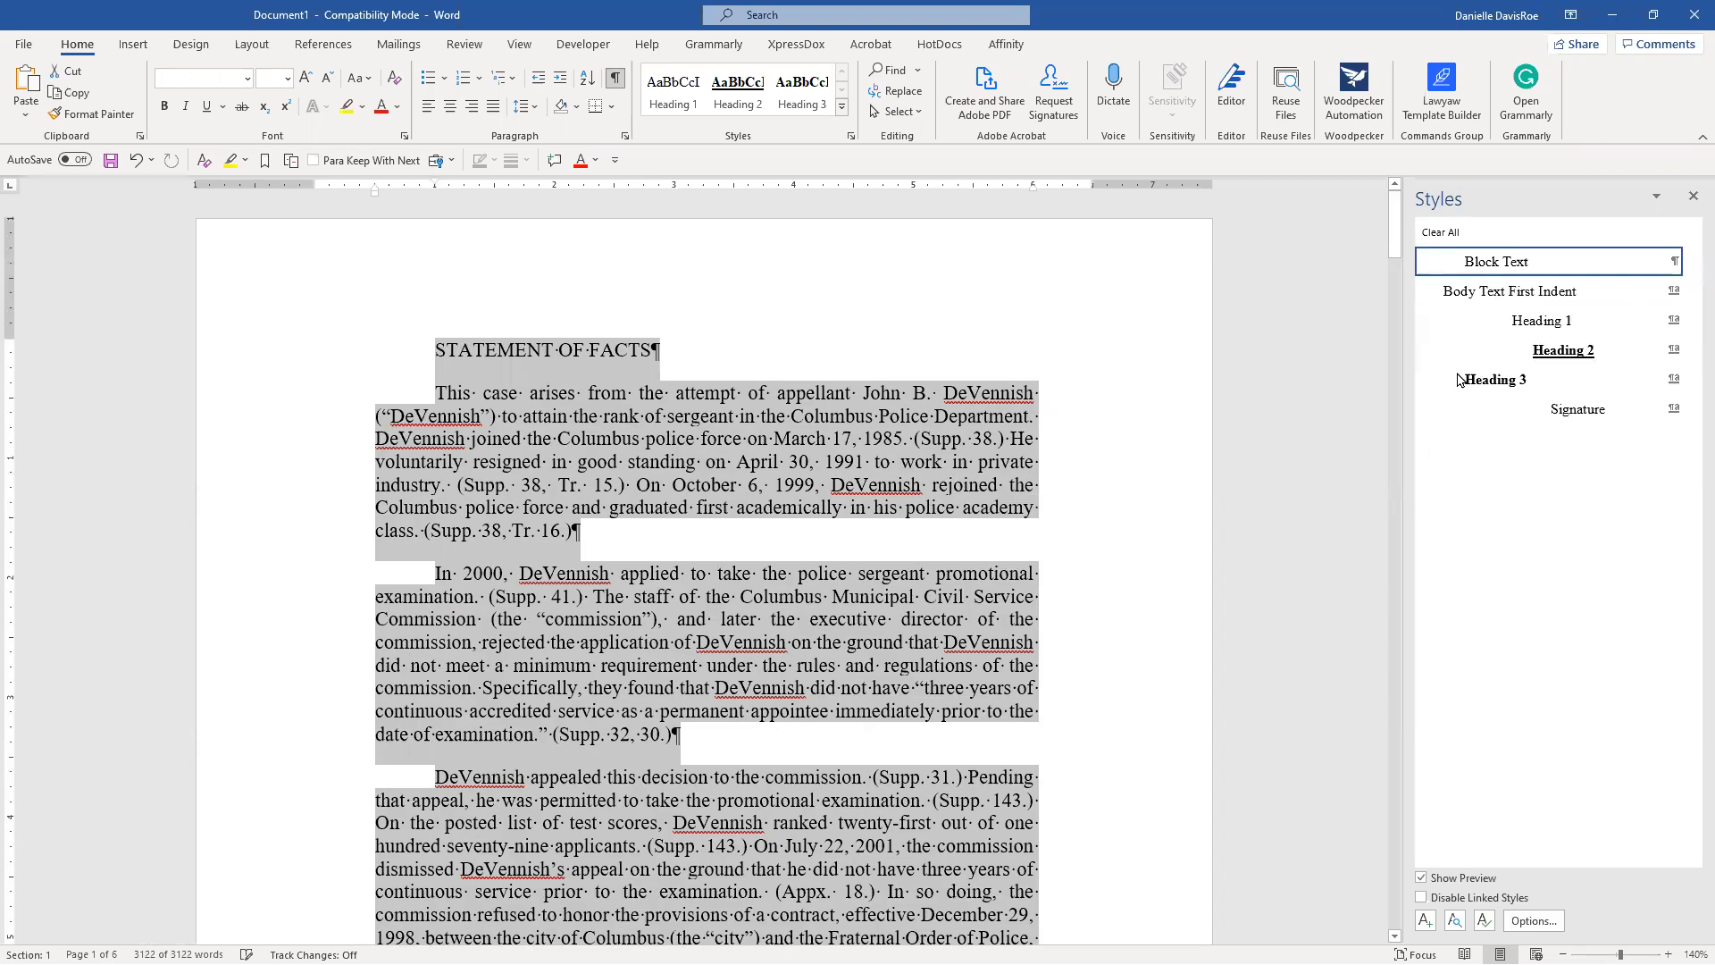
left_click(1473, 332)
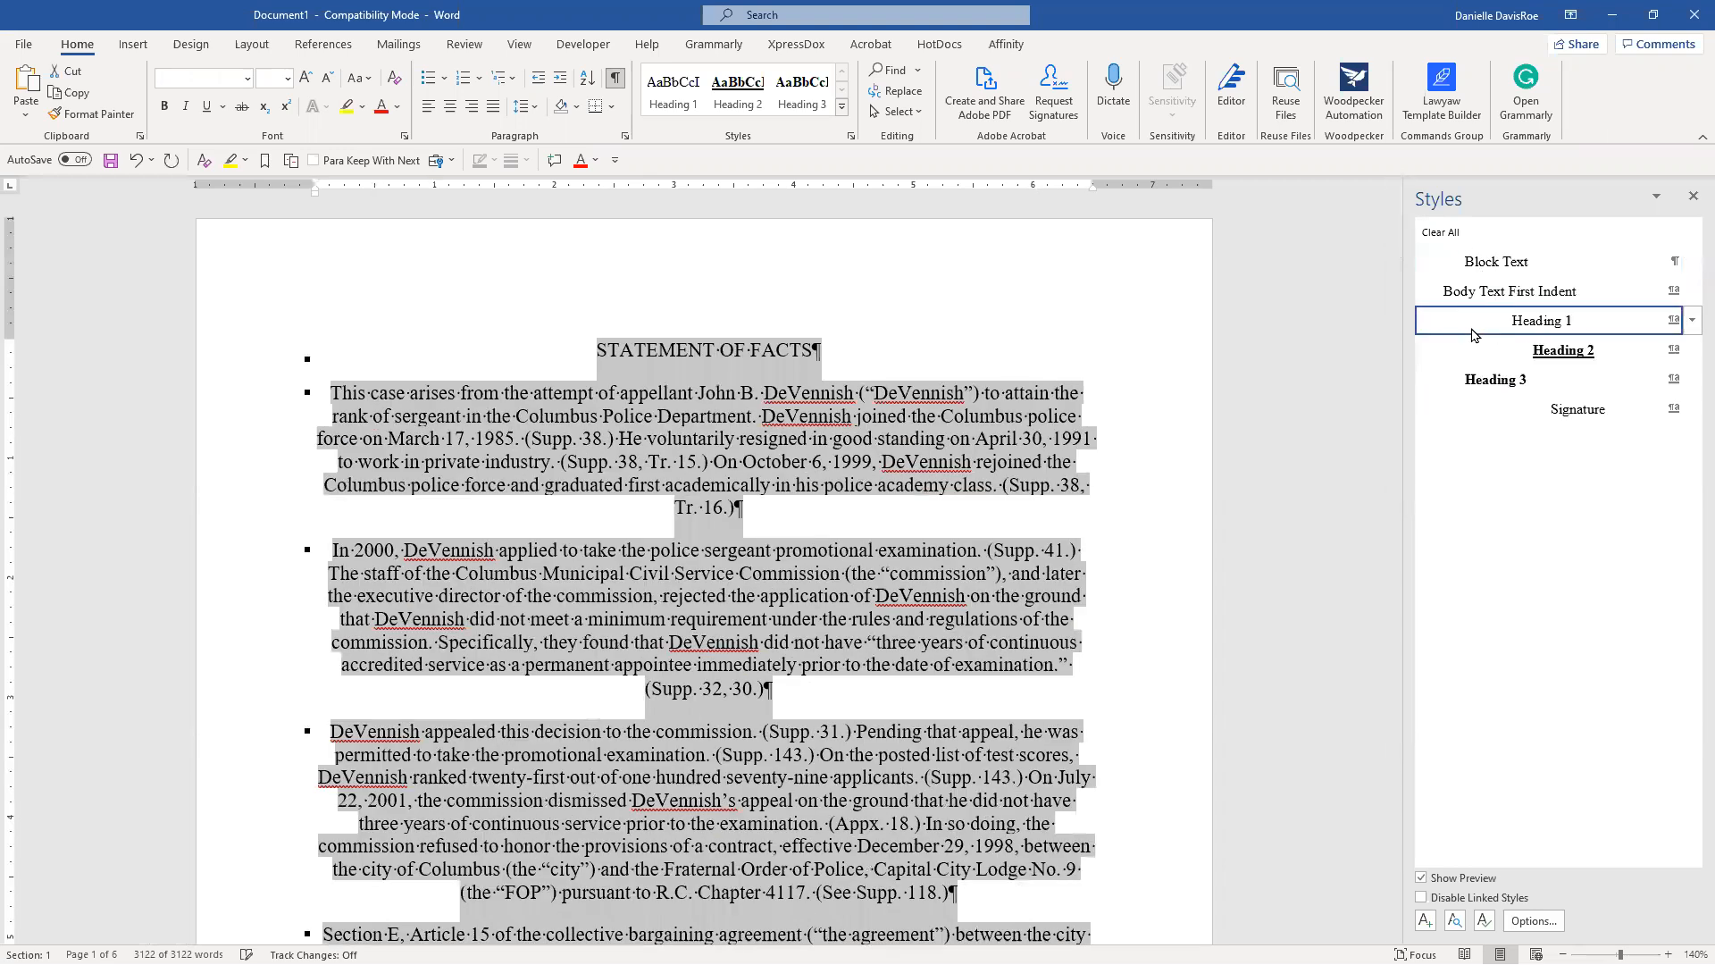
left_click(1478, 380)
left_click(1472, 268)
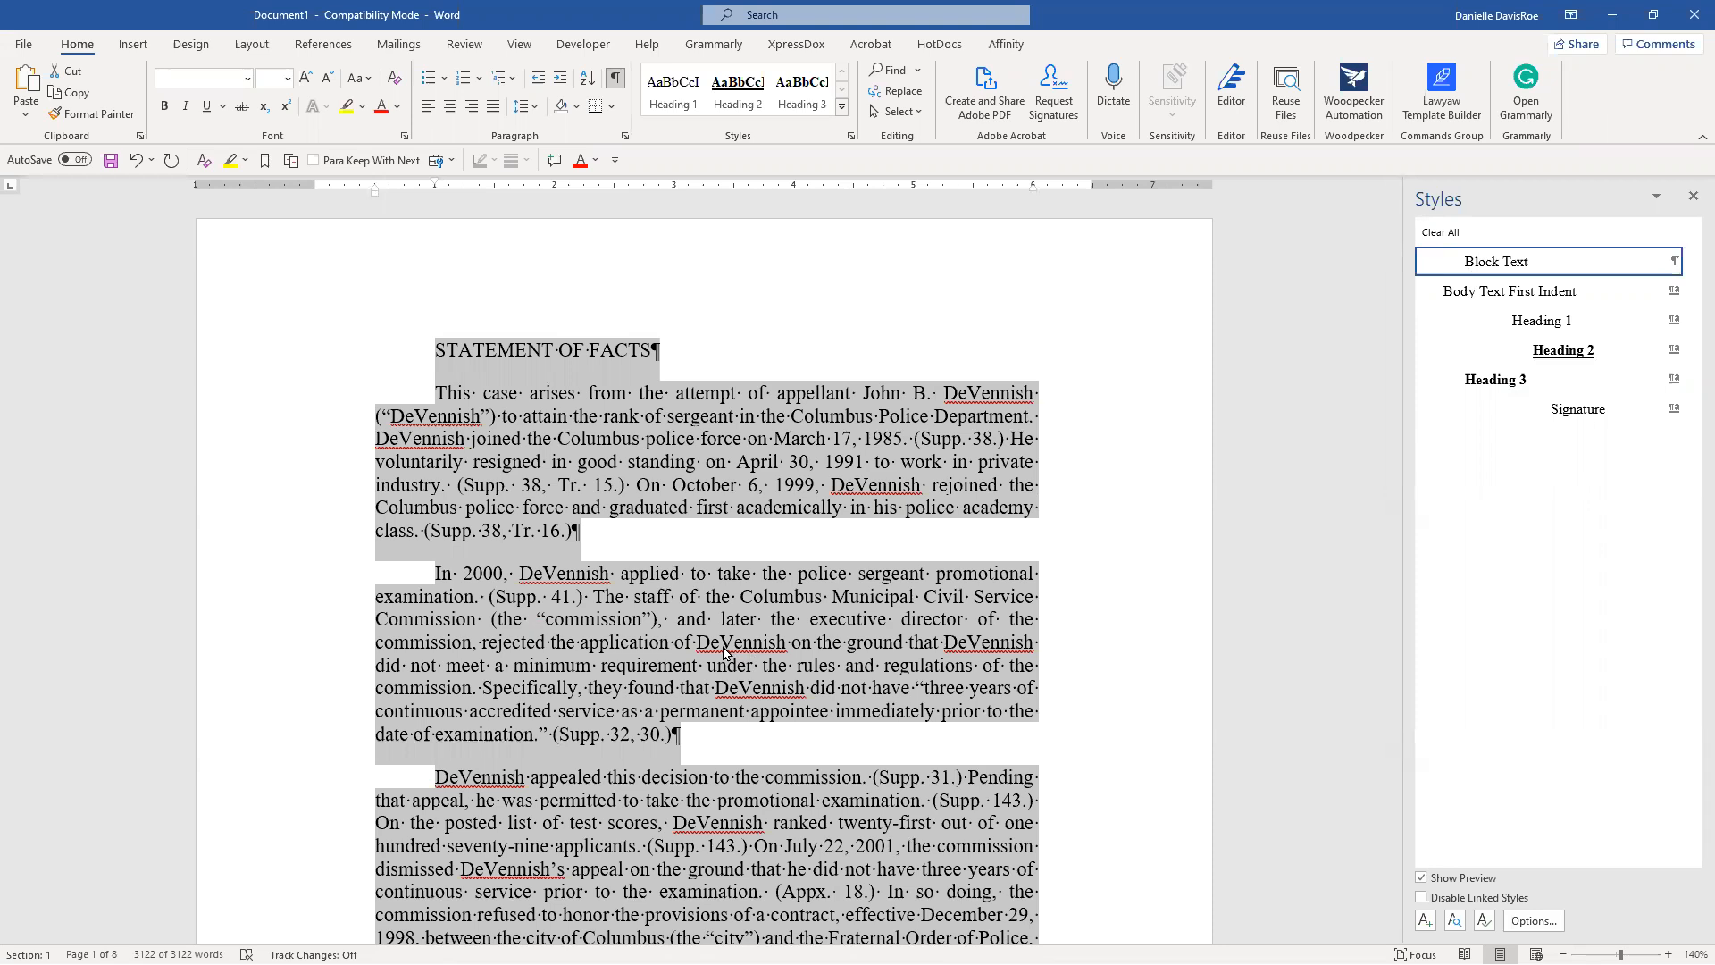
Copy the entire brief into a new blank document as text only, and return to Document1.
key("ctrl+space")
key("ctrl+n")
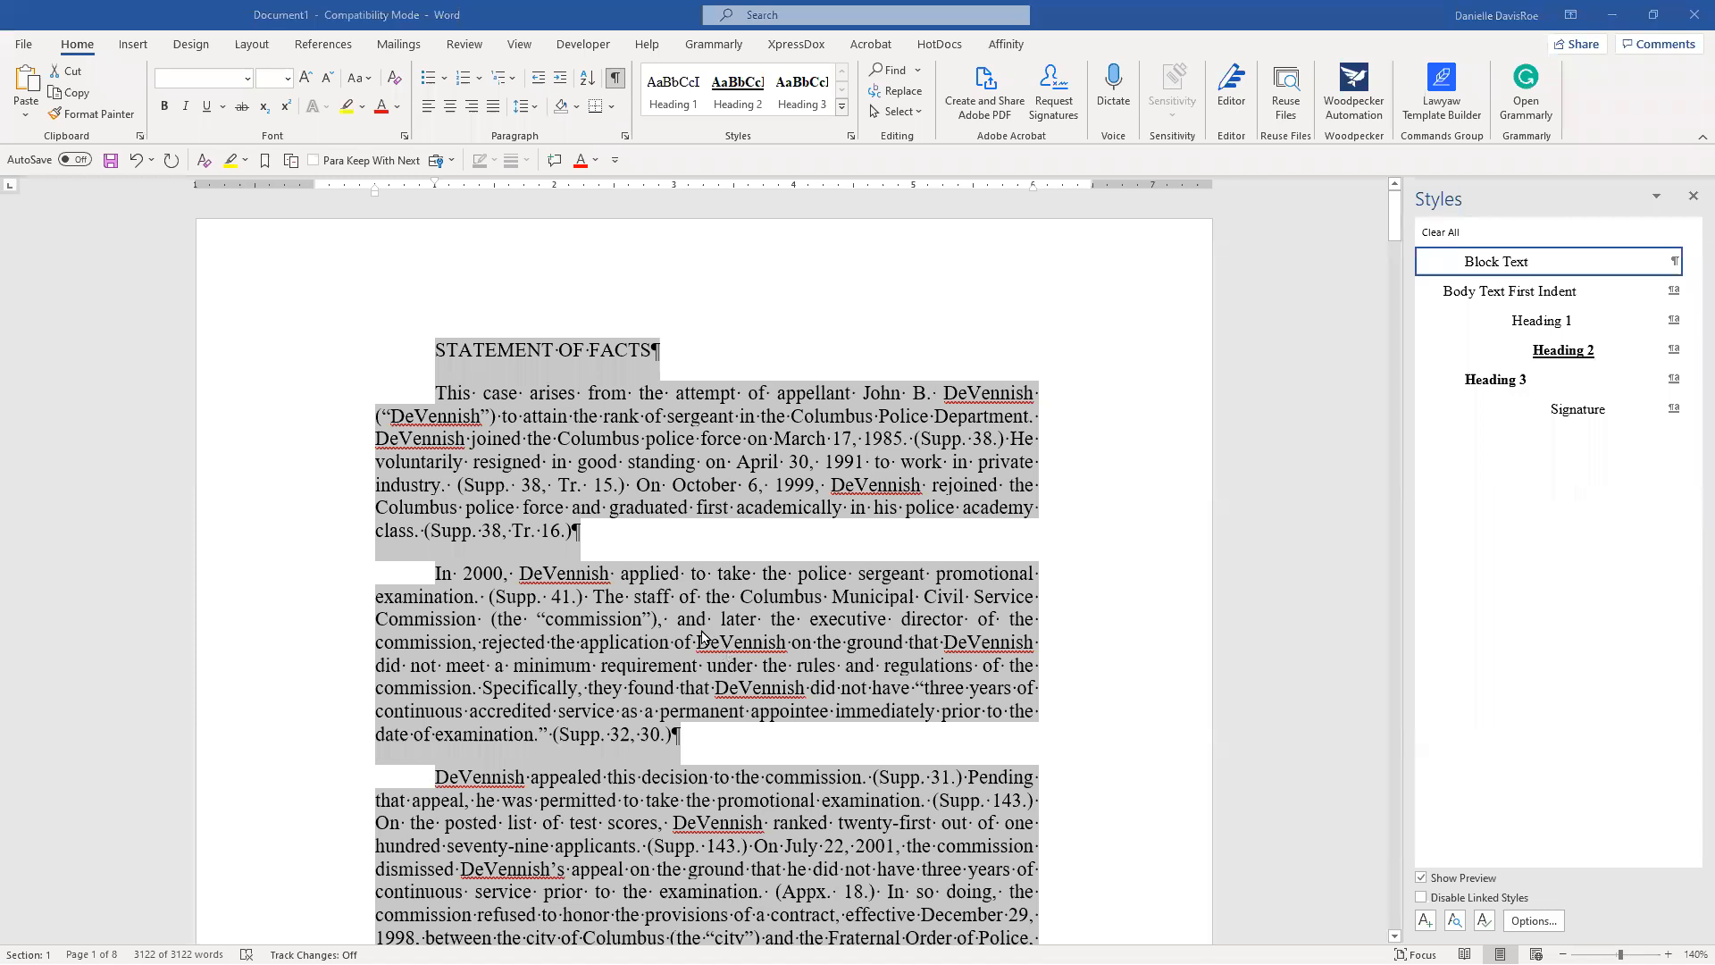
right_click(318, 348)
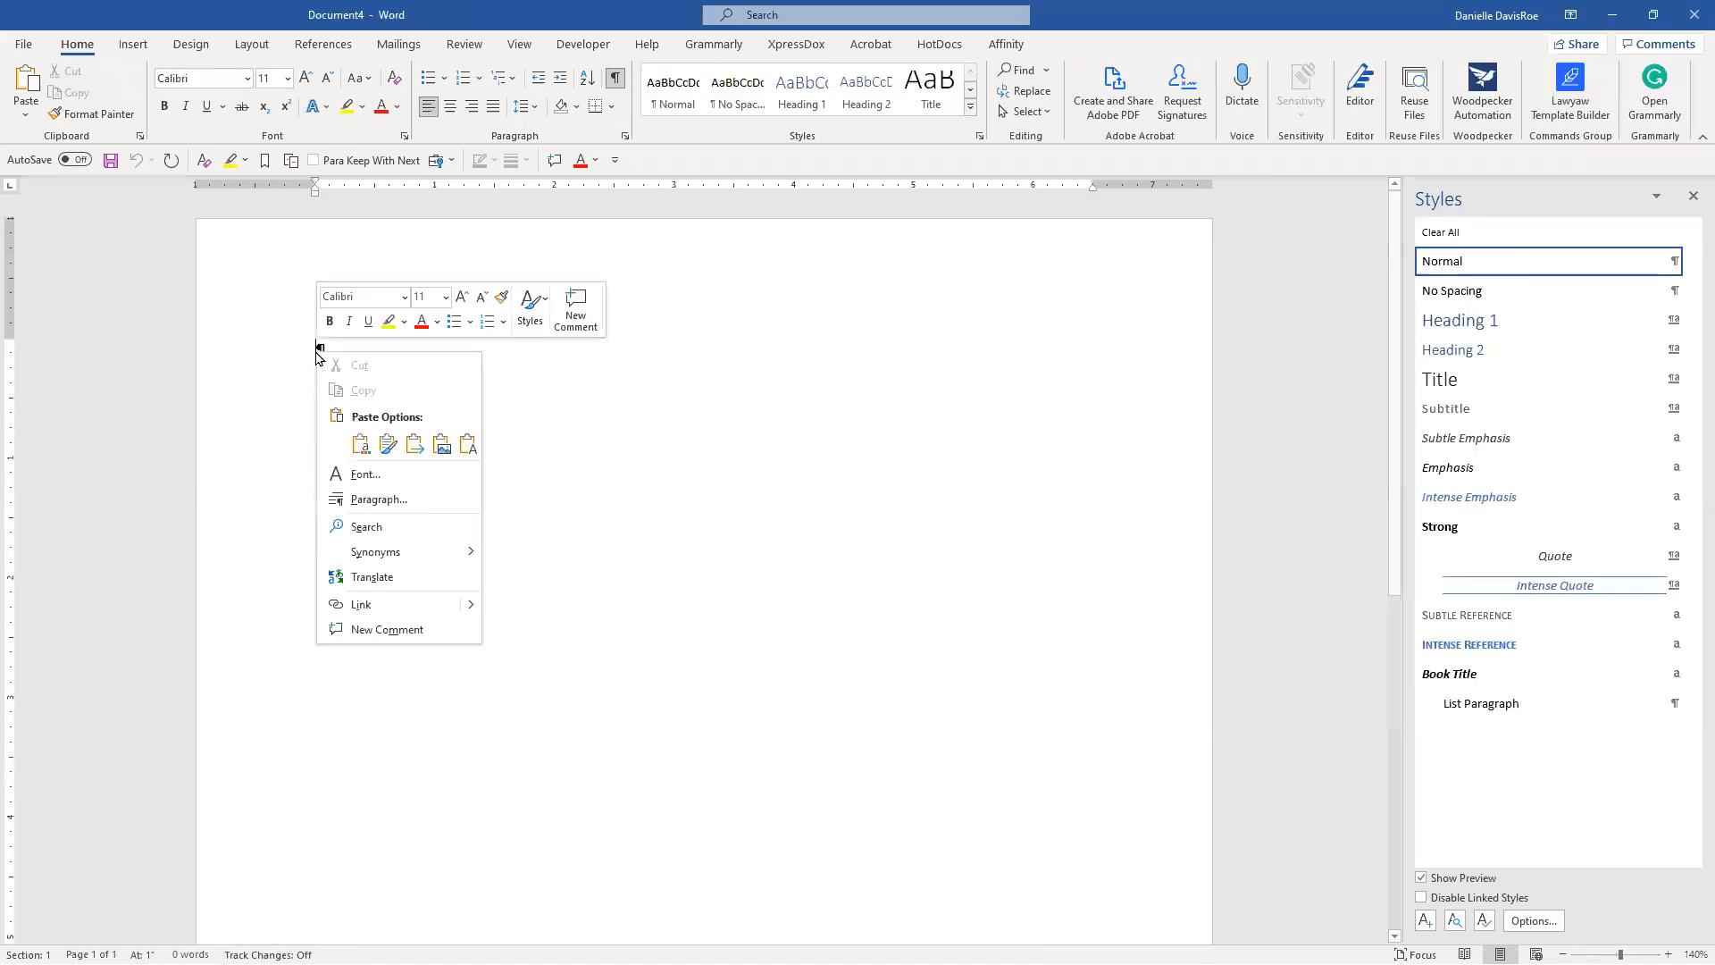
left_click(465, 451)
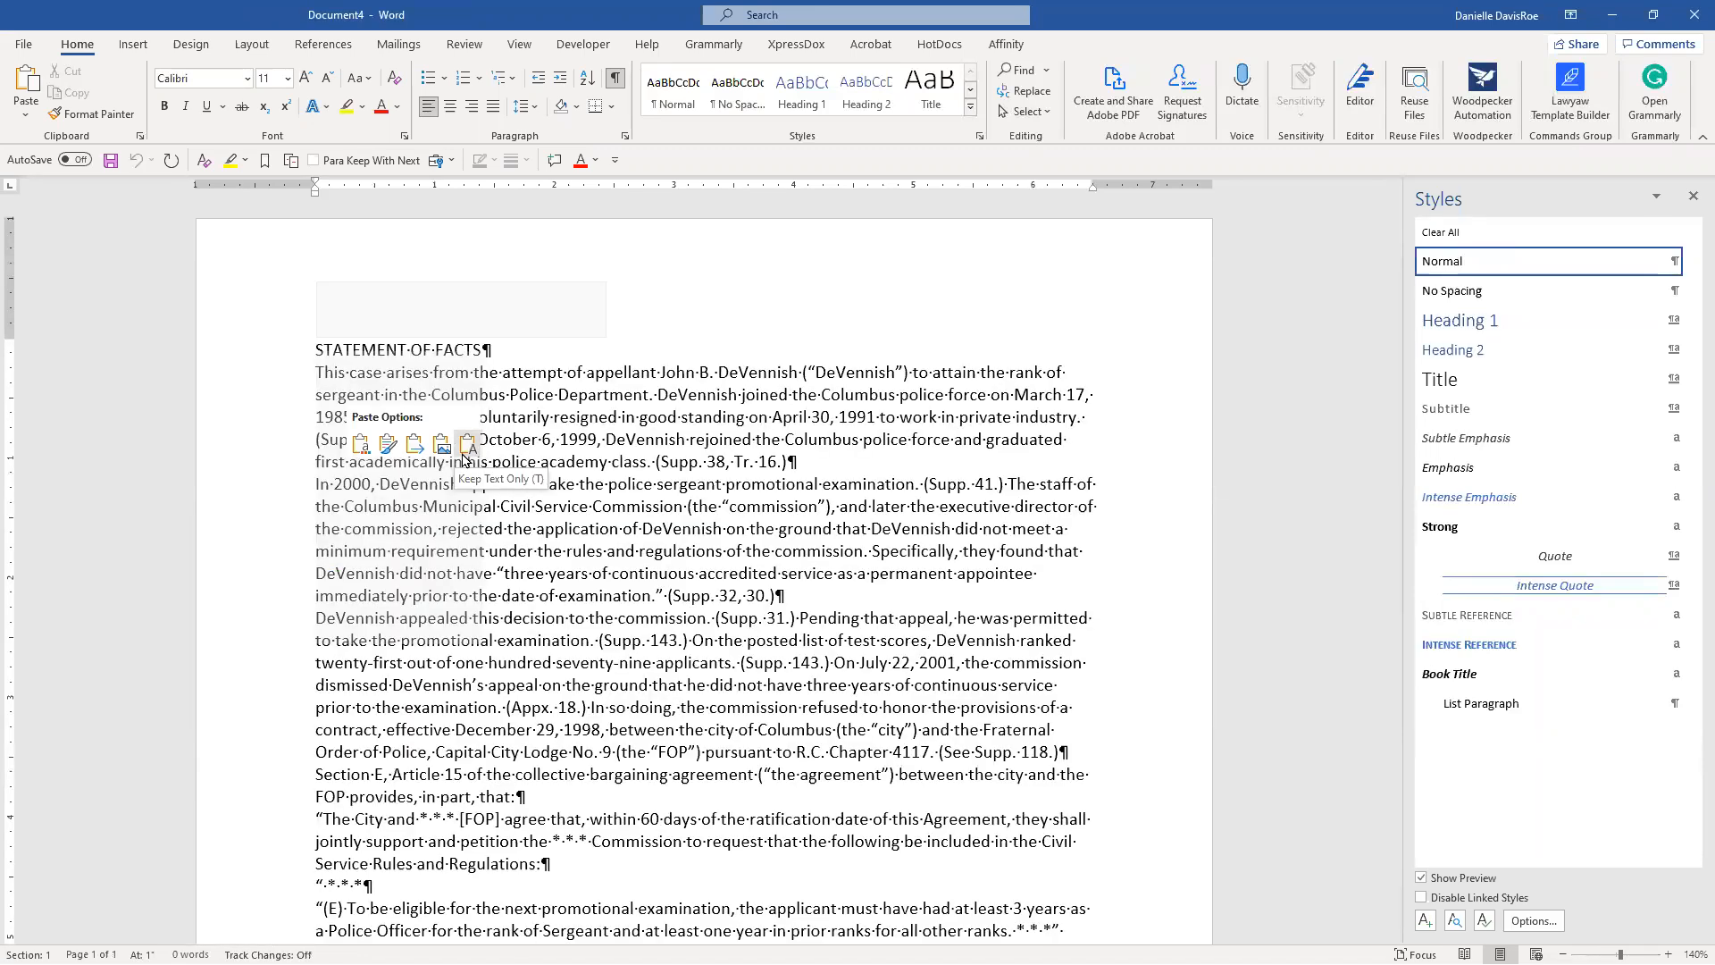
left_click(815, 476)
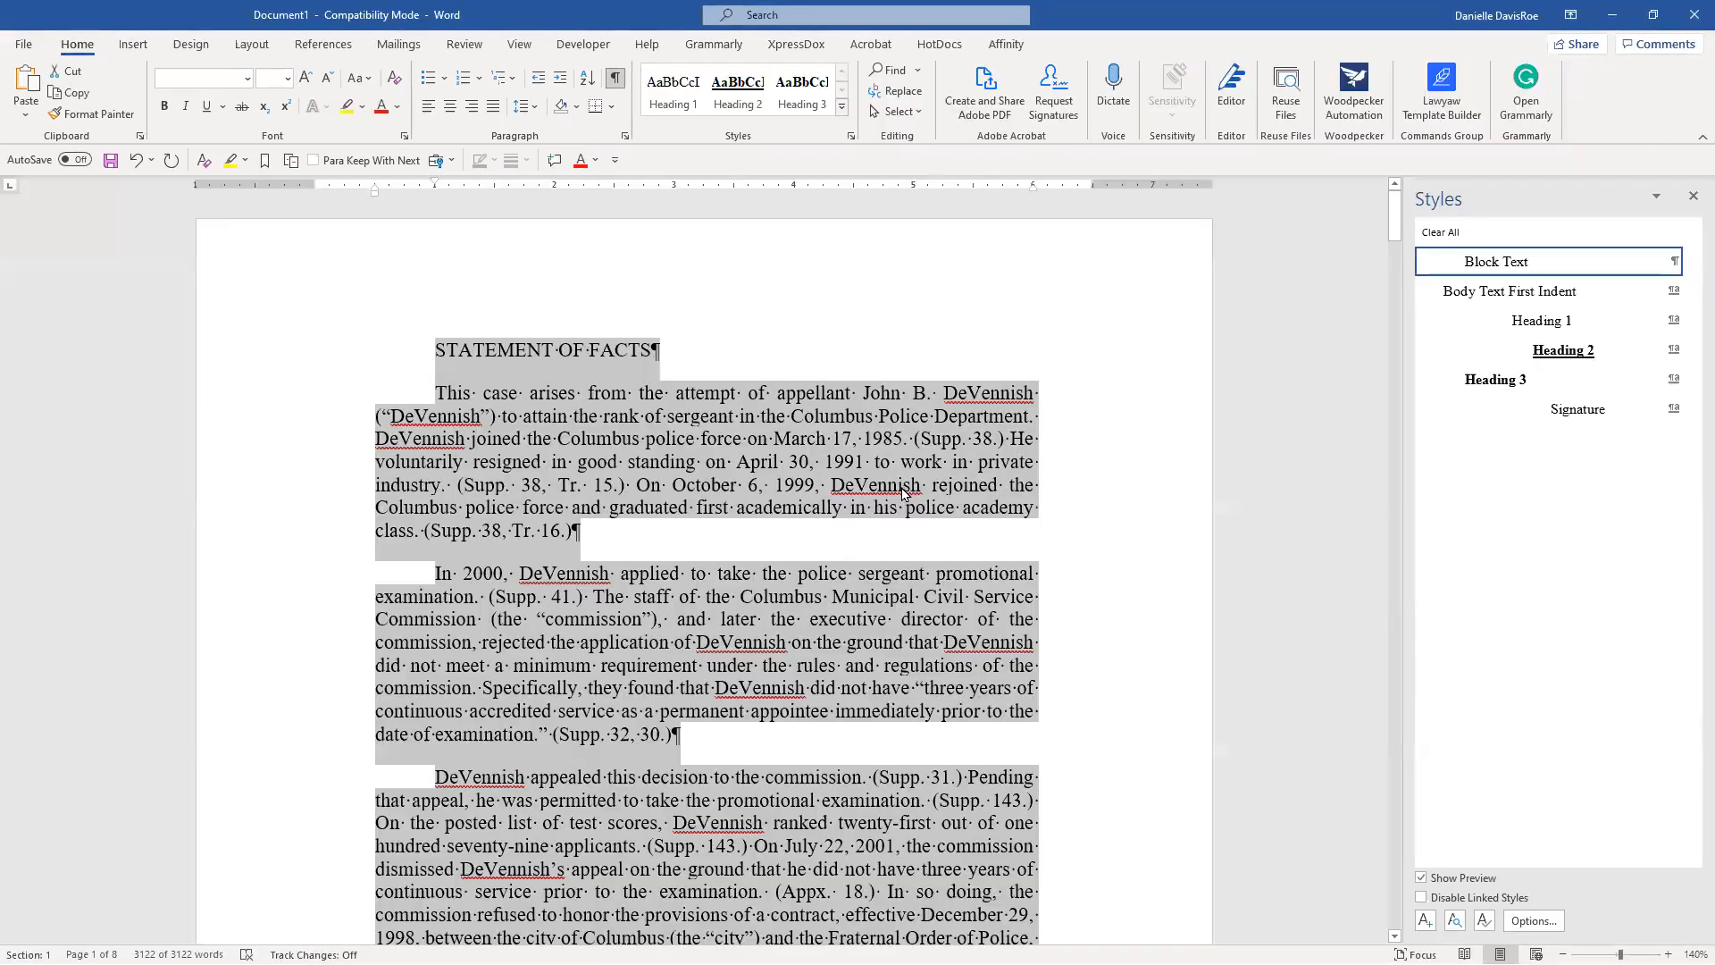
left_click(903, 491)
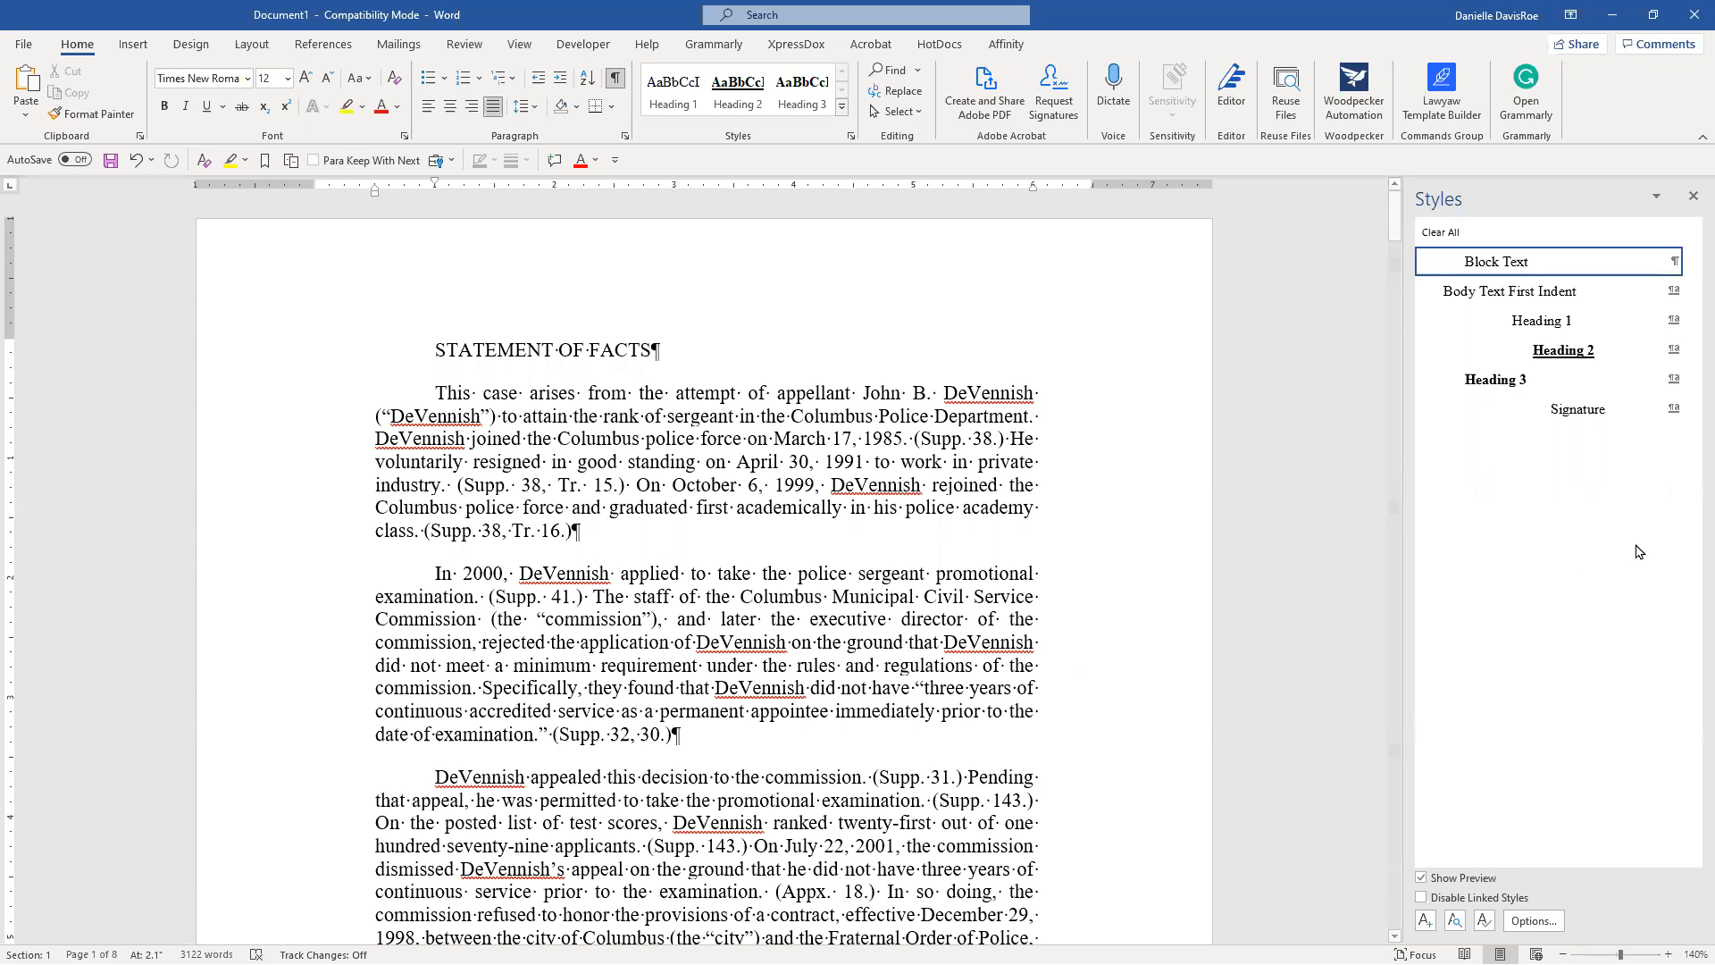
Modify the Heading 2 style so that it is based on Normal.
right_click(1569, 353)
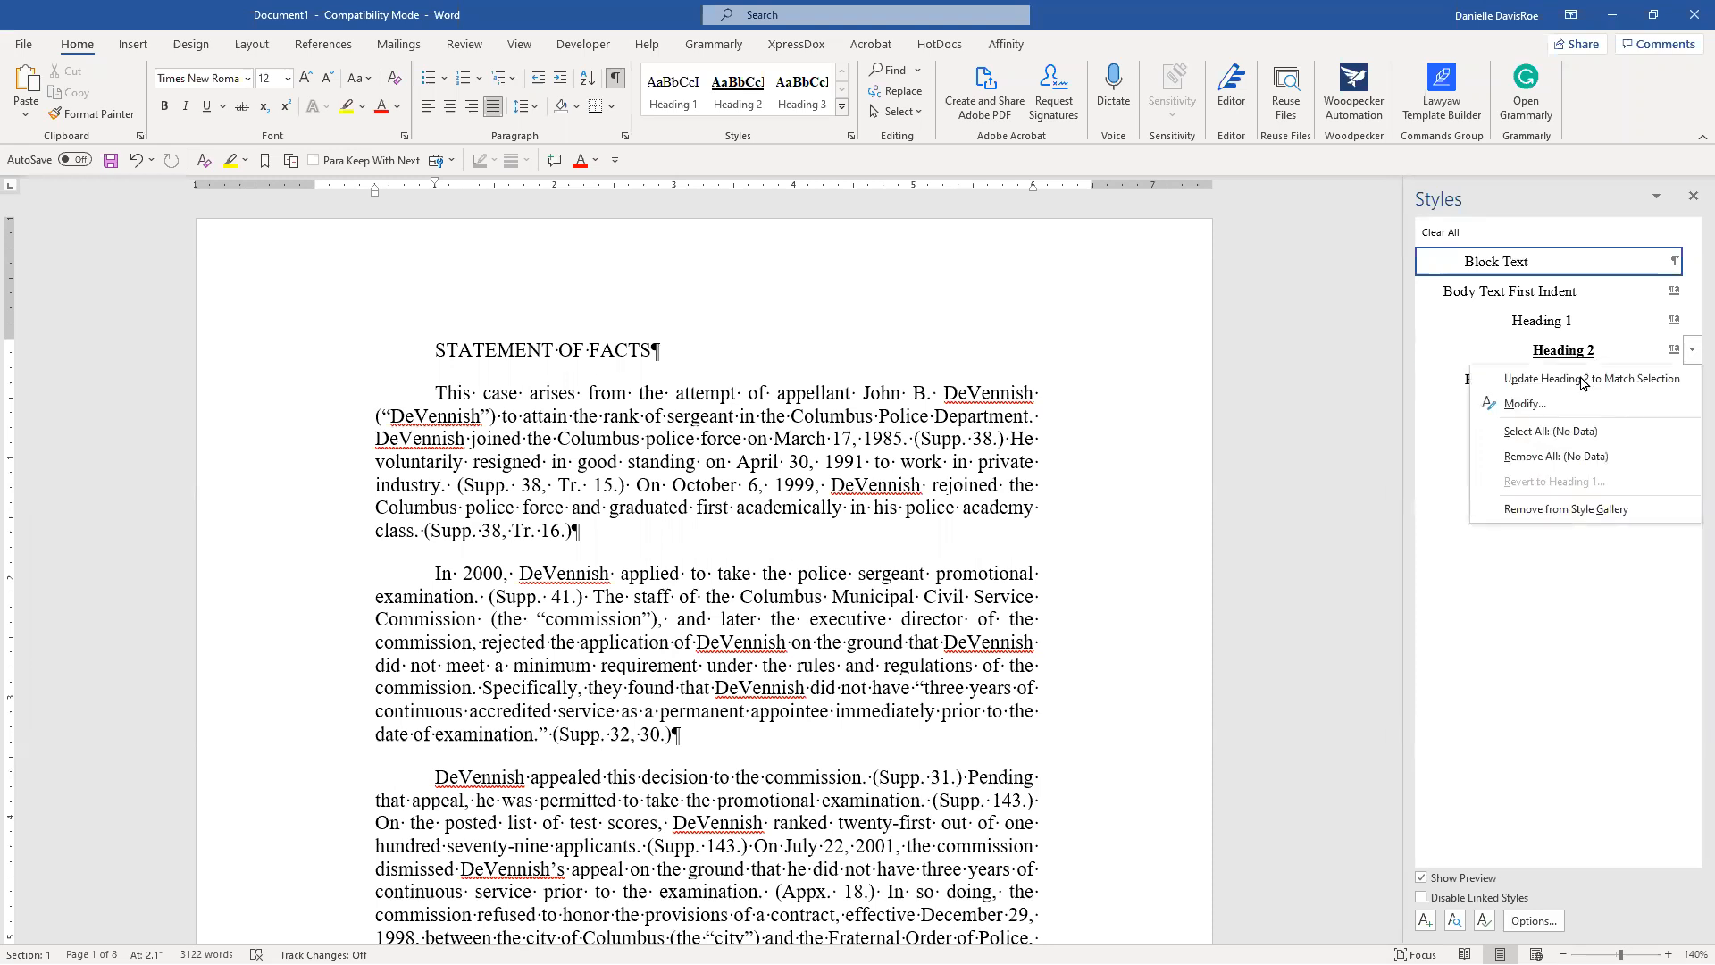
left_click(1569, 402)
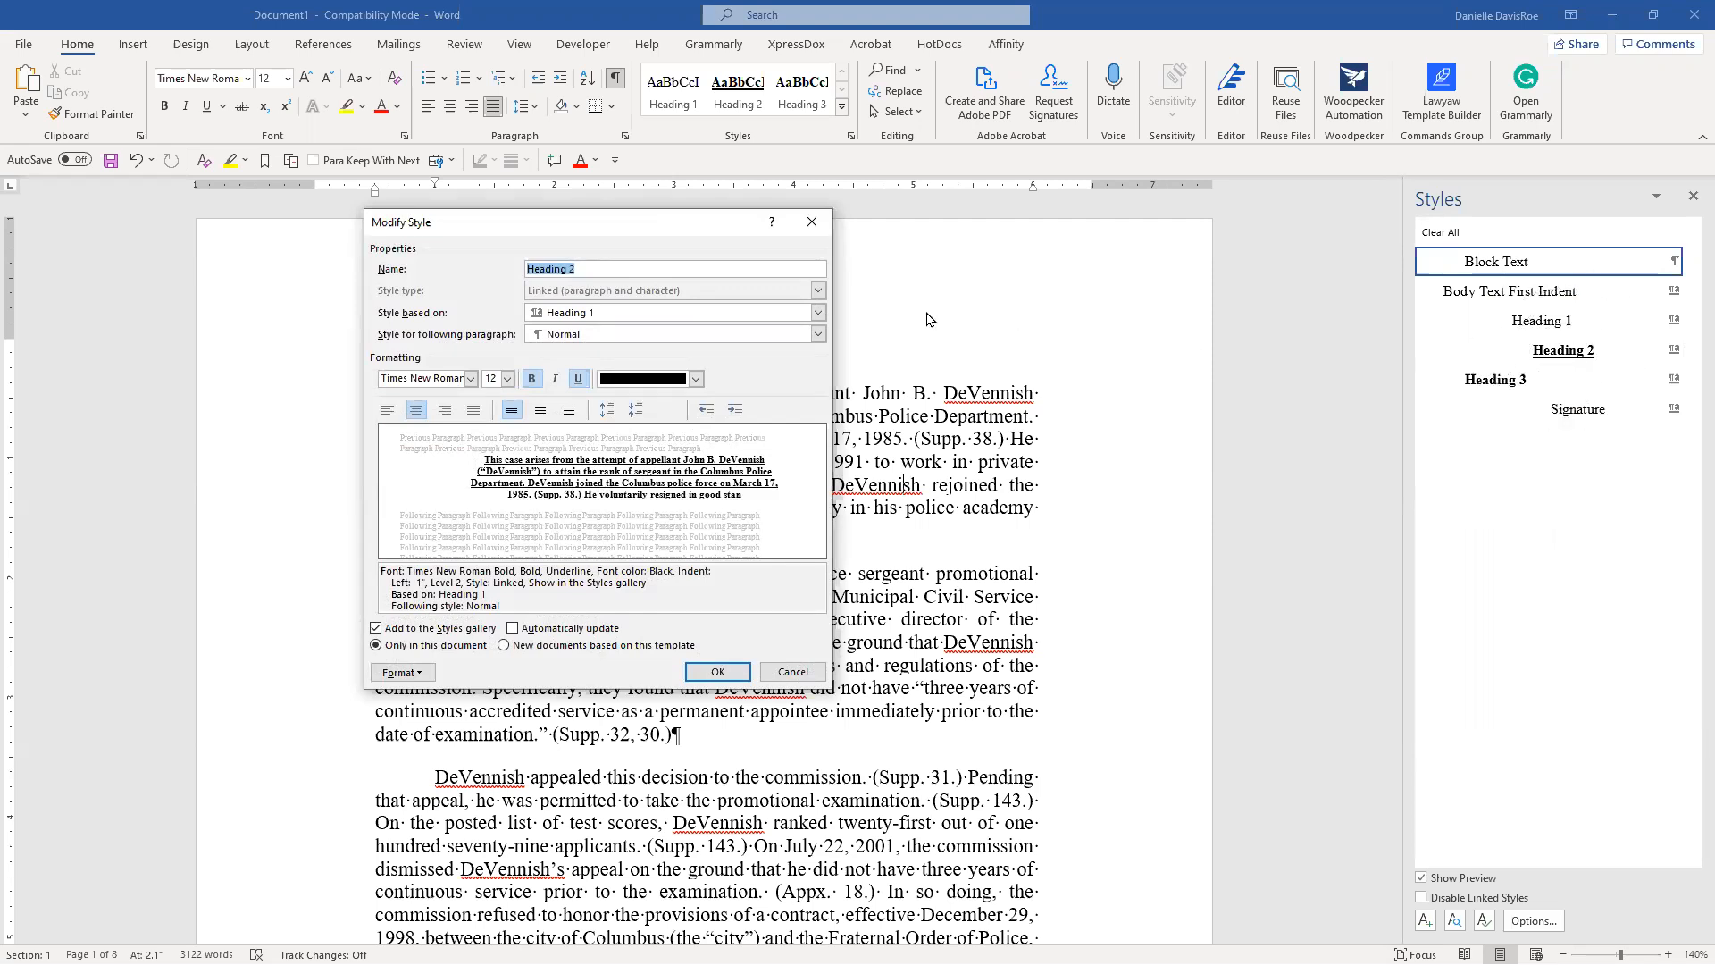
left_click(817, 313)
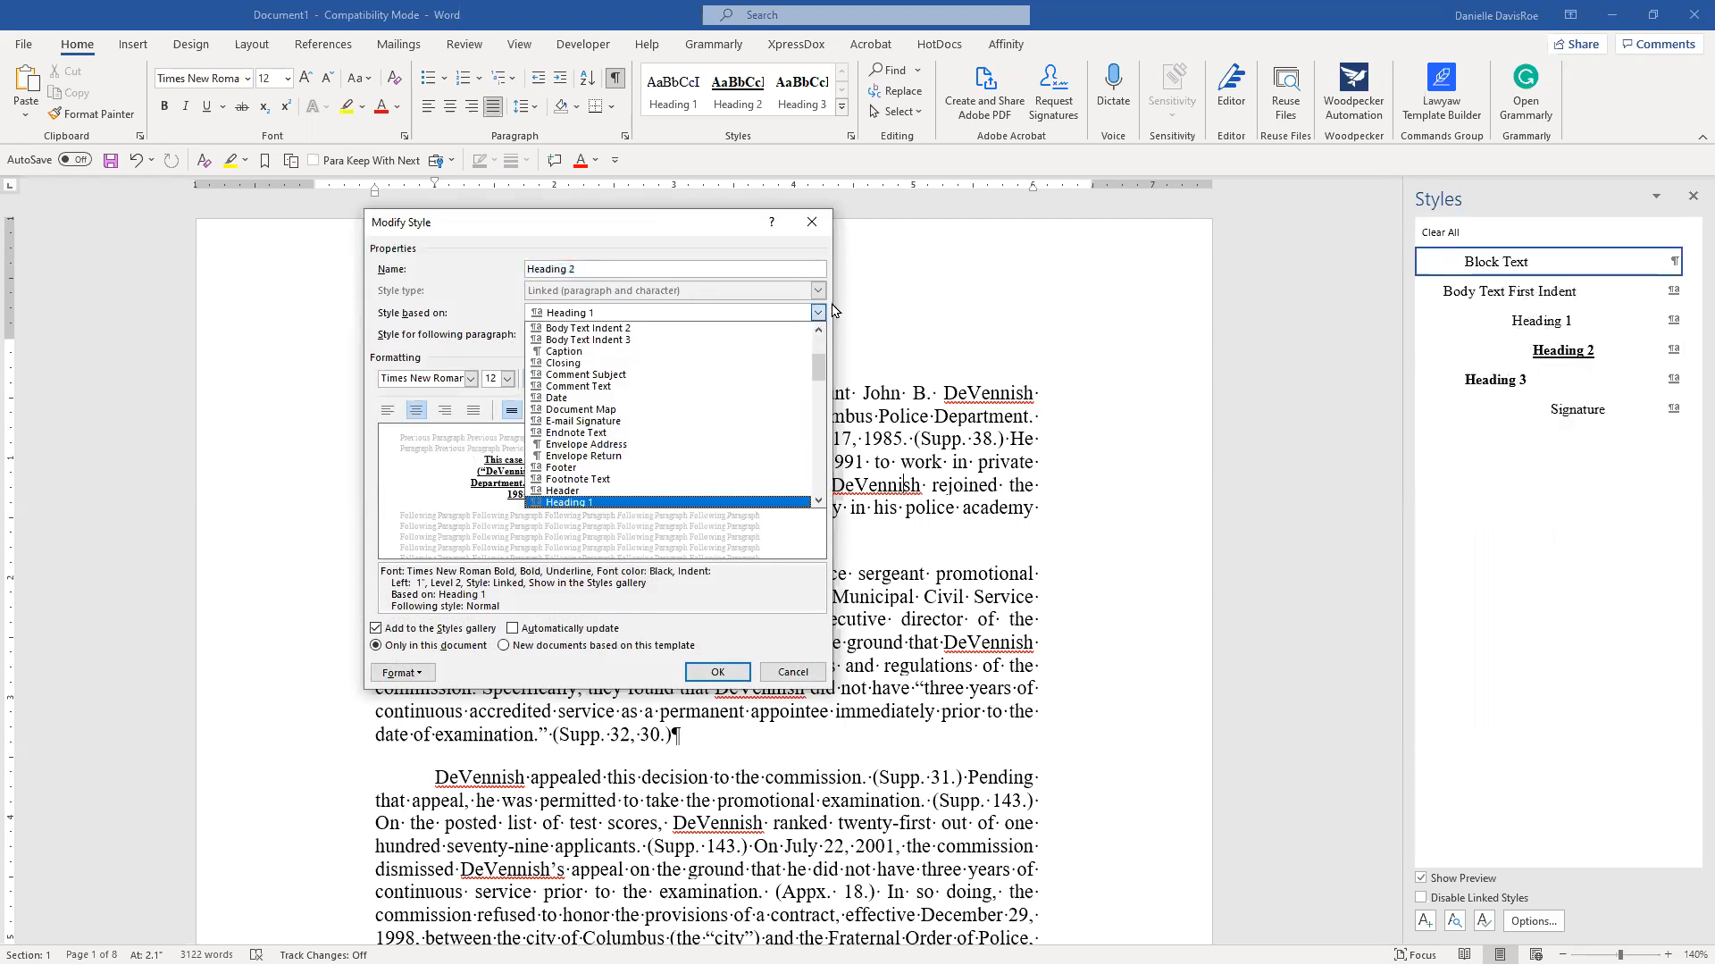
key("n")
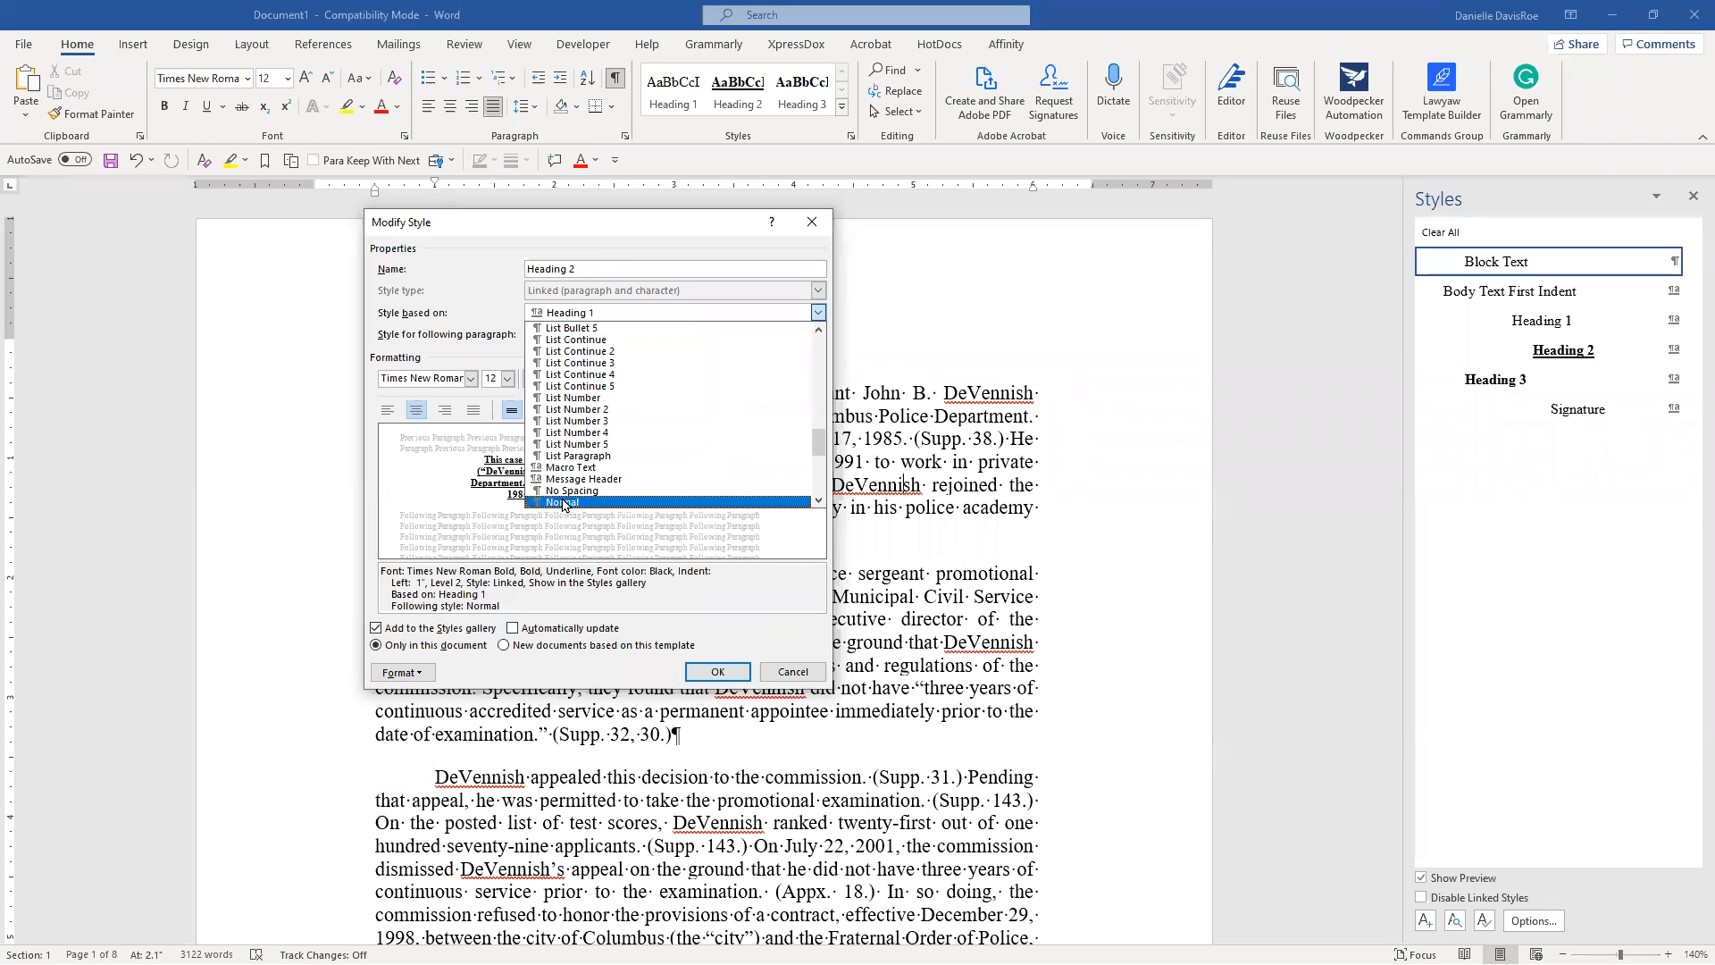
left_click(562, 503)
left_click(732, 672)
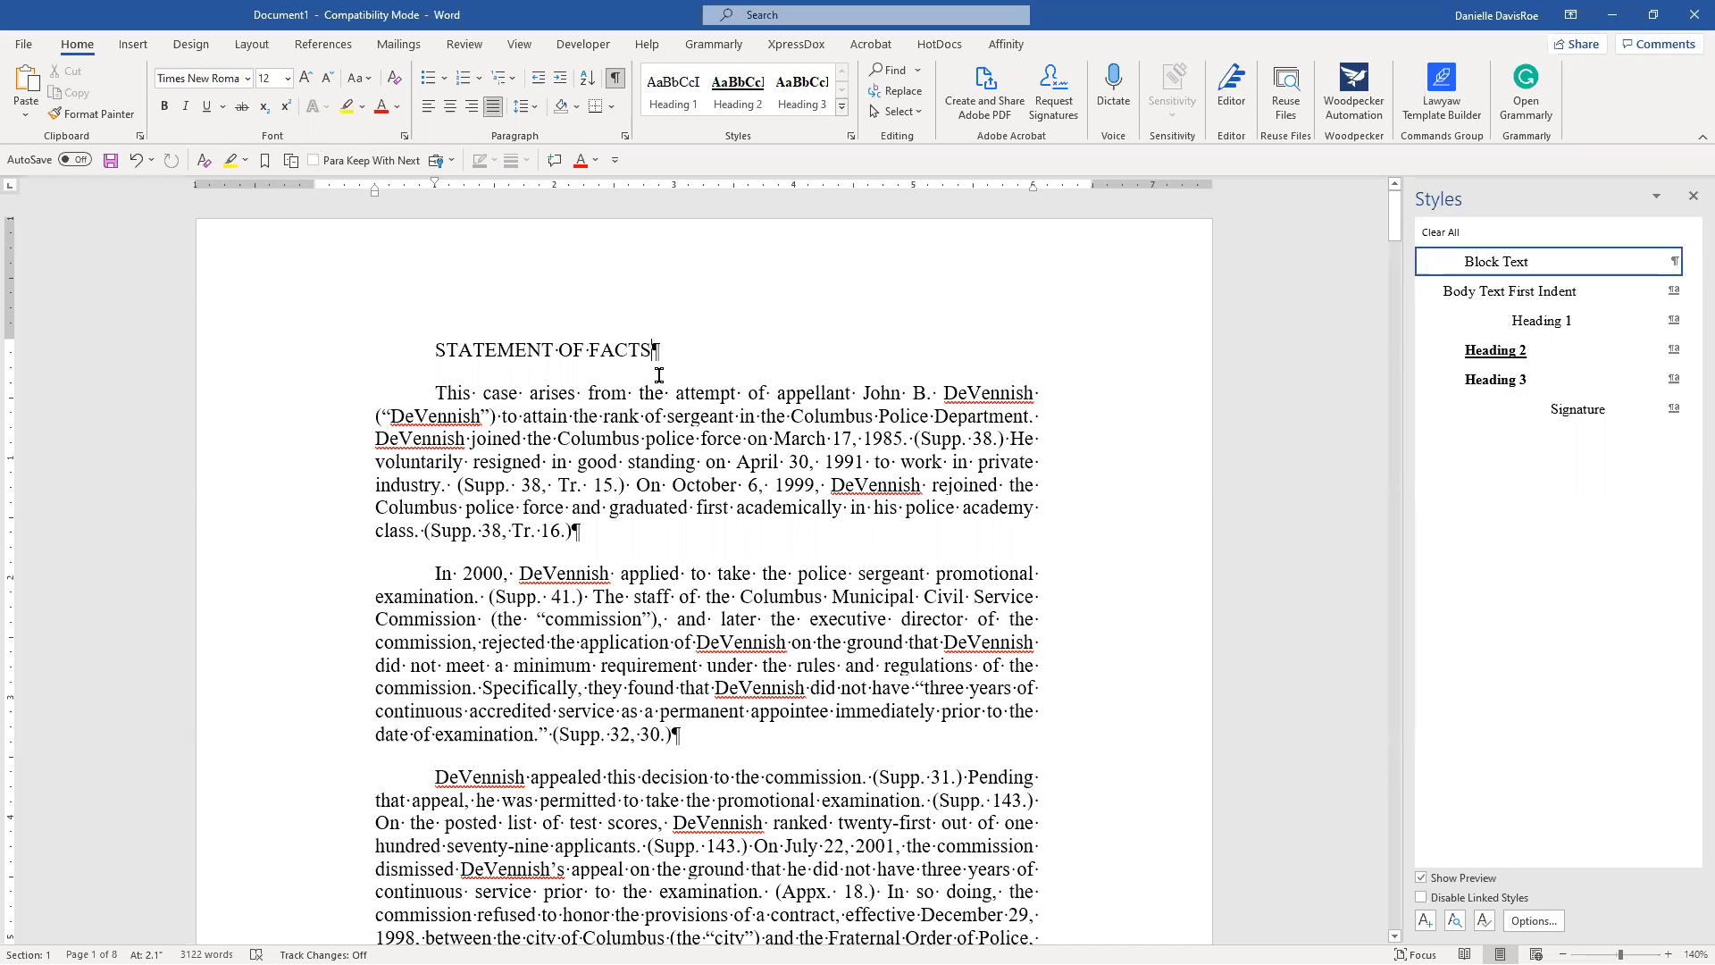
Apply the Body Text First Indent style to the entire brief.
key("ctrl+a")
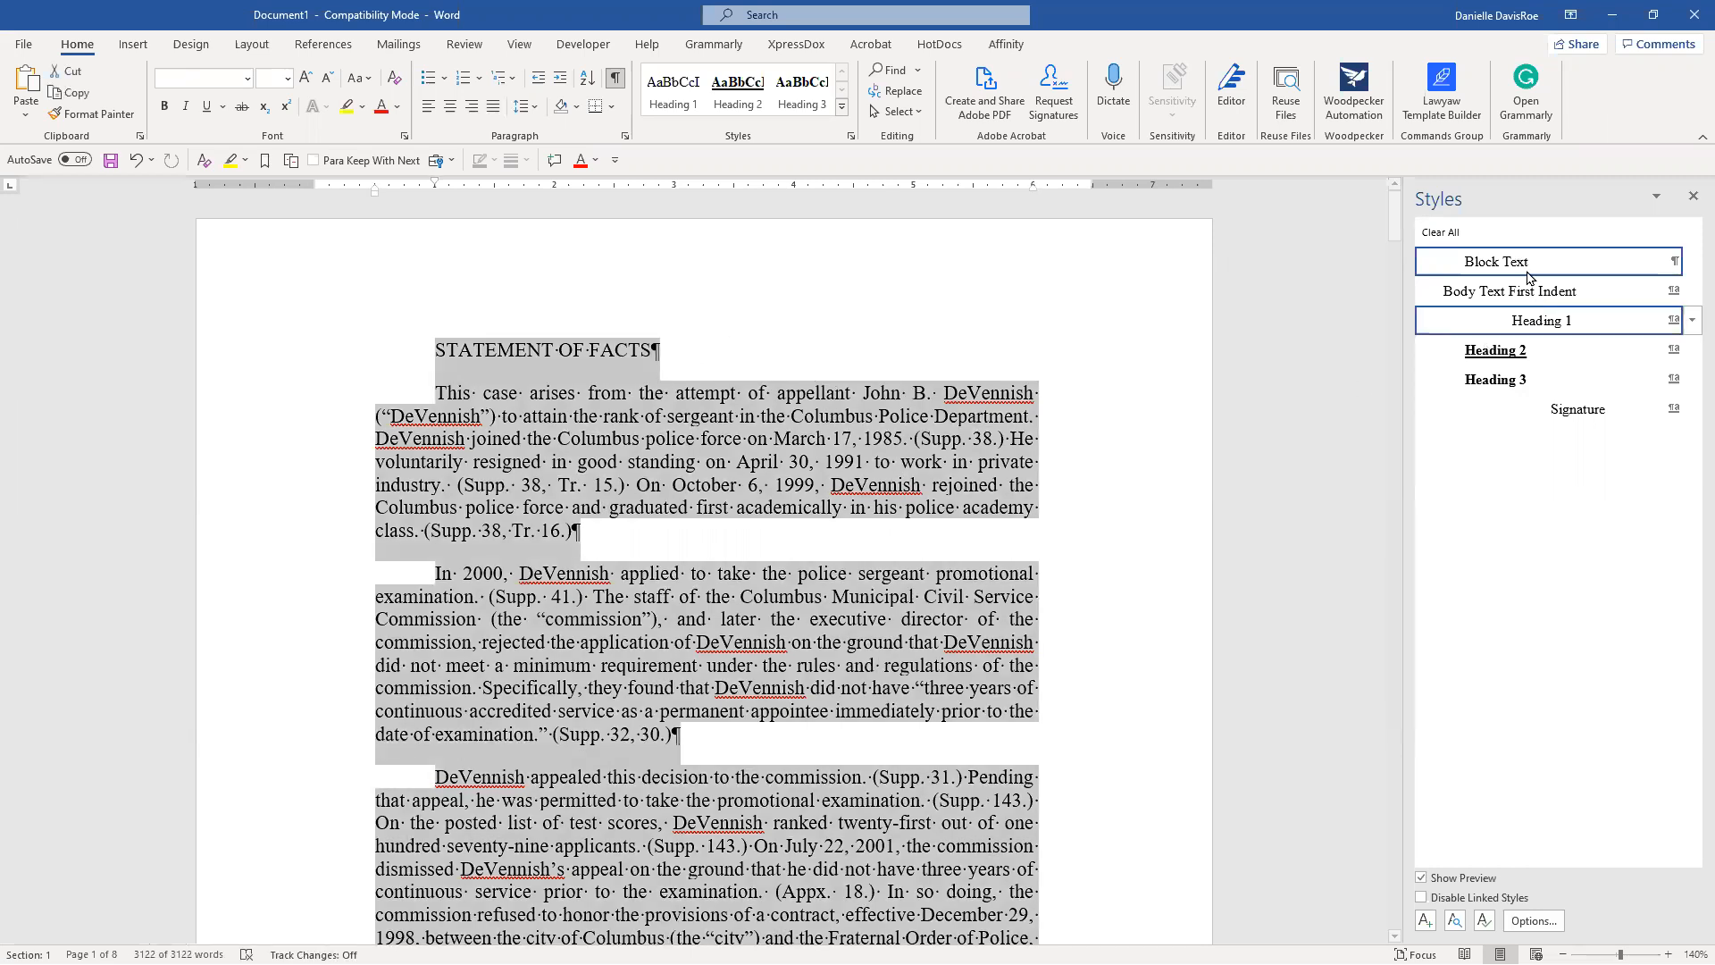
left_click(1519, 291)
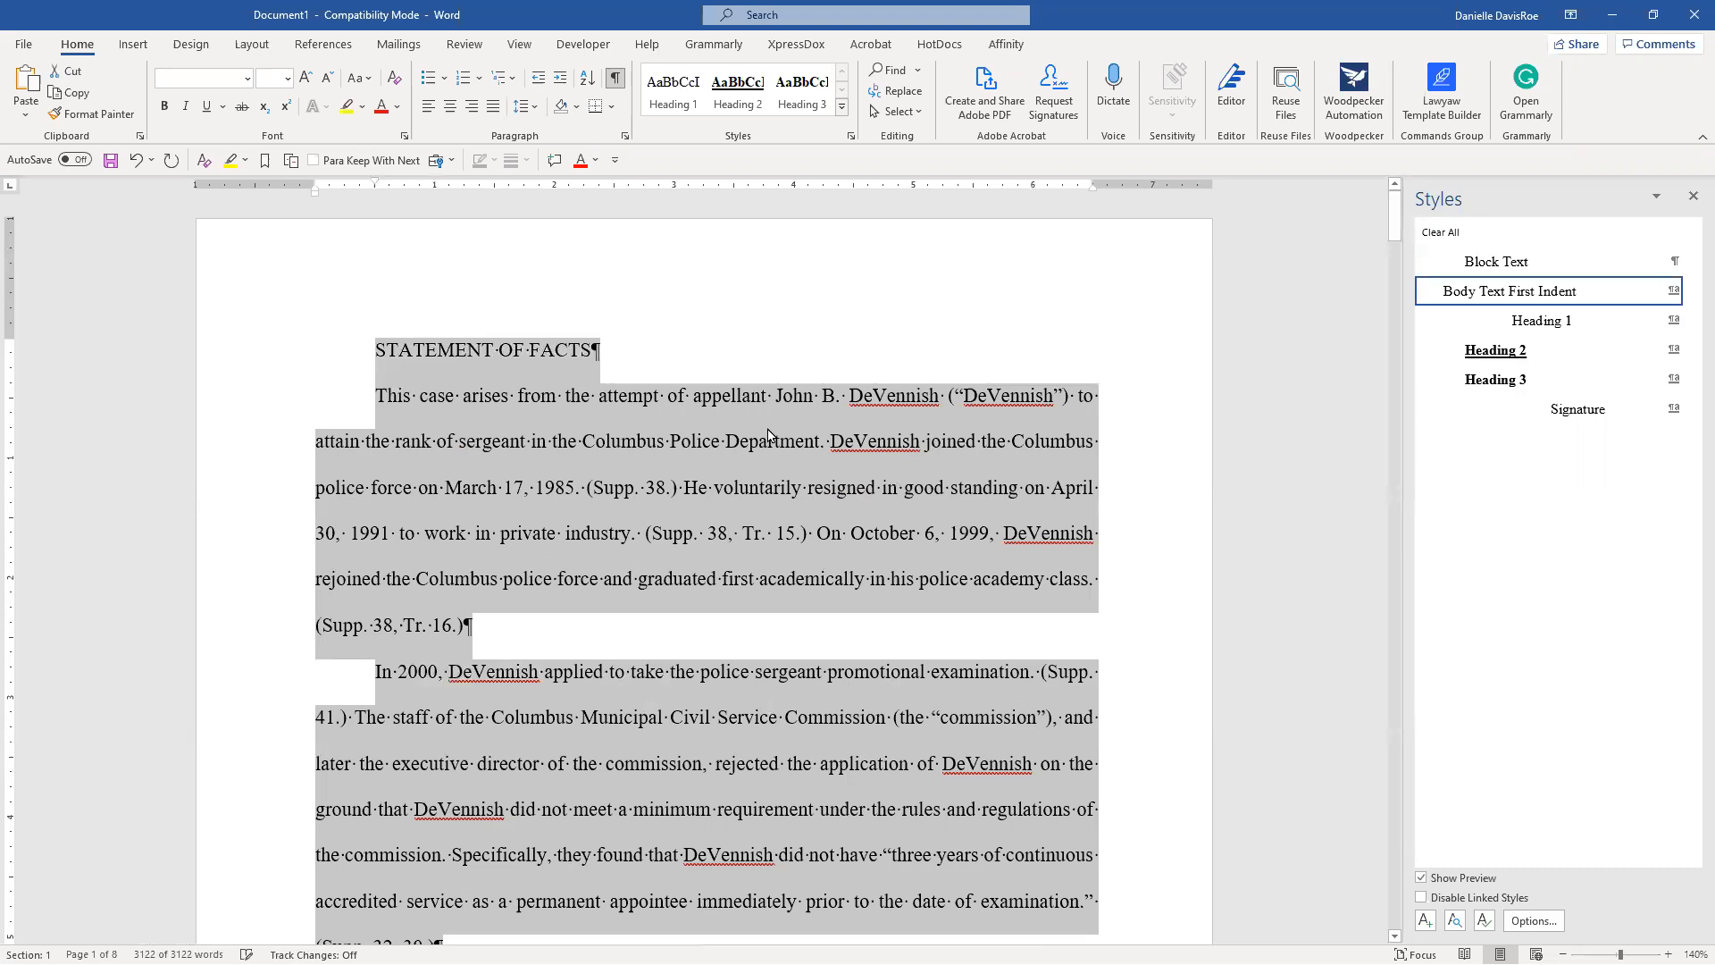
Apply the Heading 1 style to the STATEMENT OF FACTS line and review the style's based-on and following-paragraph settings.
left_click(619, 348)
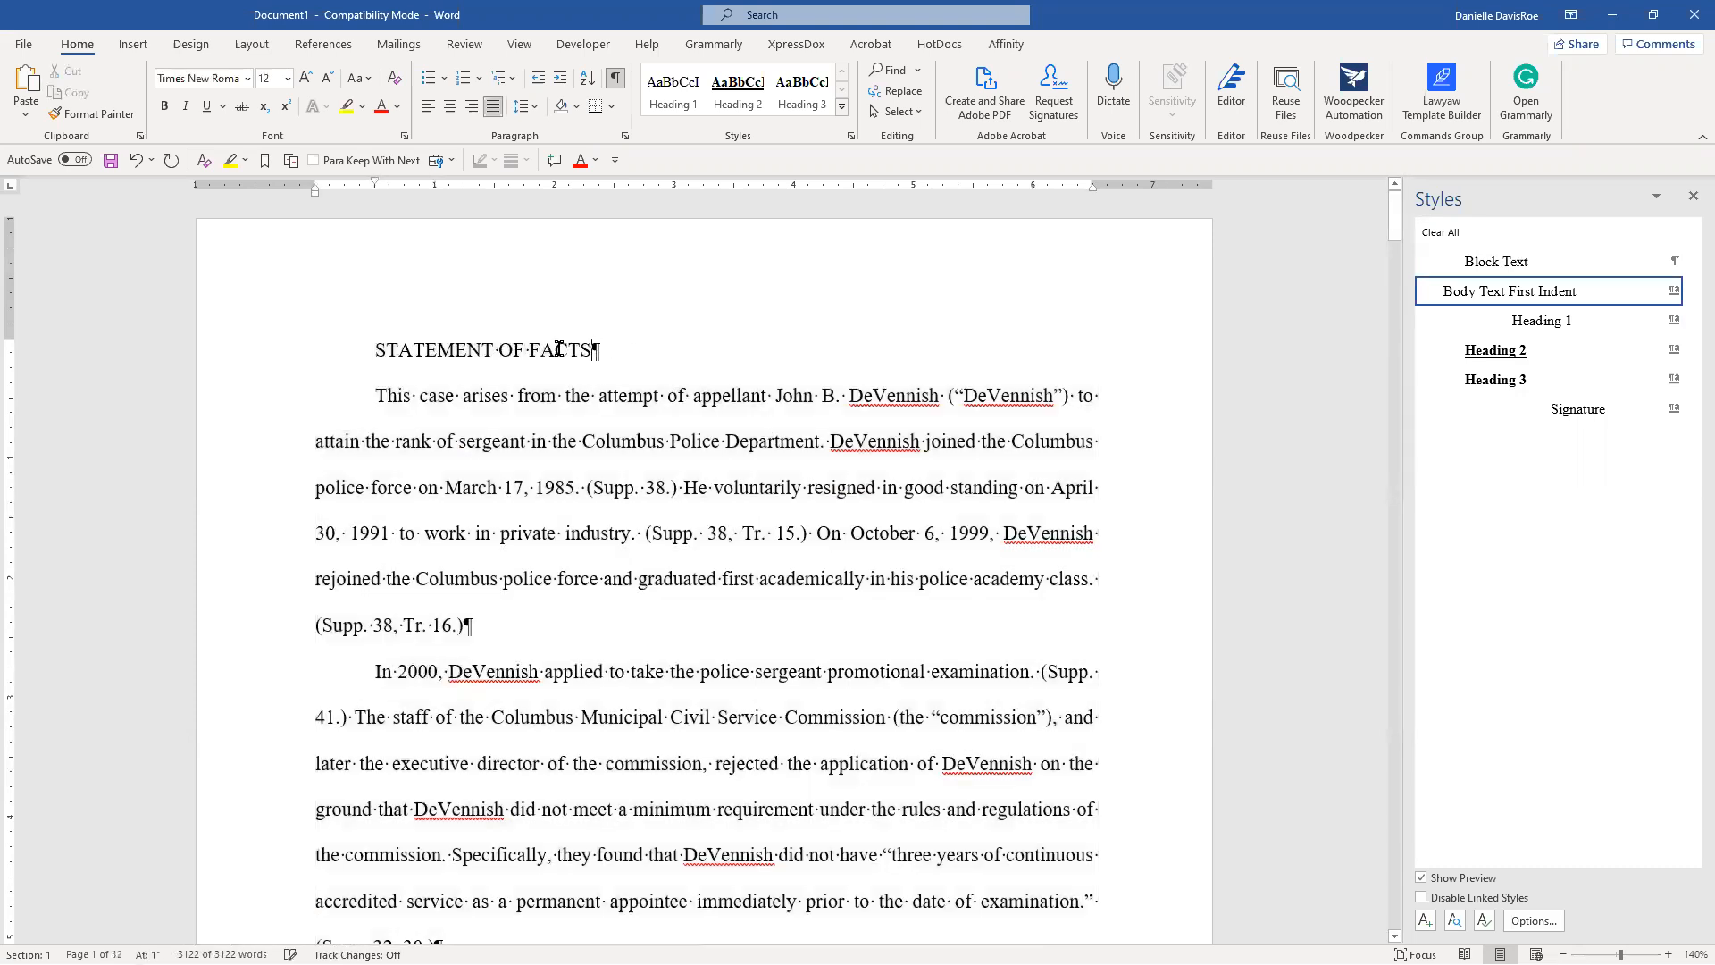
left_click(1564, 326)
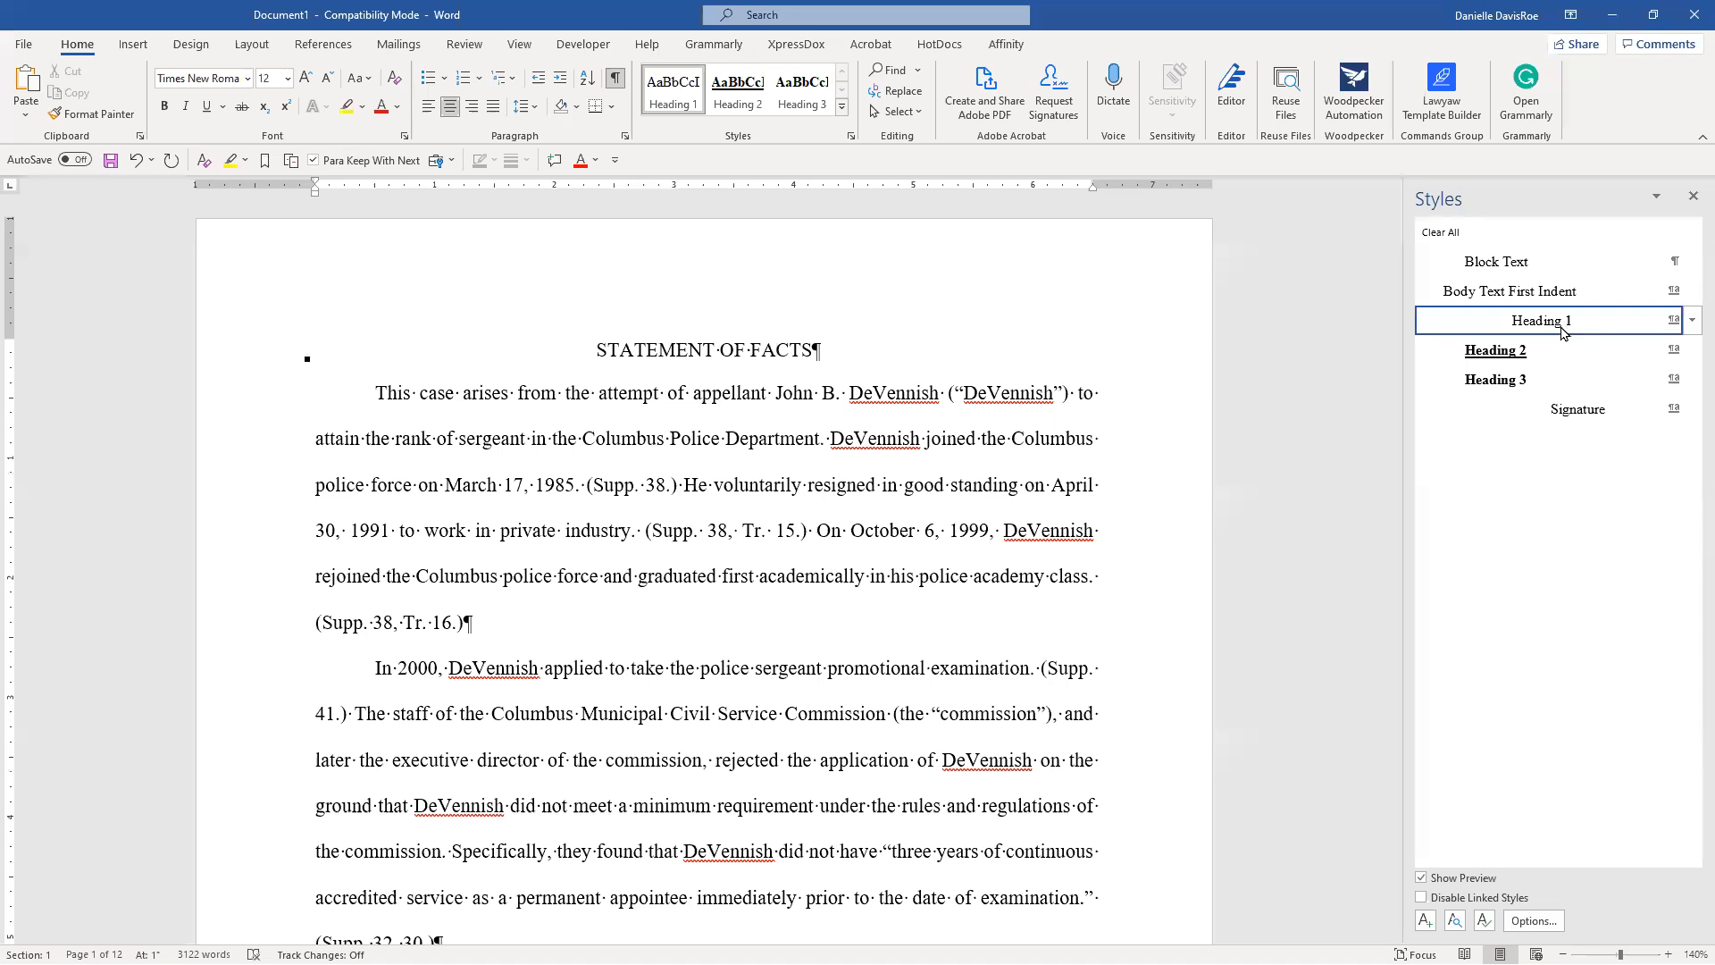
right_click(1565, 330)
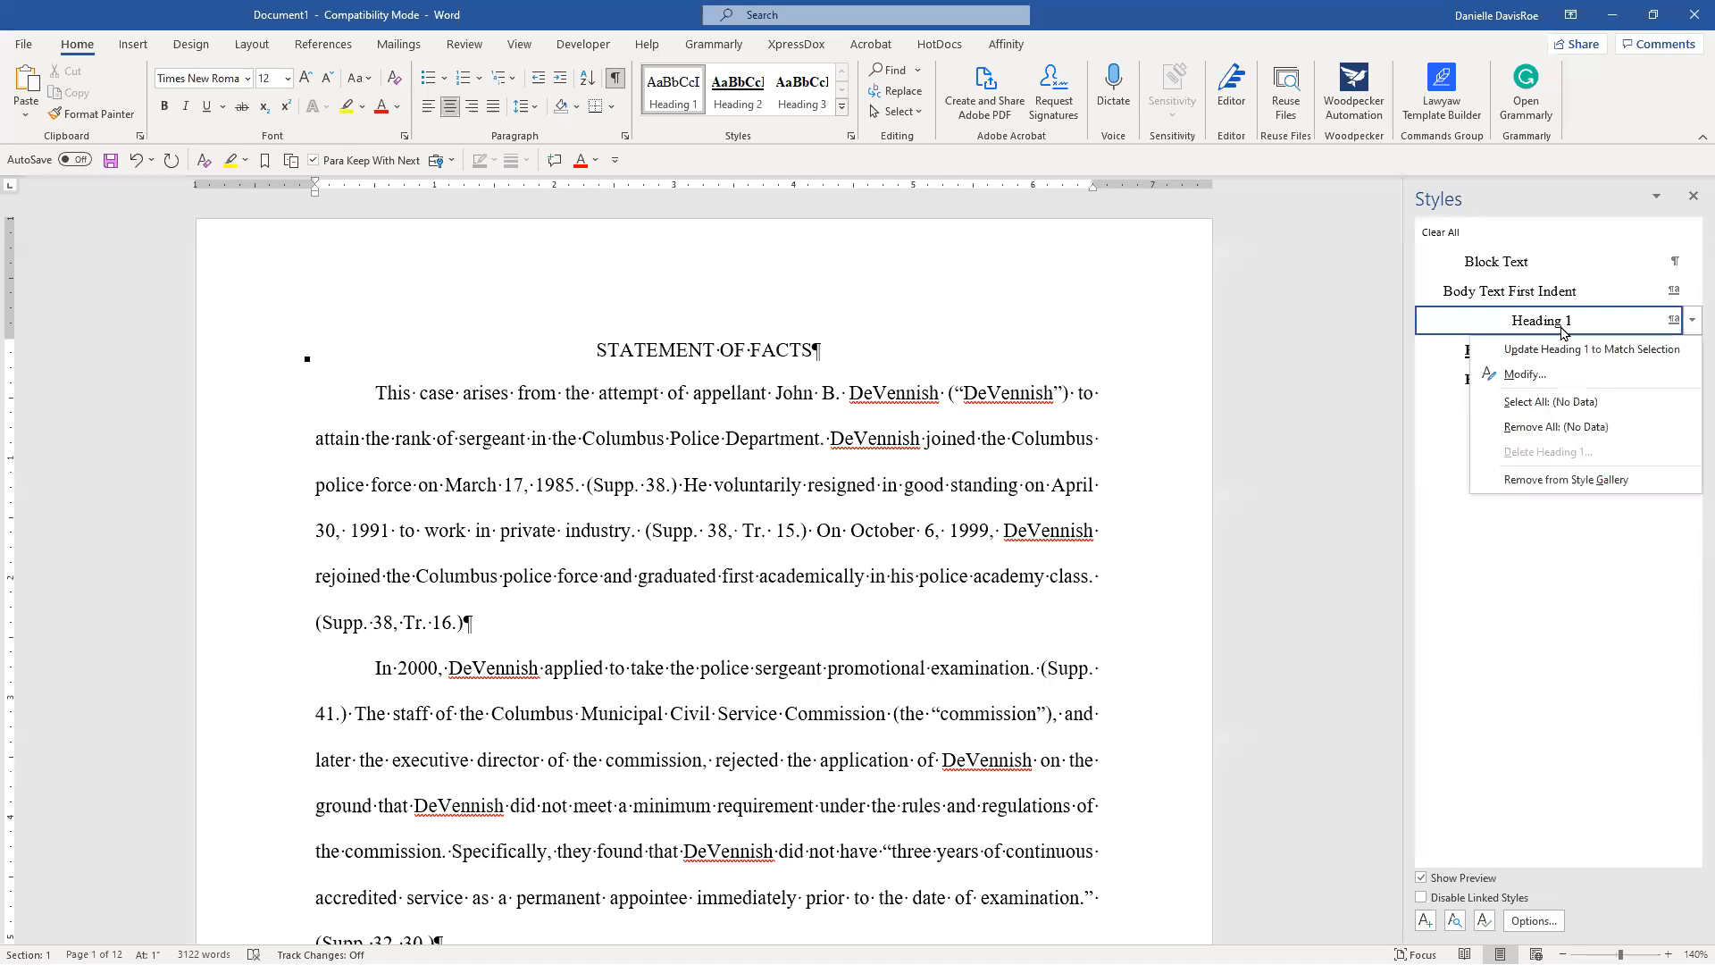
left_click(1556, 378)
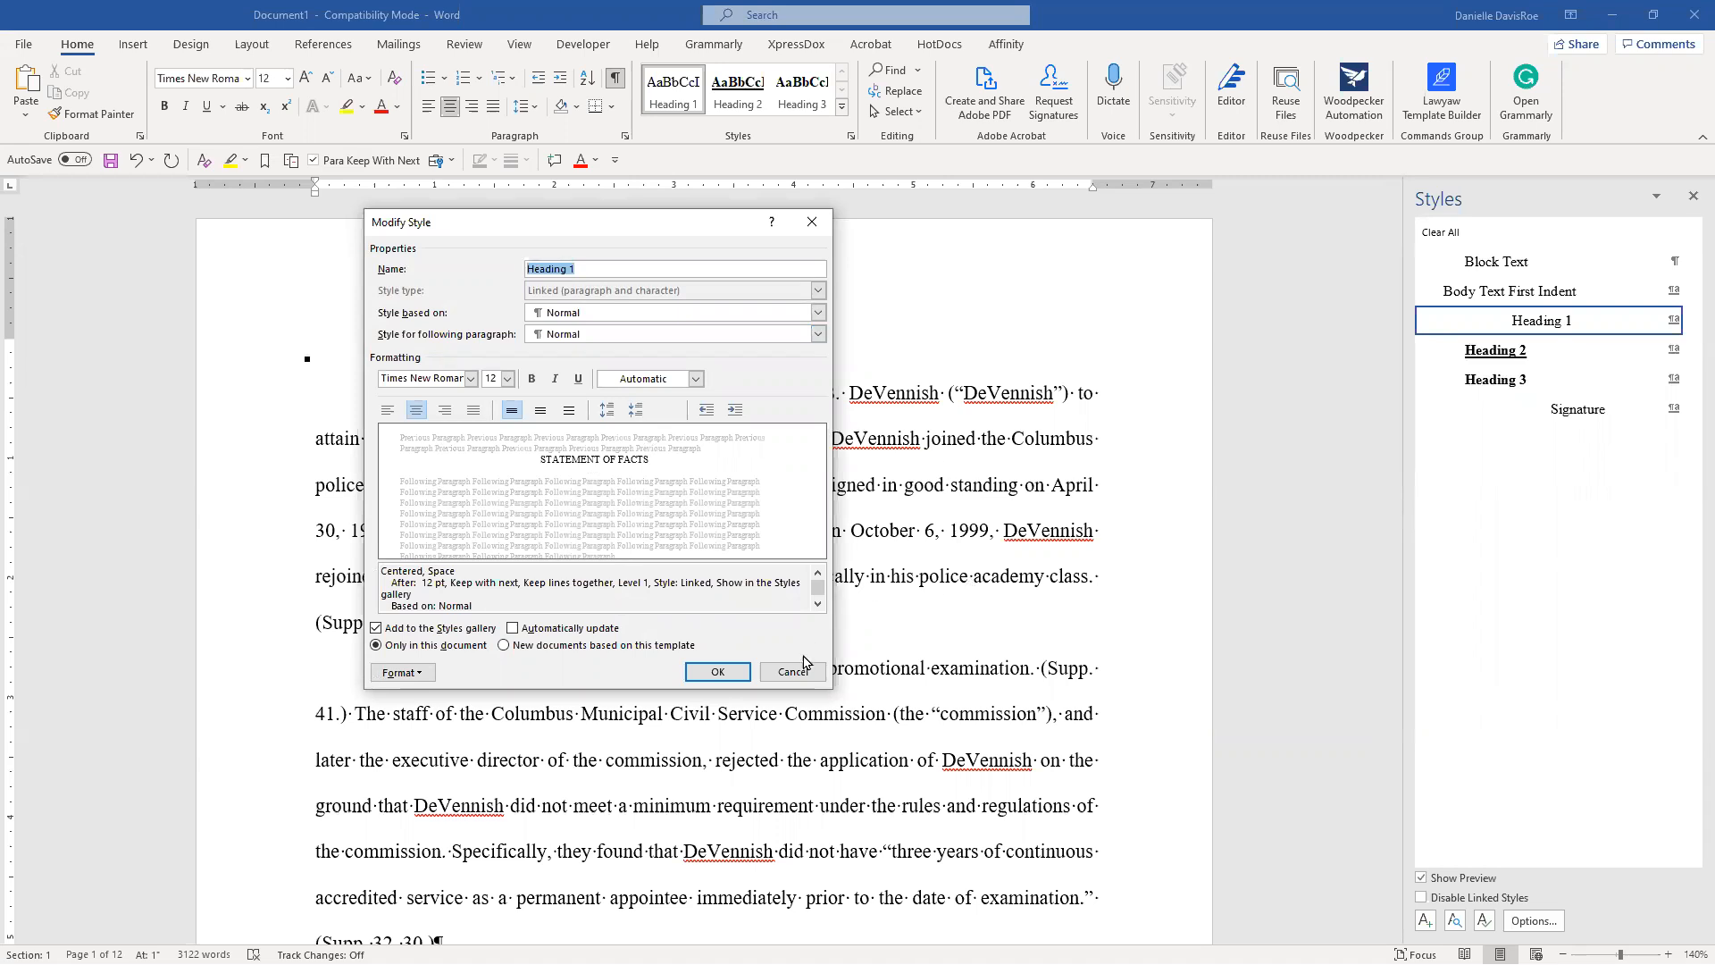
left_click(717, 671)
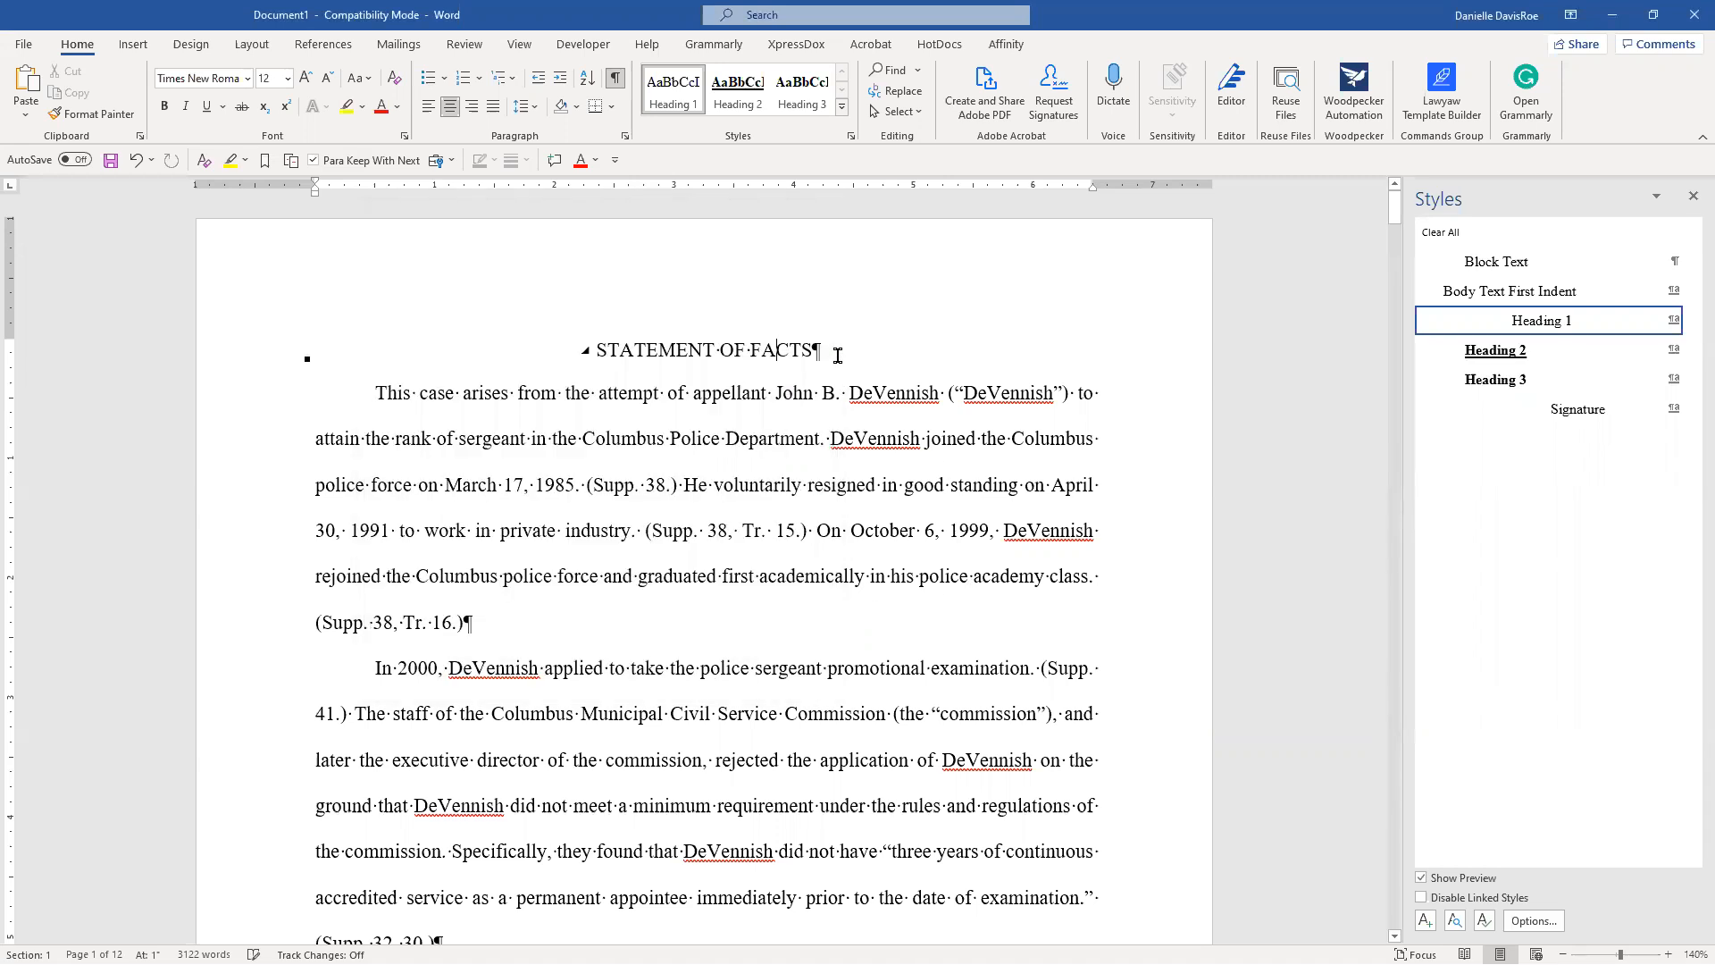
Start a new paragraph after the STATEMENT OF FACTS heading to test its following style, and remove that paragraph again.
key("Return")
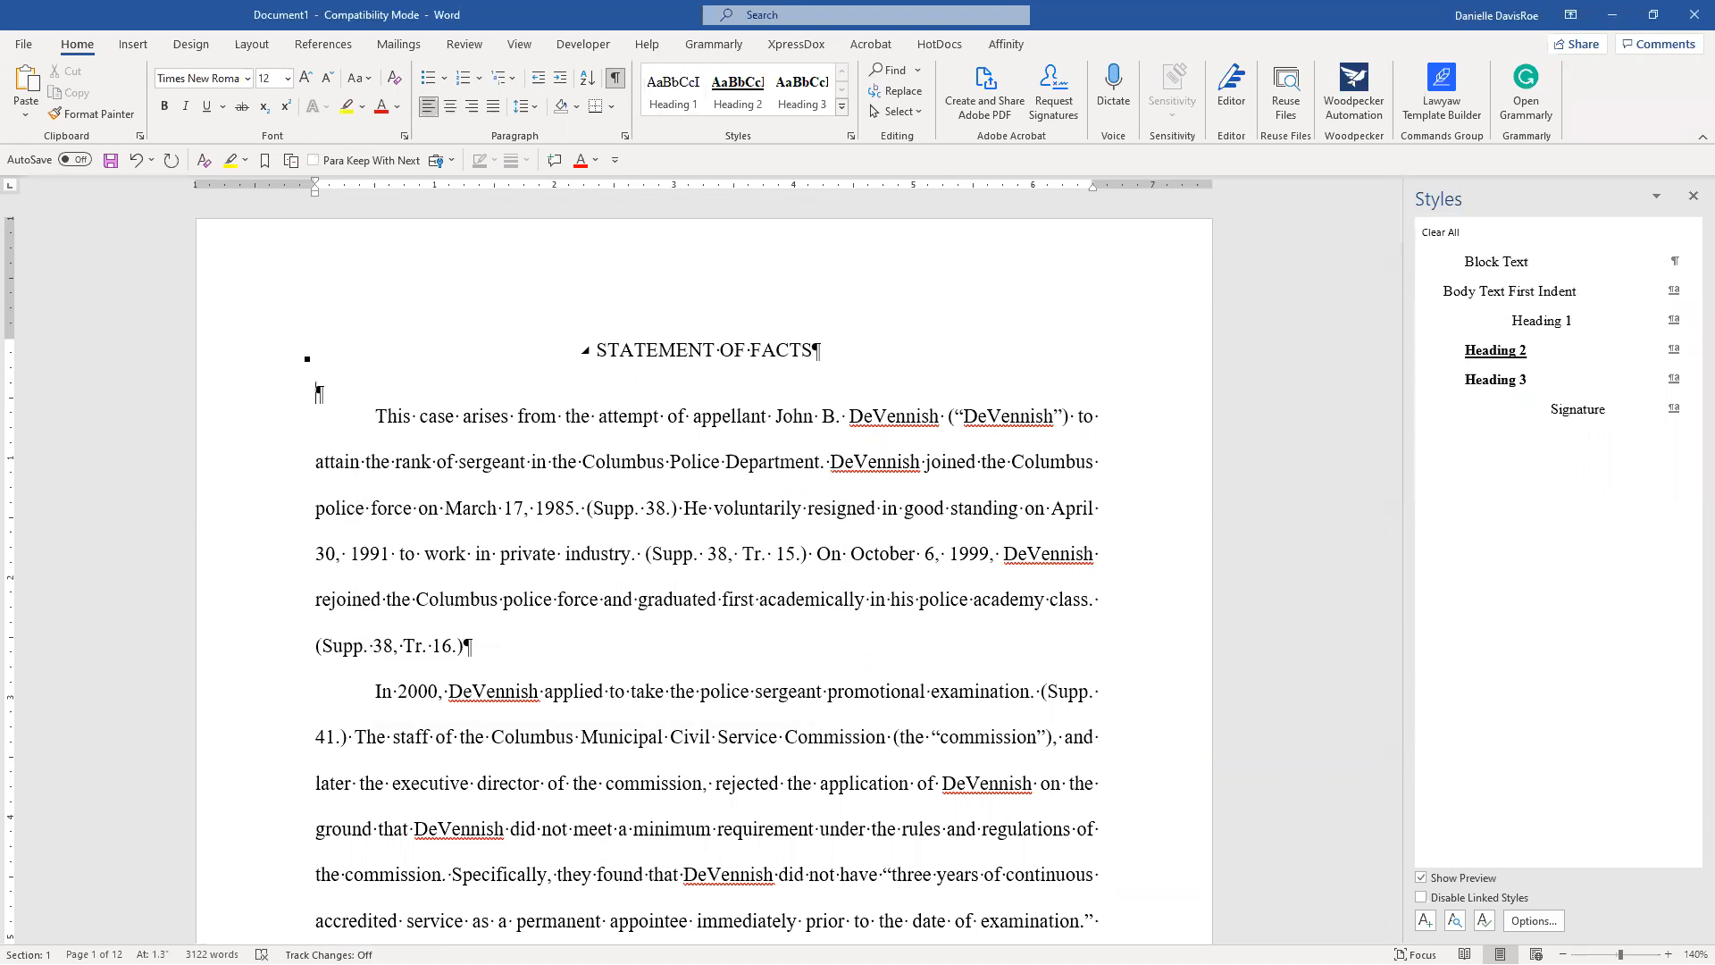
left_click(317, 391)
key("ctrl")
key("ctrl")
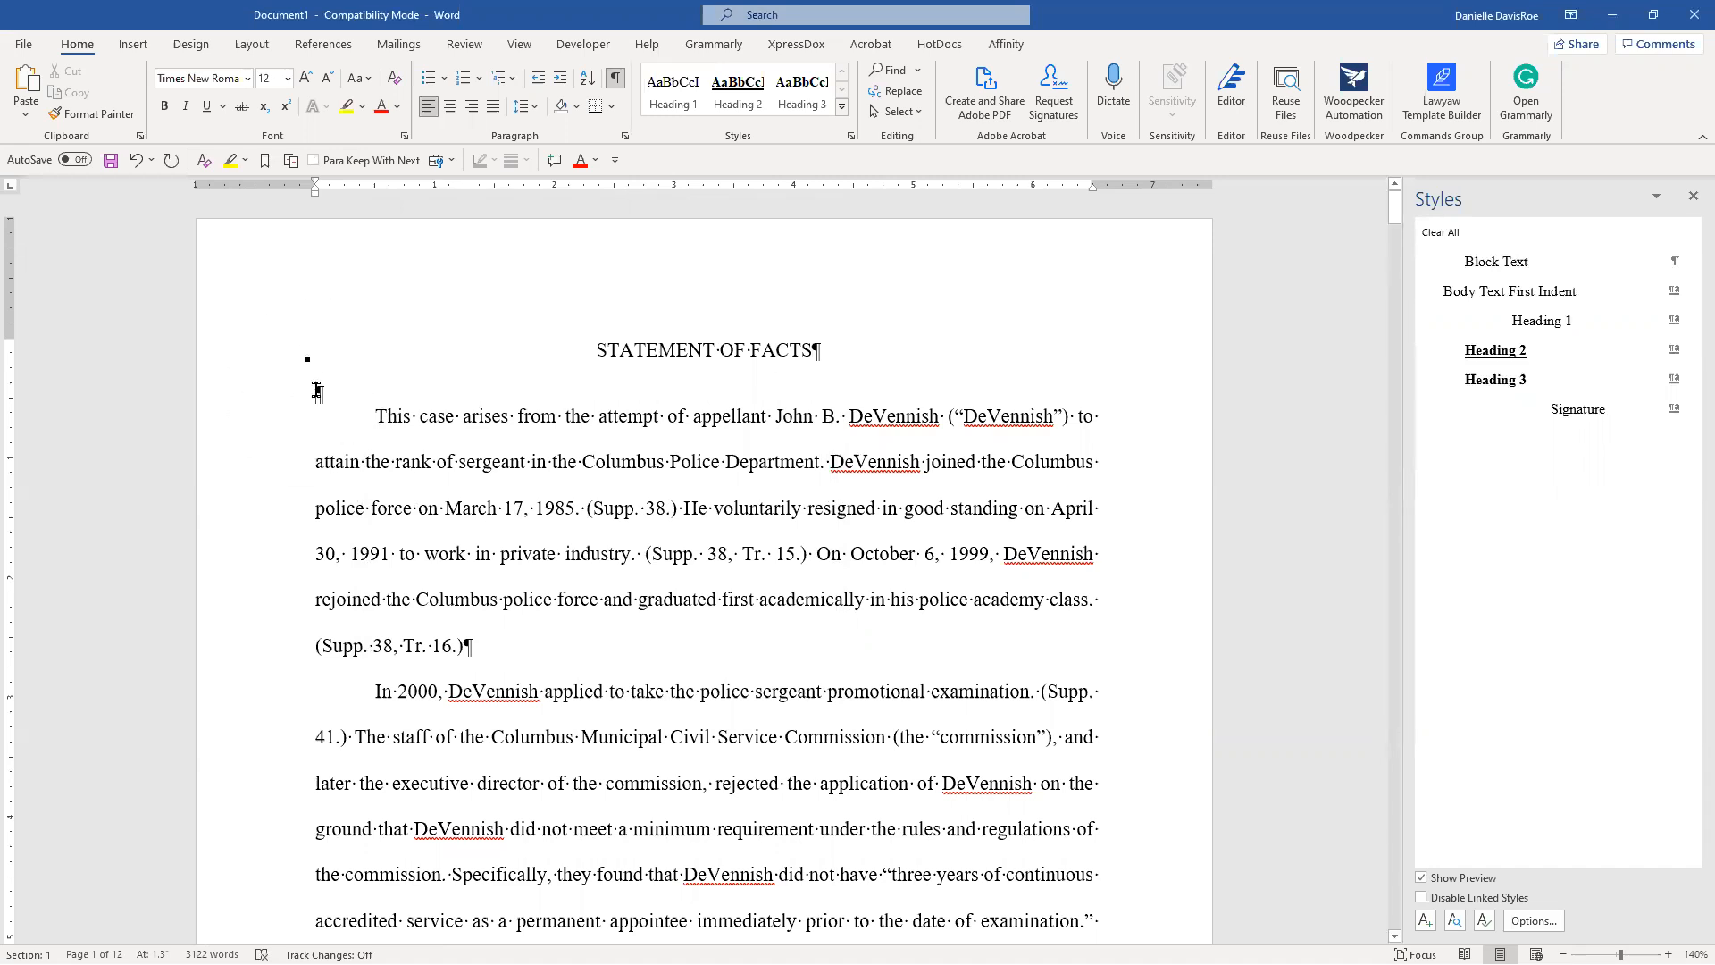
key("BackSpace")
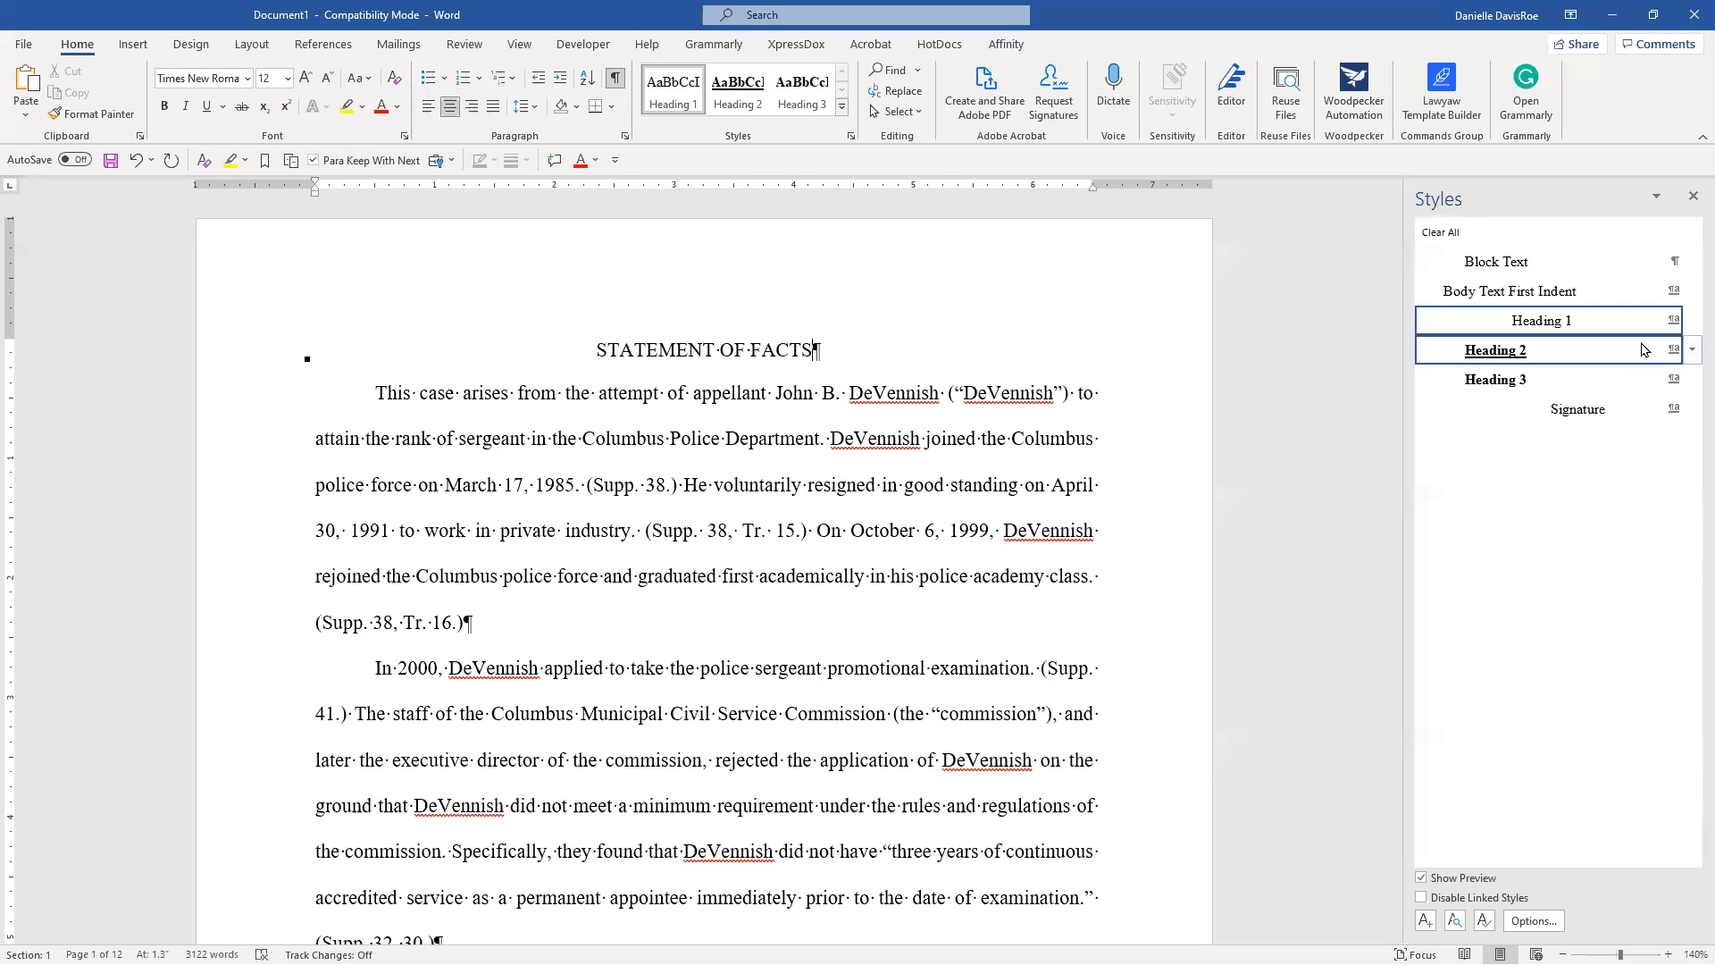
Modify the Heading 1 style so that the style for the following paragraph is Body Text First Indent.
mouse_move(1642, 350)
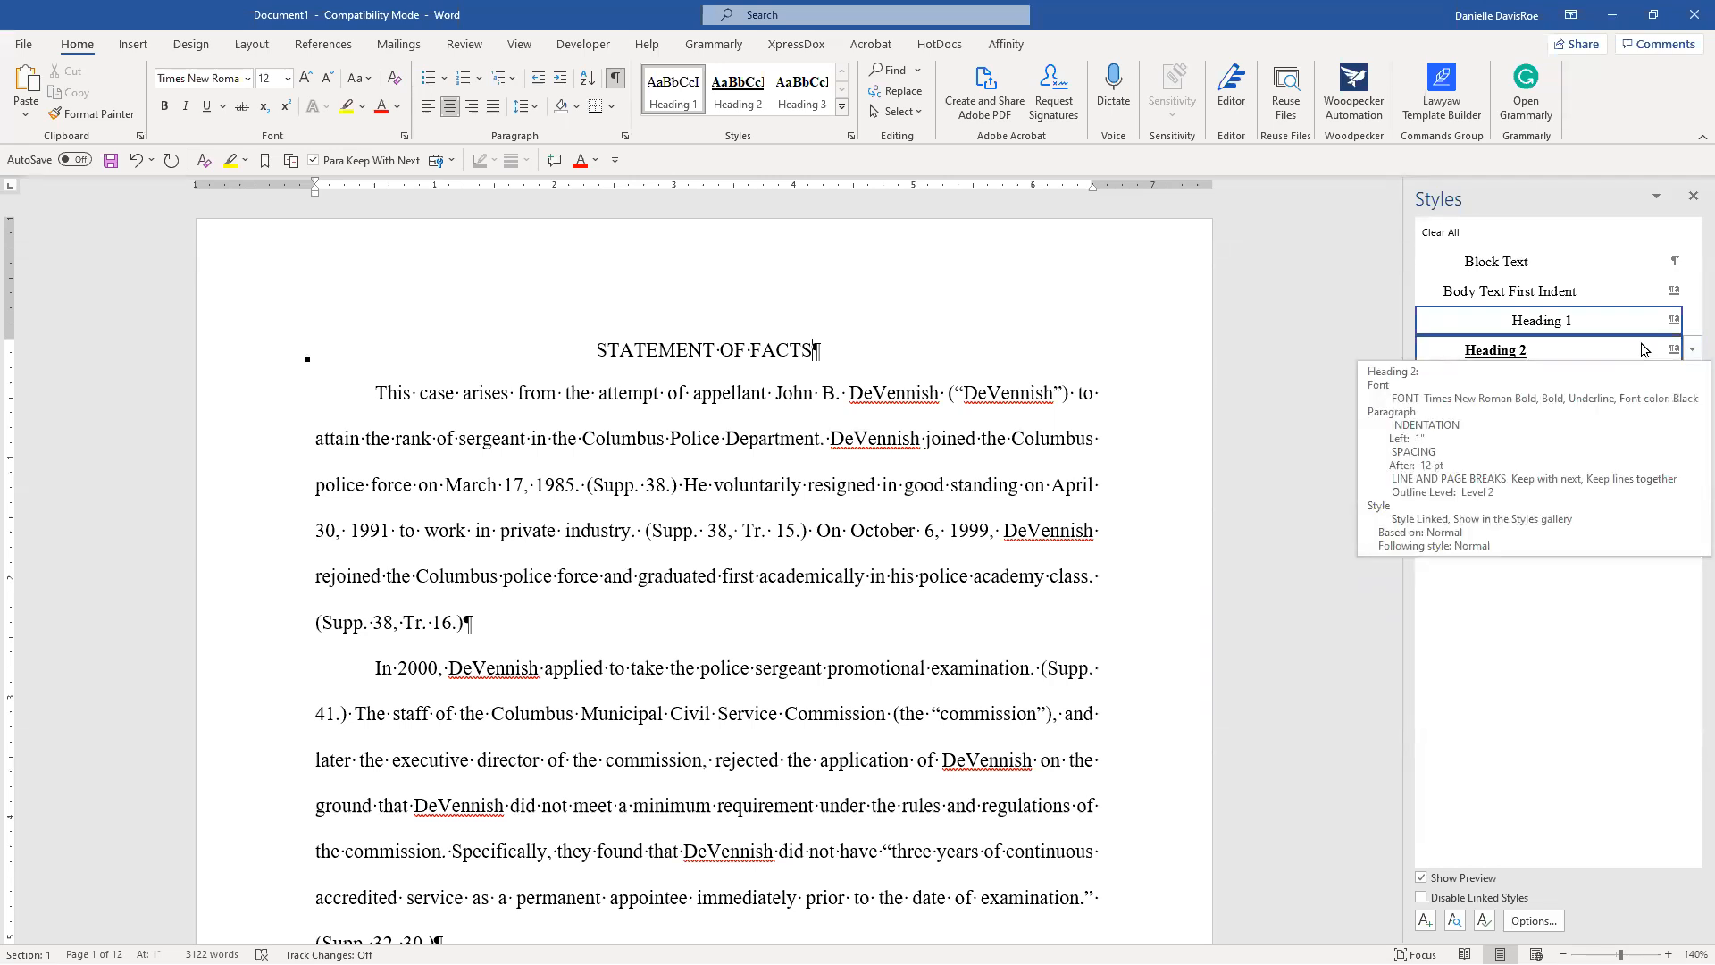
right_click(1599, 325)
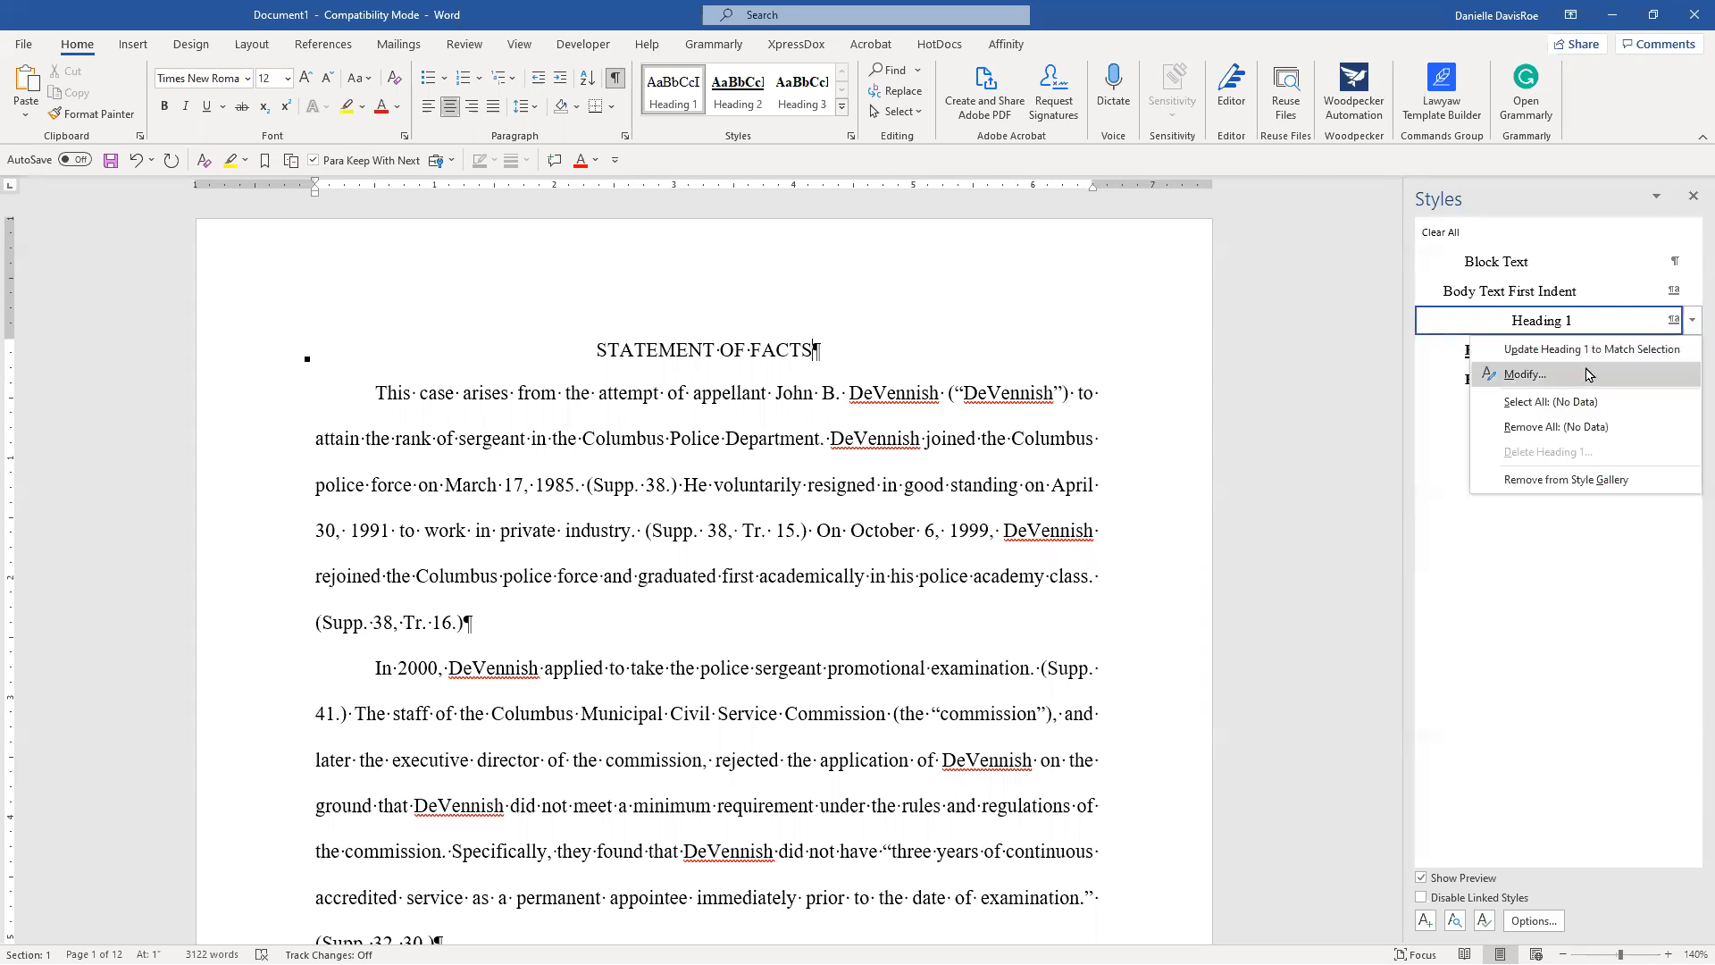
left_click(1524, 374)
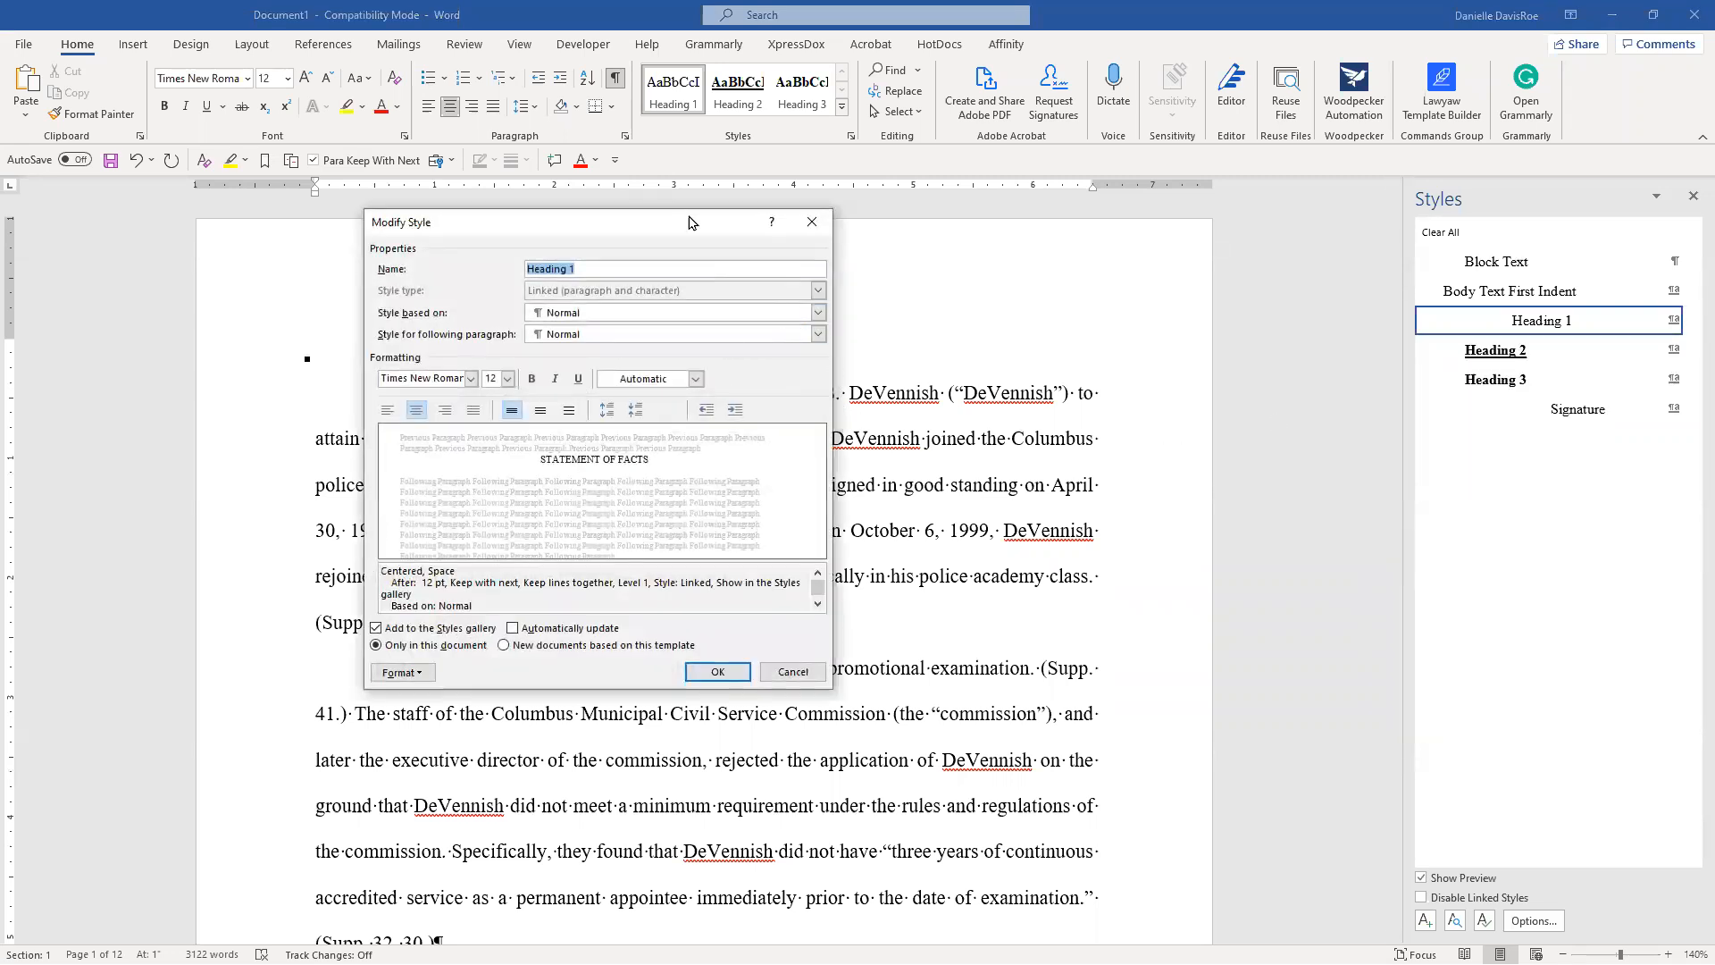
left_click_drag(690, 238, 834, 410)
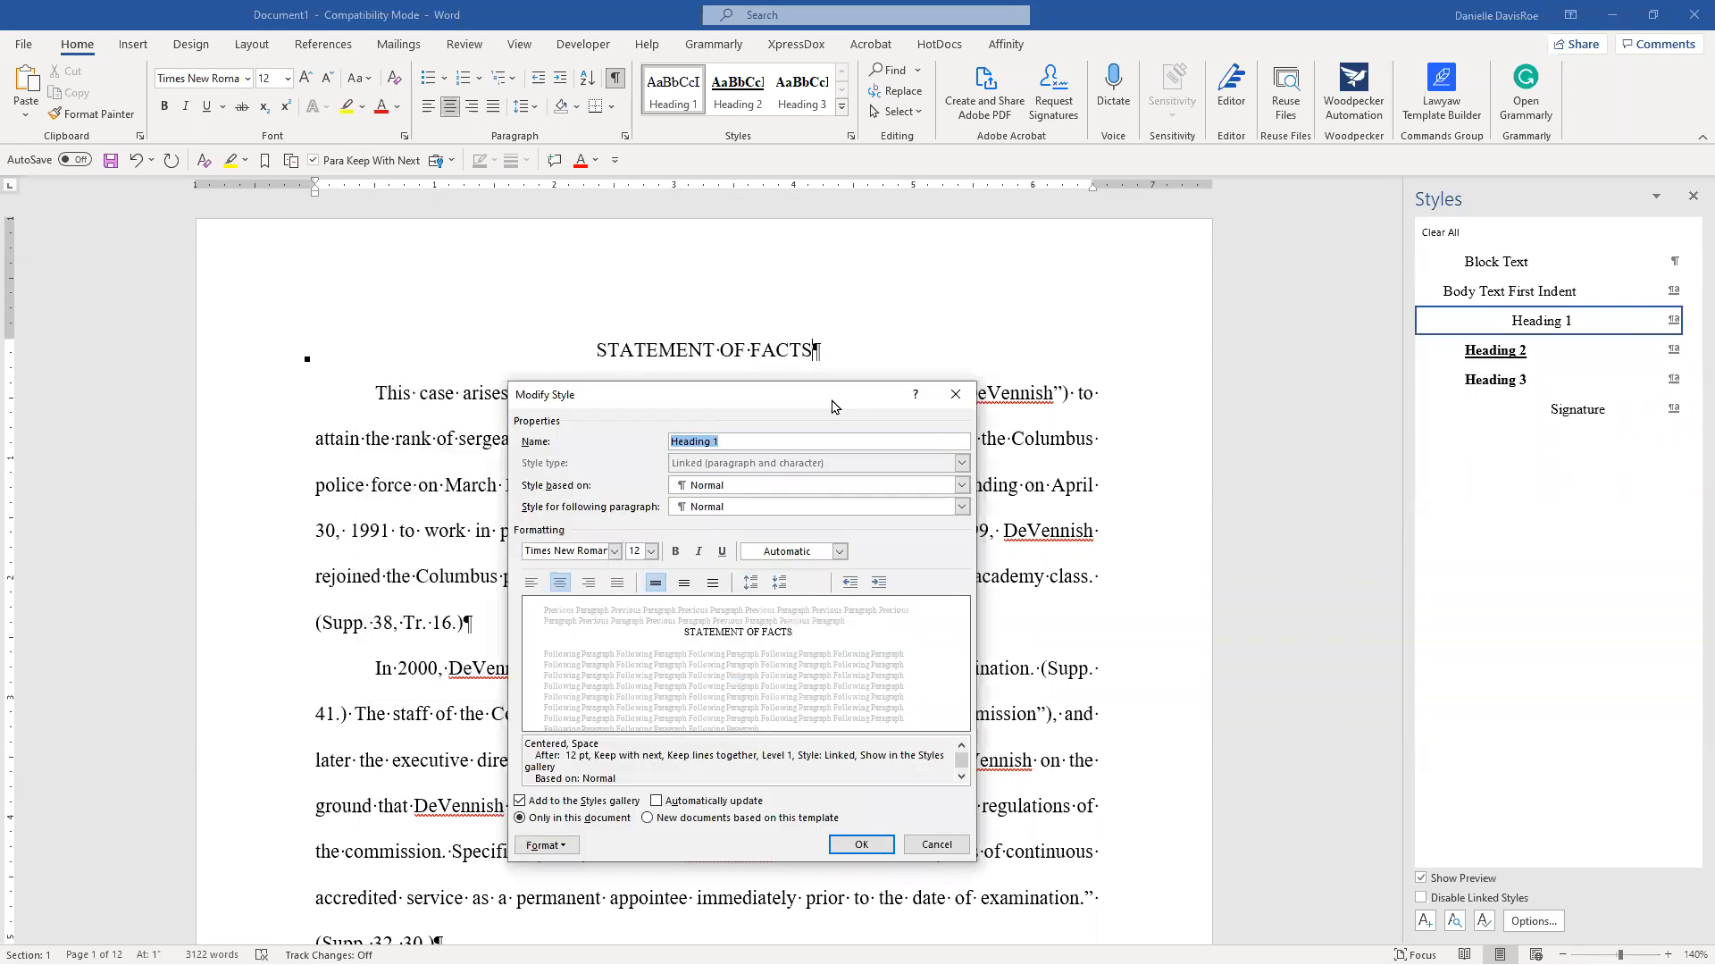
left_click(961, 506)
left_click_drag(957, 647, 963, 542)
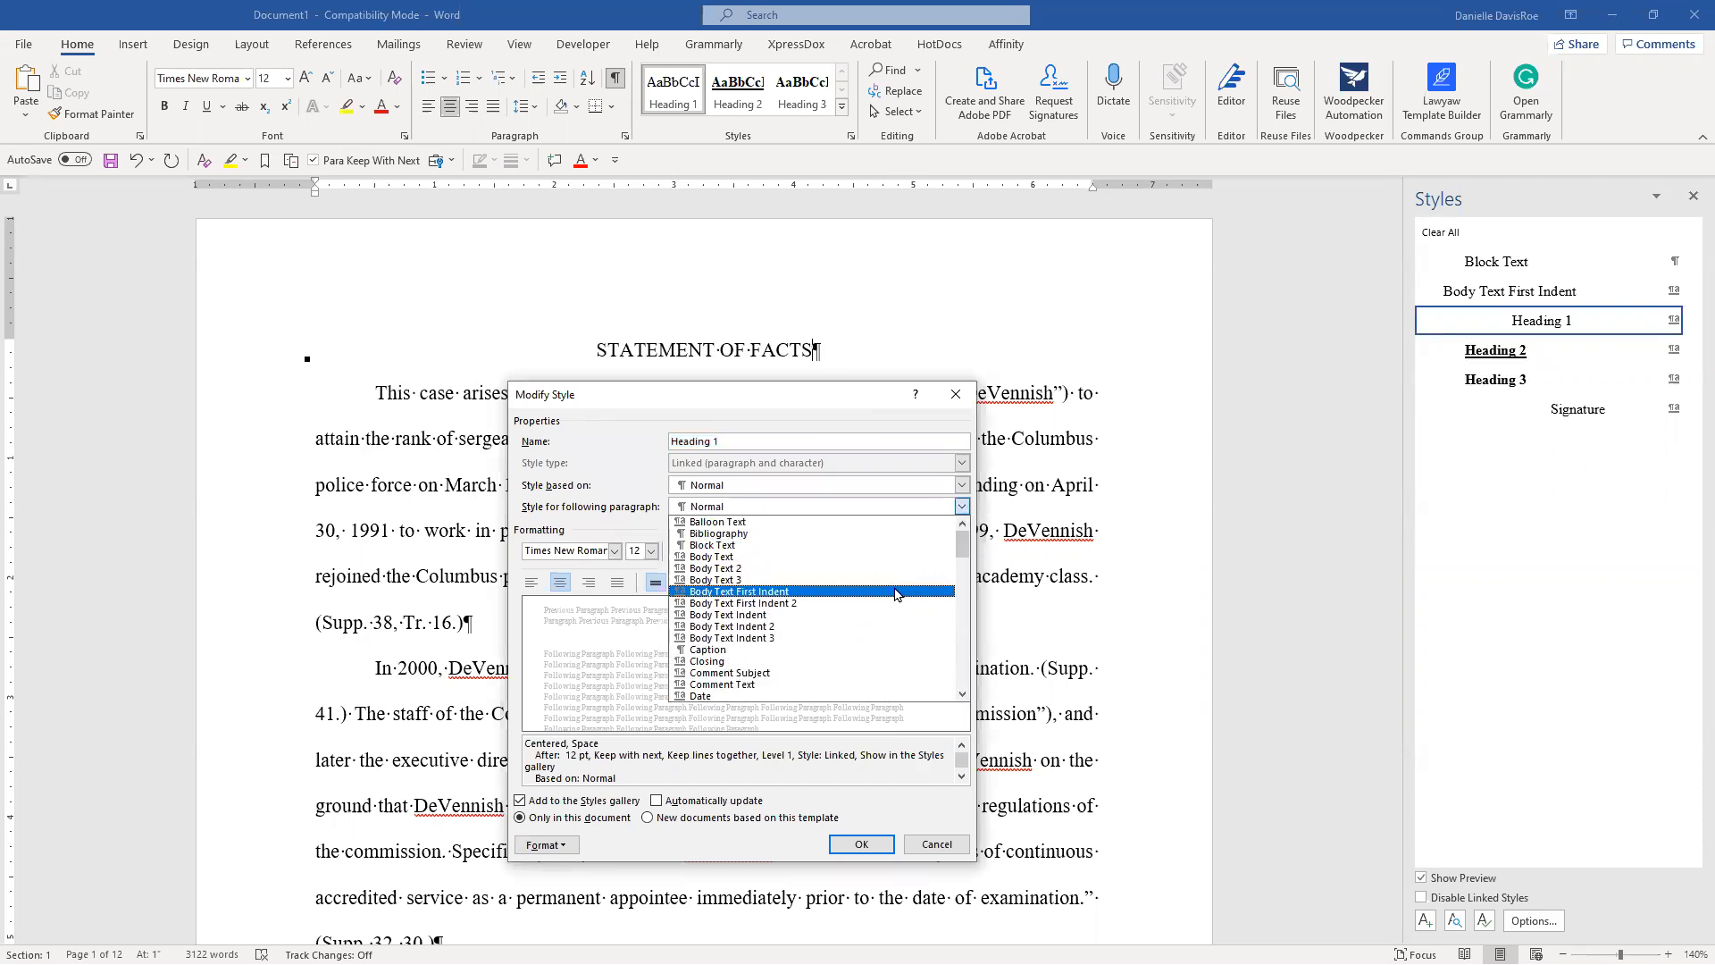
left_click(898, 592)
left_click(865, 844)
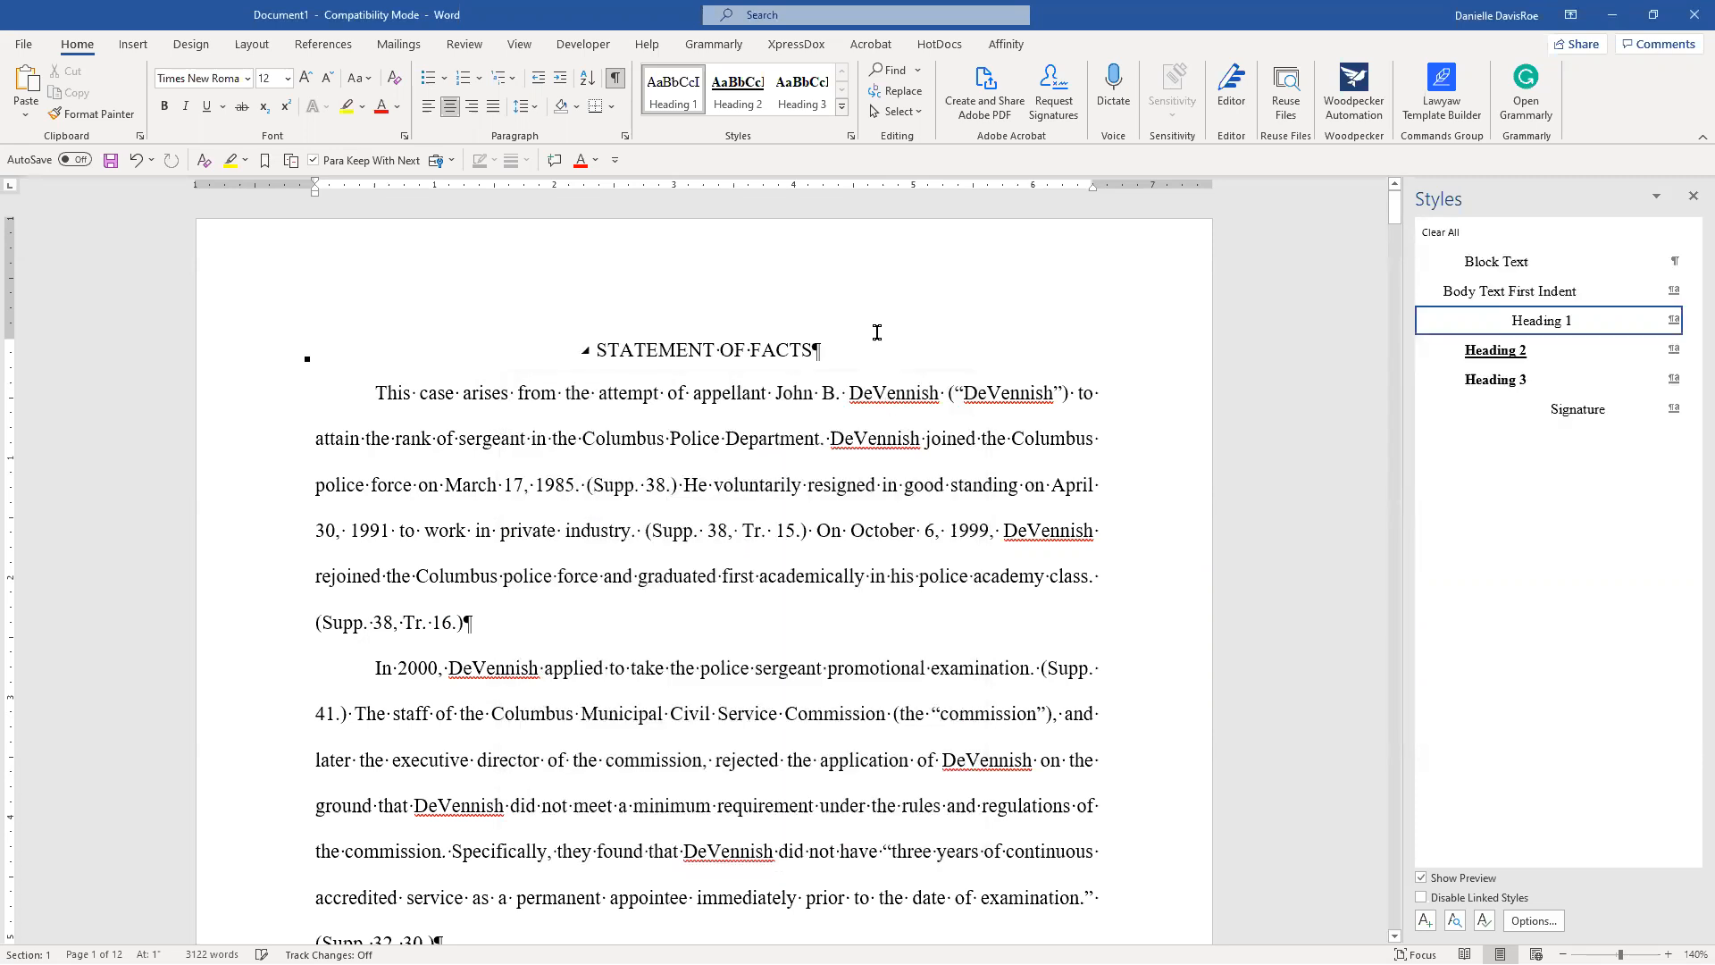
Add a Body Text First Indent paragraph with the filler text "sdfsdfsdfsdfsdfsdfds" directly after the STATEMENT OF FACTS heading.
key("Return")
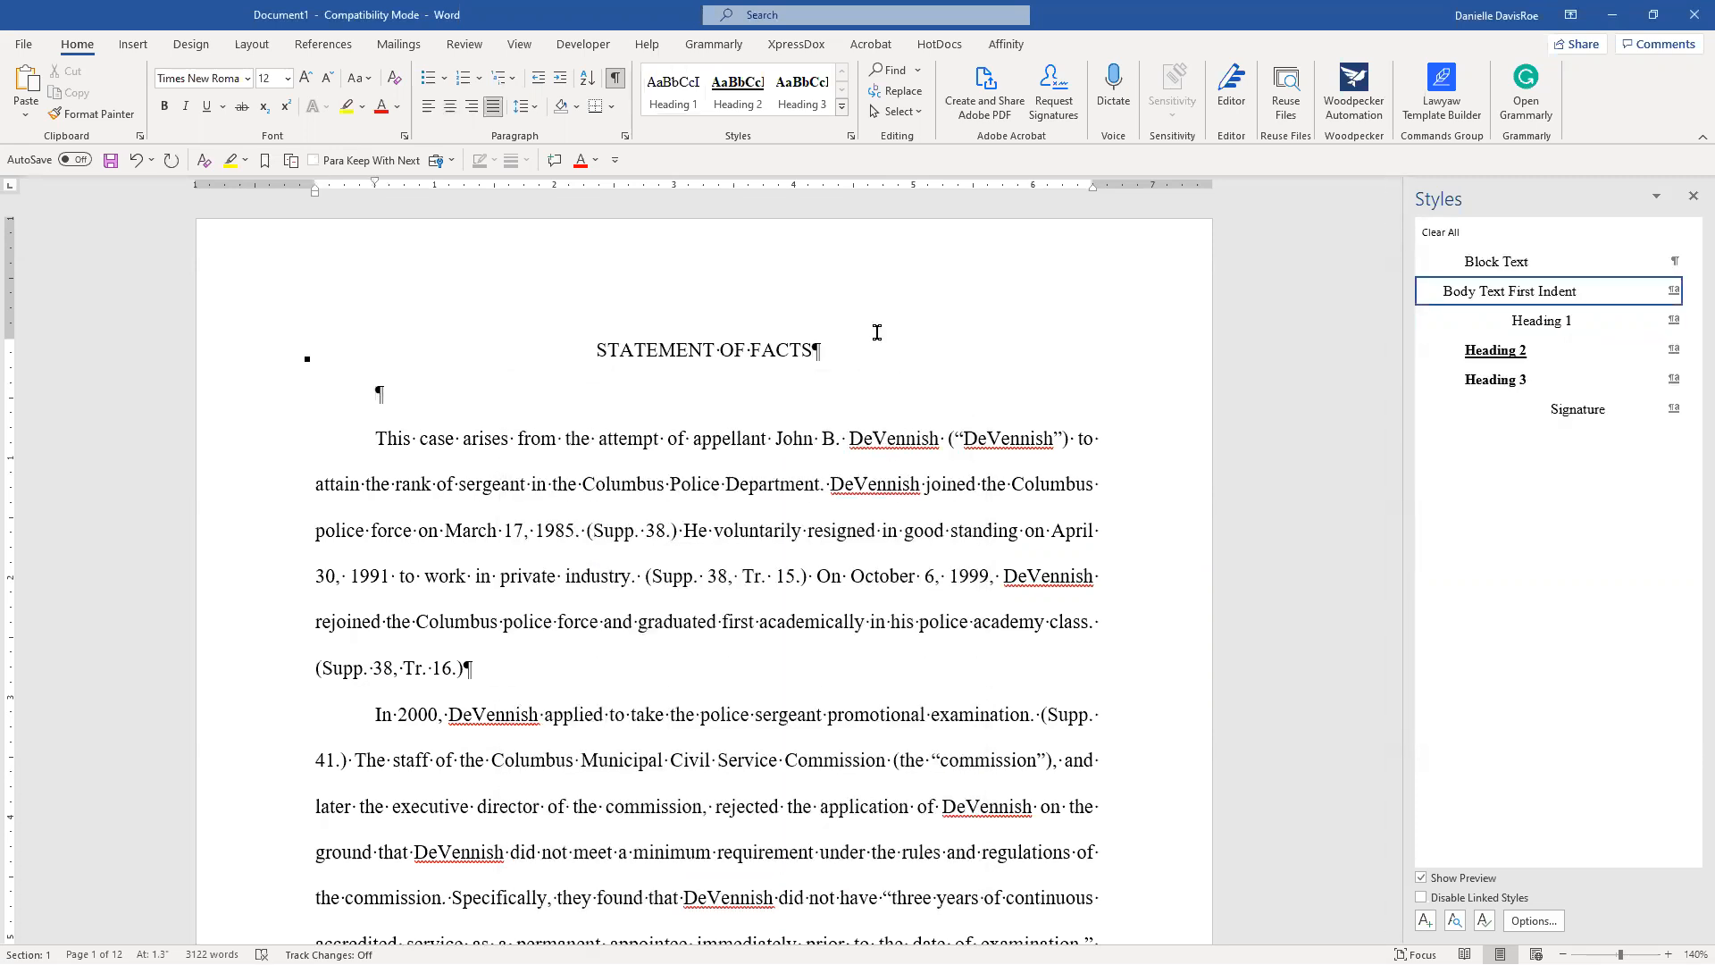
left_click(1475, 299)
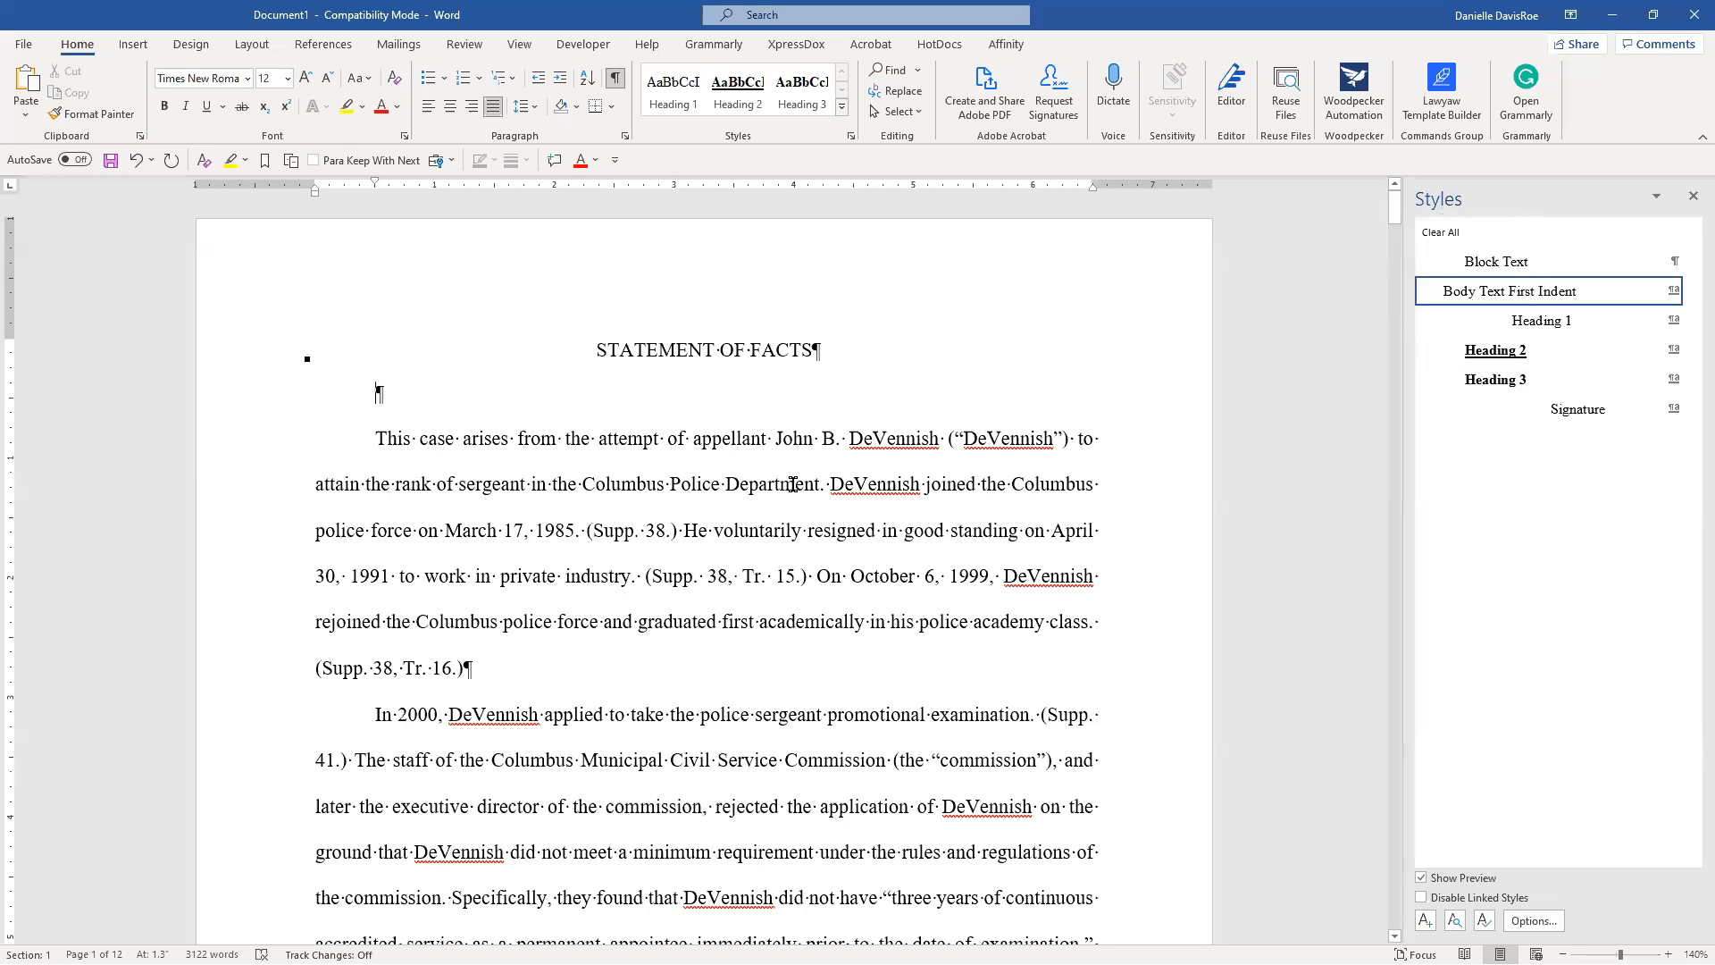
type("sdfsdfsdfsdfsdfsdfds")
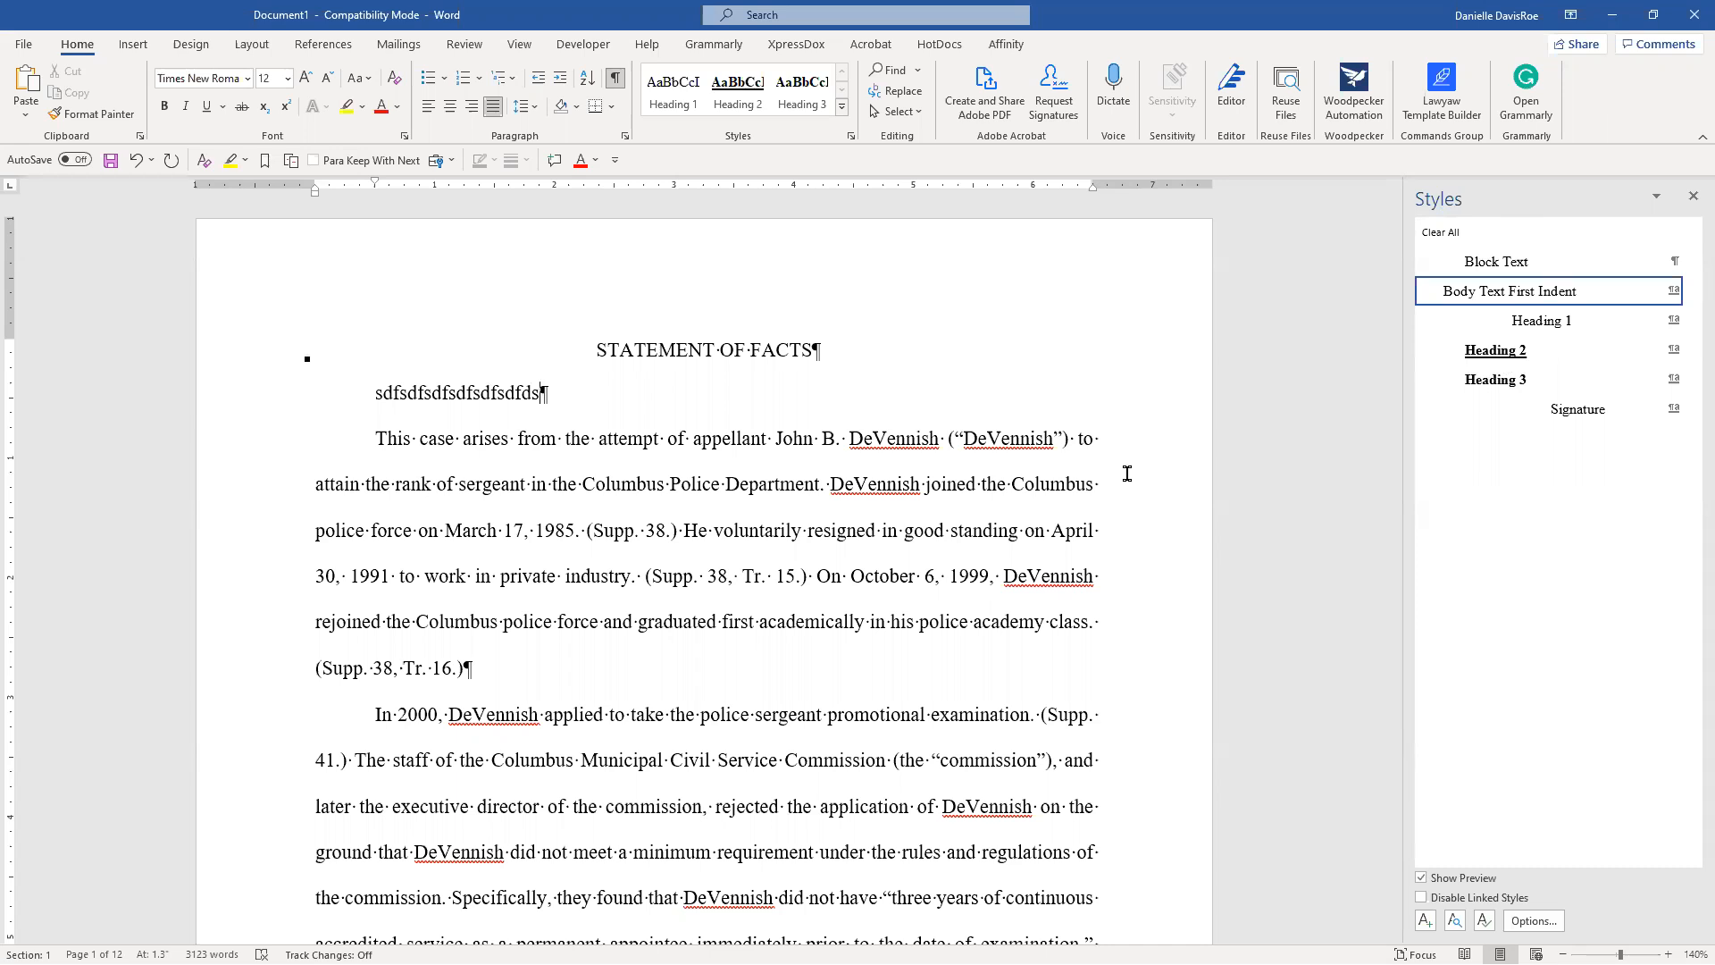
Modify the Heading 1 style so that the style for the following paragraph is Heading 2.
right_click(1550, 330)
left_click(1559, 375)
left_click(959, 508)
scroll(887, 601, "down", 2)
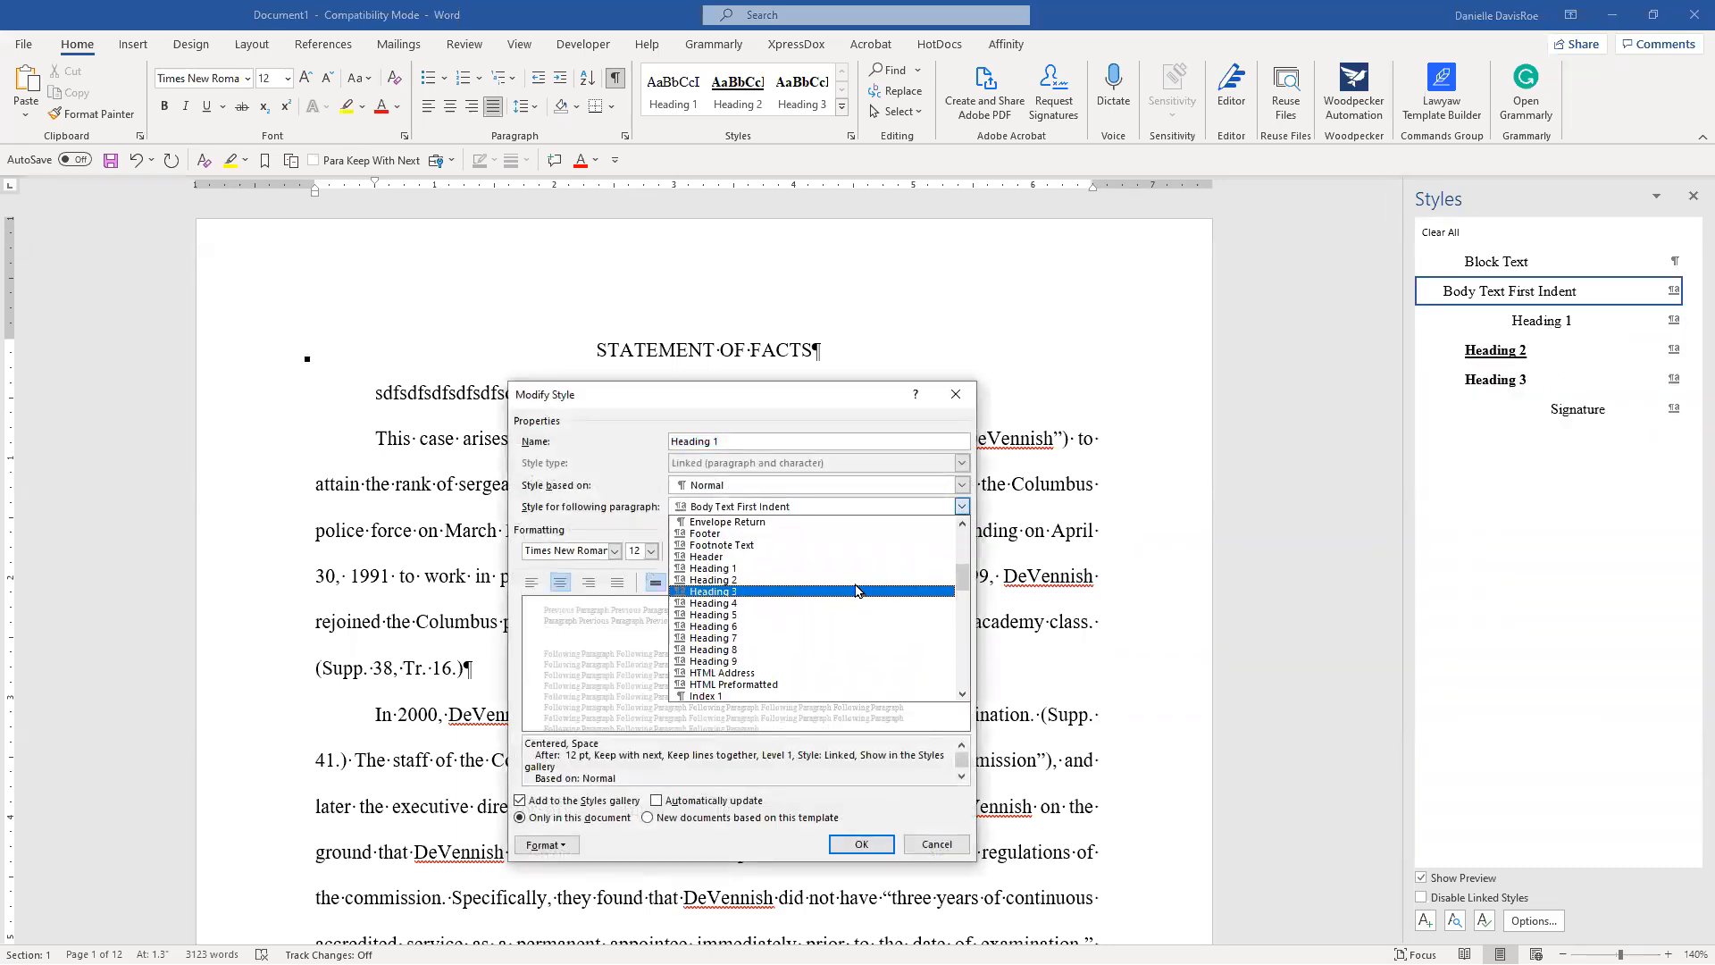
left_click(885, 583)
key("Return")
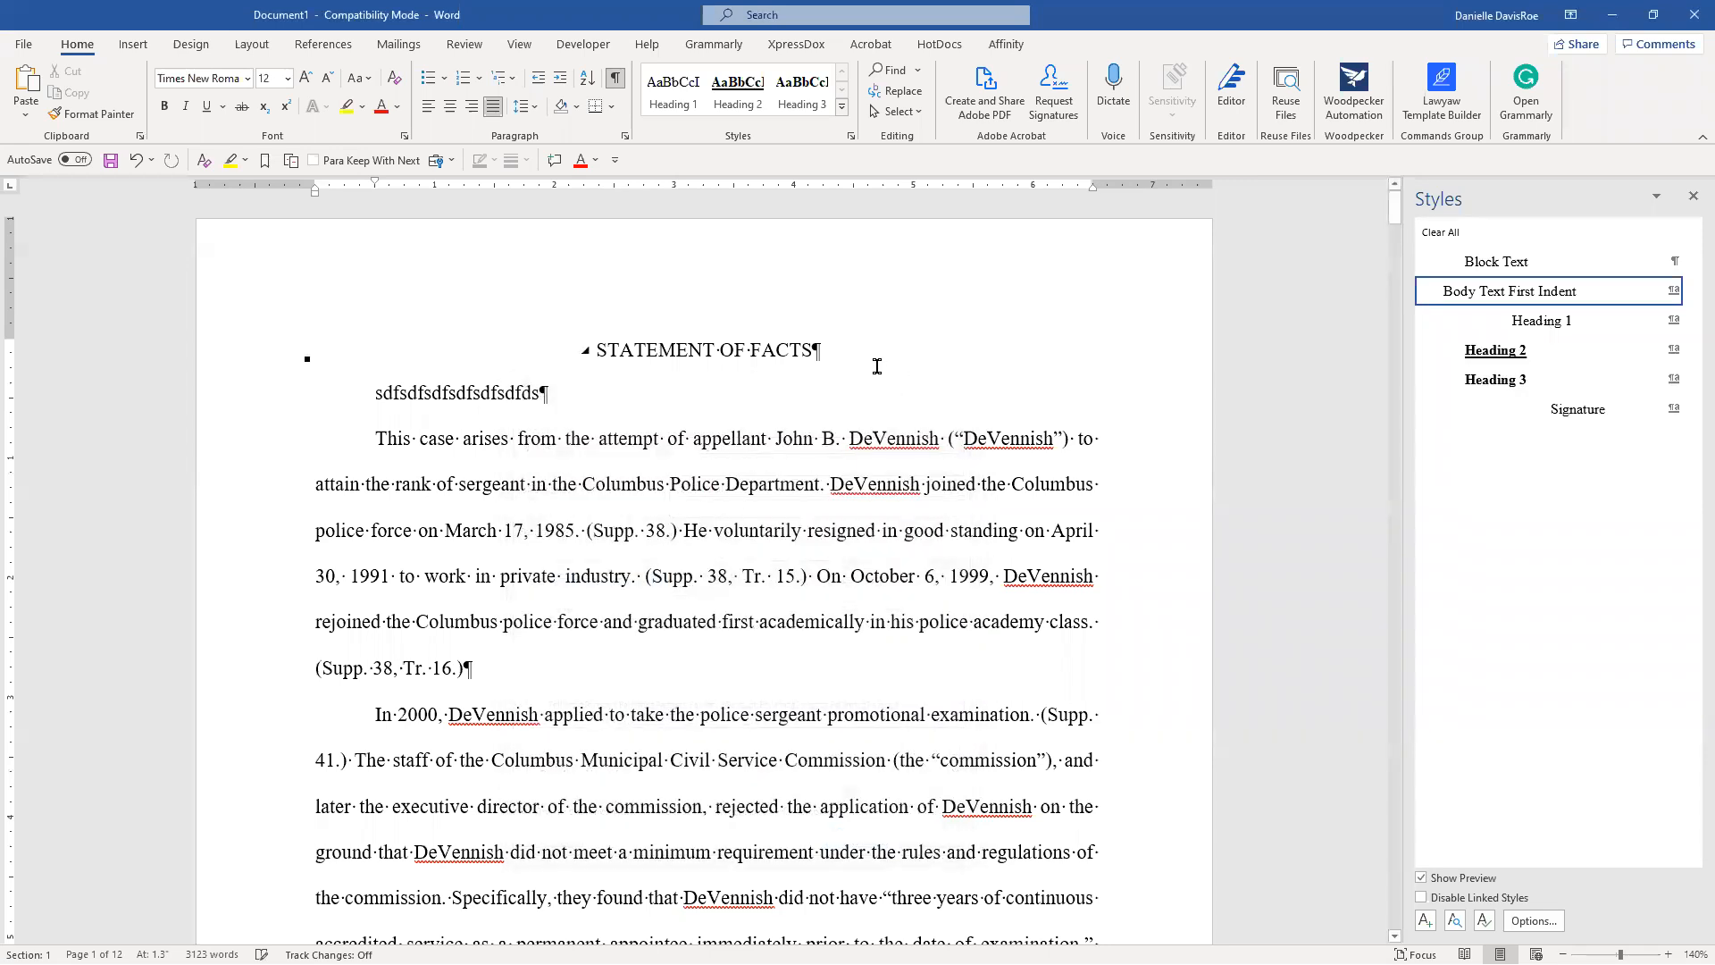
Add the line "Kdjlfks fjskldfjsklf js" below the STATEMENT OF FACTS heading and apply Body Text First Indent to it.
key("Return")
type("Kdjlfks fjskldfjsklf js")
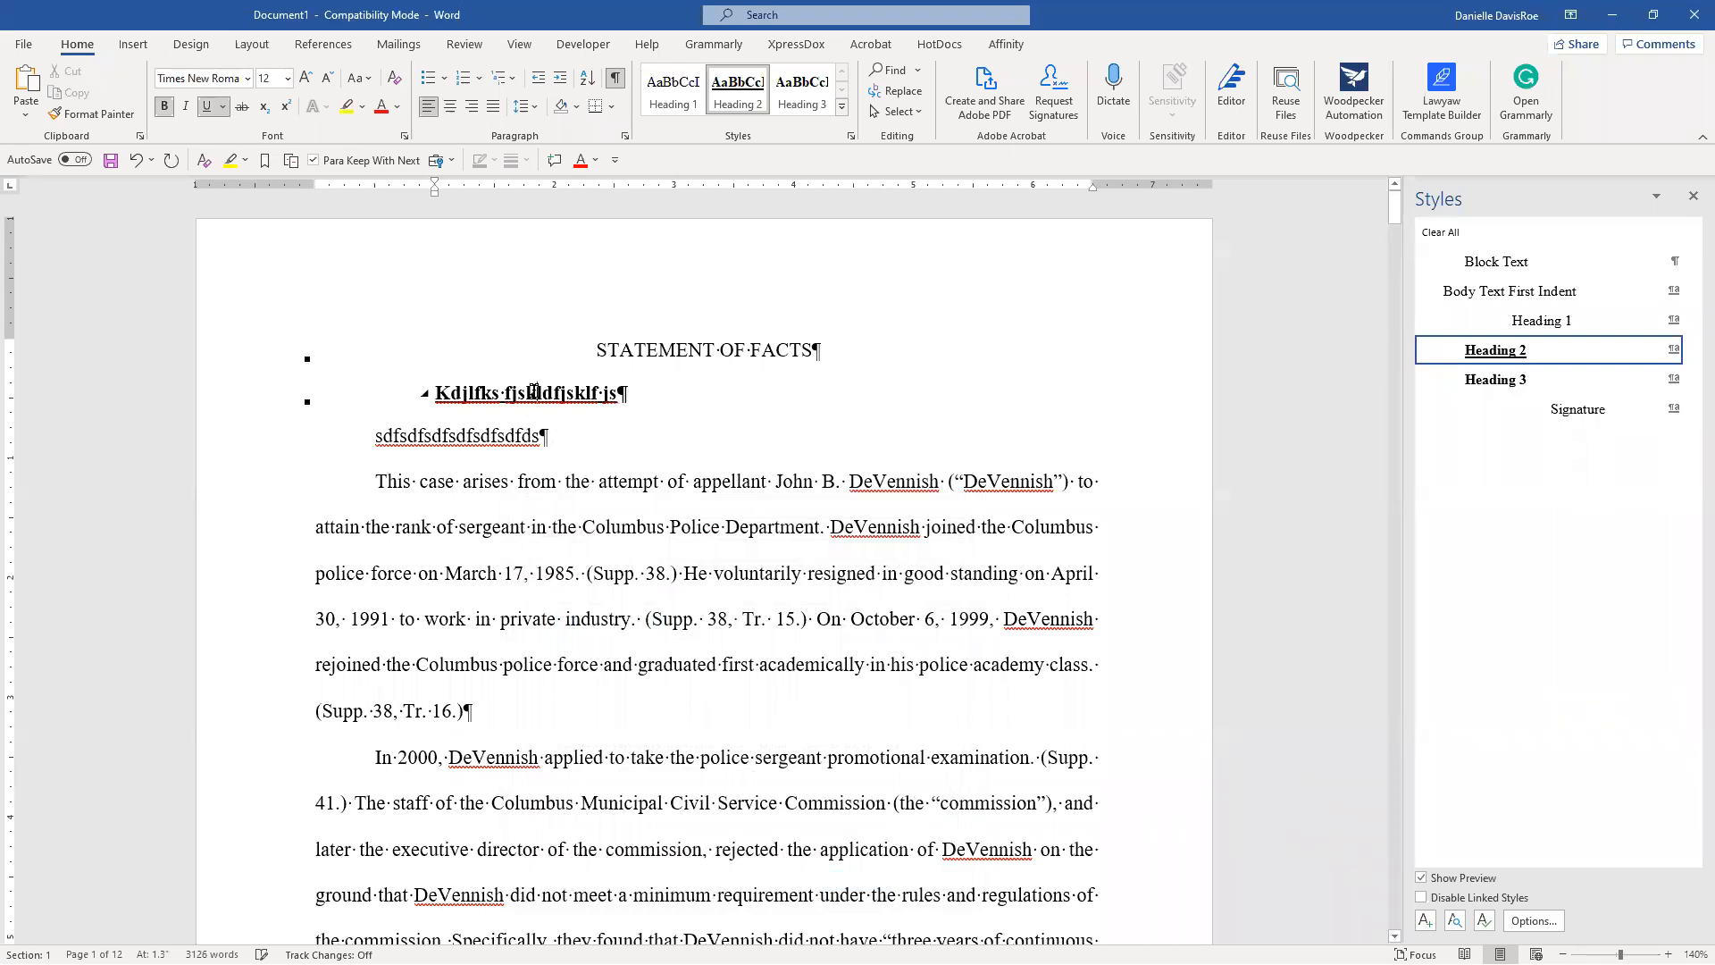
left_click(1465, 290)
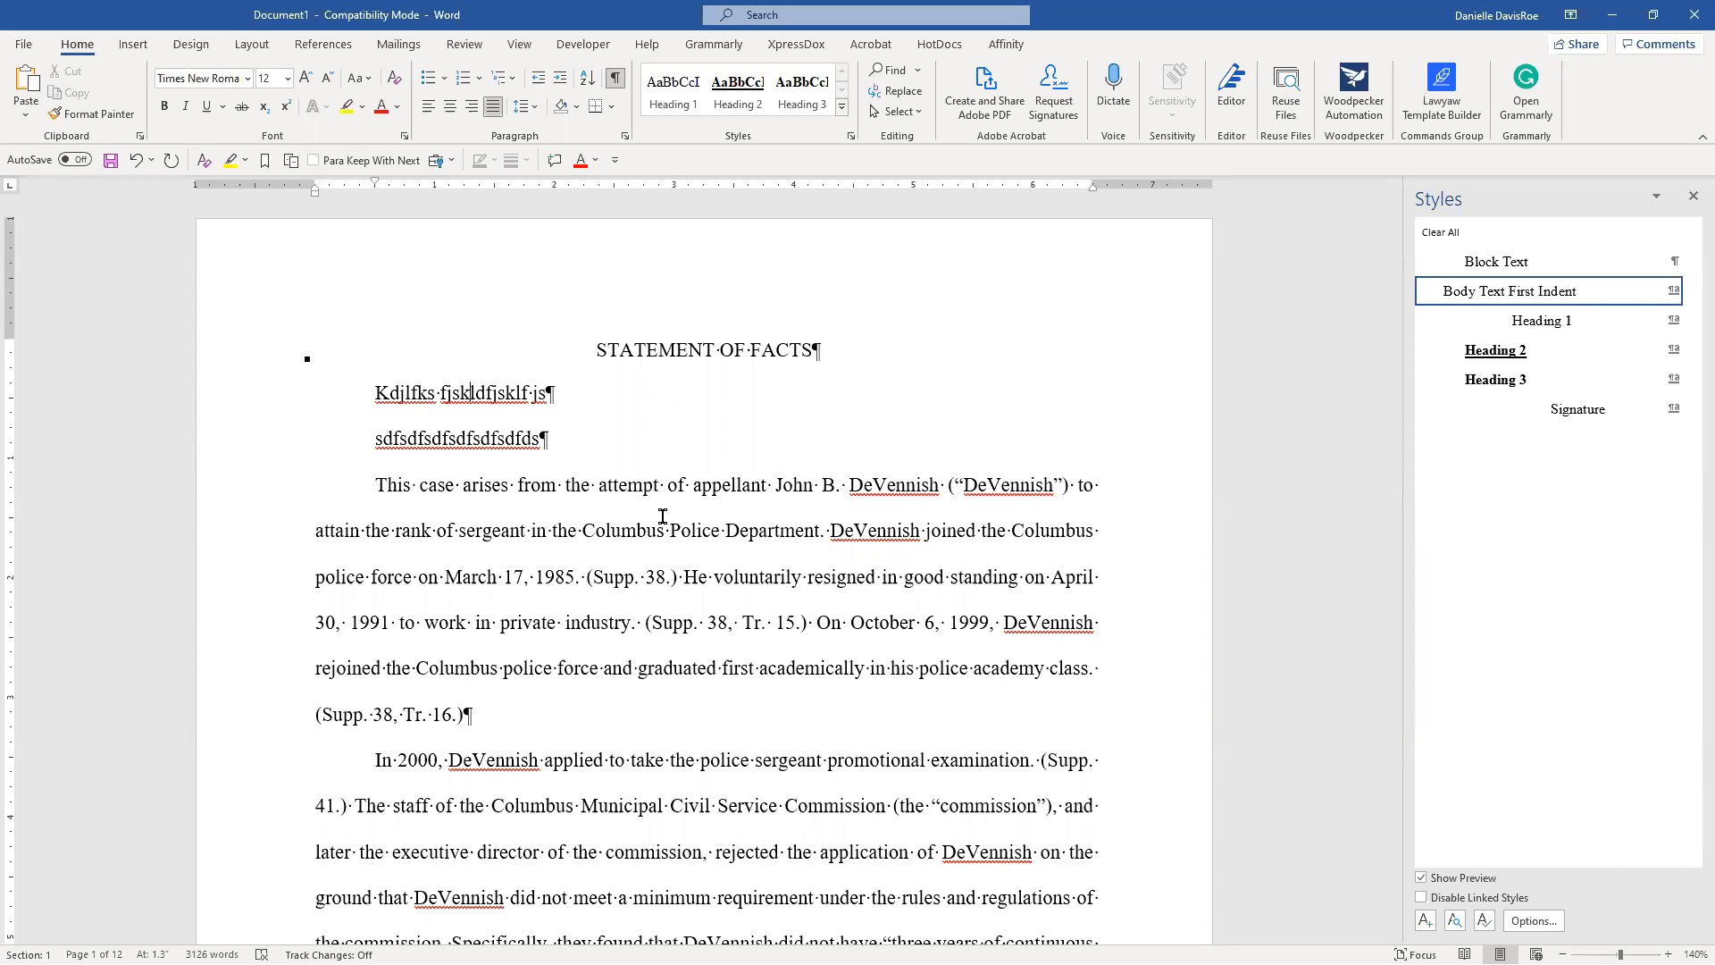
Examine the full list of built-in styles in a new blank document, and return to Document1.
key("ctrl+n")
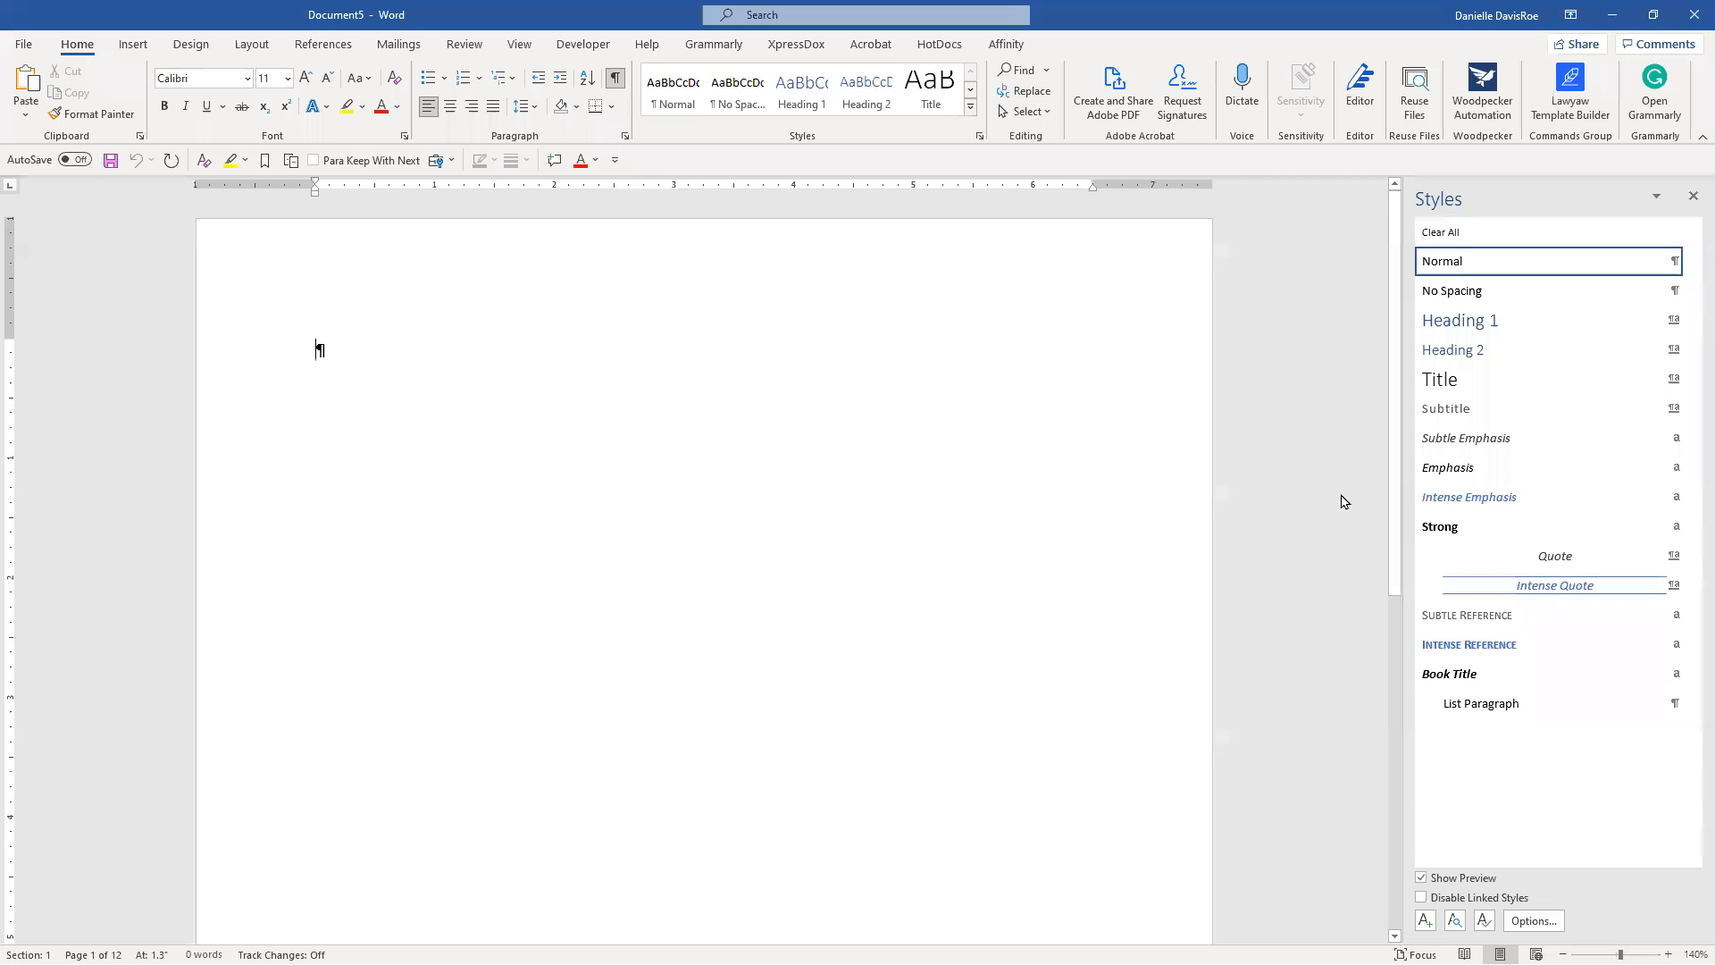
left_click(1485, 920)
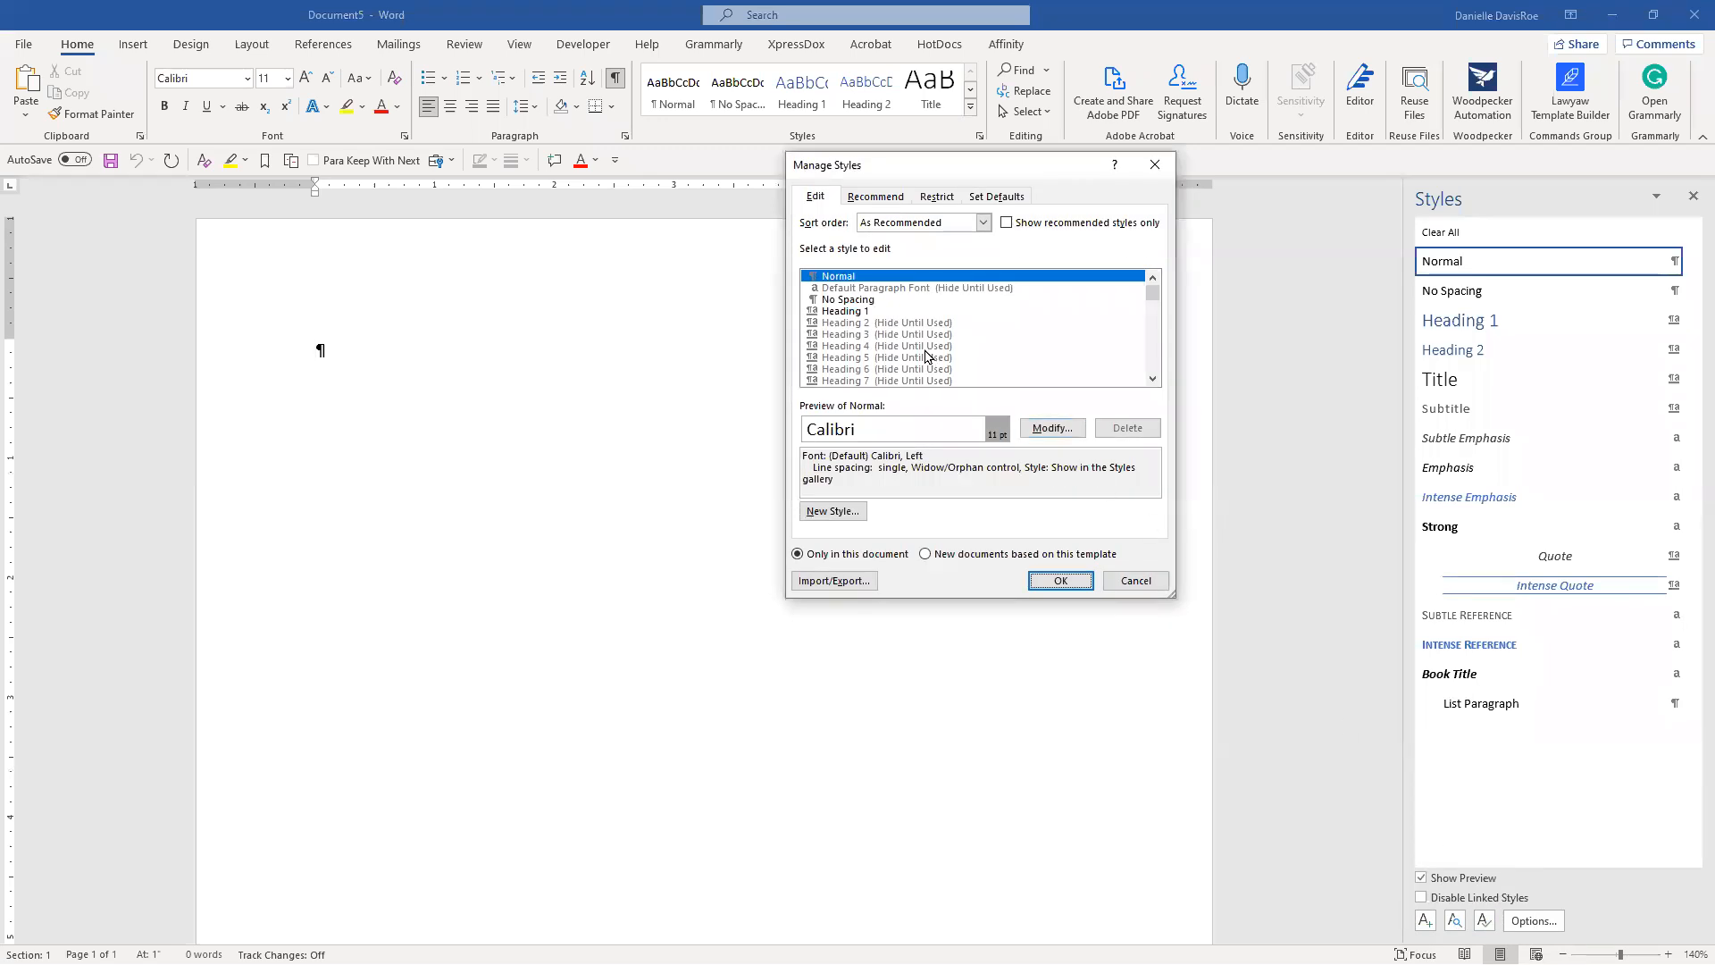
left_click_drag(1153, 300, 1153, 364)
left_click(1136, 581)
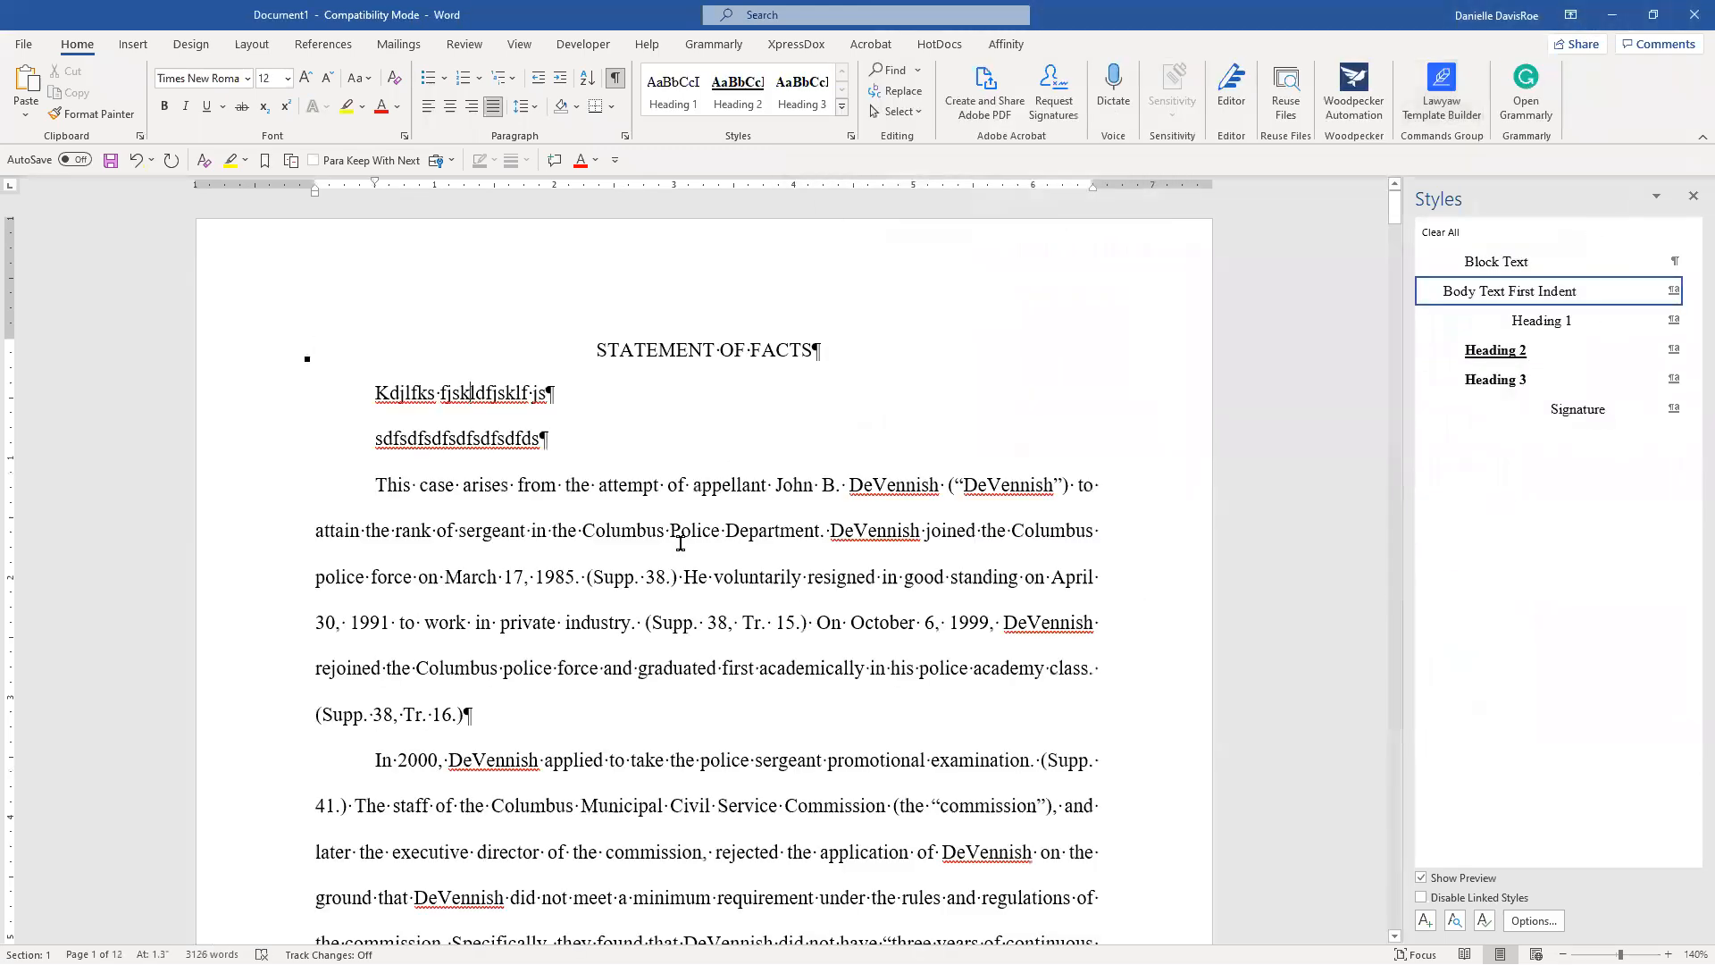
Insert a new paragraph reading "Exhibit A" after the brief's first body paragraph, which ends with "(Supp. 38, Tr. 16.)".
left_click(681, 538)
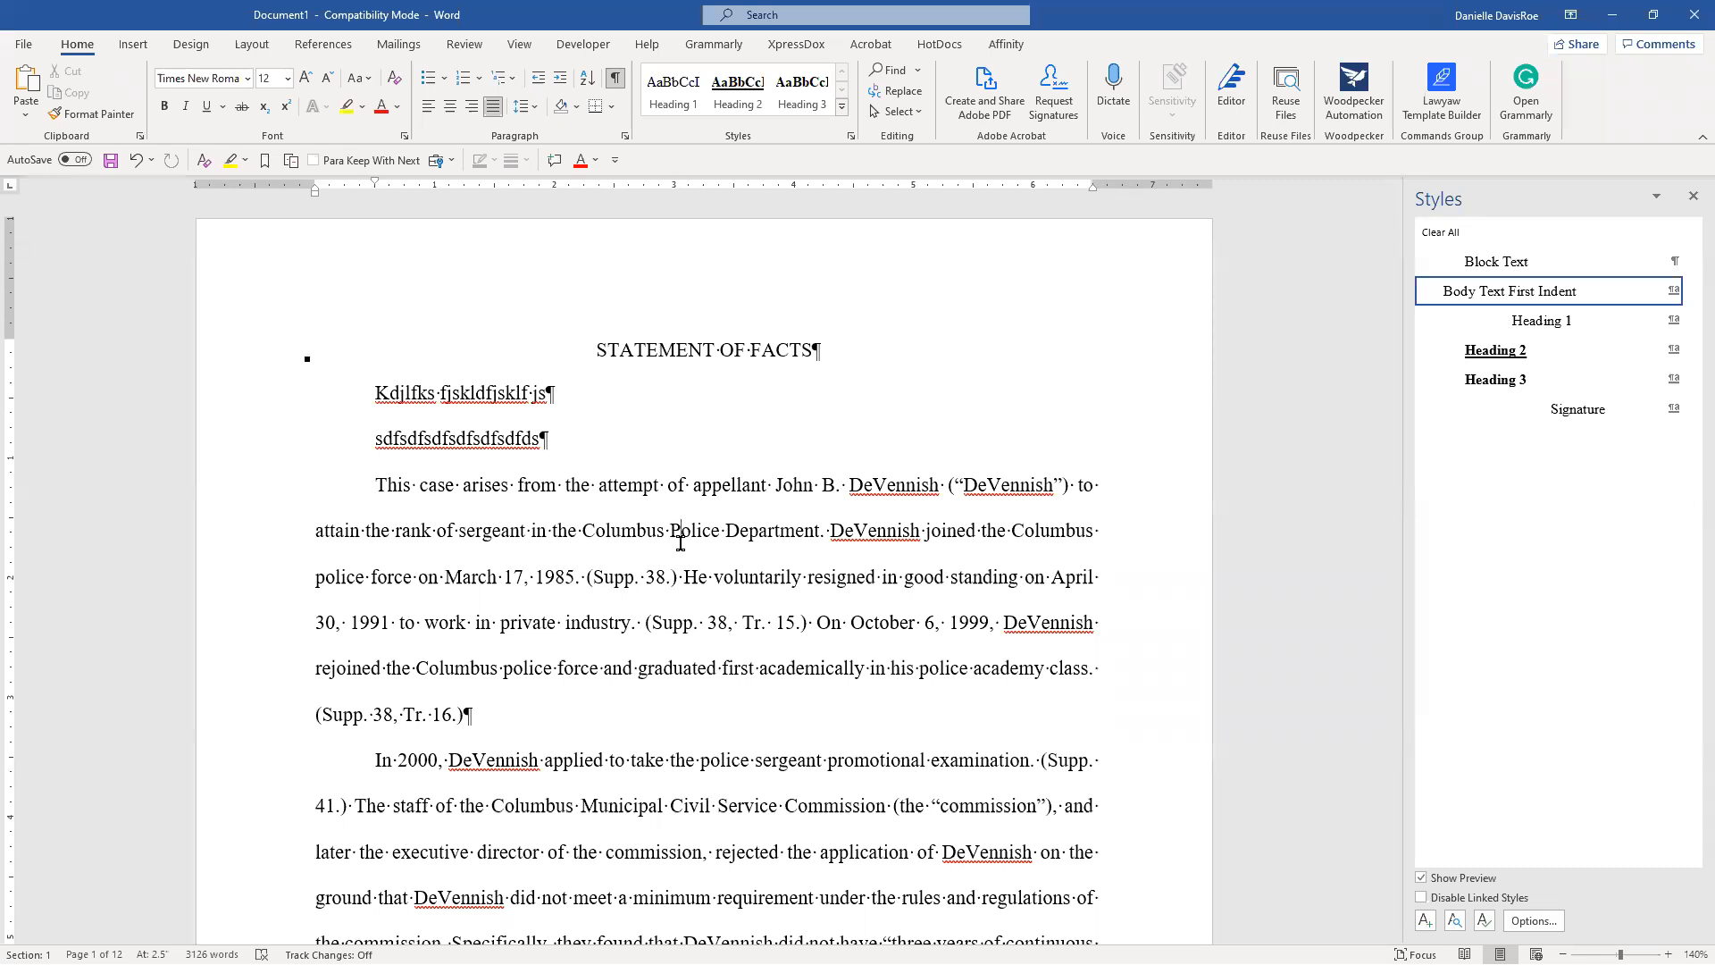
key("Return")
type("Exhibit A")
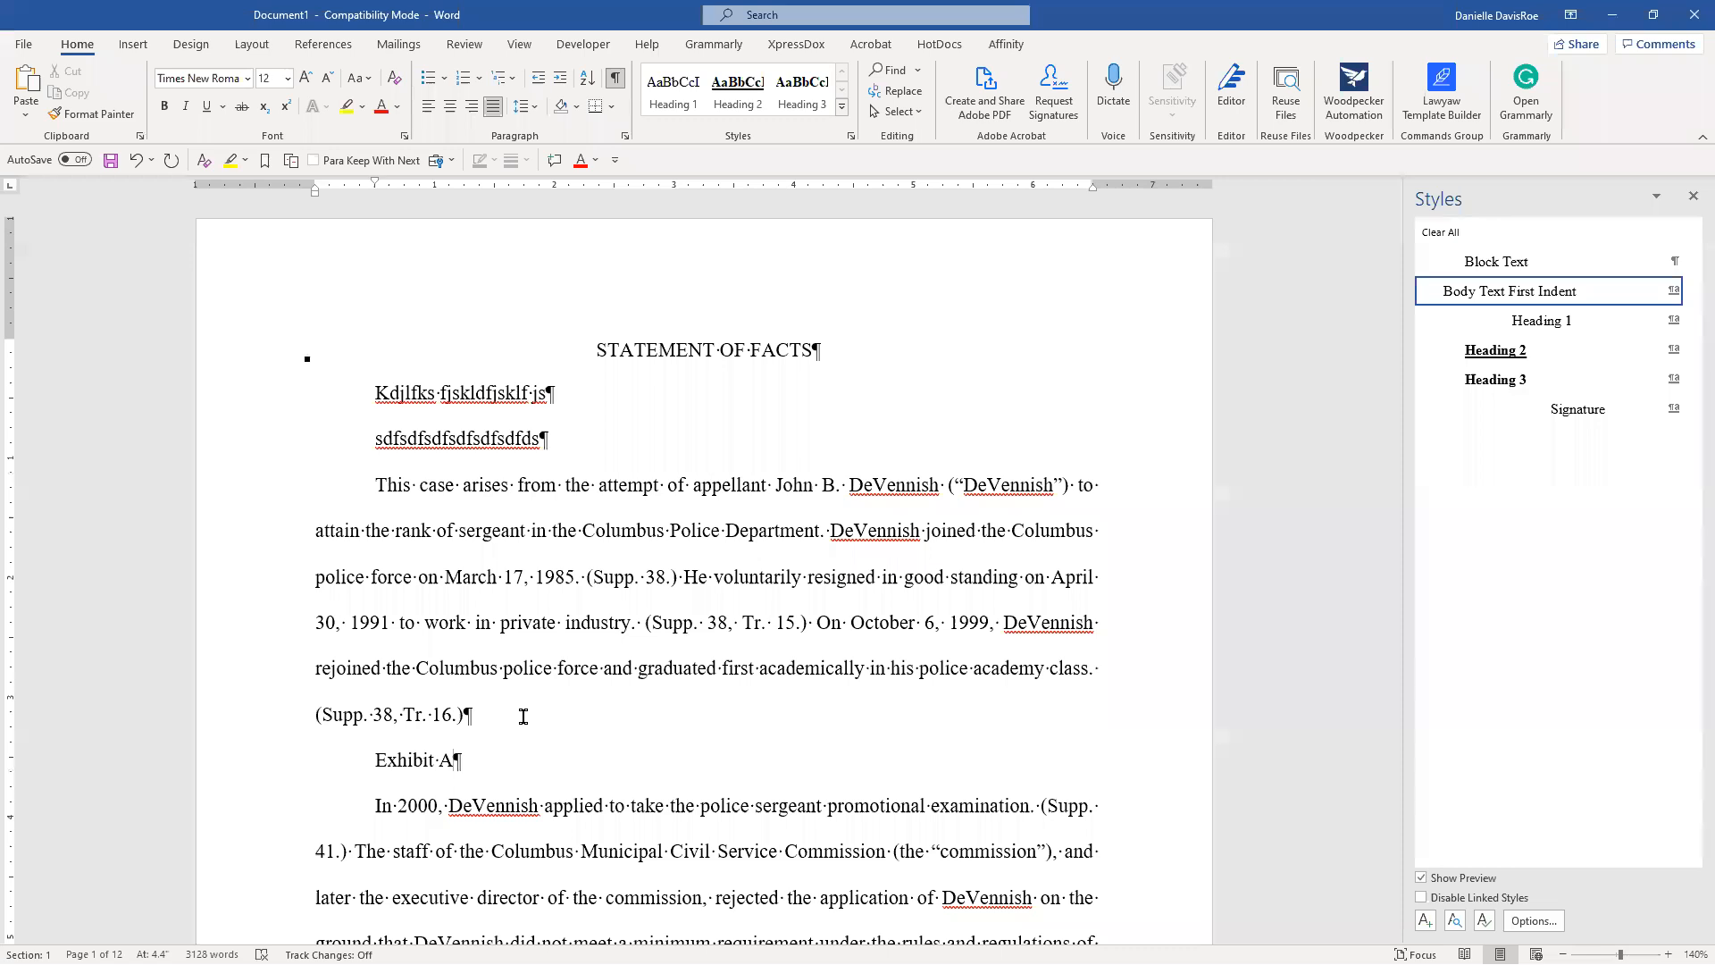
Clear all formatting from the Exhibit A paragraph.
left_click(363, 766)
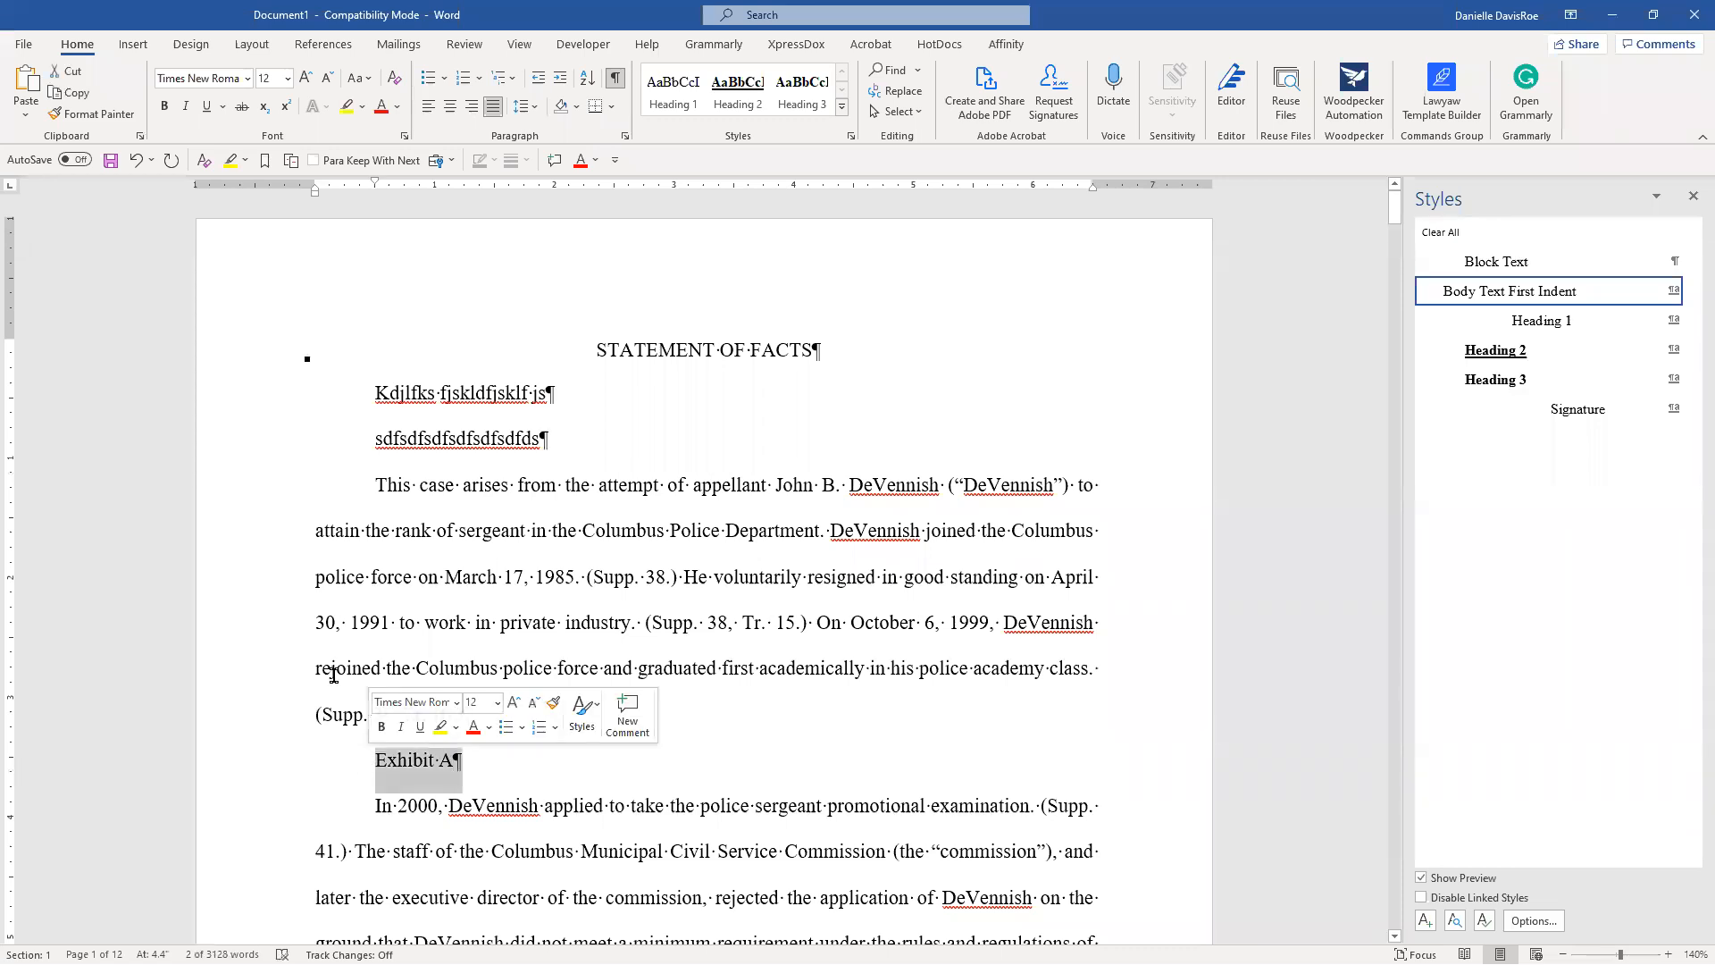
left_click(398, 83)
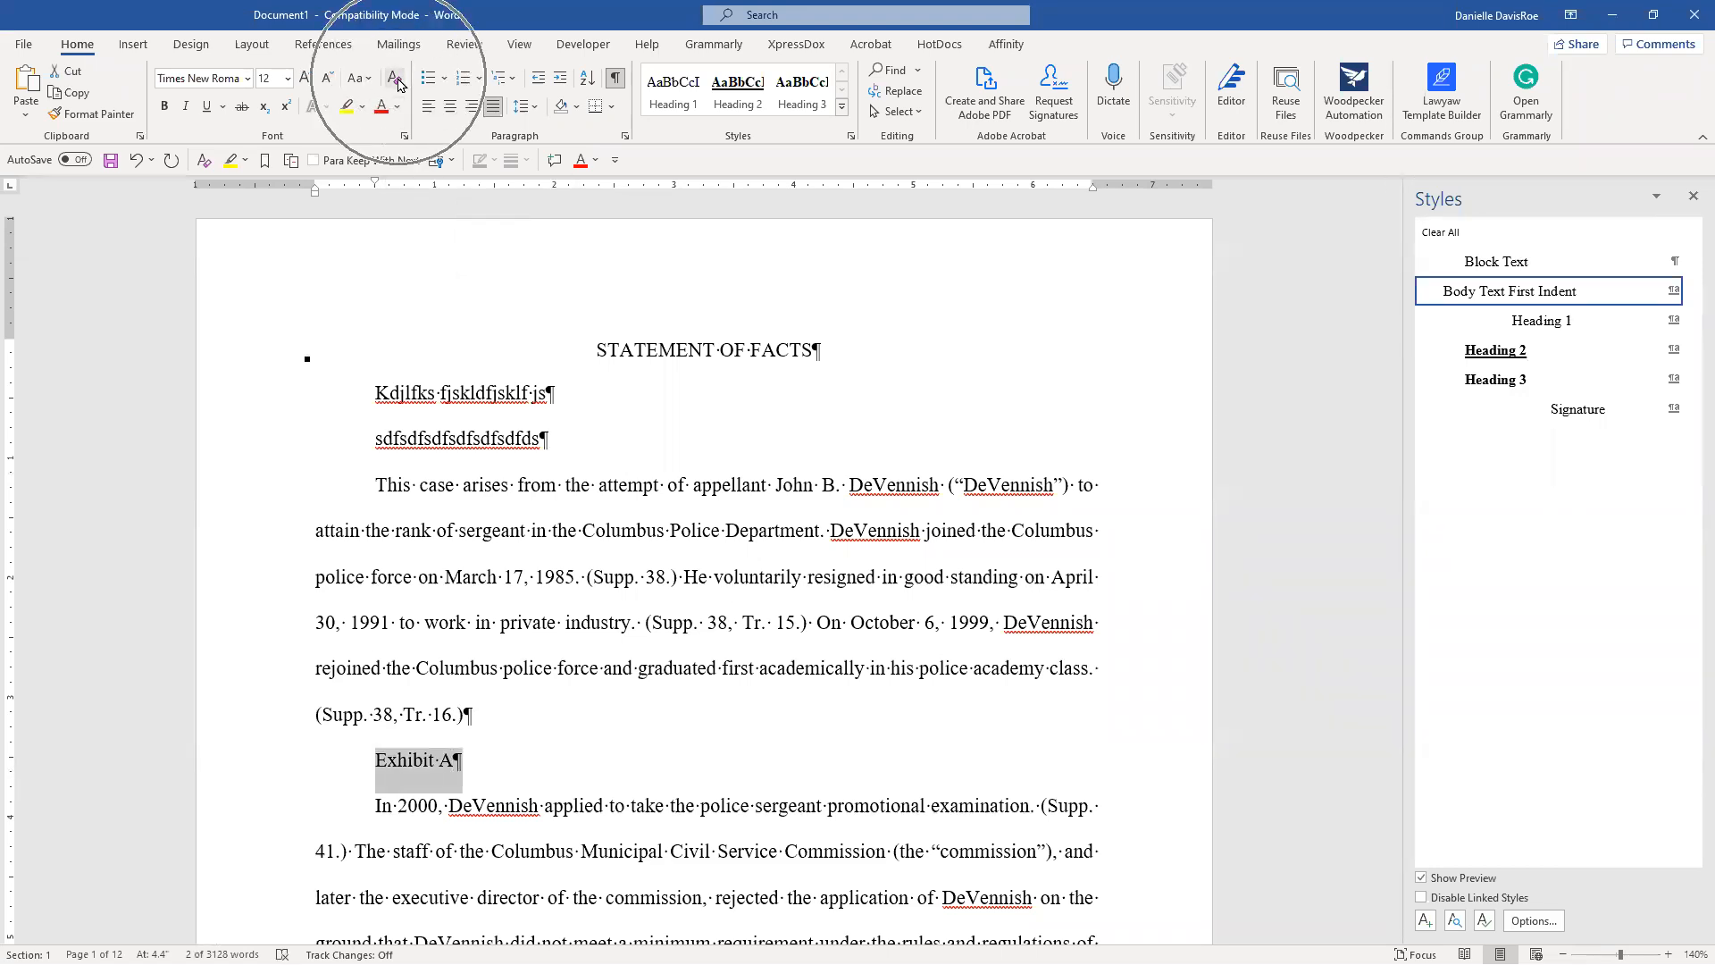
key("ctrl")
key("ctrl")
left_click(397, 84)
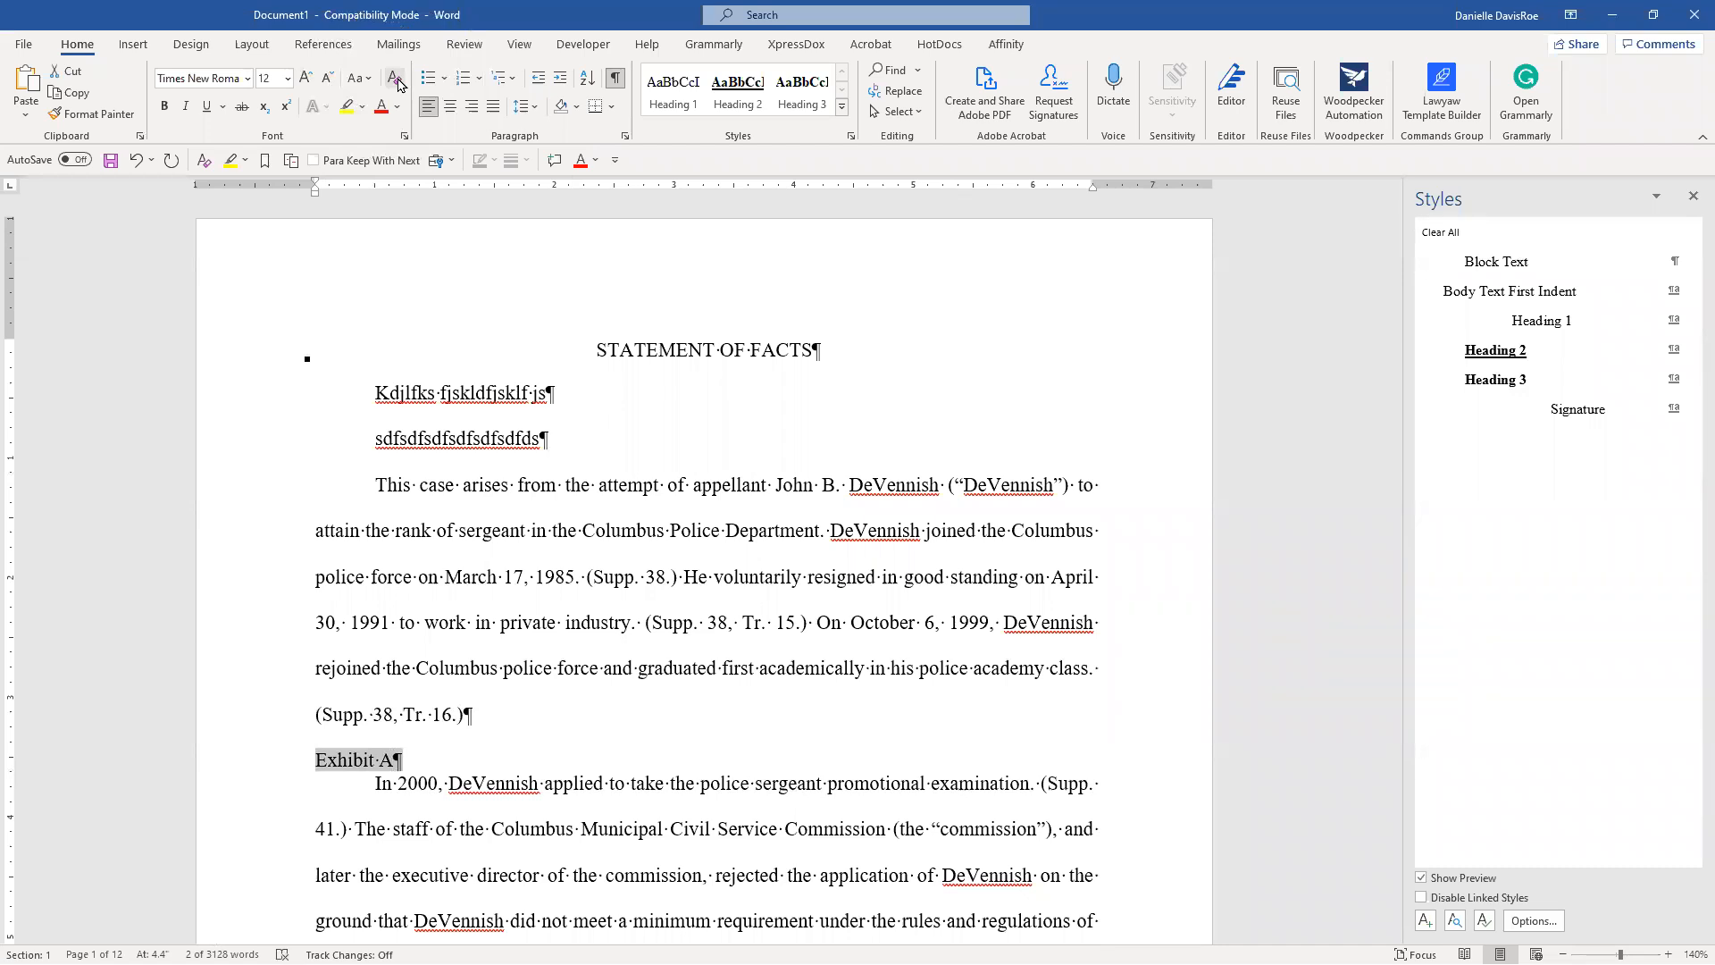
Center the Exhibit A paragraph and make it bold and underlined.
left_click(393, 762)
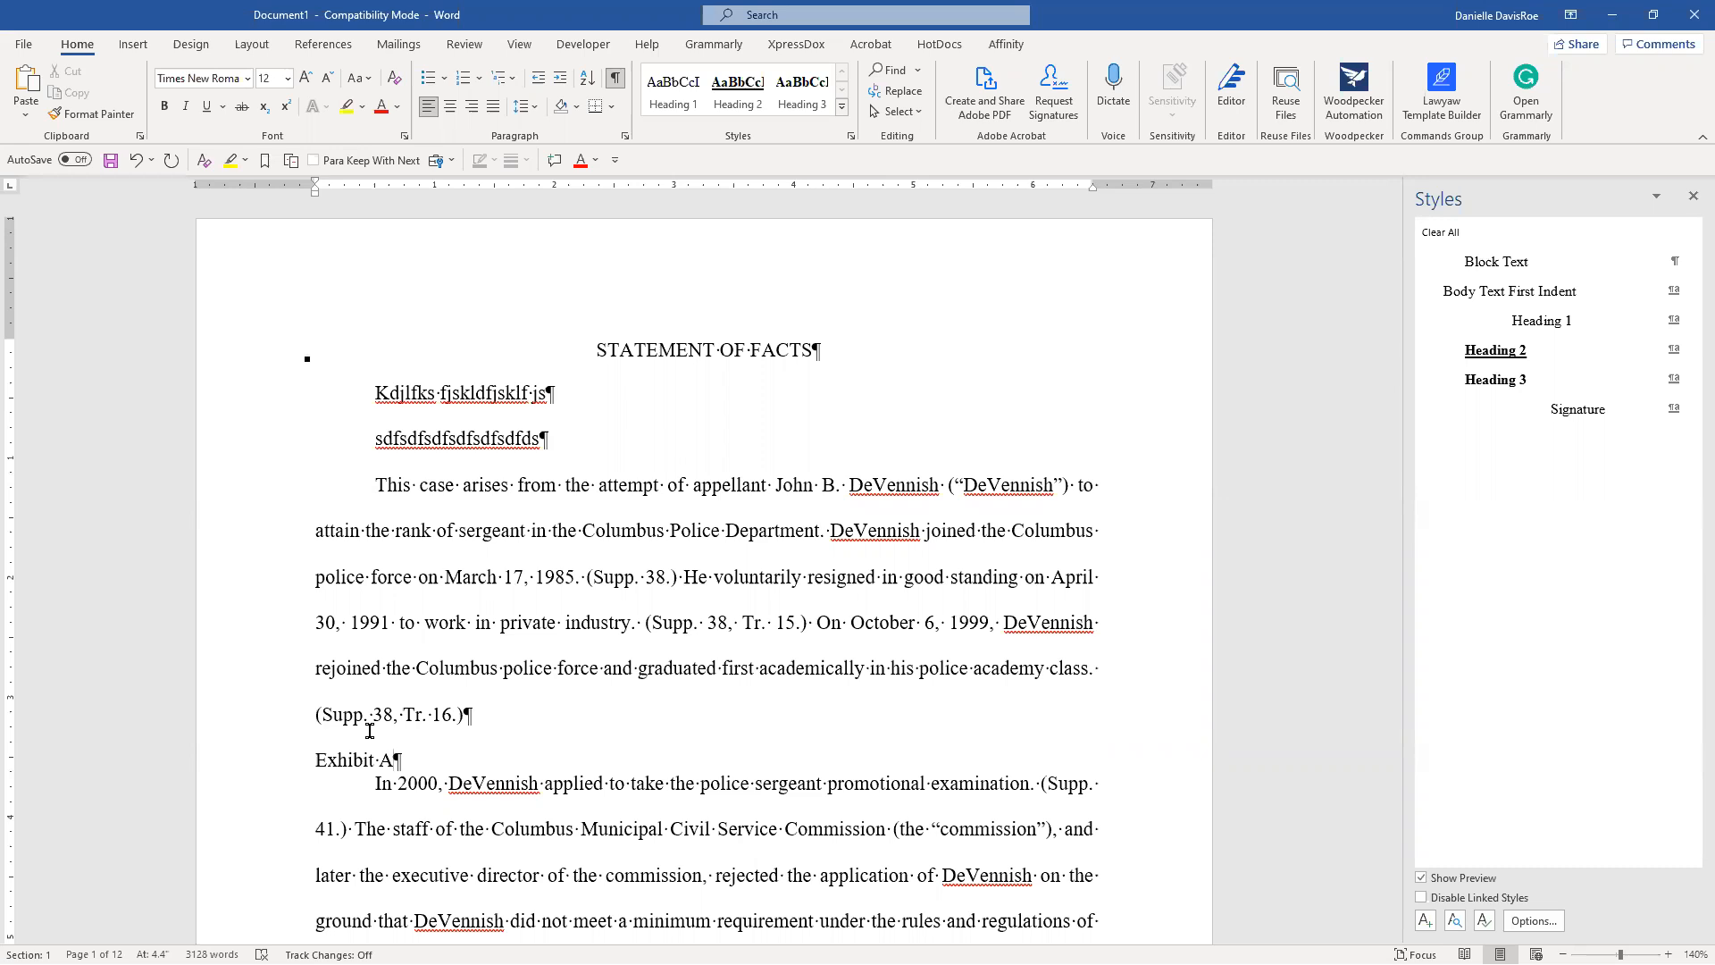
left_click(284, 769)
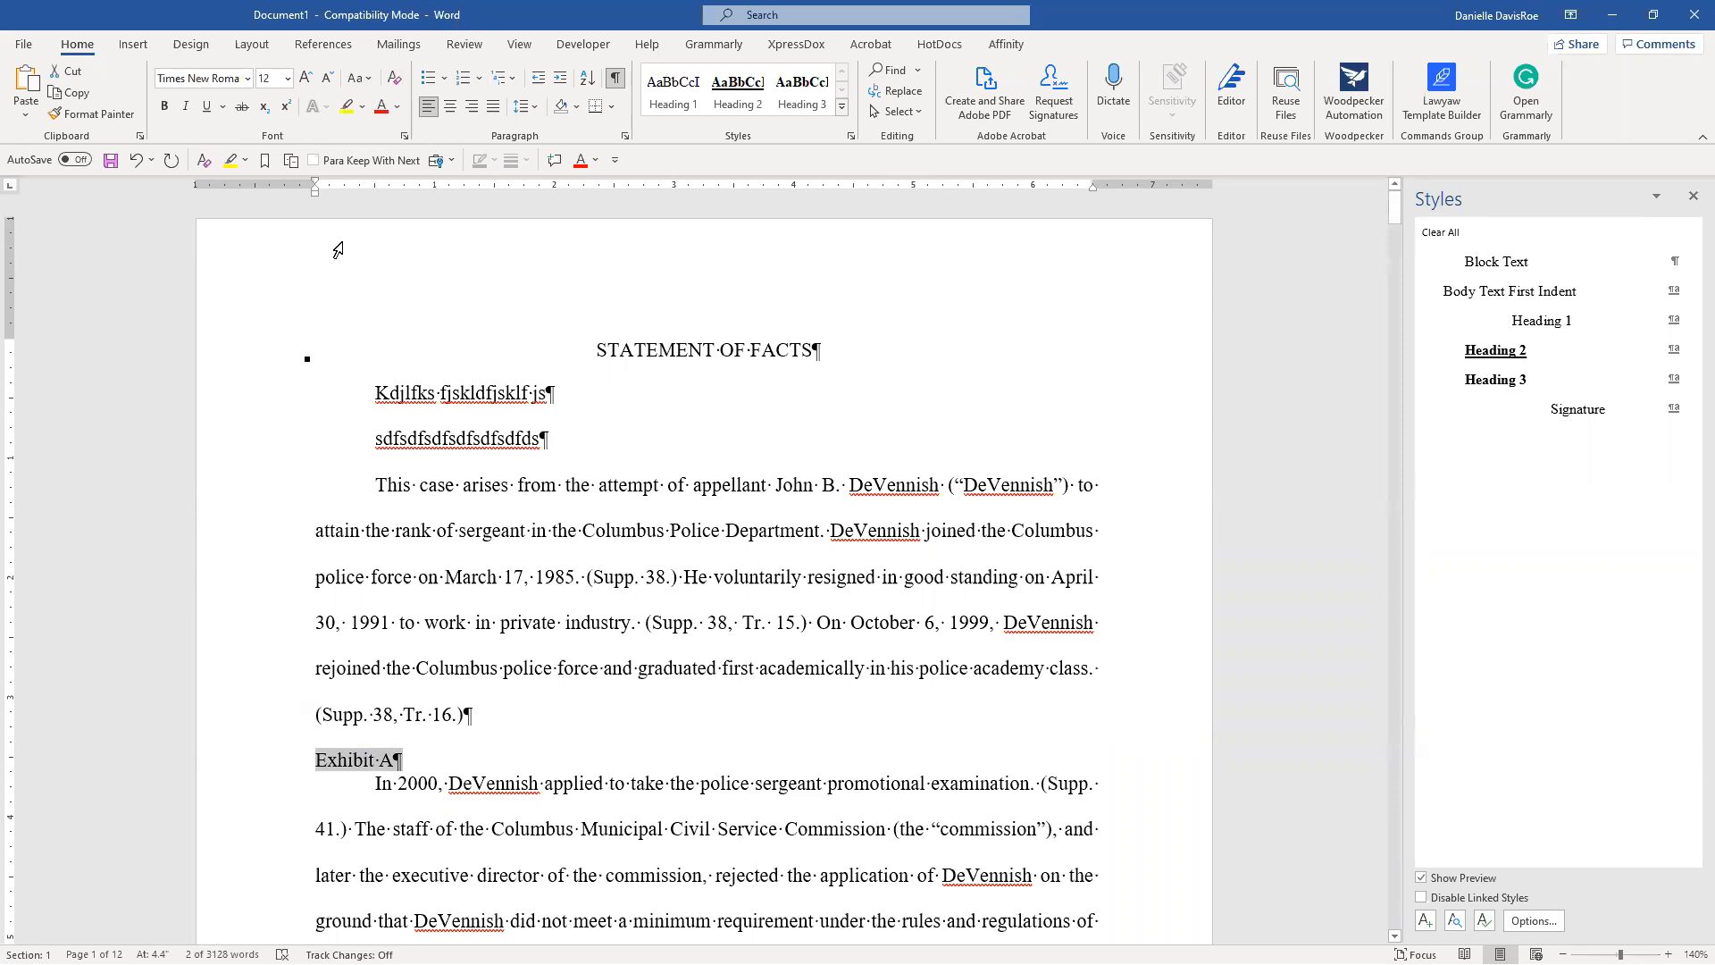
left_click(453, 108)
left_click(167, 108)
left_click(206, 107)
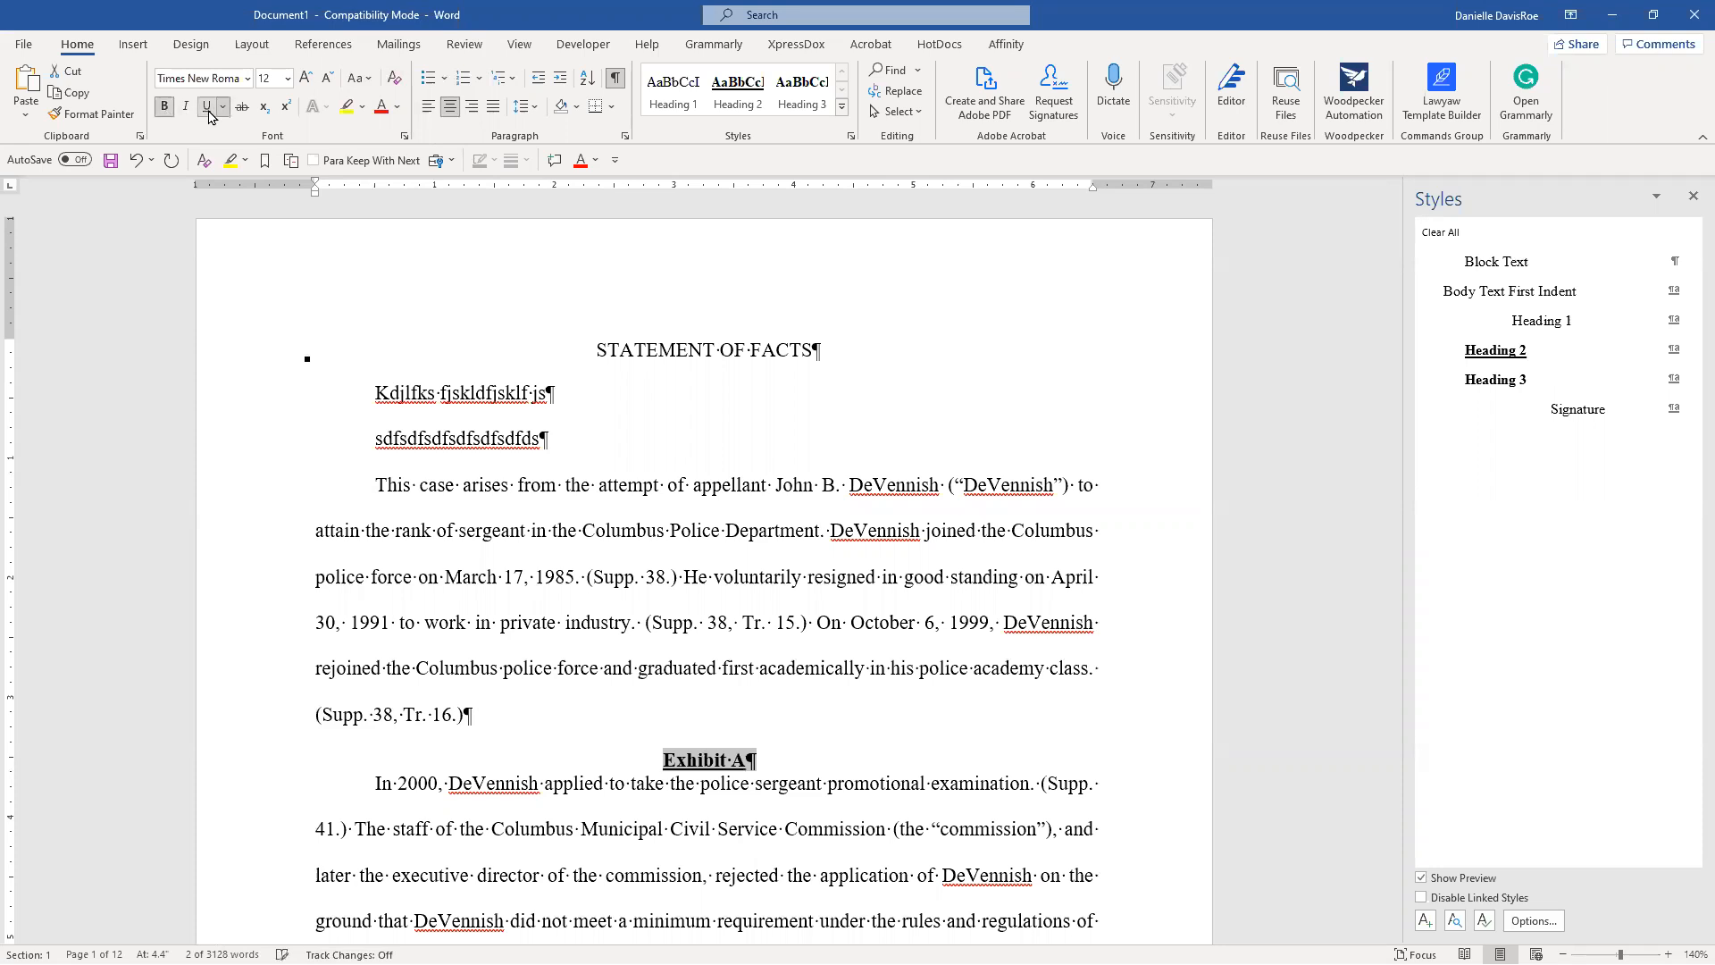
Set the Exhibit A paragraph's spacing after to 12 pt.
left_click(625, 136)
left_click(1285, 396)
left_click(1285, 397)
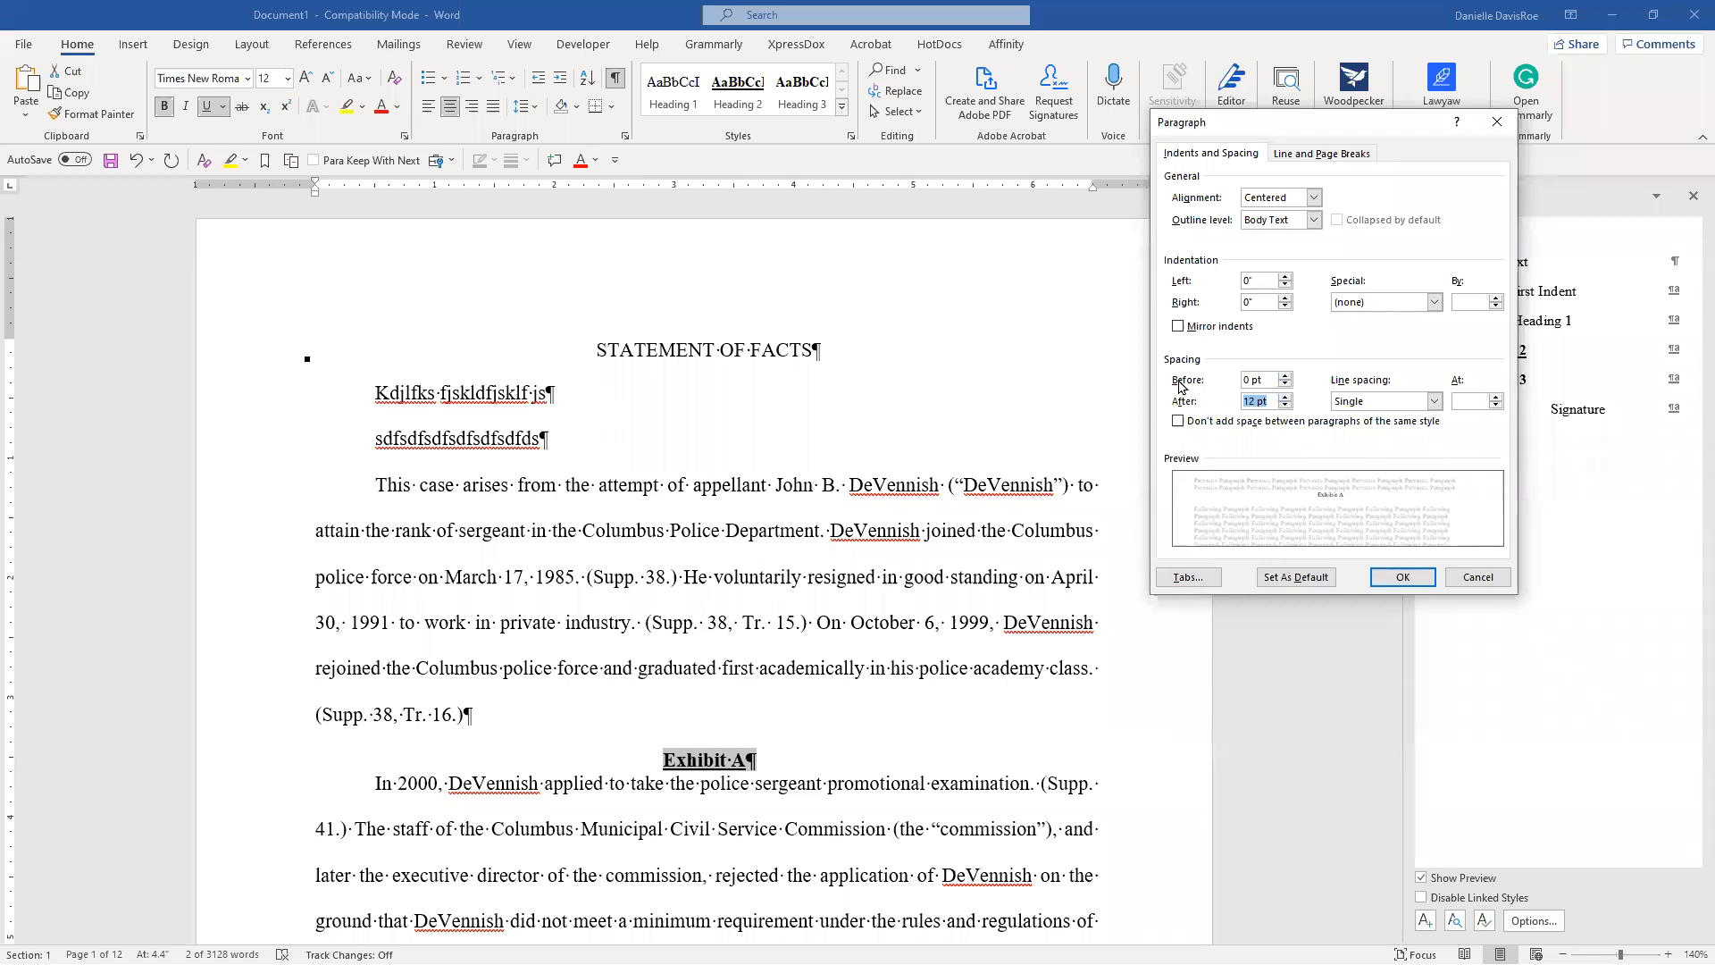
key("ctrl")
key("ctrl")
key("ctrl")
key("Return")
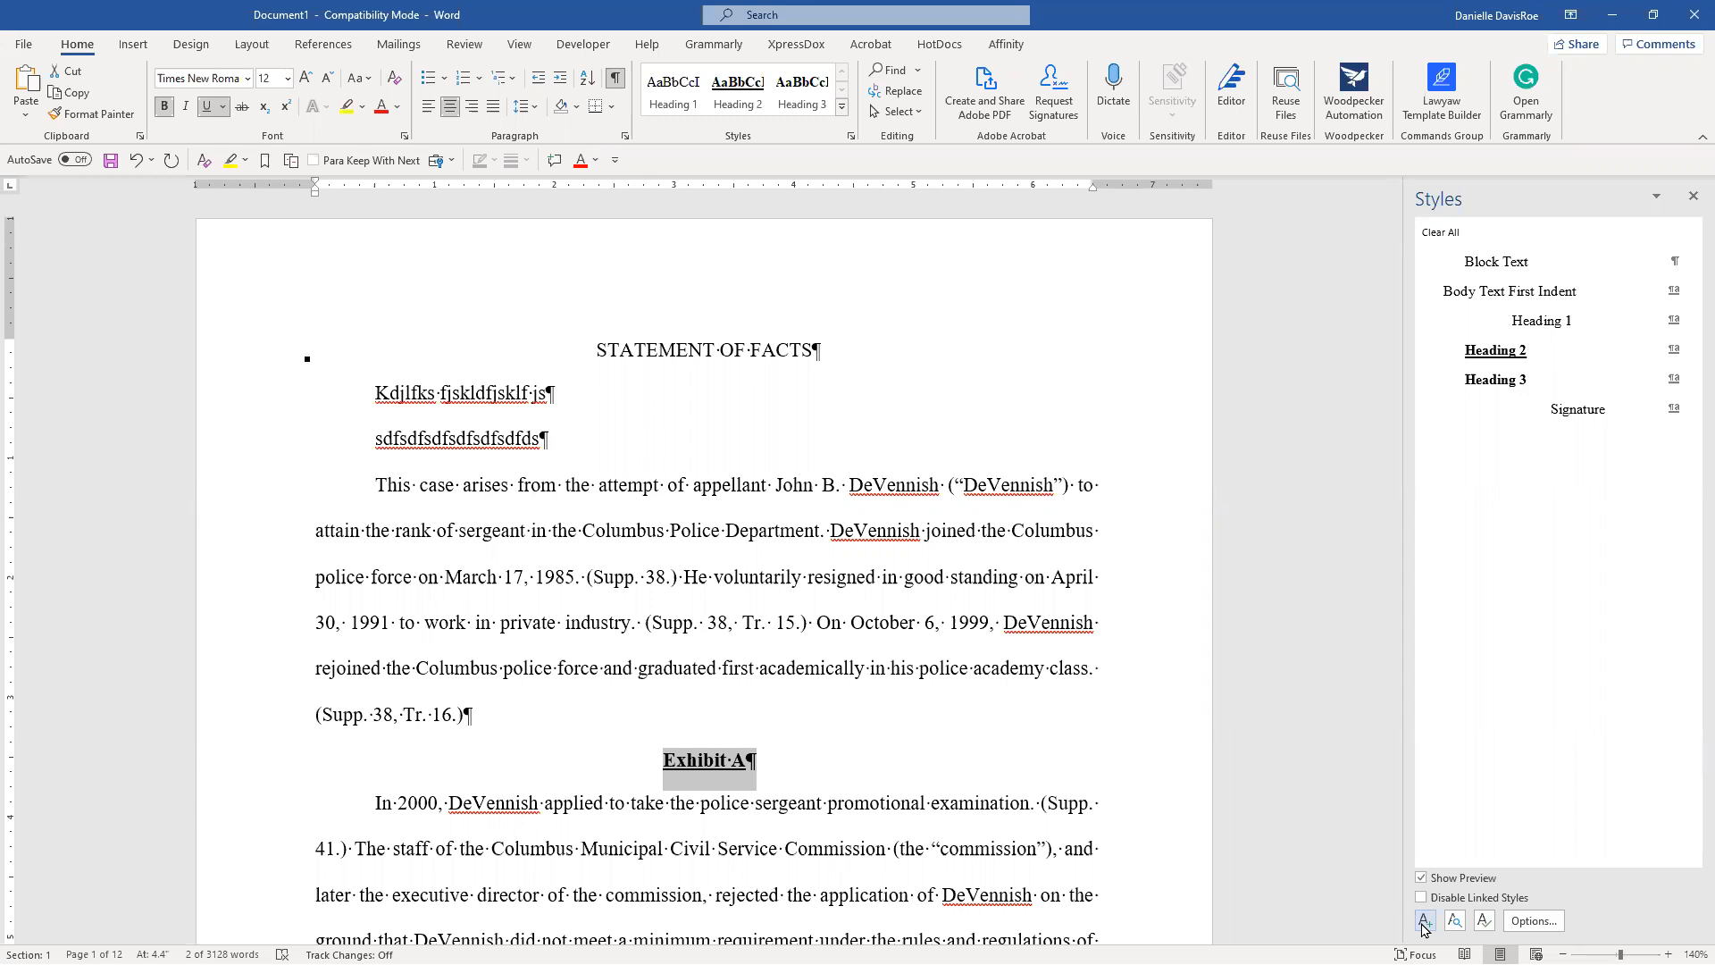
left_click(1425, 921)
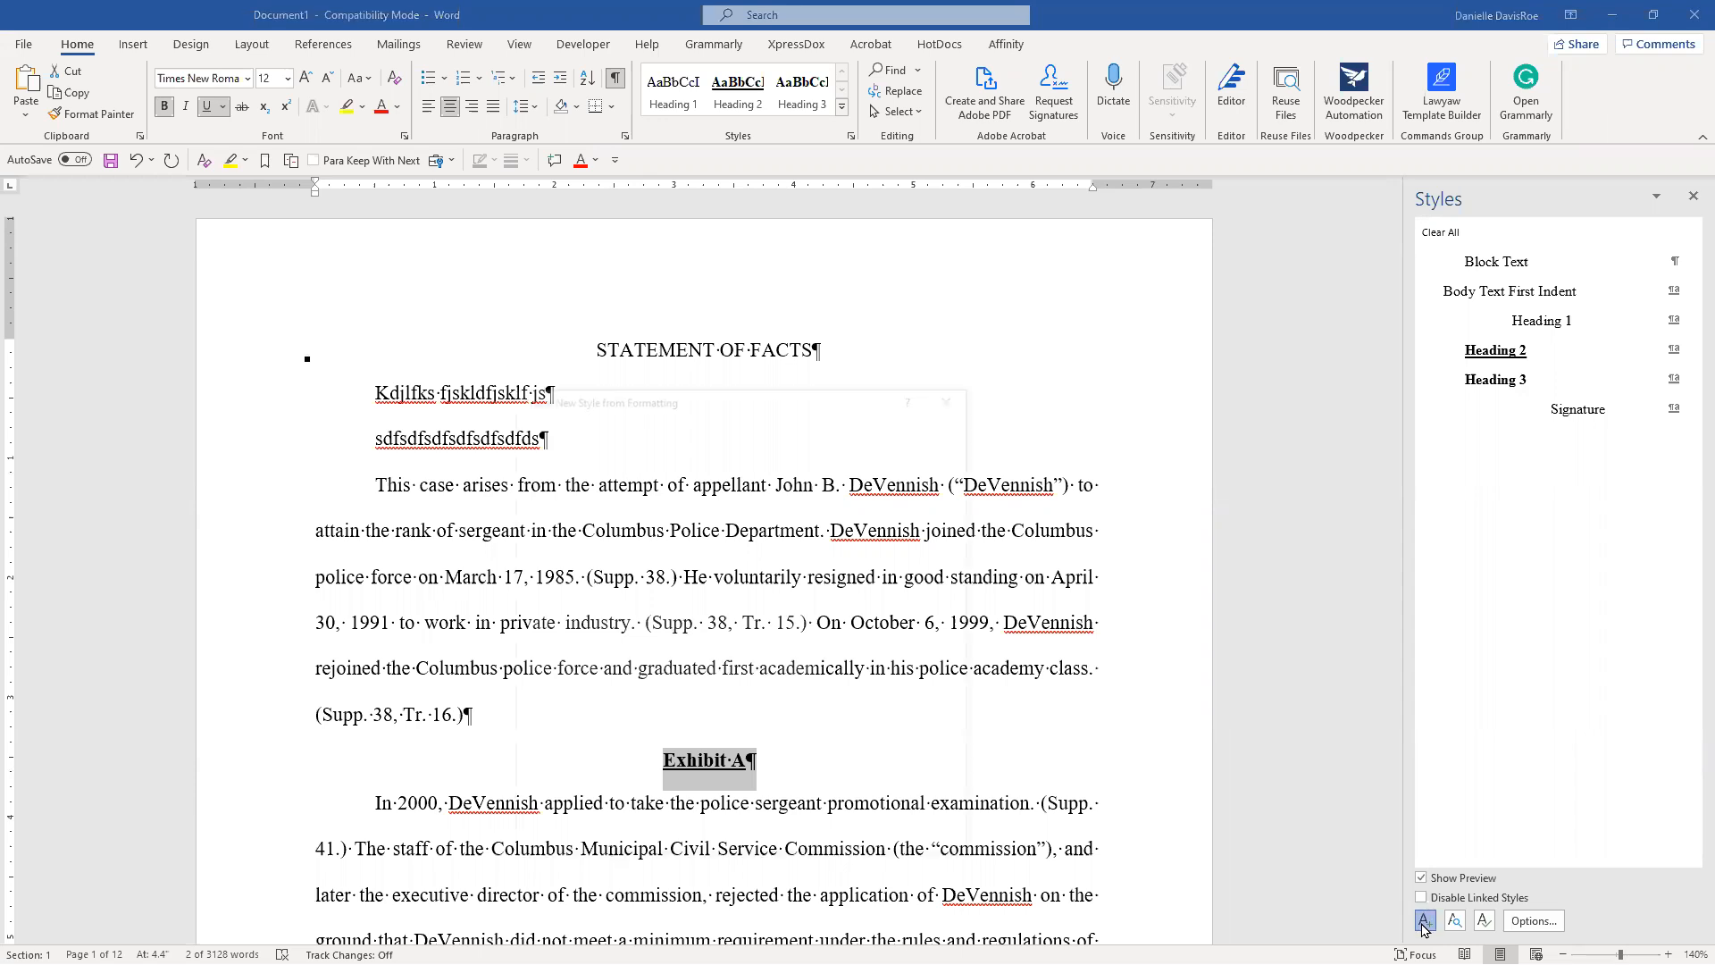
left_click_drag(786, 393, 1023, 253)
left_click(958, 304)
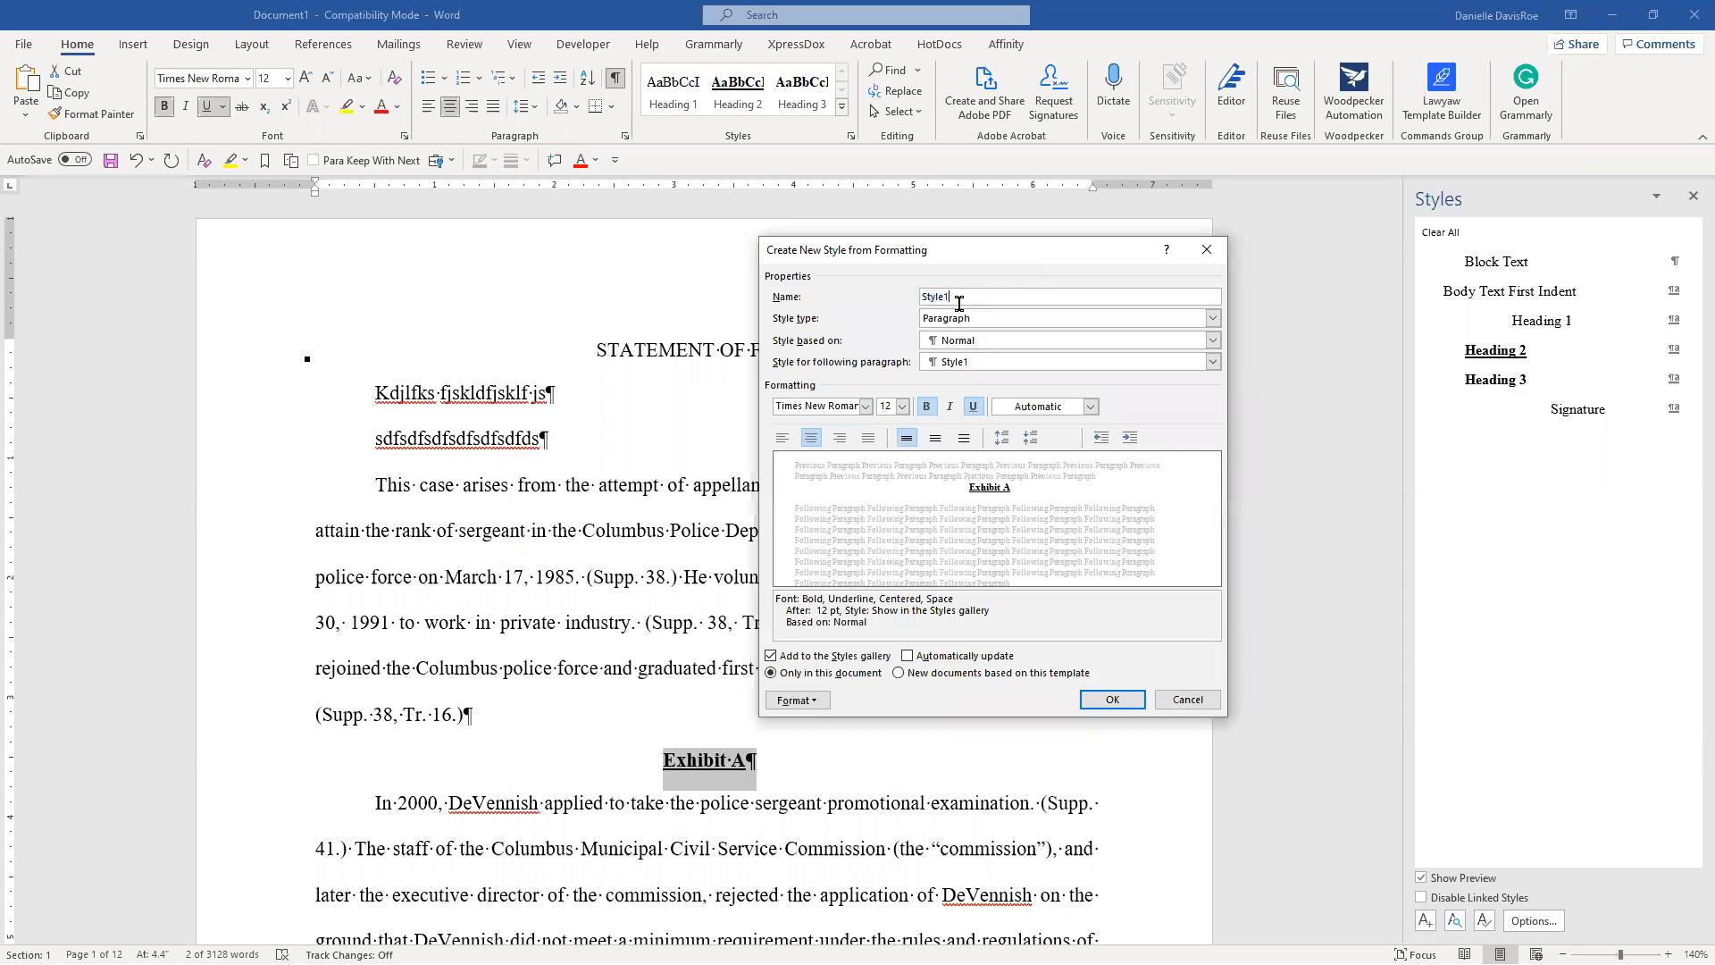
left_click_drag(959, 303, 892, 305)
key("BackSpace")
type("Exhibit")
key("BackSpace")
key("Tab")
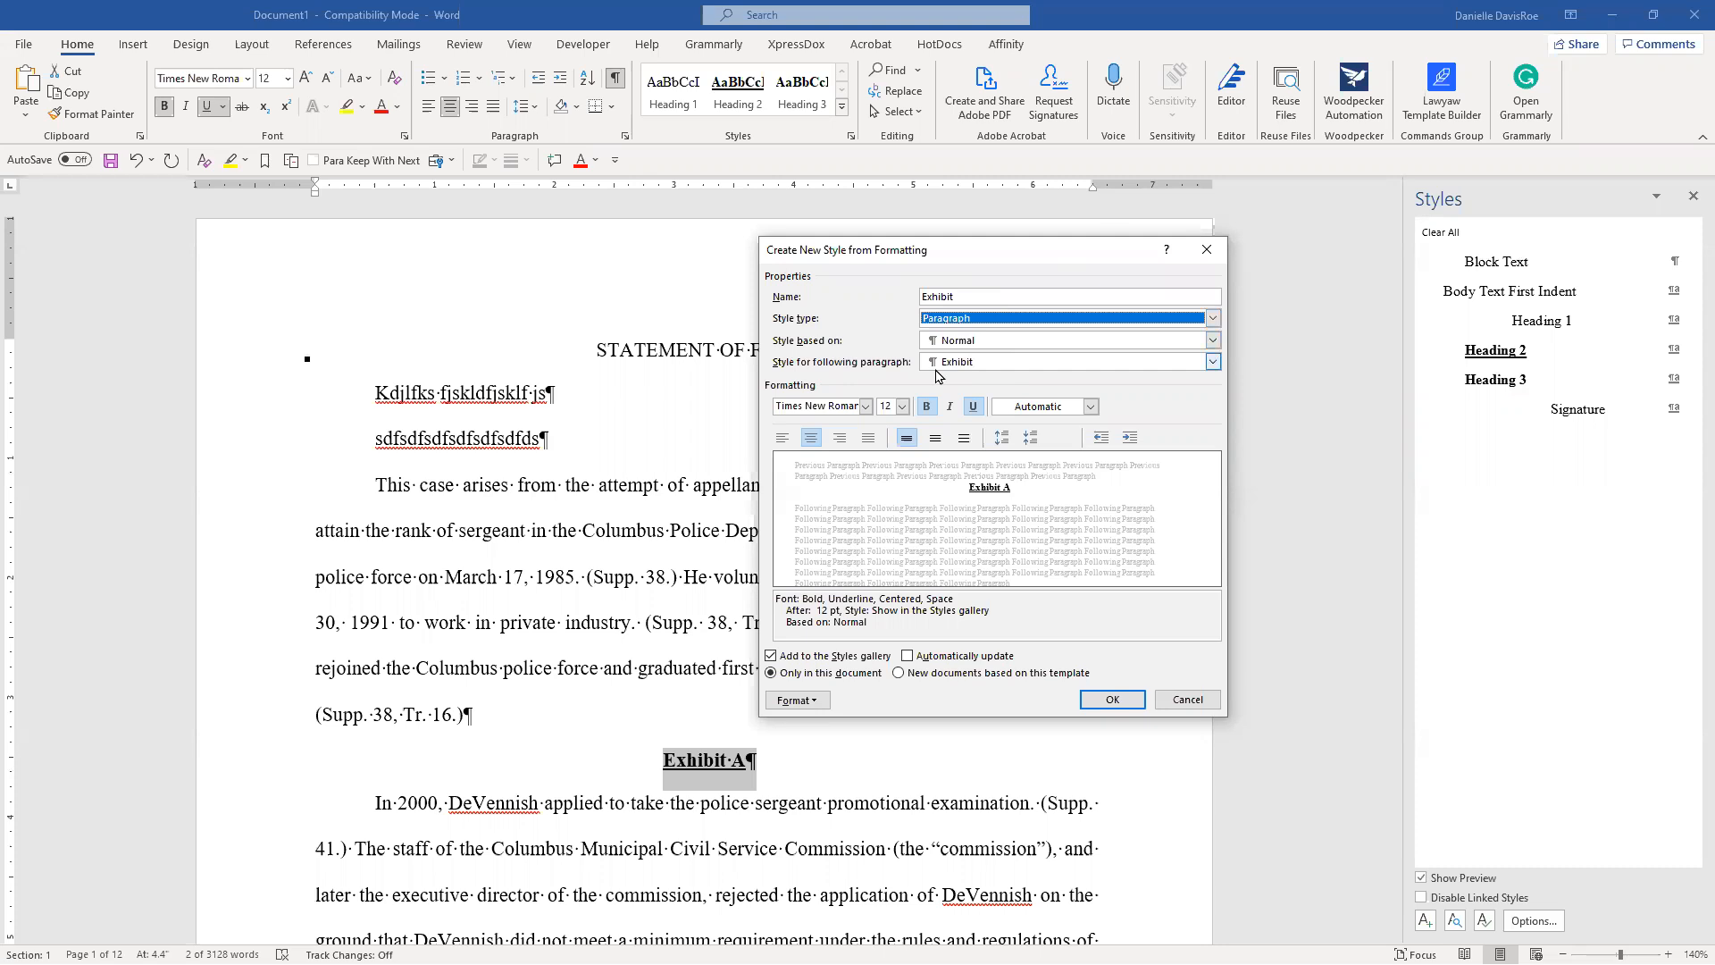
key("ctrl")
left_click(1180, 700)
Make the STATEMENT OF FACTS heading text bold and underlined.
left_click(635, 349)
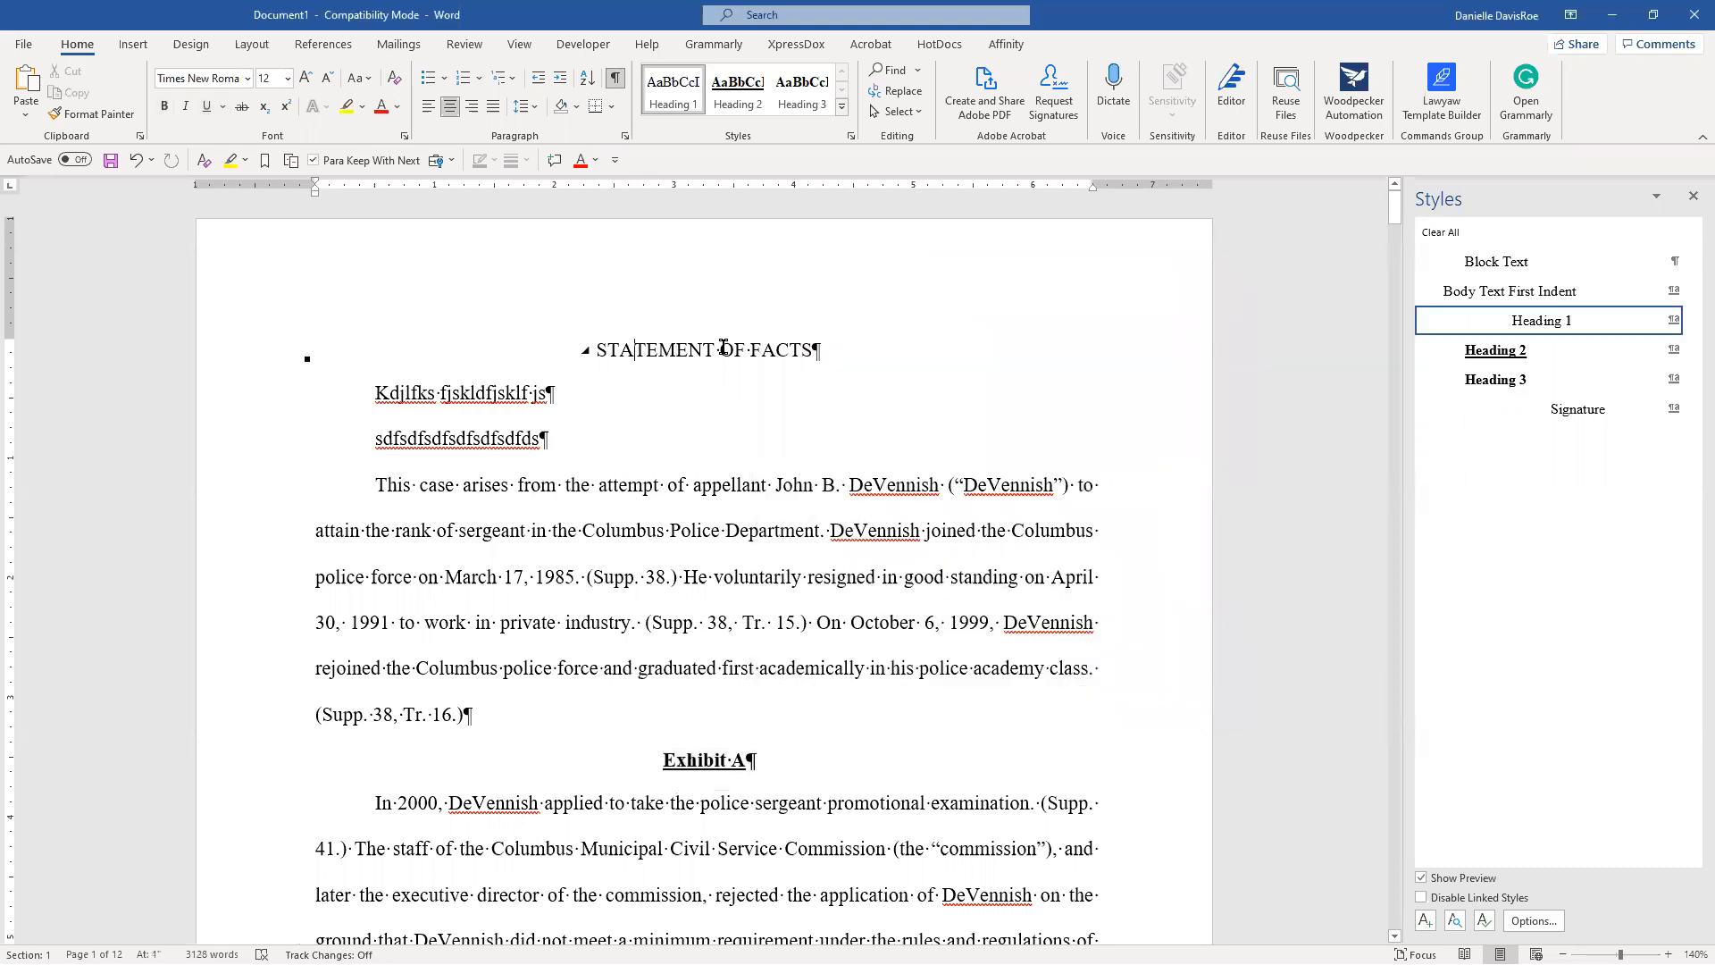
left_click(789, 355, "shift")
left_click_drag(809, 349, 589, 344)
key("ctrl+b")
key("ctrl+u")
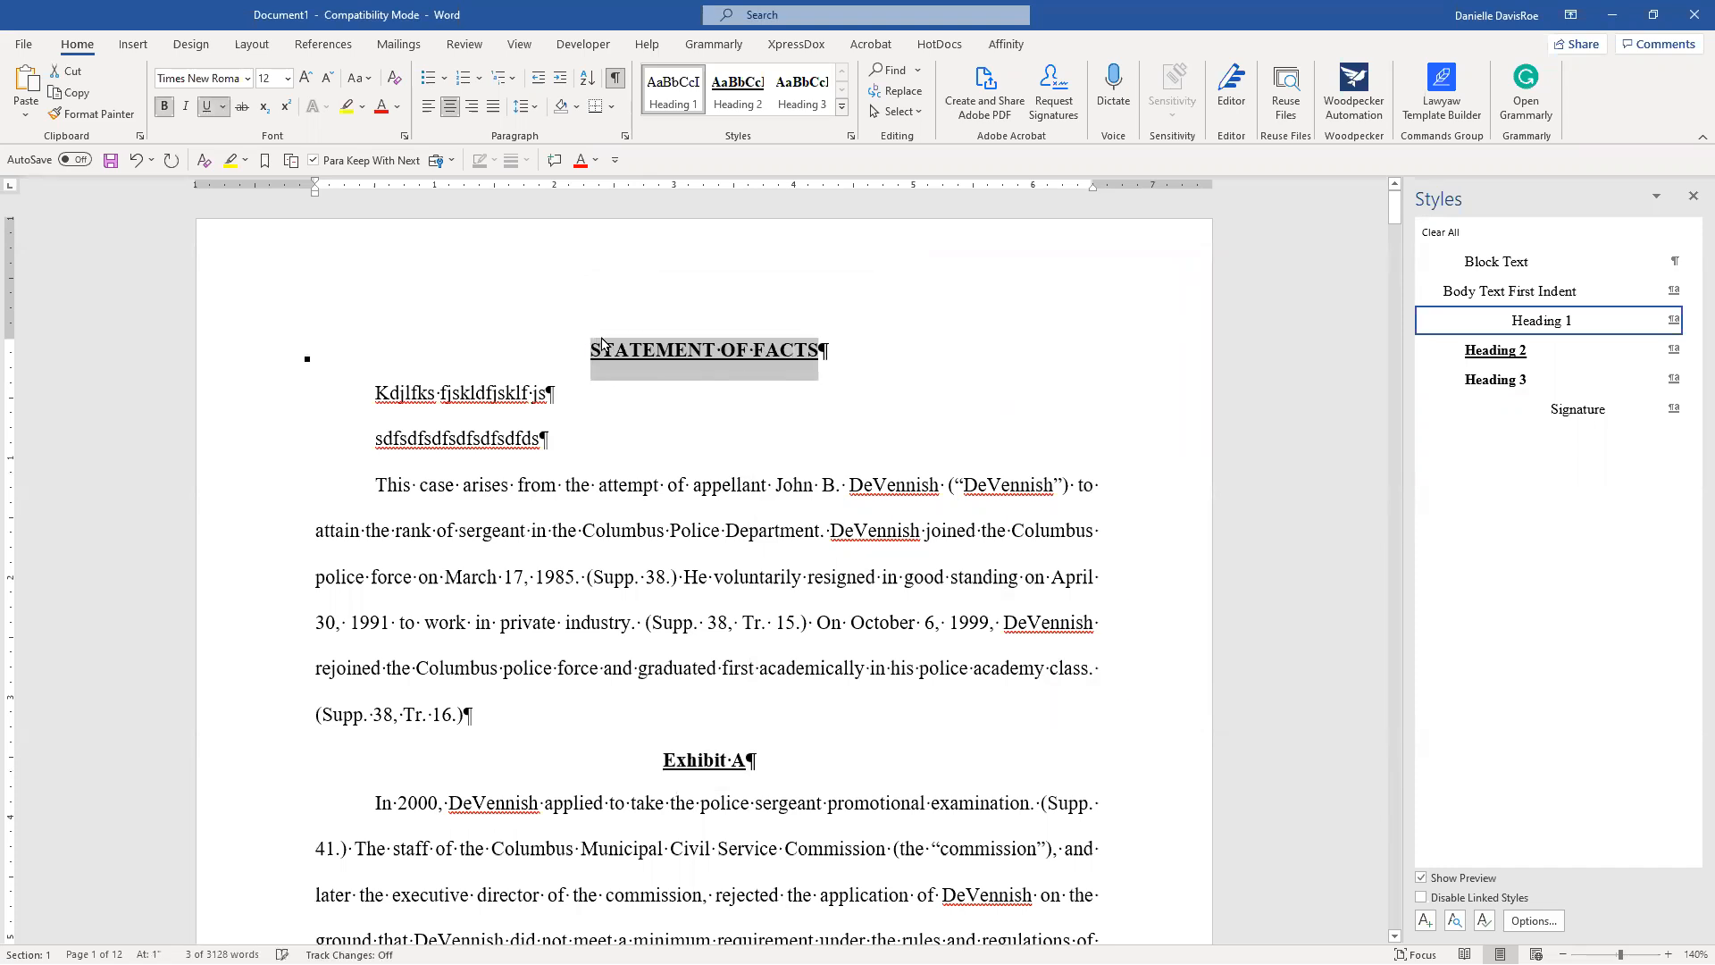
left_click(1428, 922)
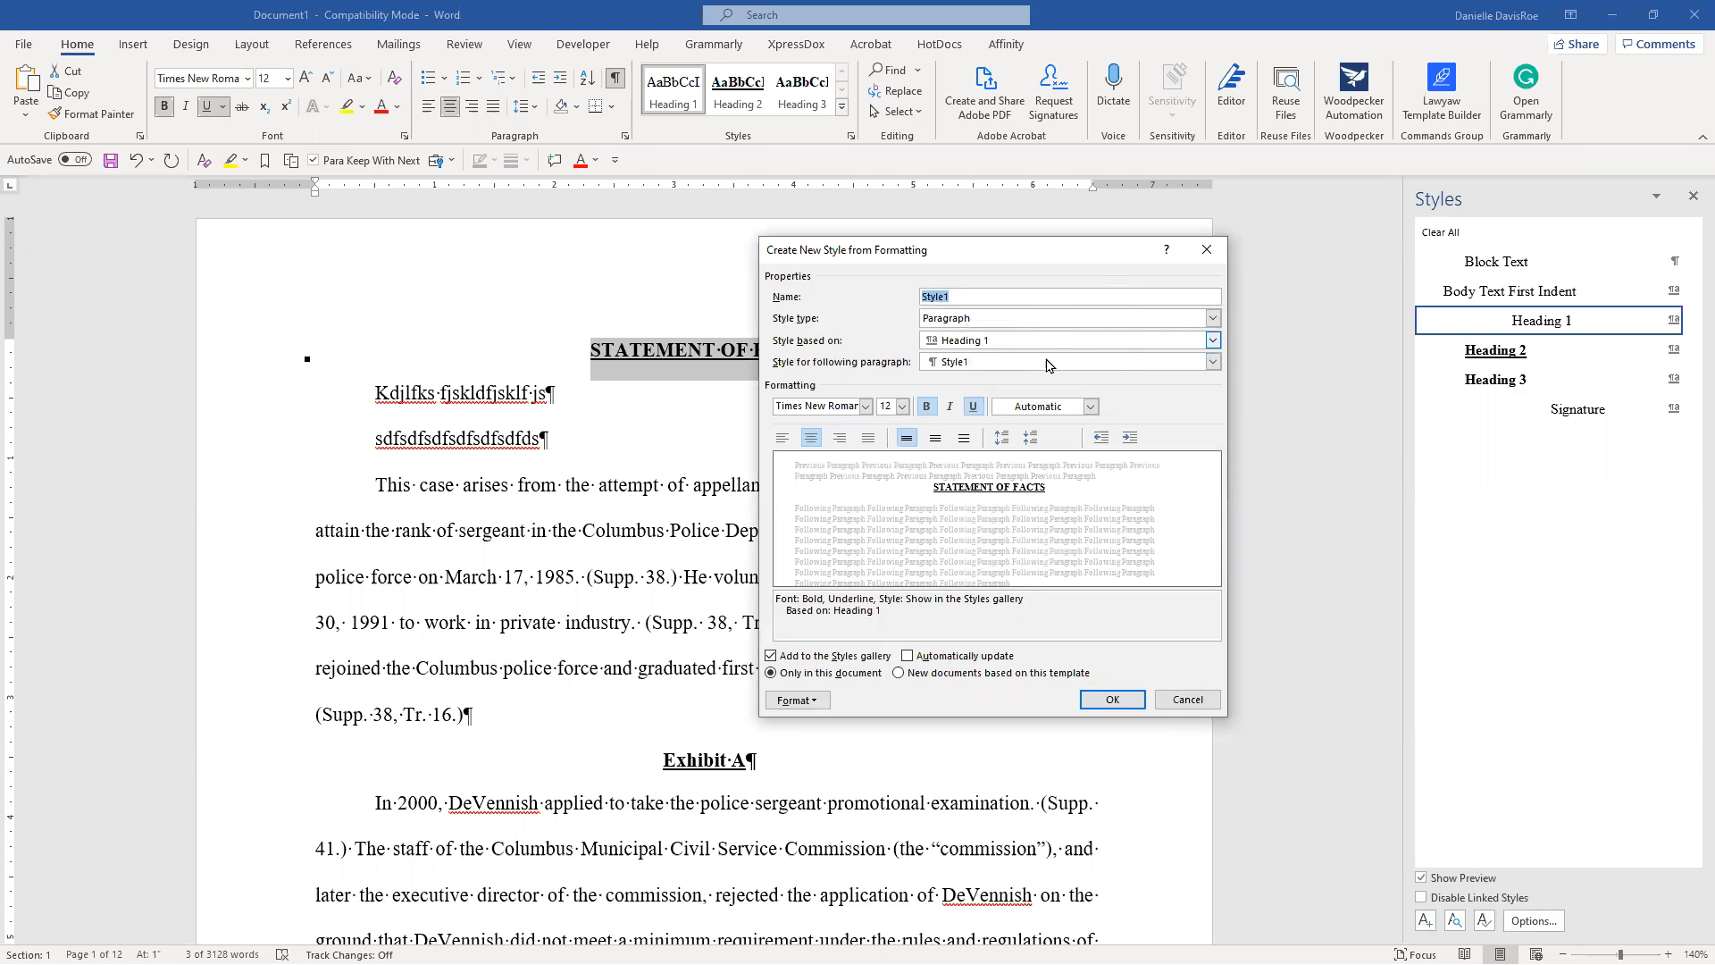
left_click(1177, 701)
left_click(1171, 703)
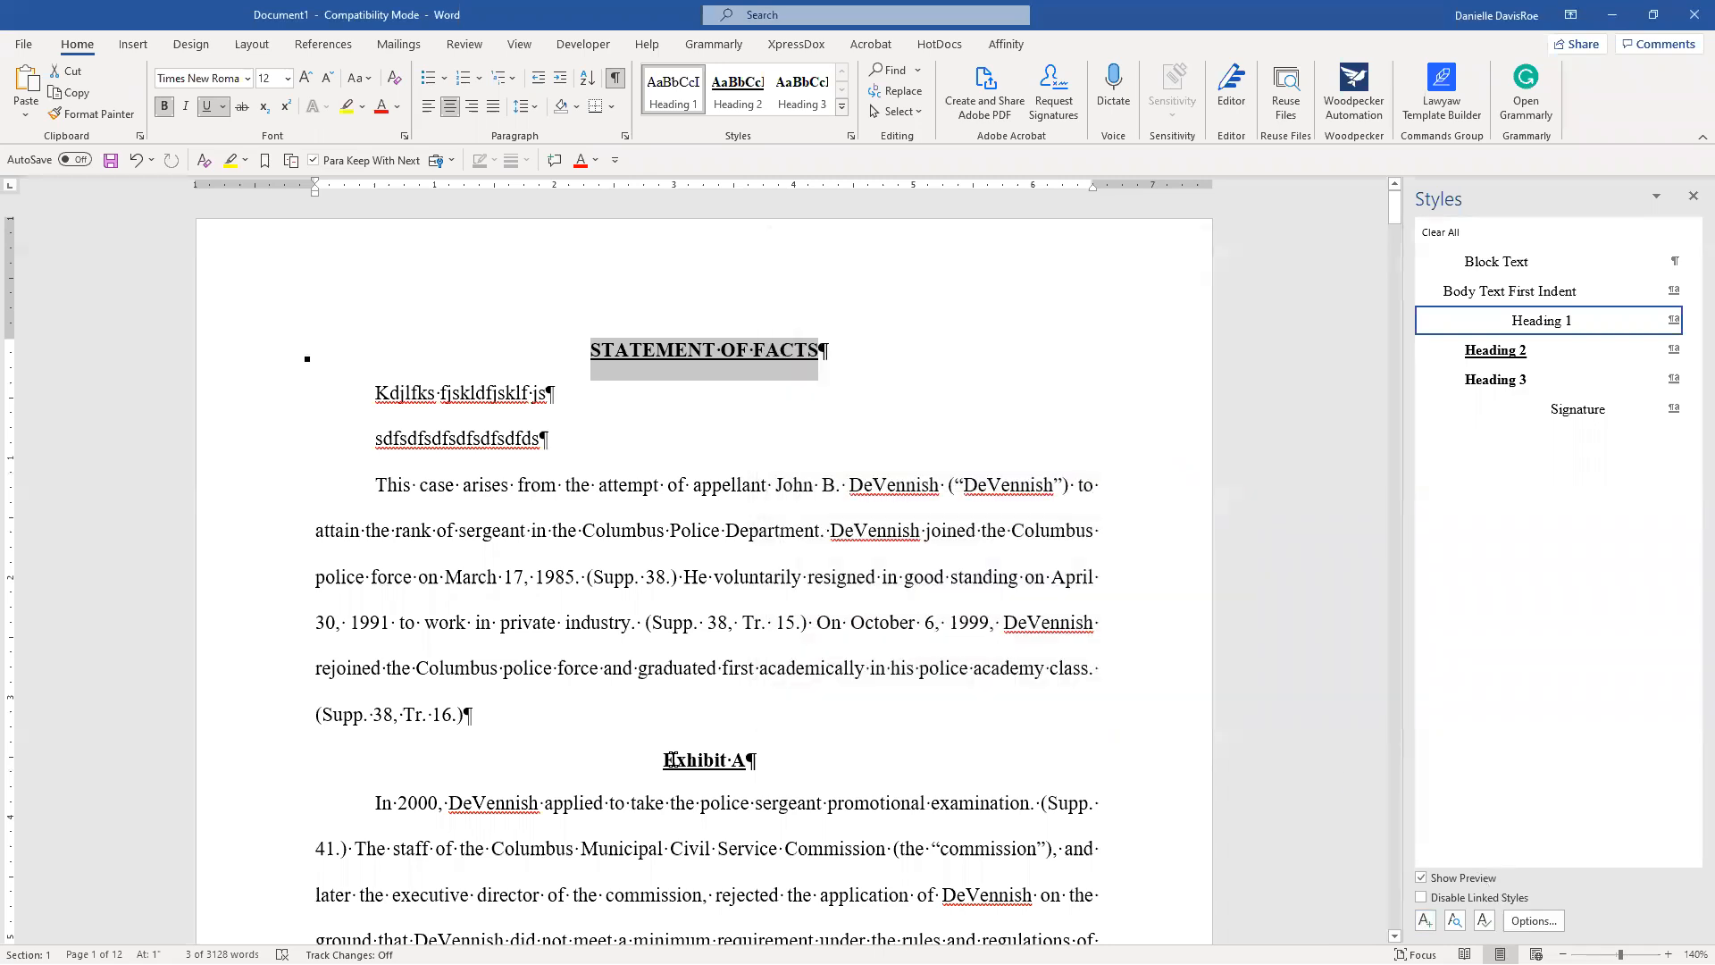
Create a new paragraph style named Exhibit from the formatting of the Exhibit A paragraph.
triple_click(669, 762)
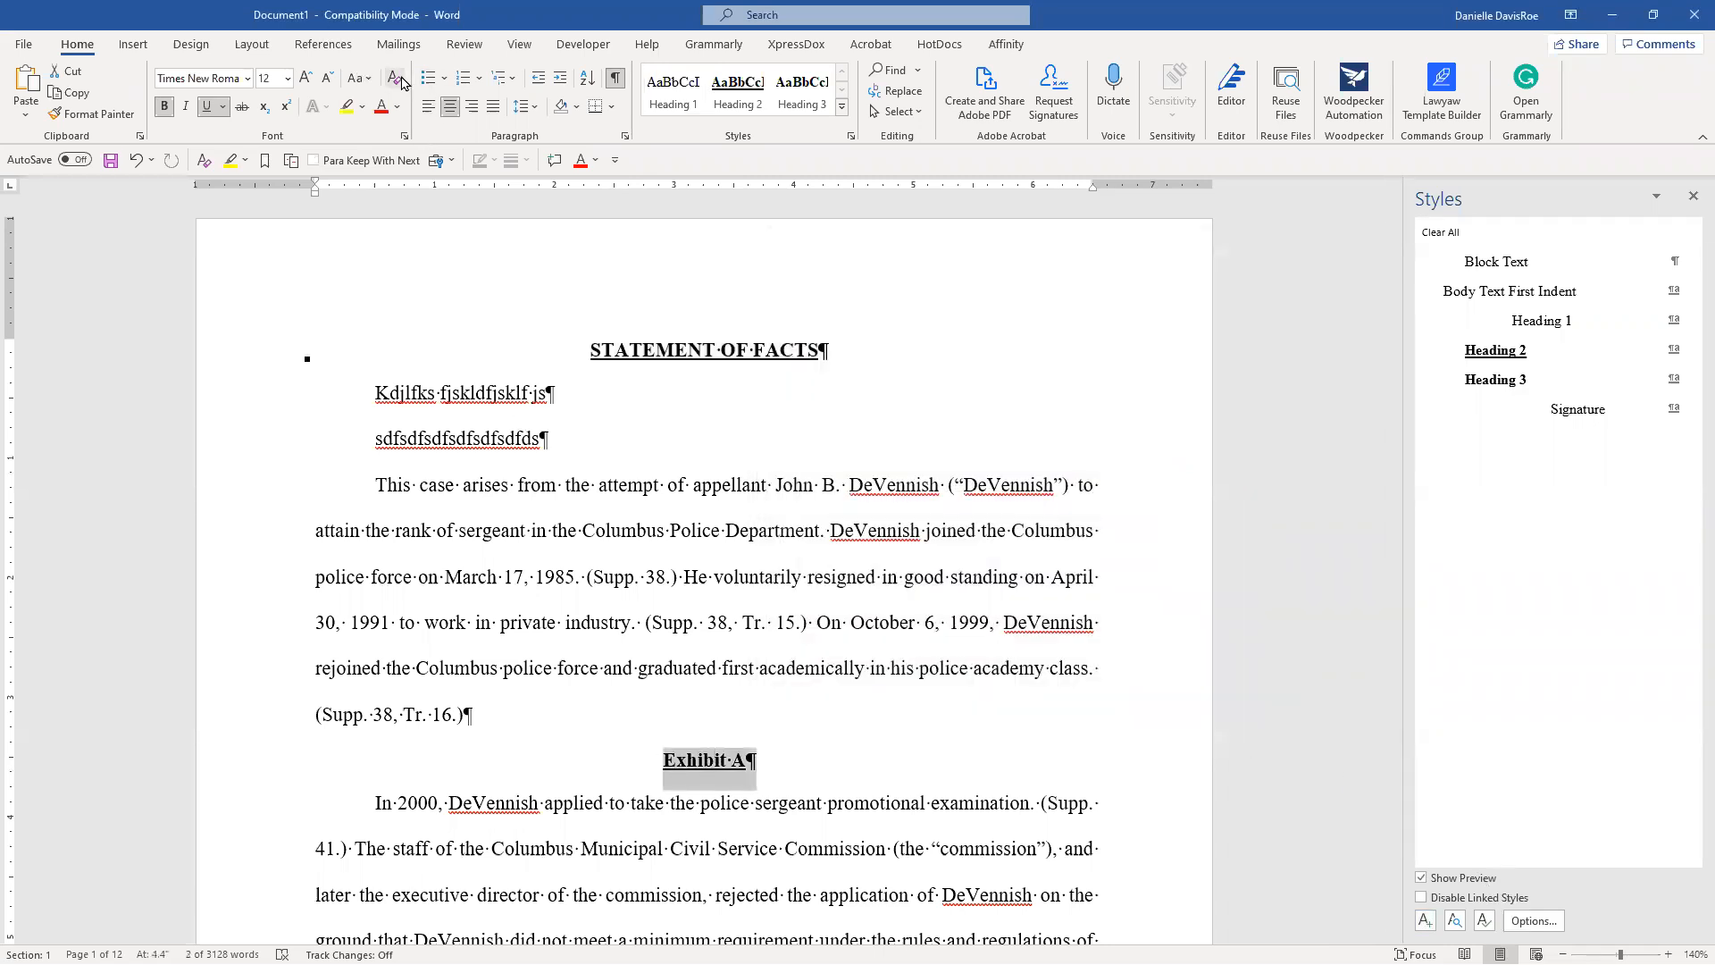
left_click(1425, 920)
type("Exhibit")
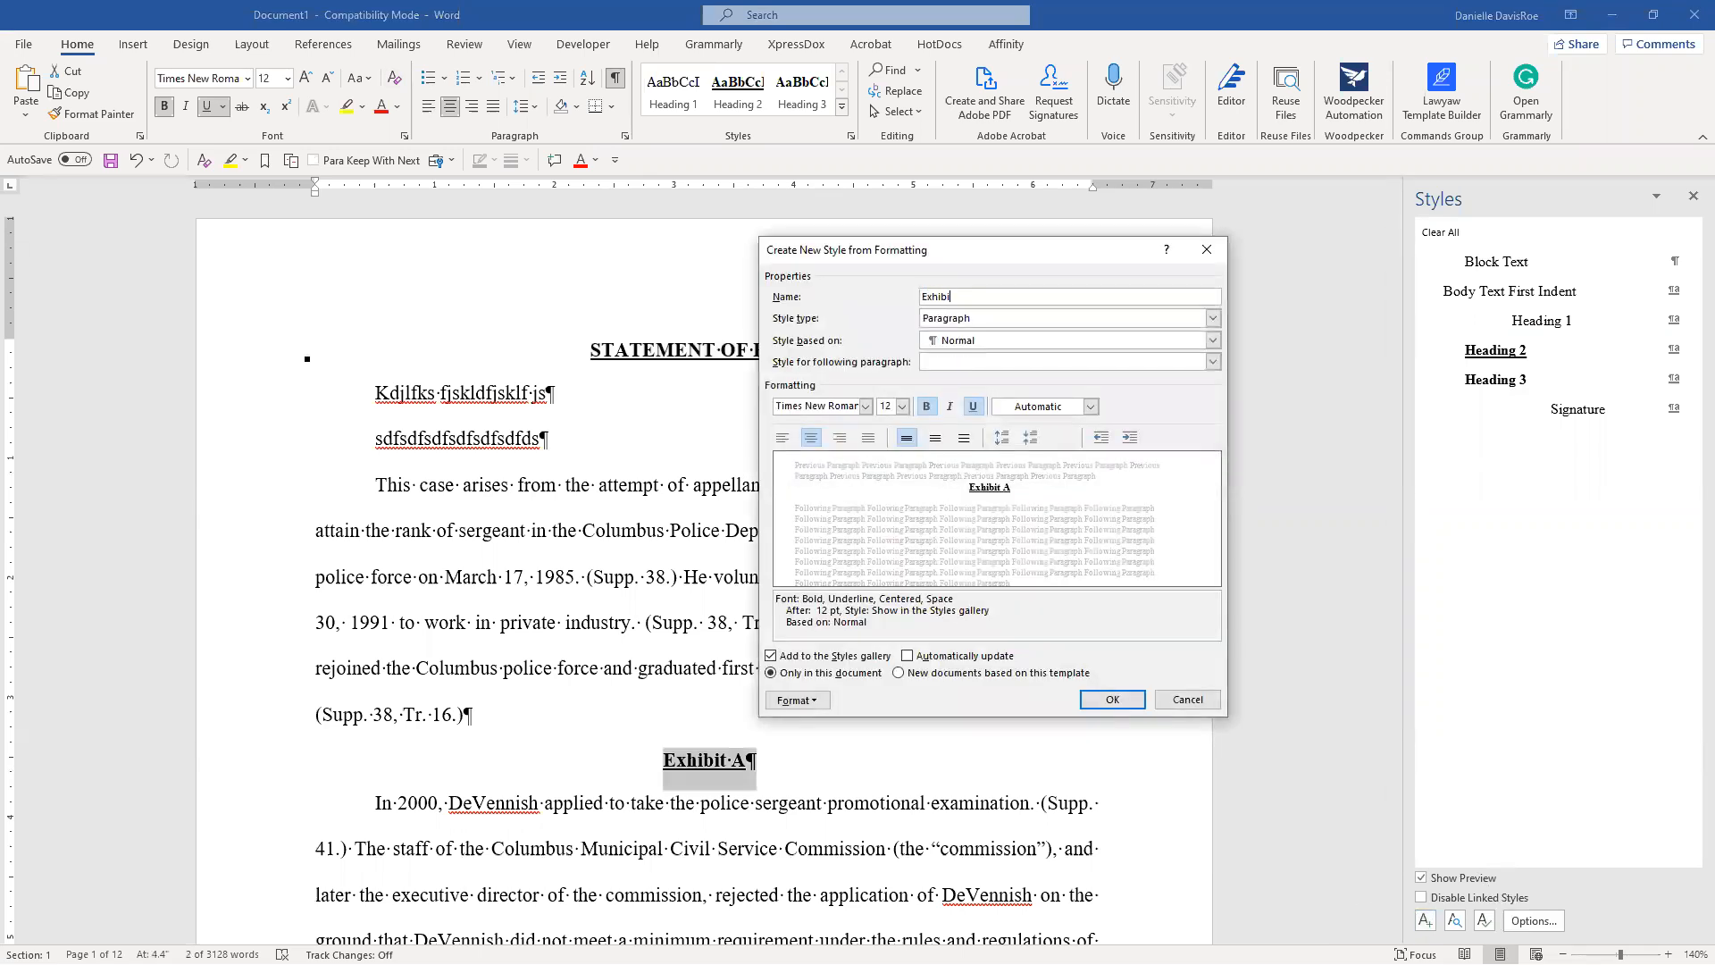
key("Tab")
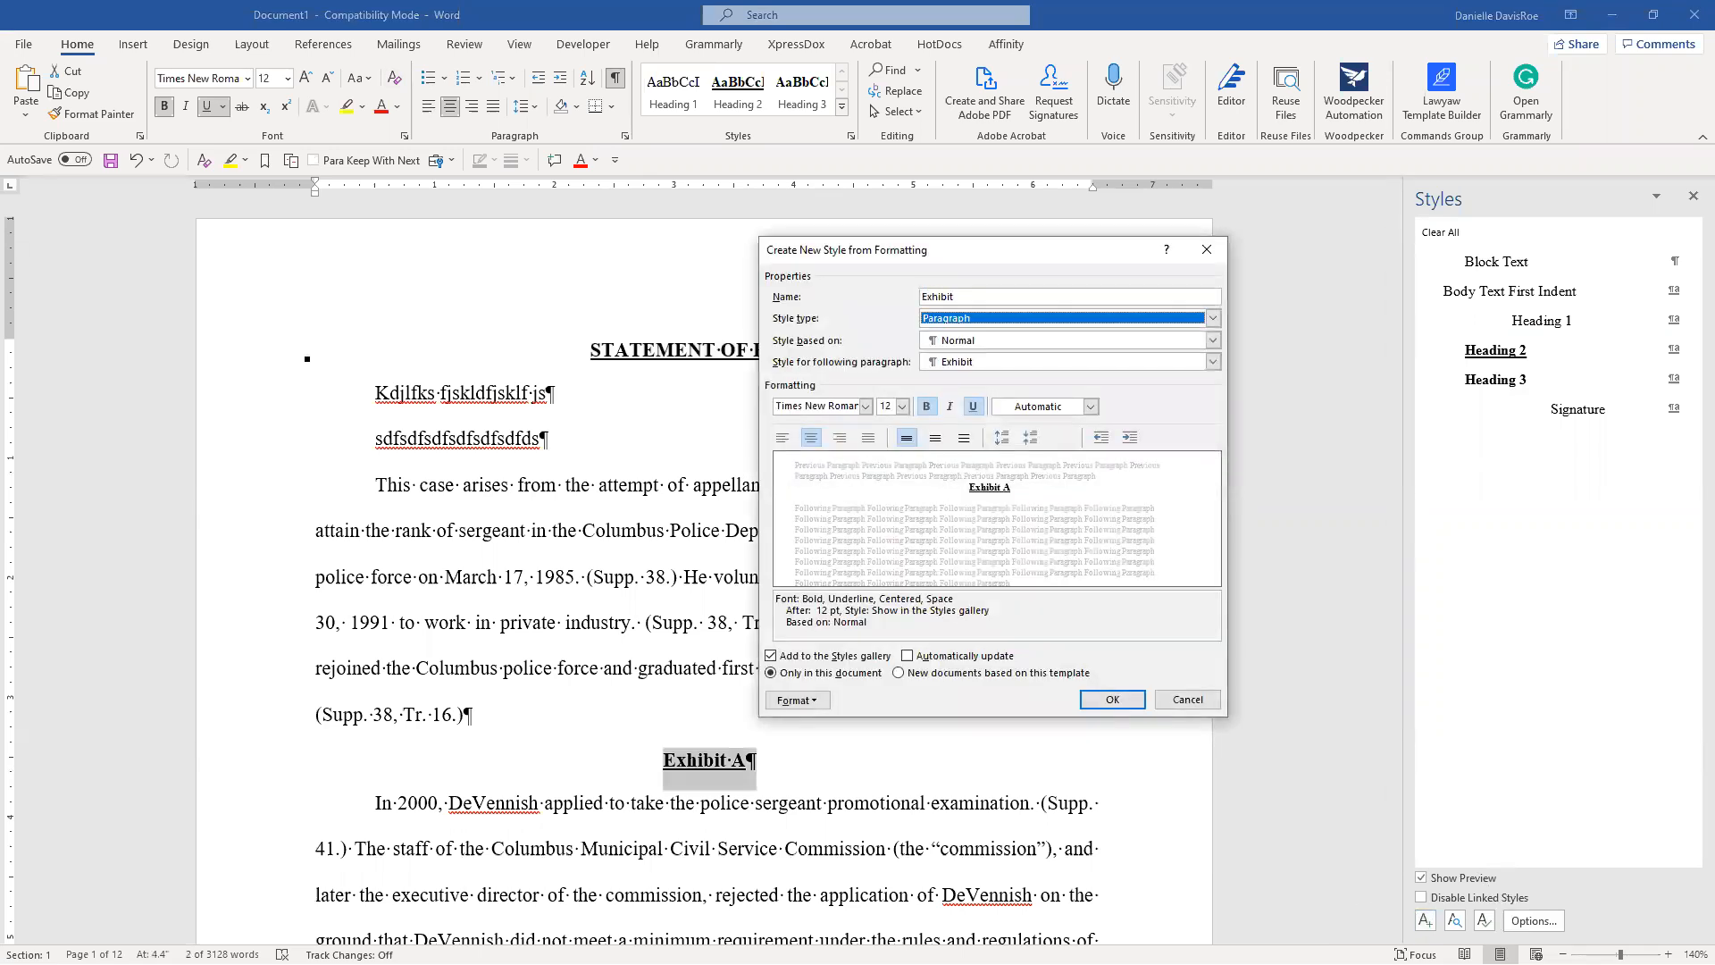
left_click(1113, 698)
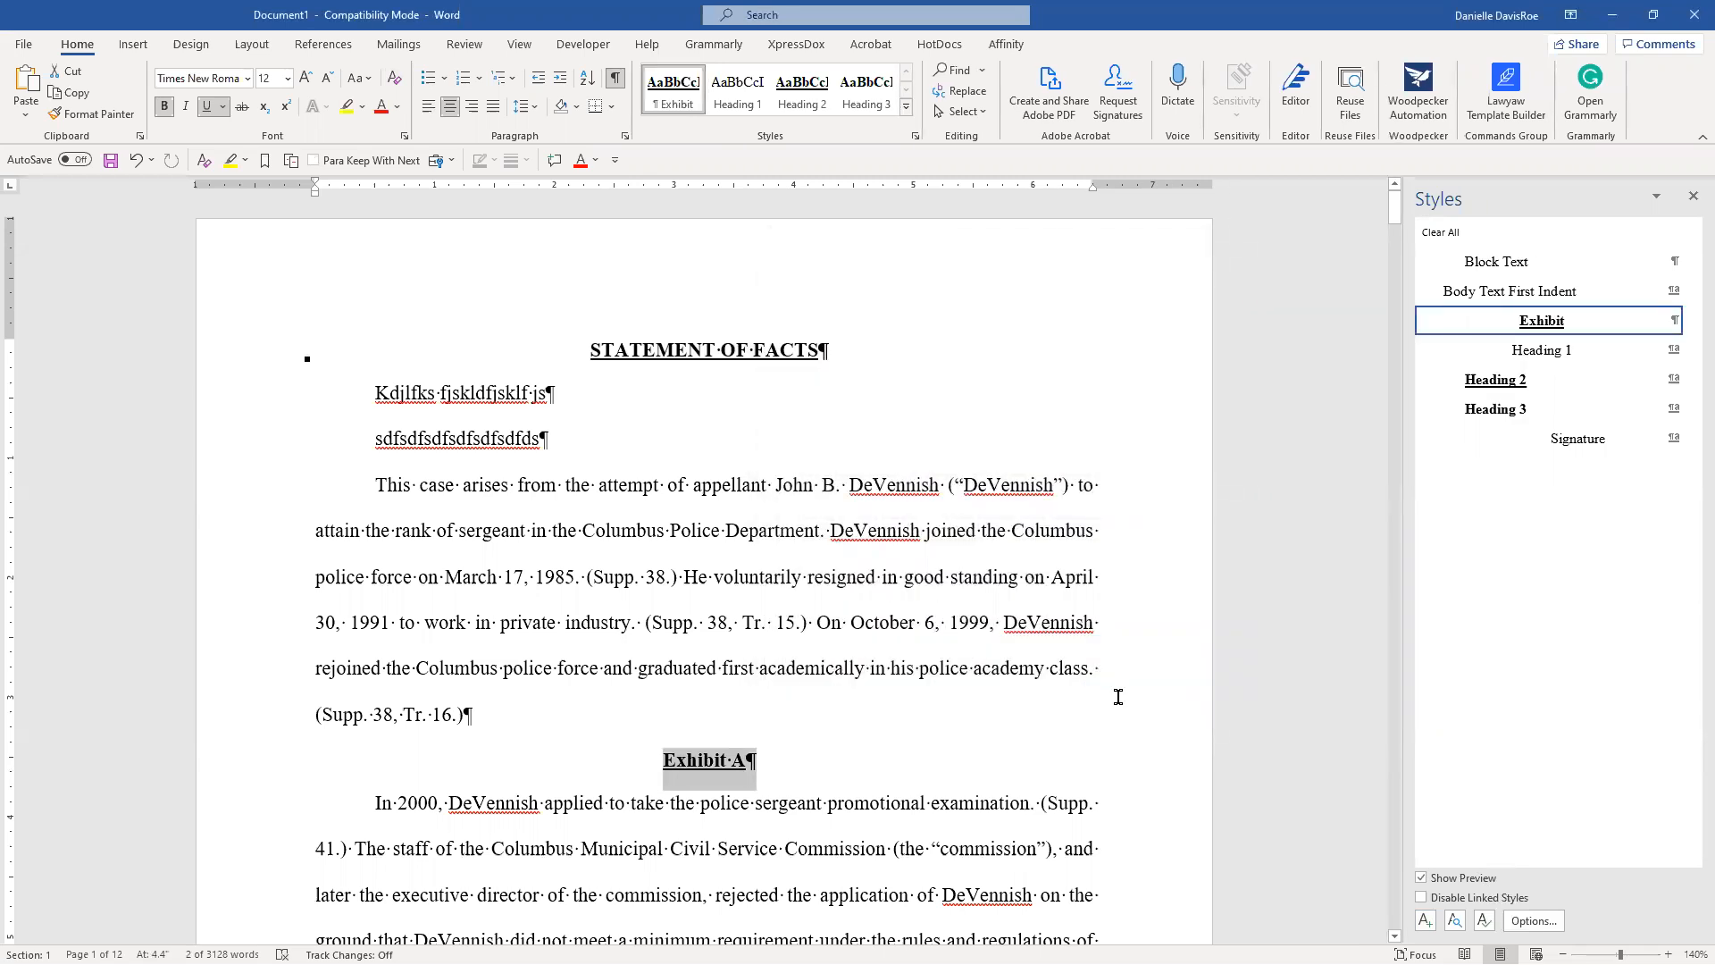
Modify the Exhibit style to remove its underline, keeping it bold.
right_click(1518, 328)
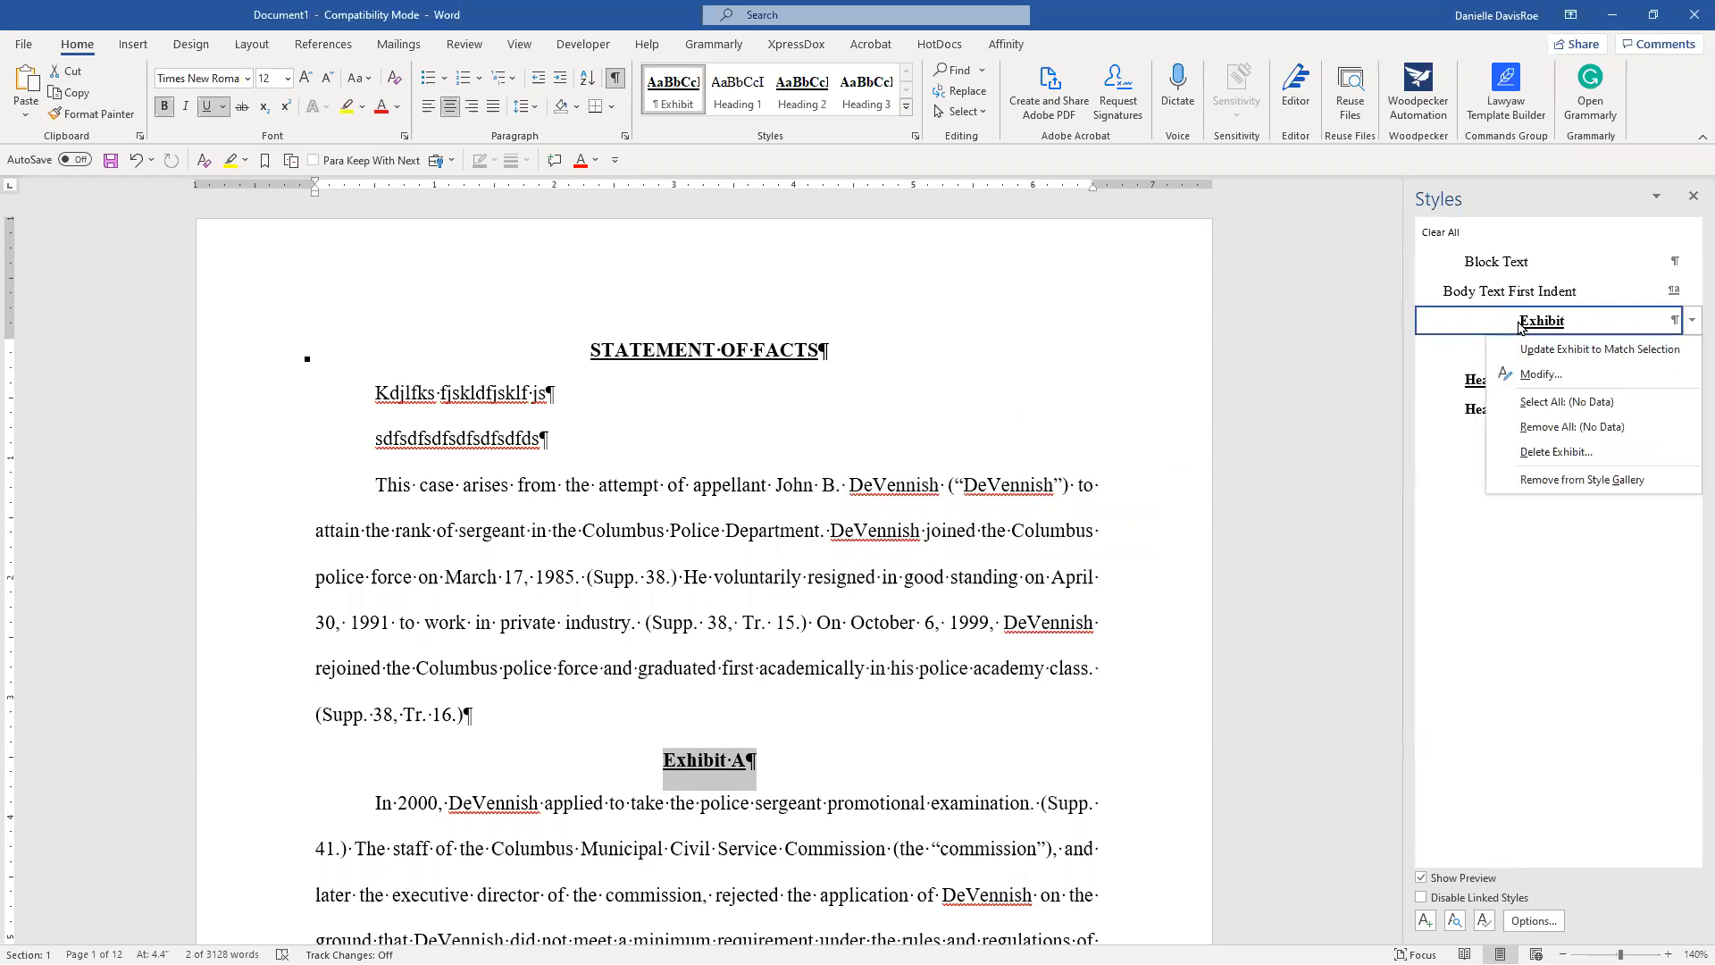
left_click(1551, 373)
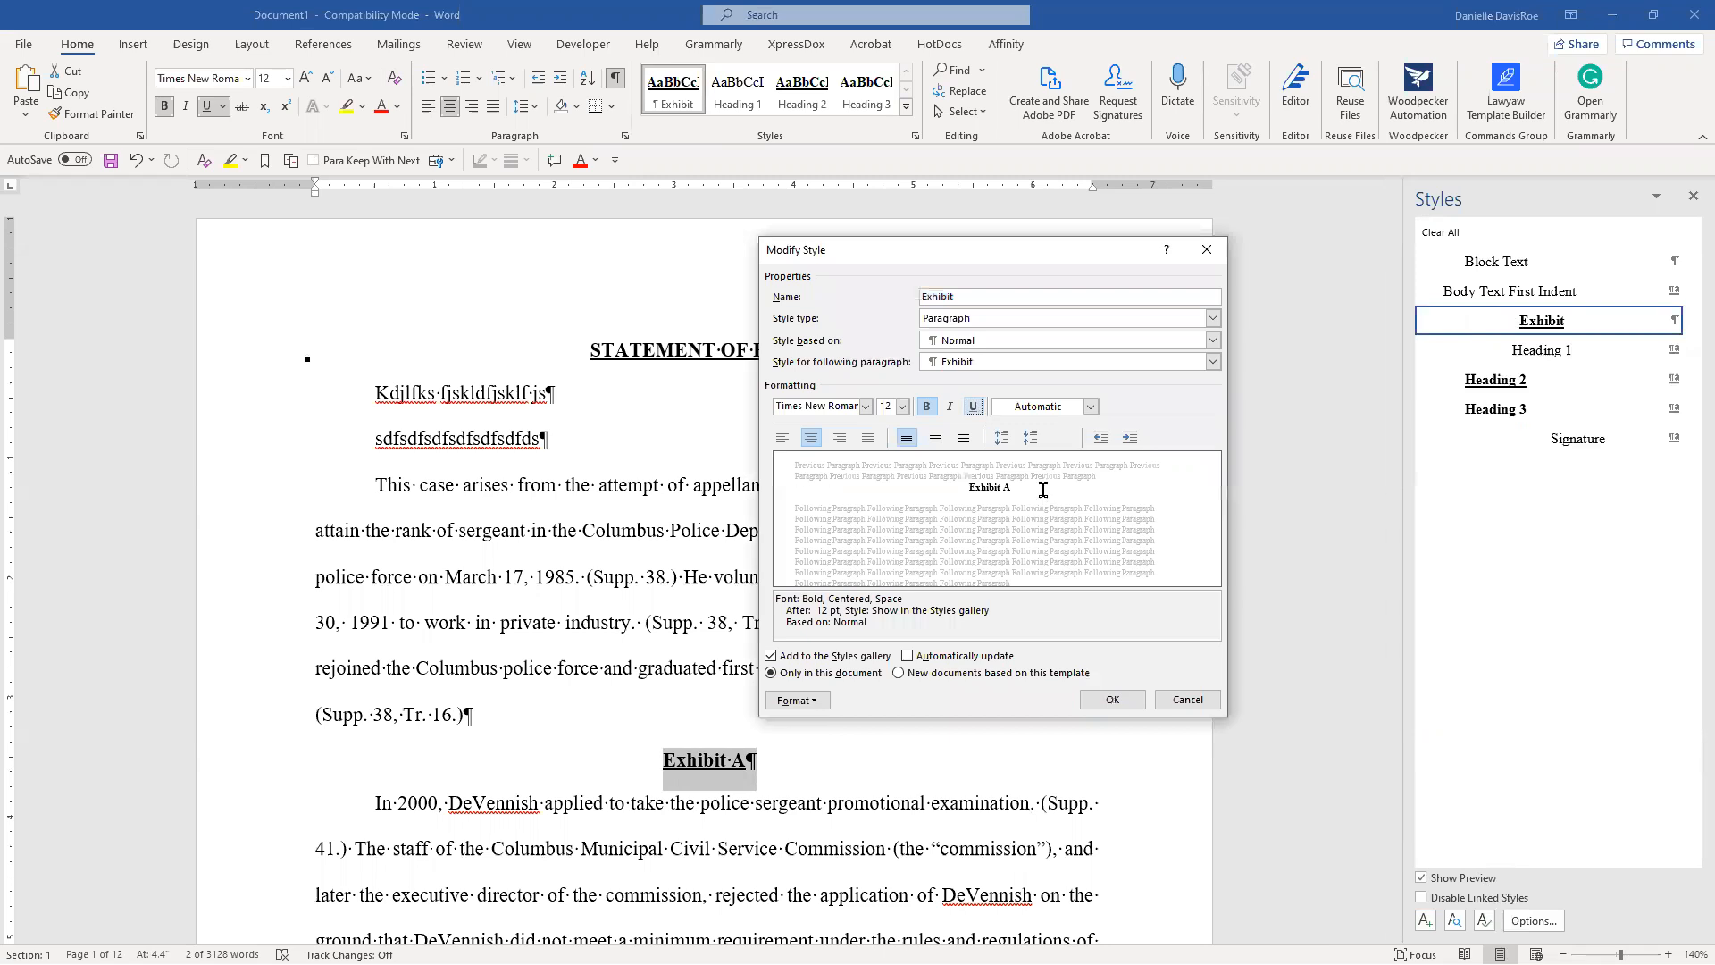
left_click(1112, 700)
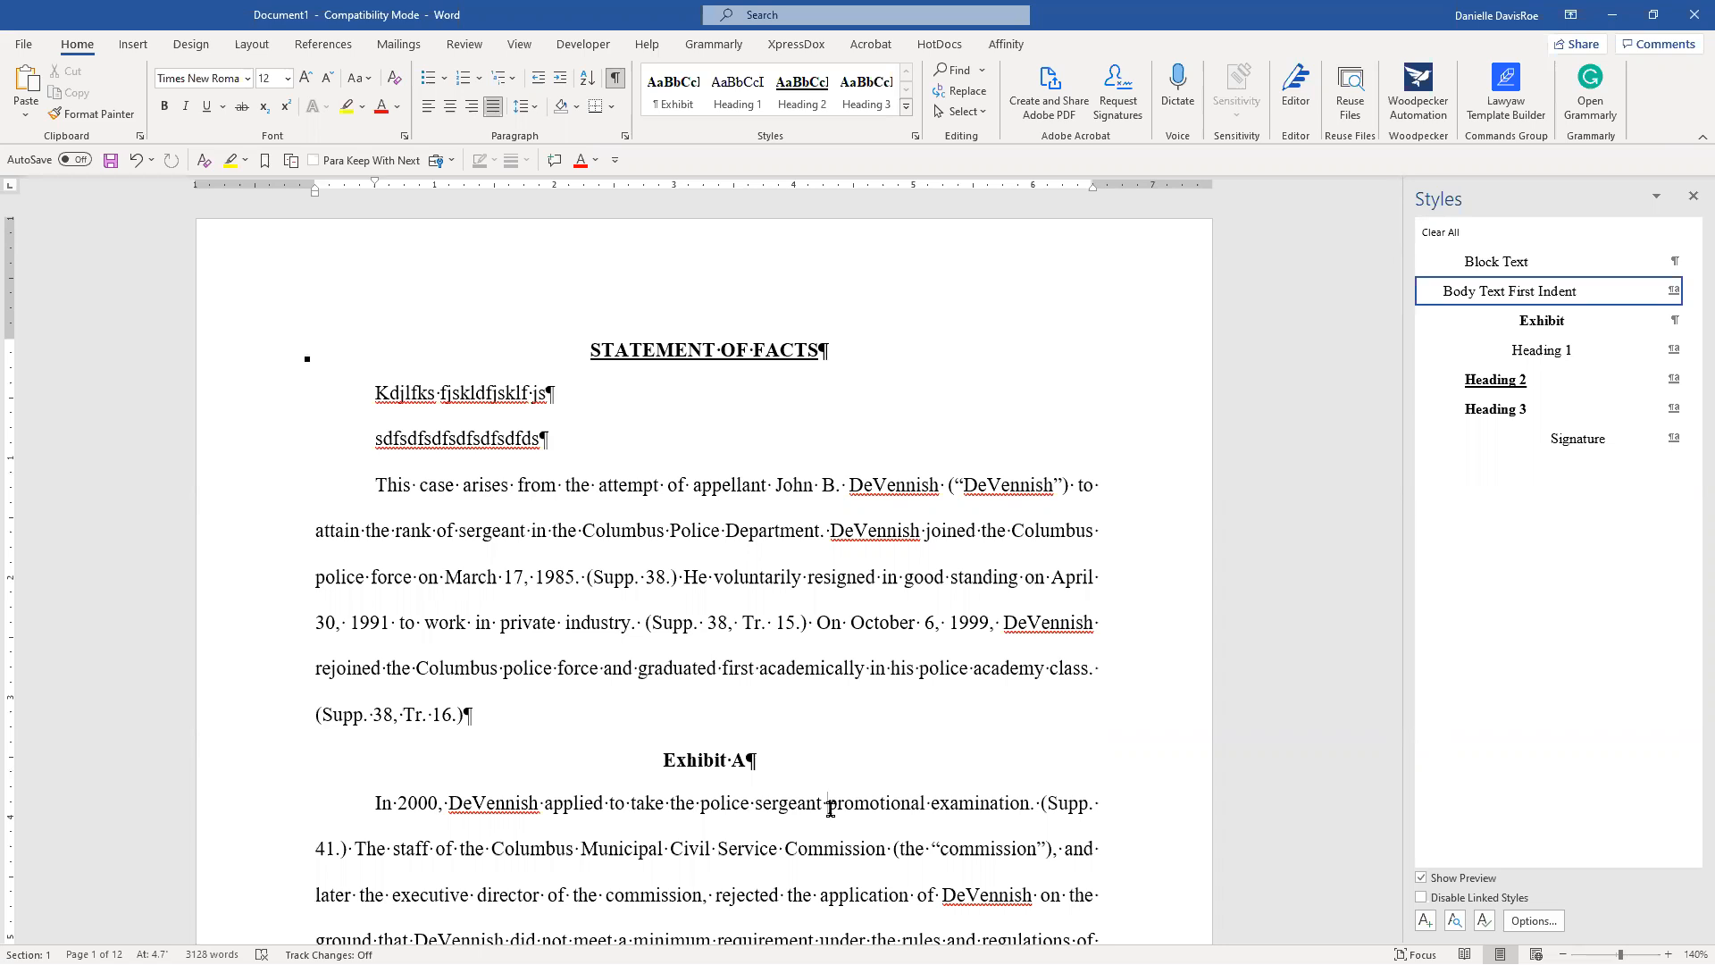
Show the Navigation pane and place the cursor in the STATEMENT OF FACTS heading to compare it with the listed headings.
left_click(521, 46)
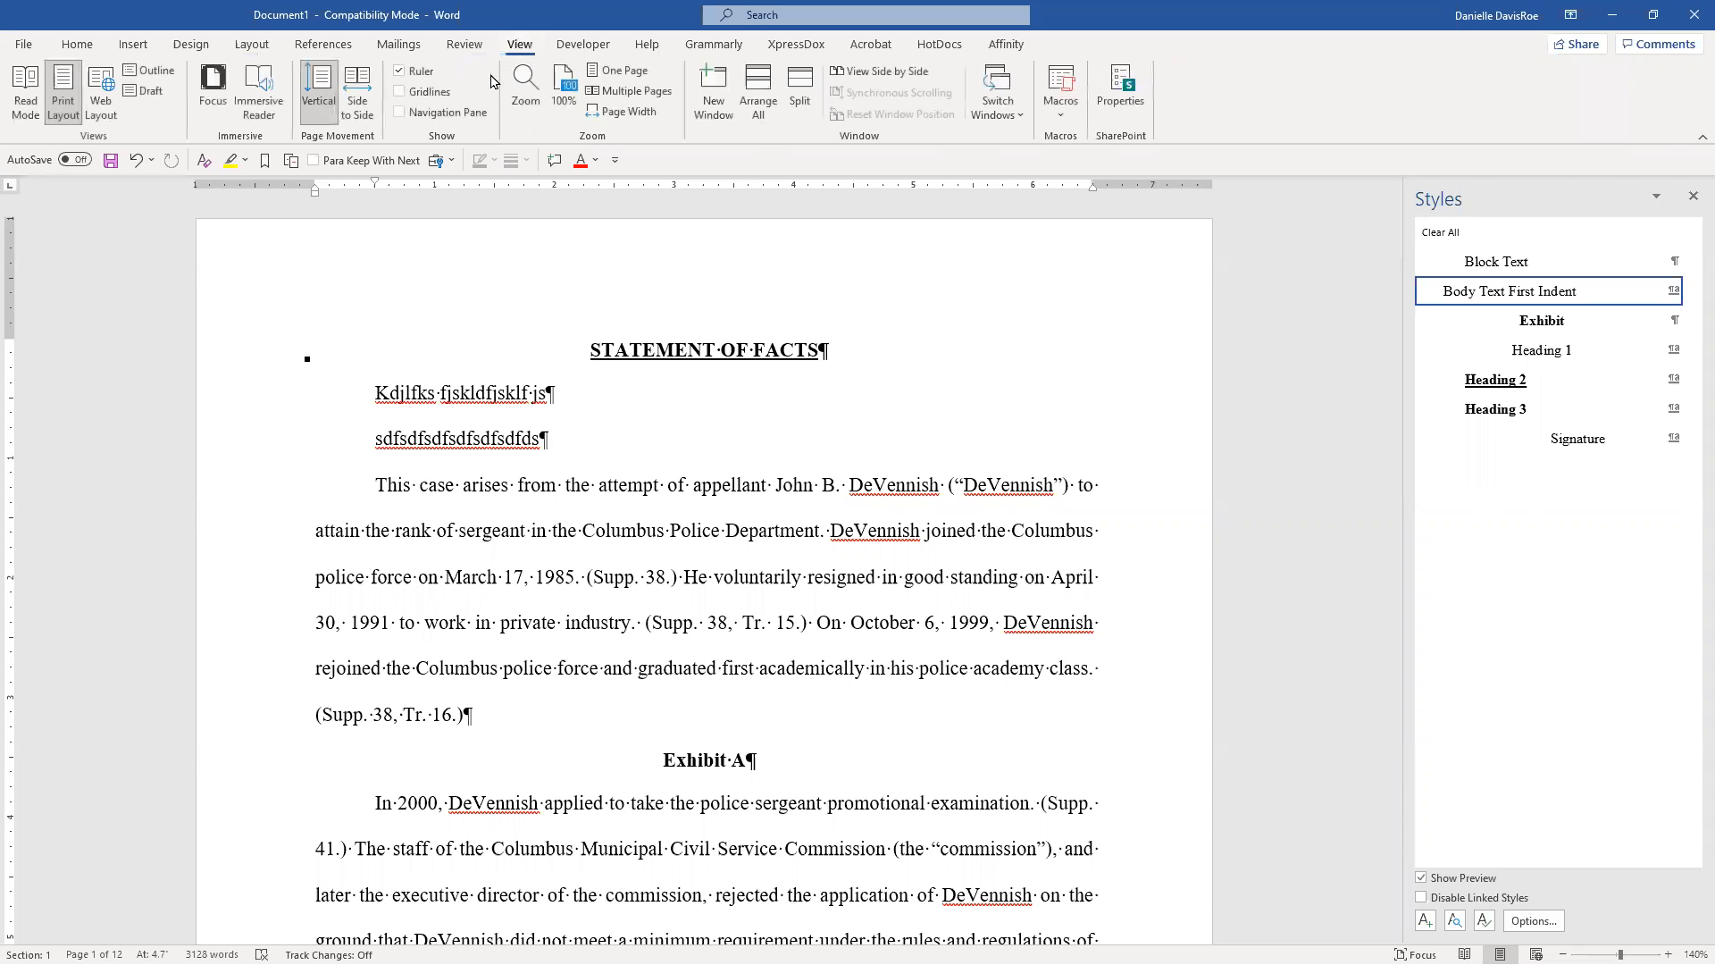
left_click(442, 115)
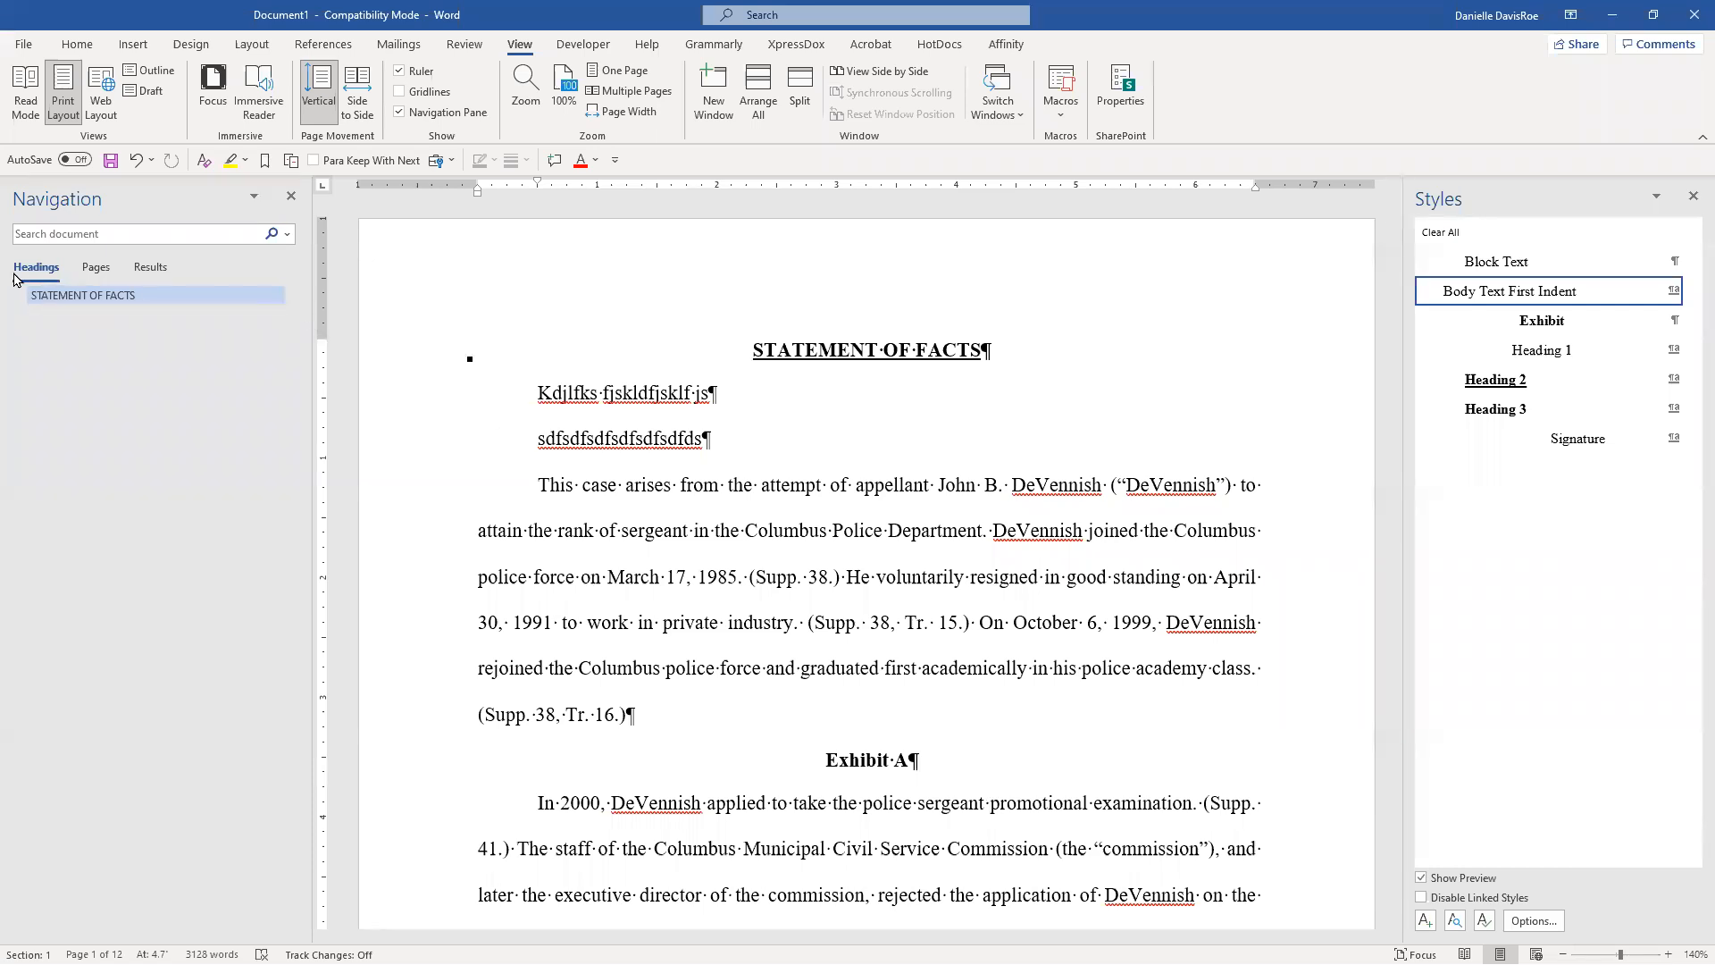
left_click(945, 717)
left_click(124, 307)
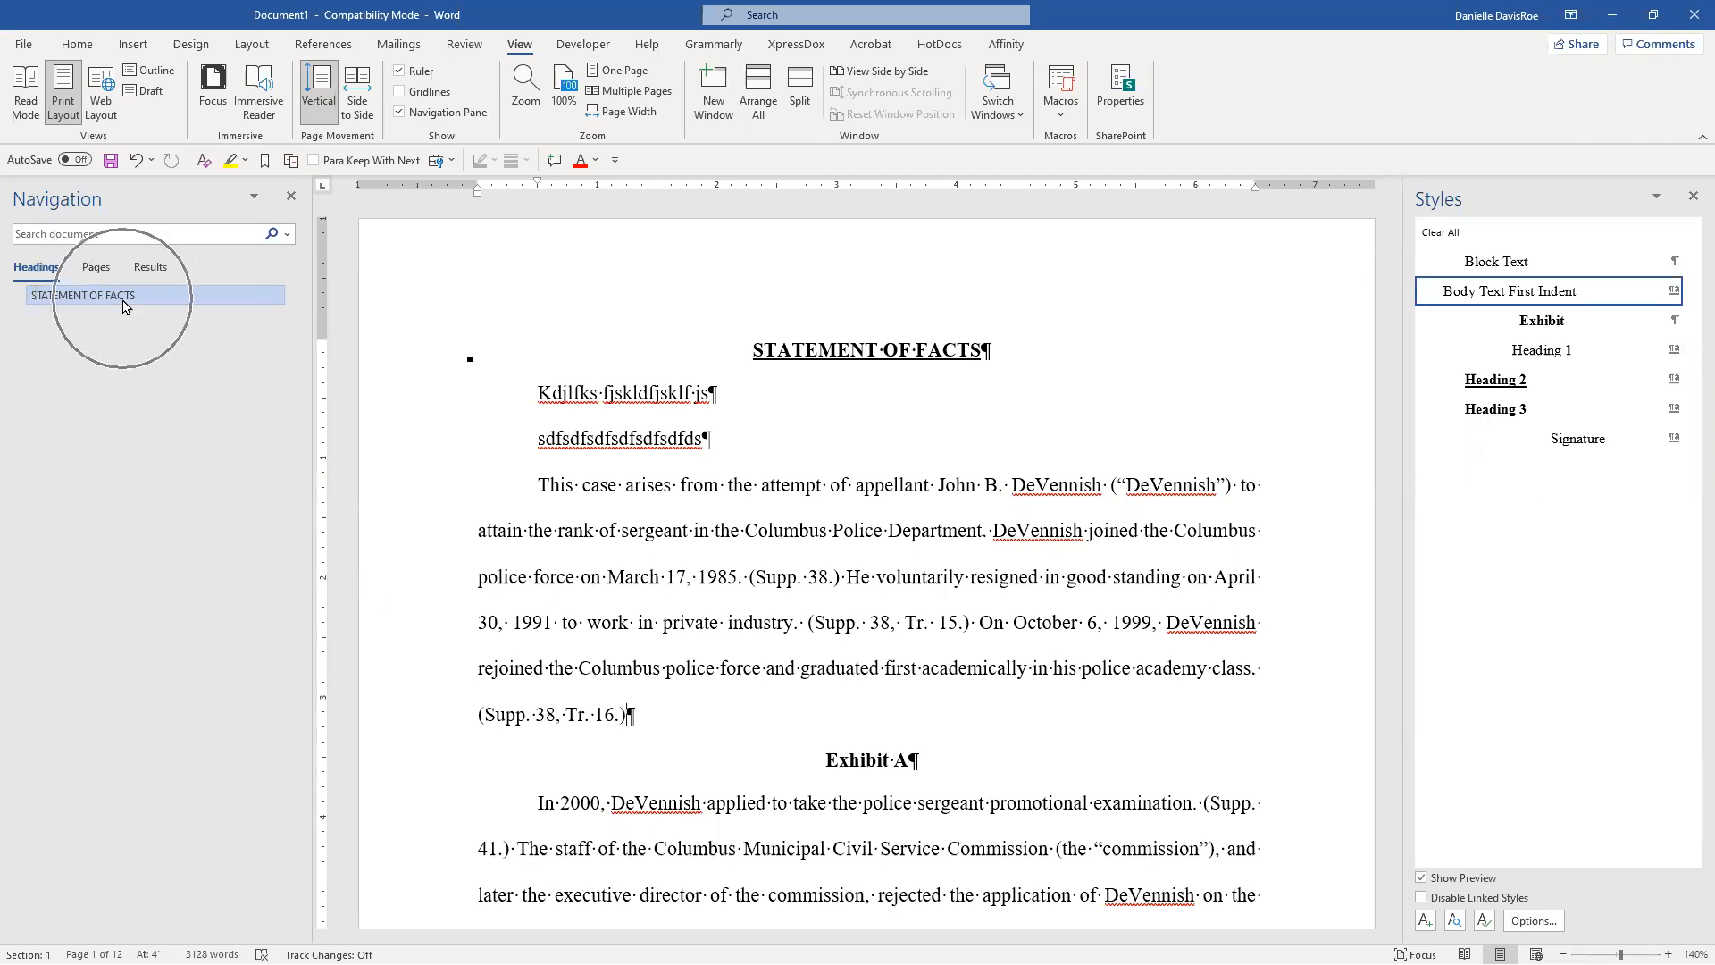
left_click(800, 348)
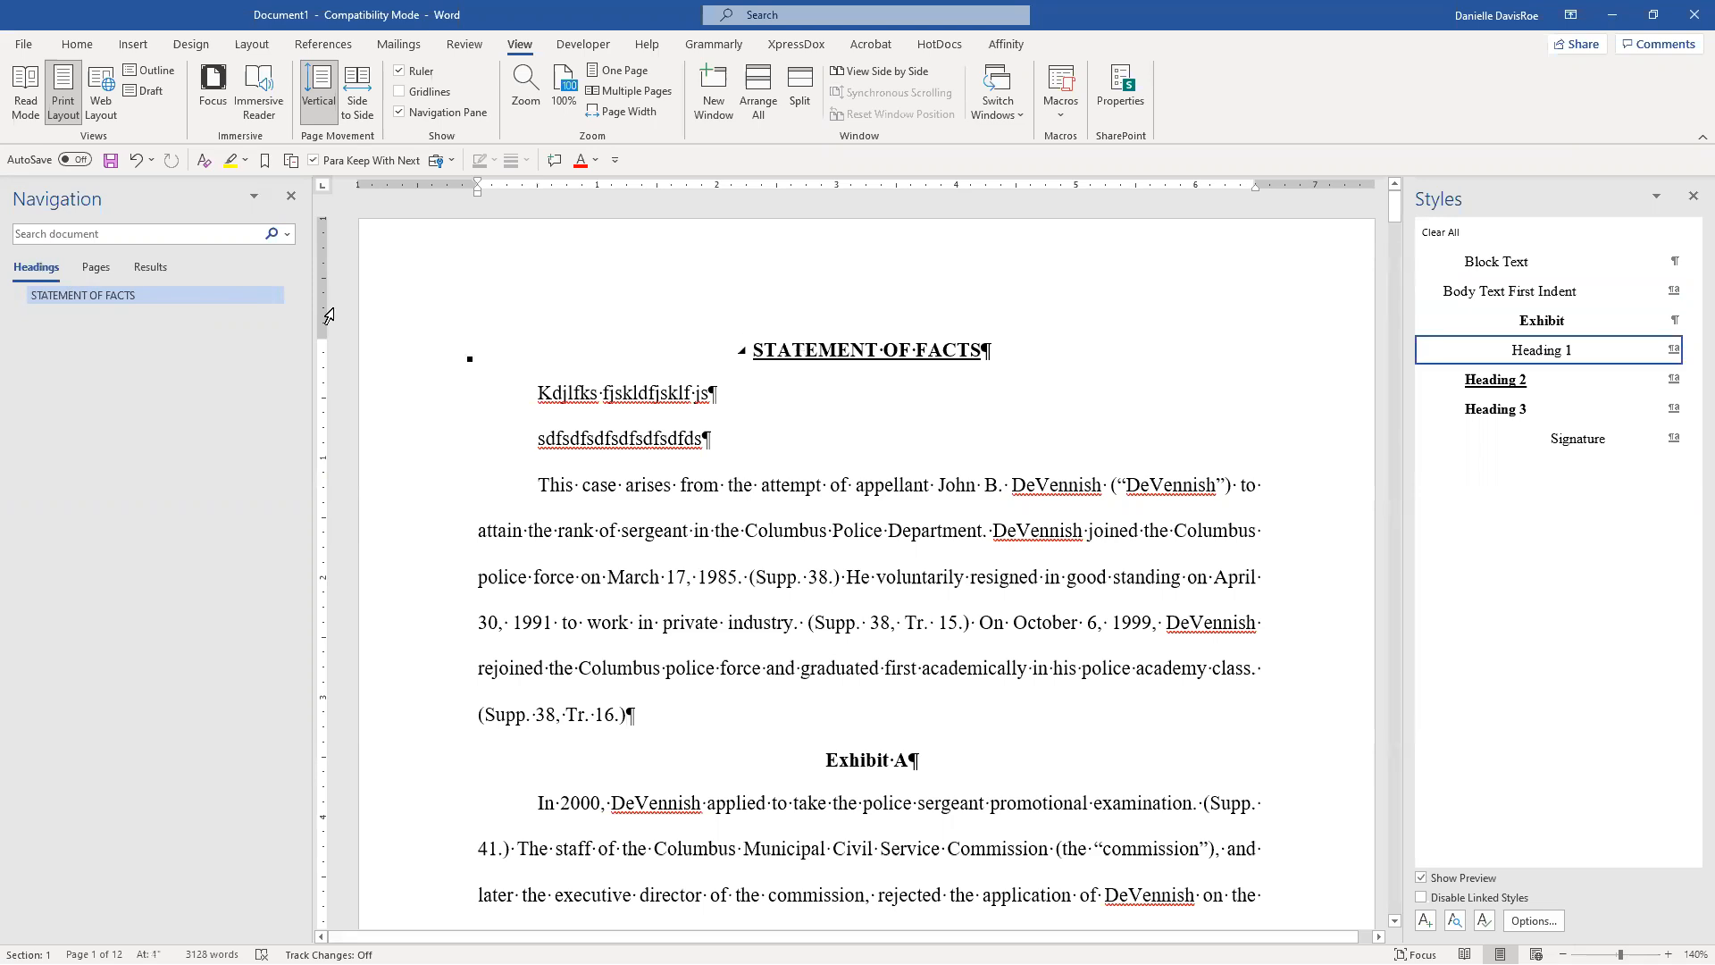
Try the Heading 2 style on the Exhibit A paragraph, and set the paragraph back to the Exhibit style.
left_click(860, 760)
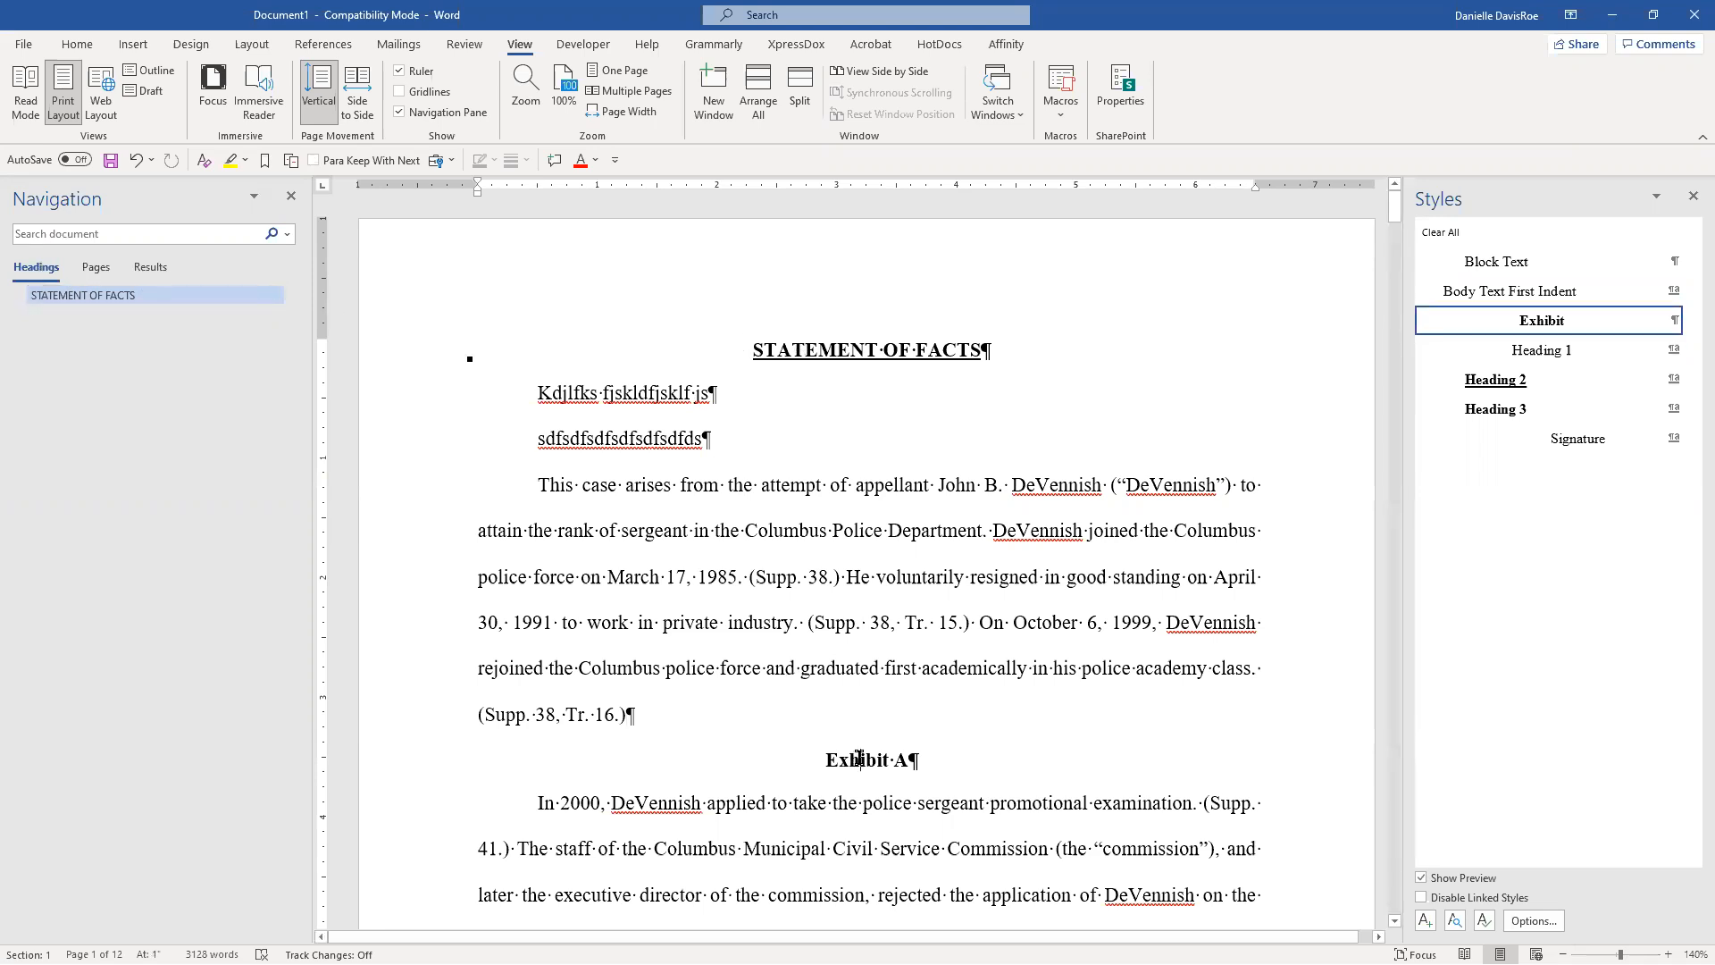
left_click(1509, 381)
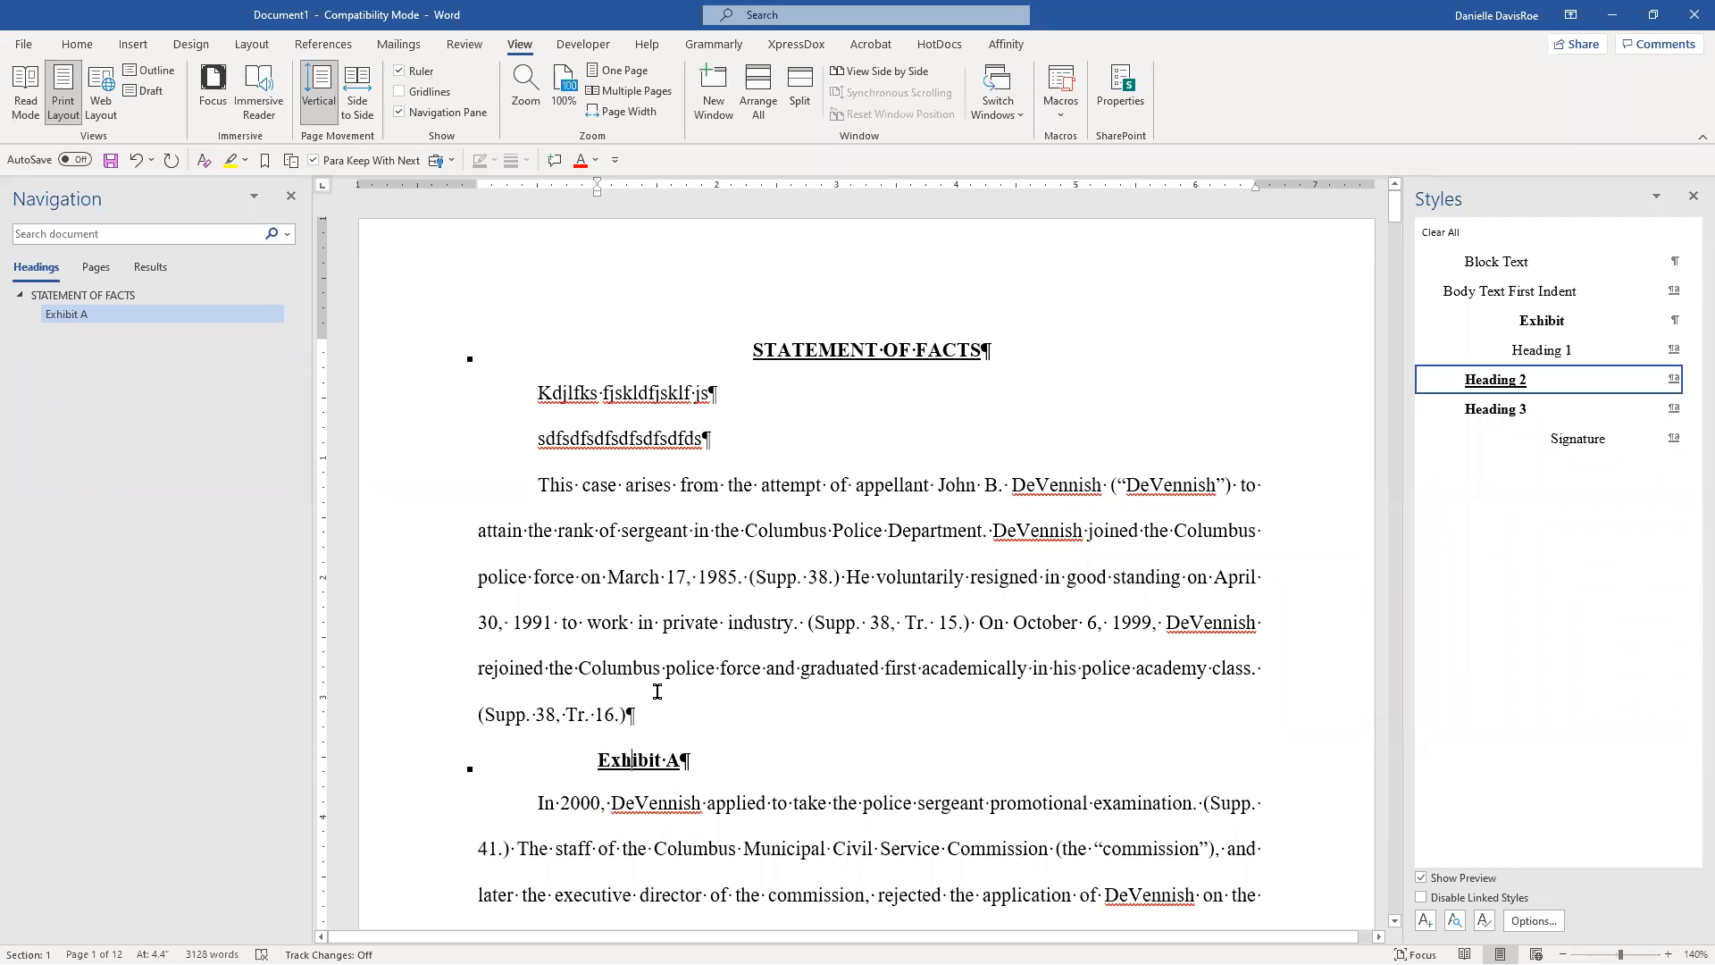
left_click(627, 398)
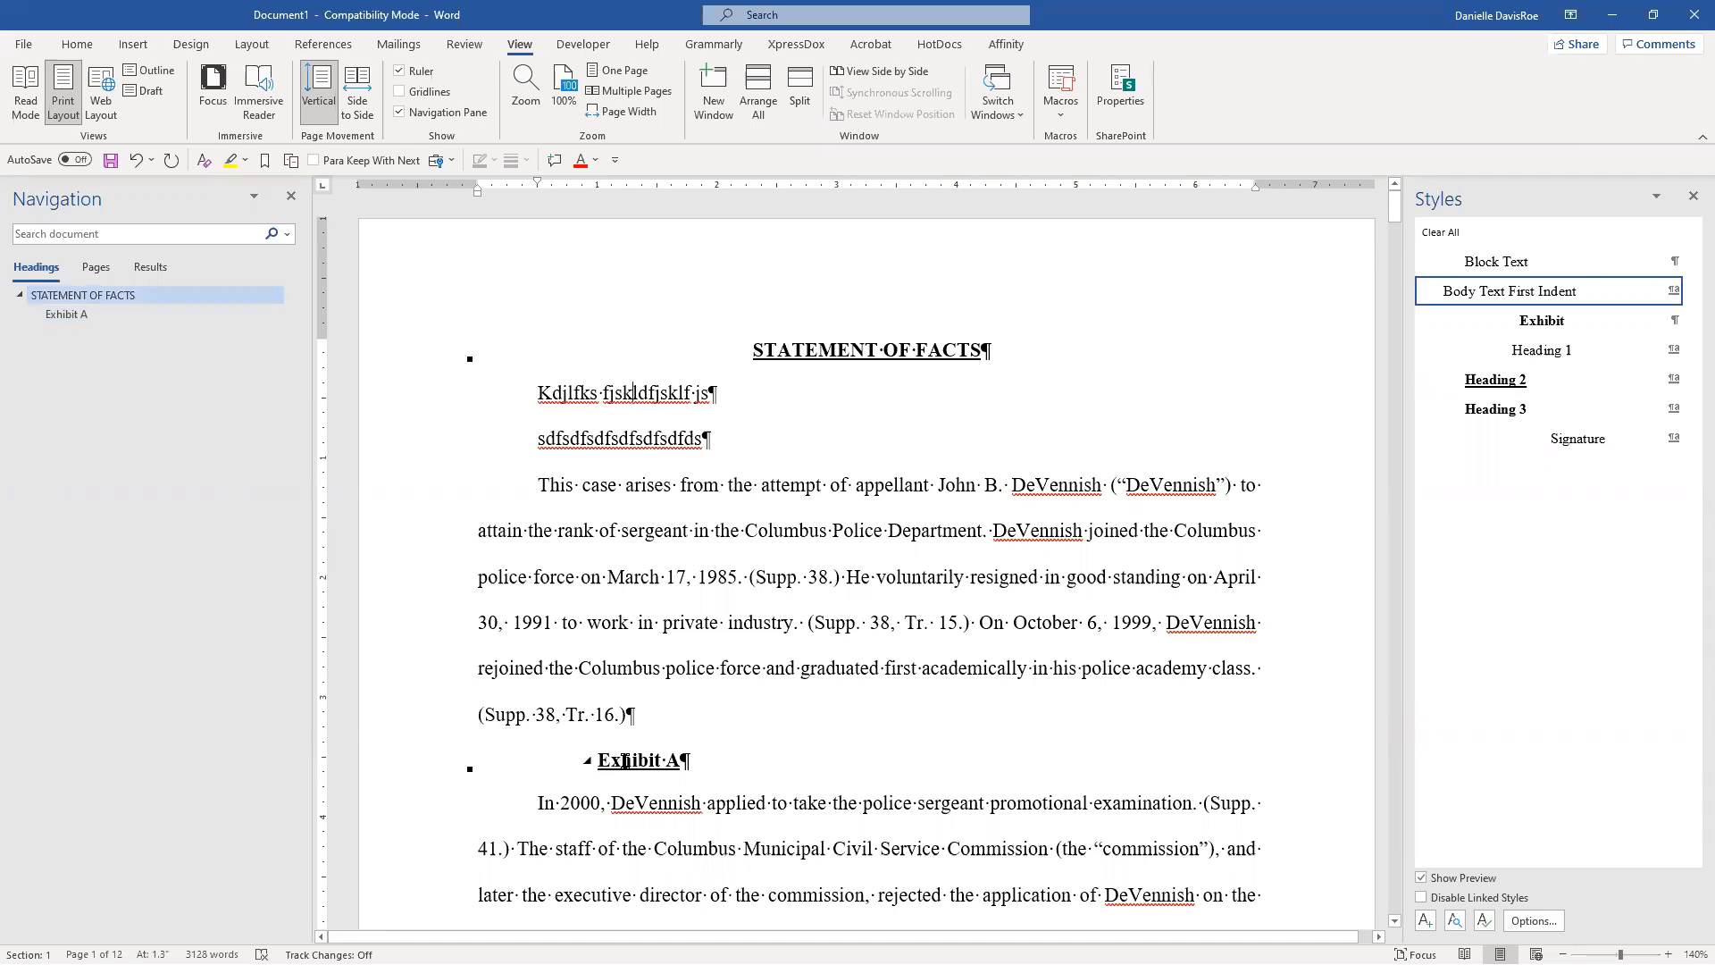
left_click(624, 760)
left_click(1542, 320)
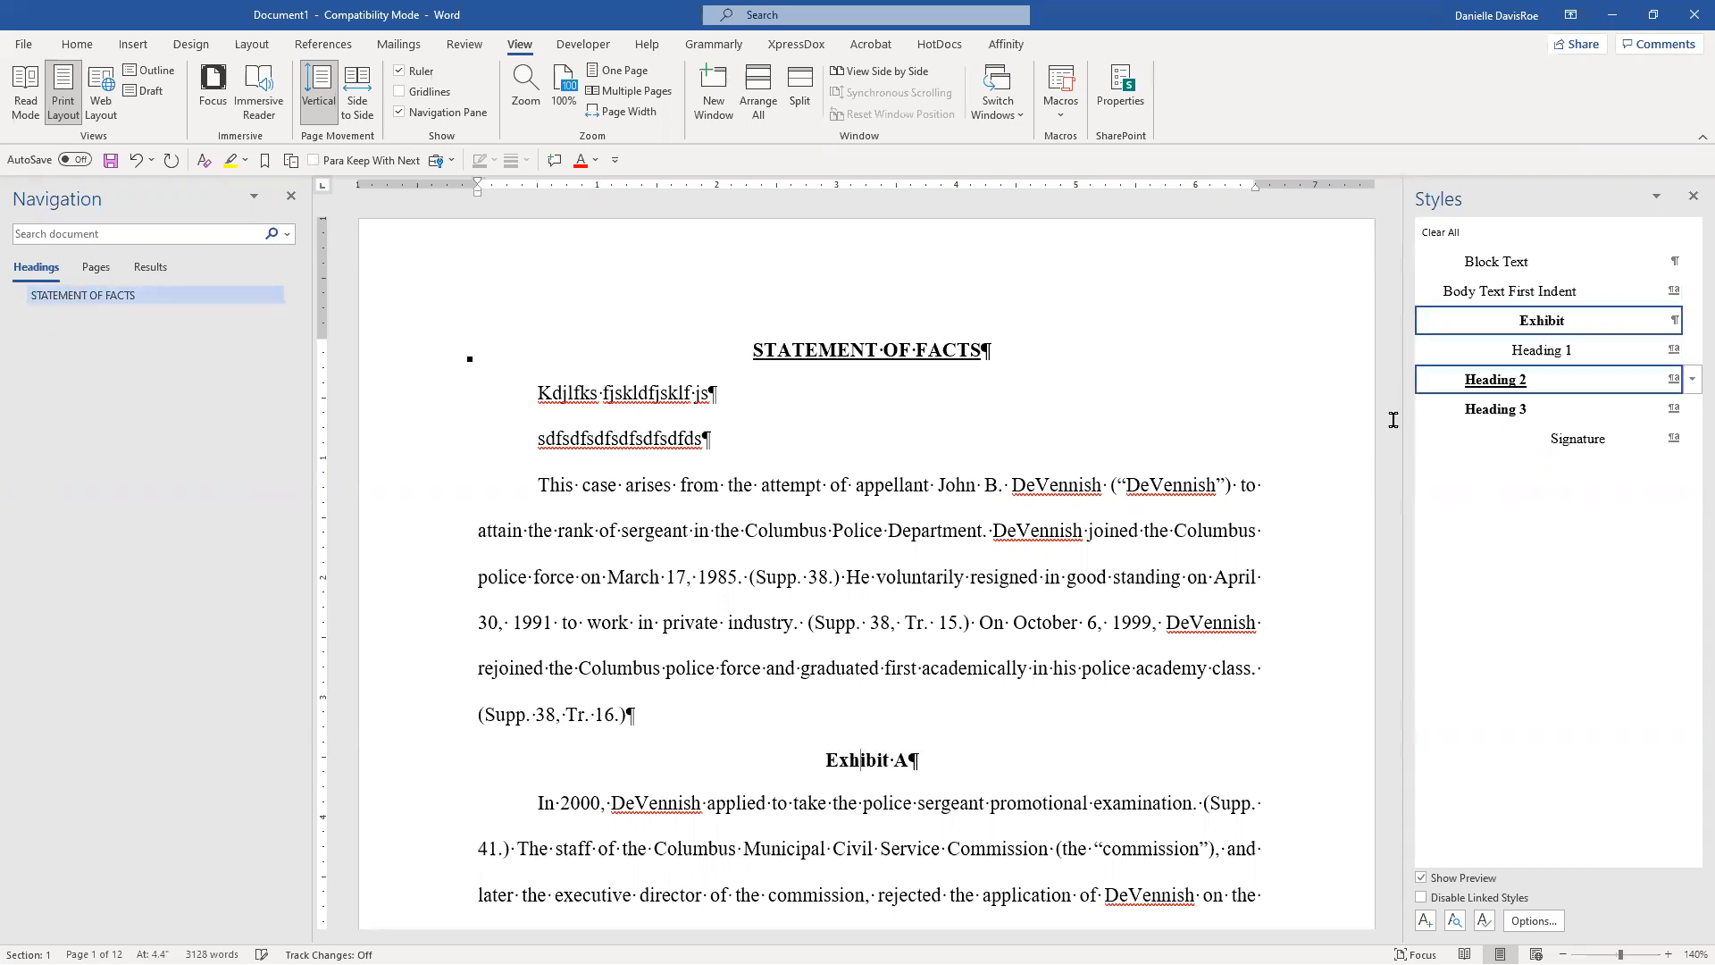
Modify the Exhibit style's paragraph format to outline level Level 1, and go to Exhibit A through the document's heading list.
right_click(1555, 323)
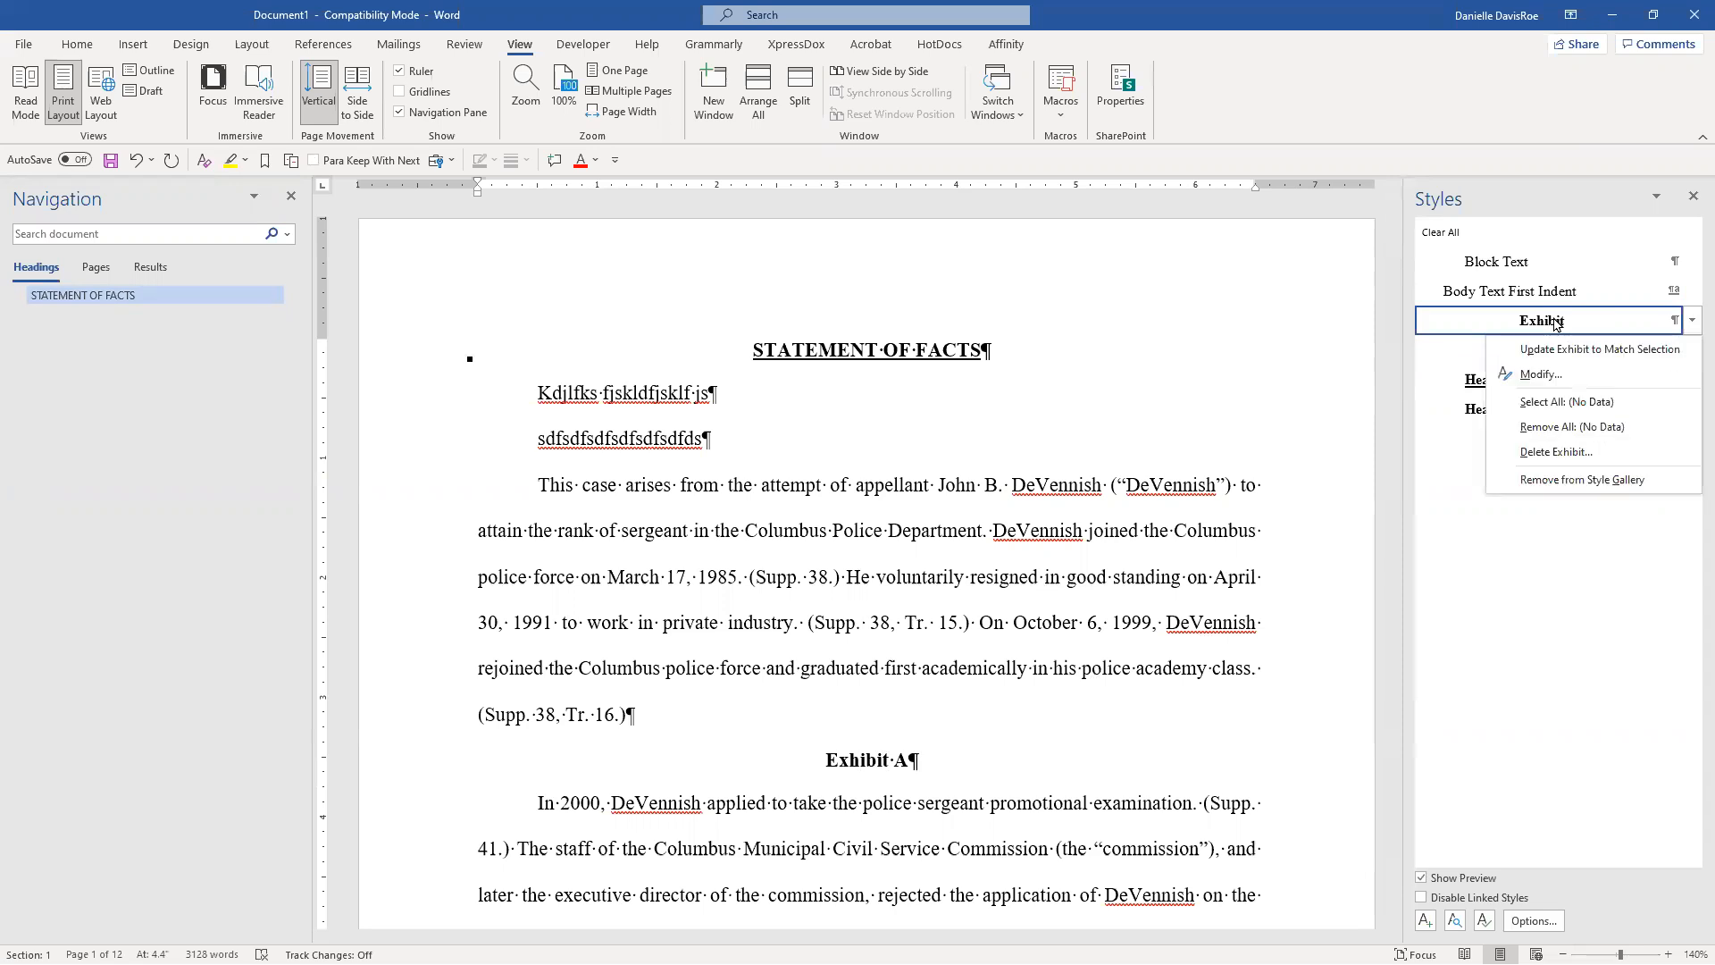
left_click(1564, 376)
left_click(792, 699)
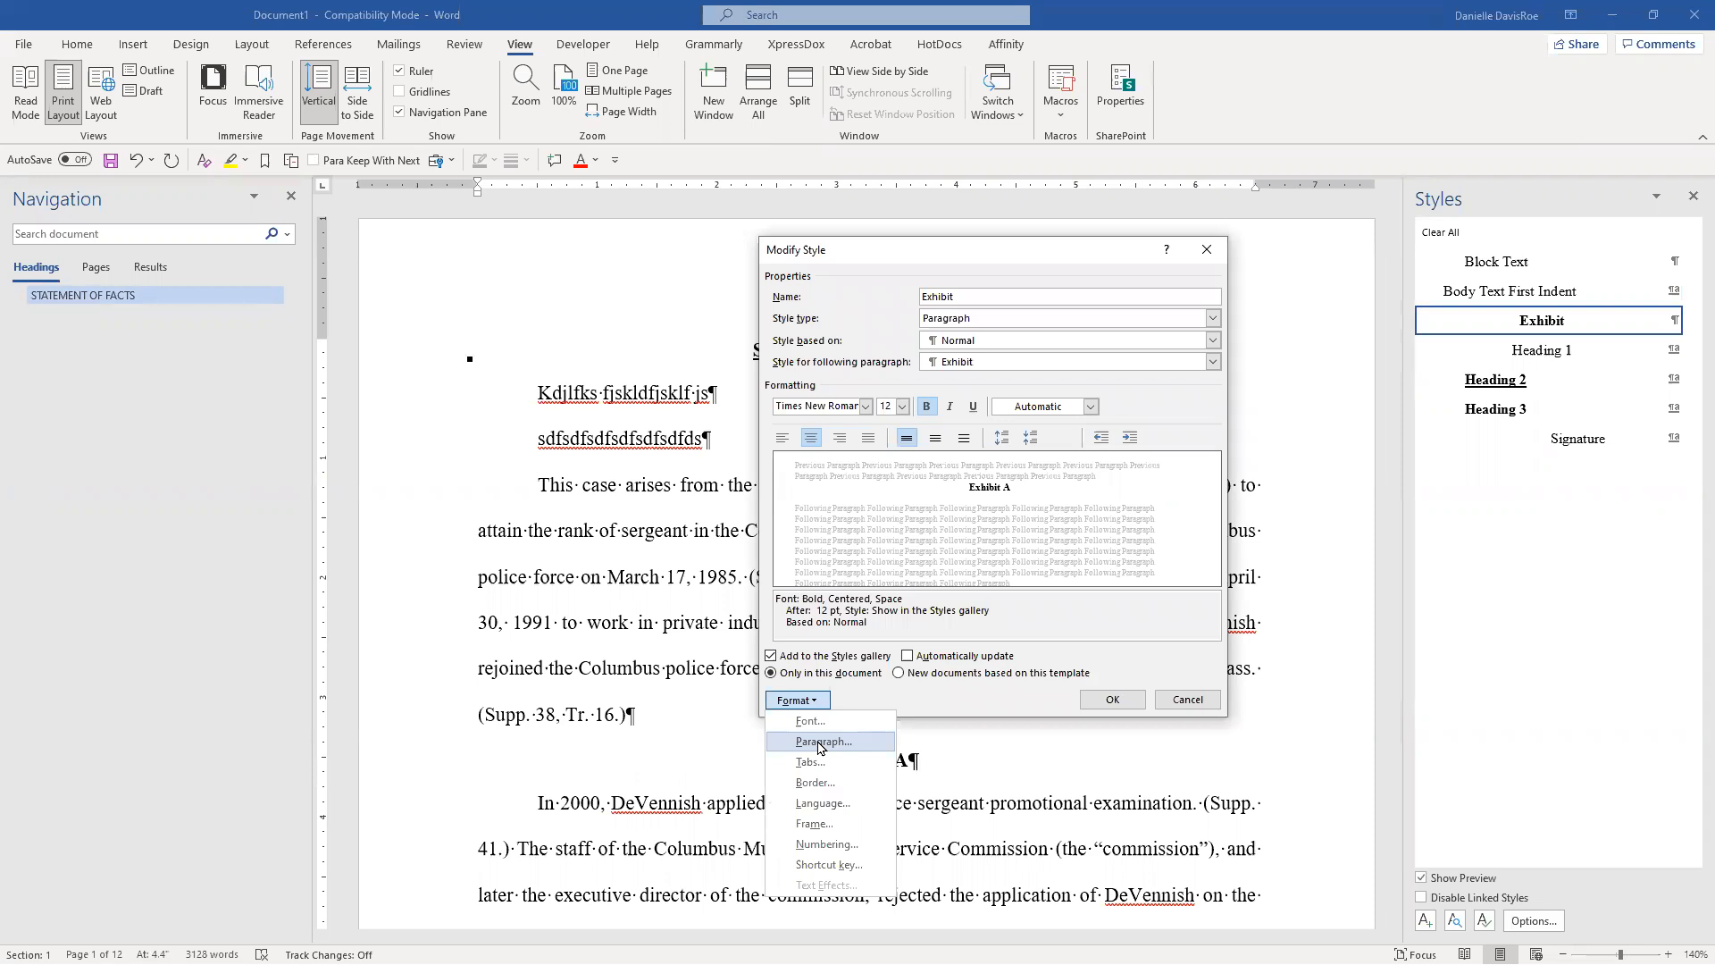
left_click(820, 742)
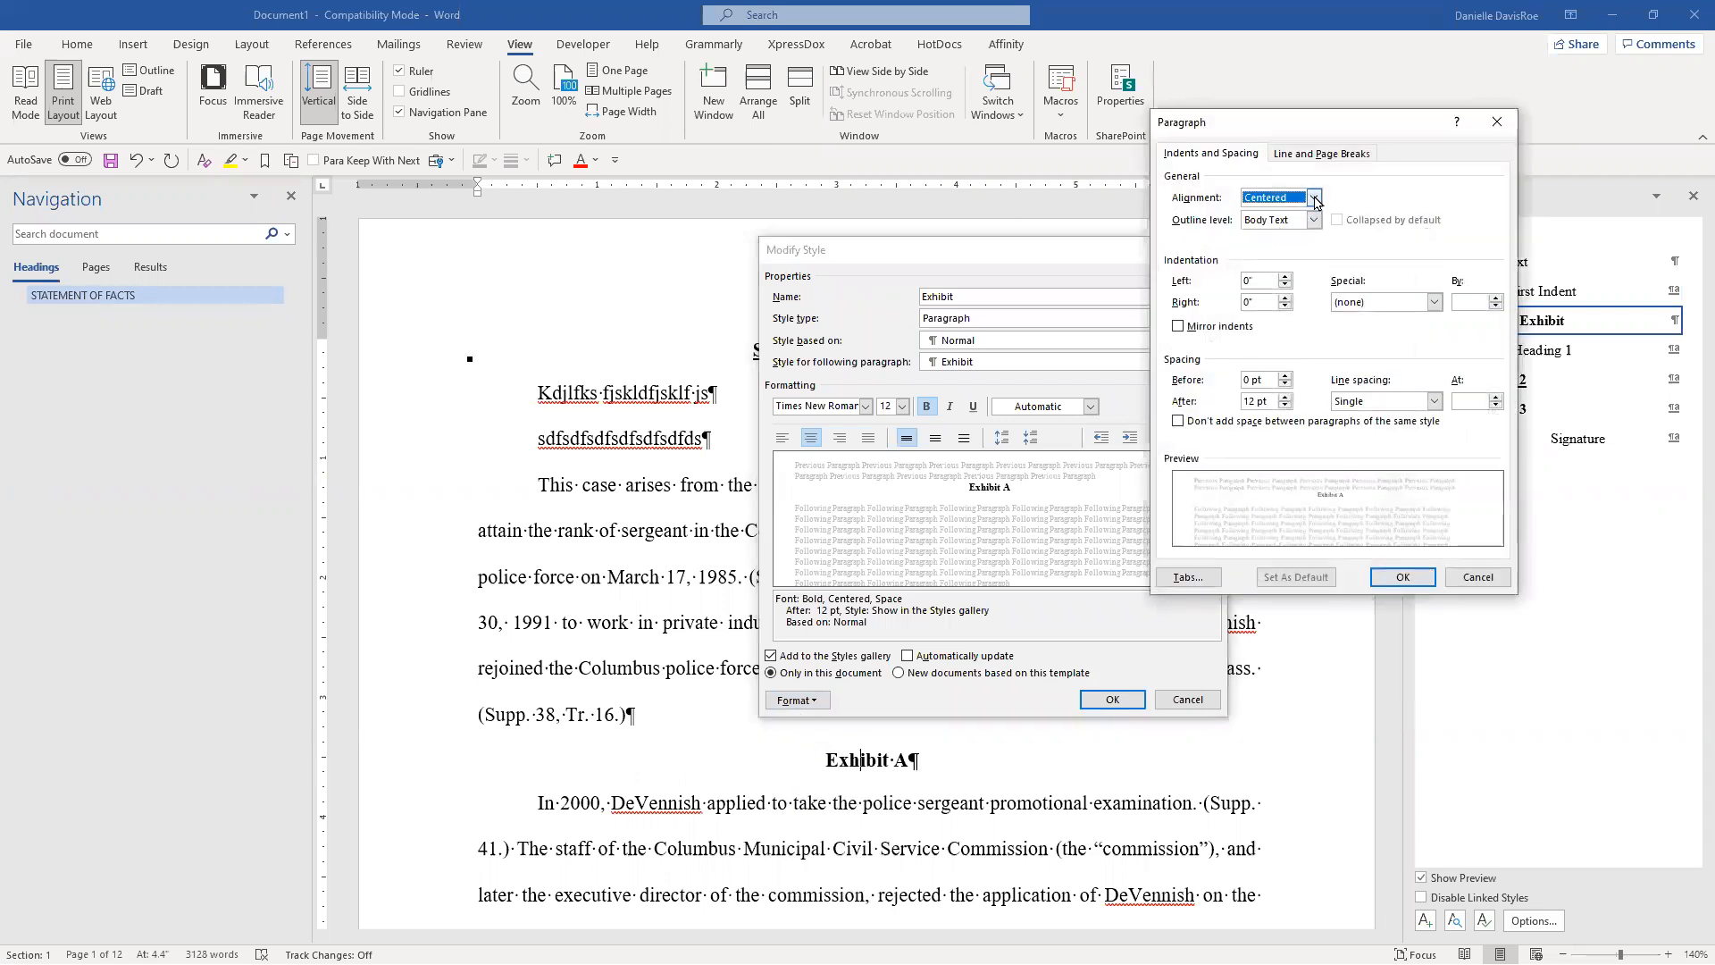
left_click(1314, 222)
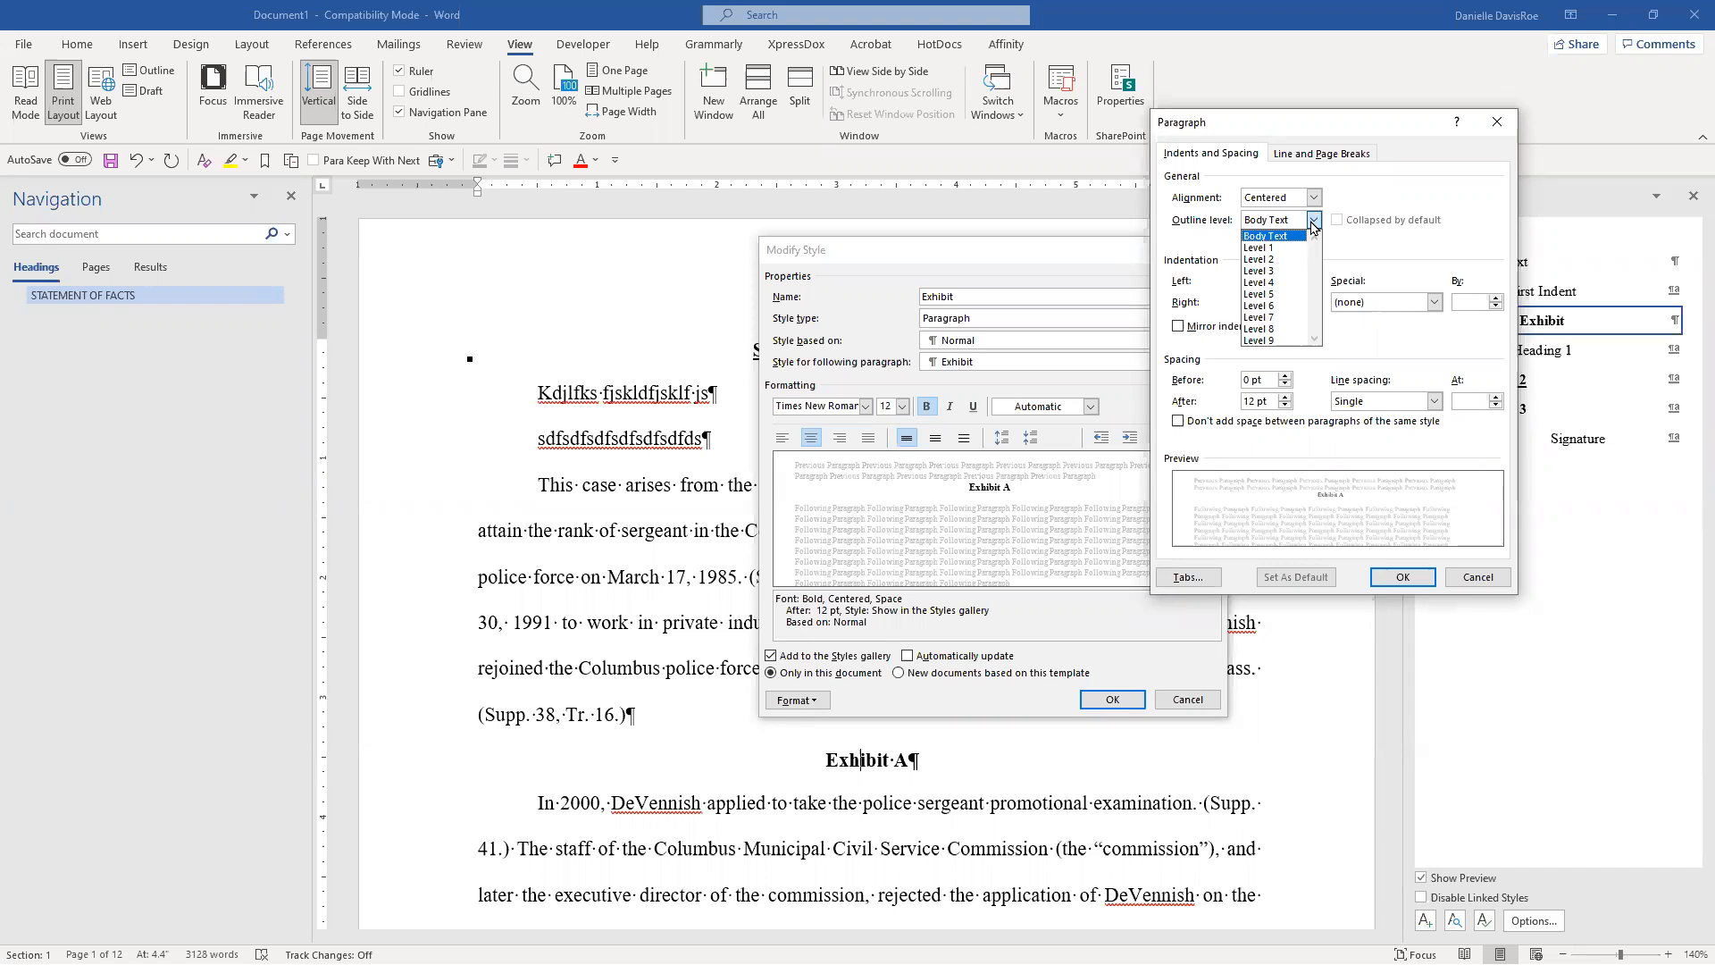
left_click(1270, 249)
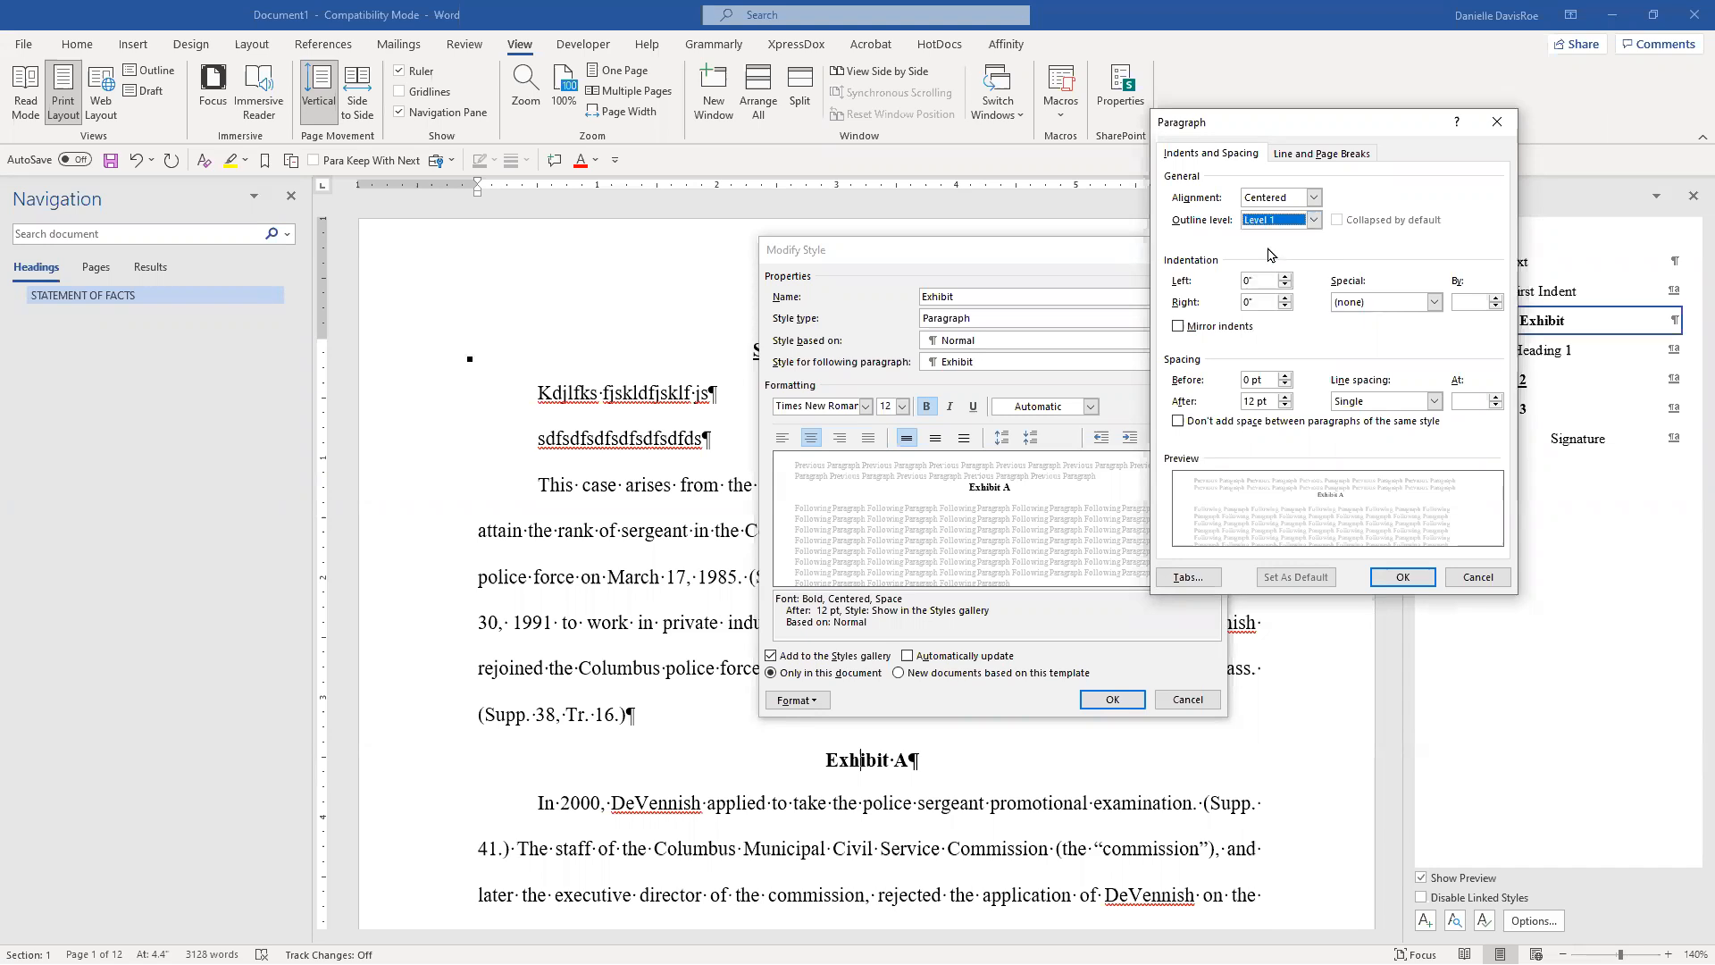
left_click(1404, 573)
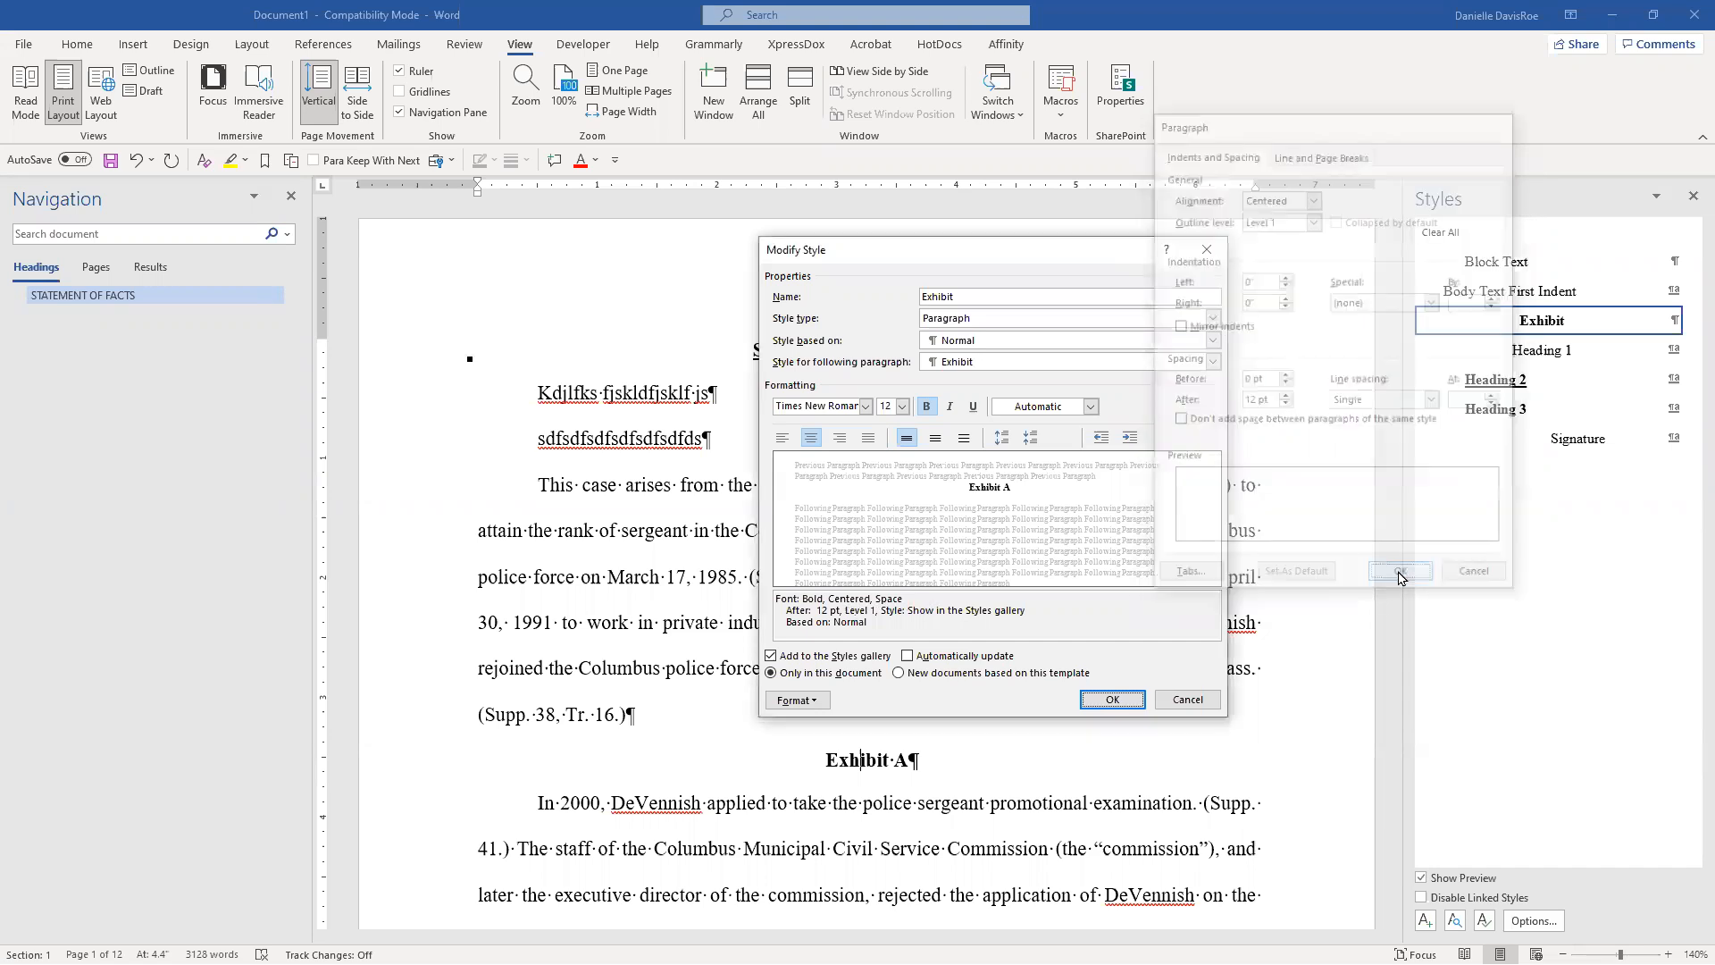
left_click(1112, 702)
left_click(49, 323)
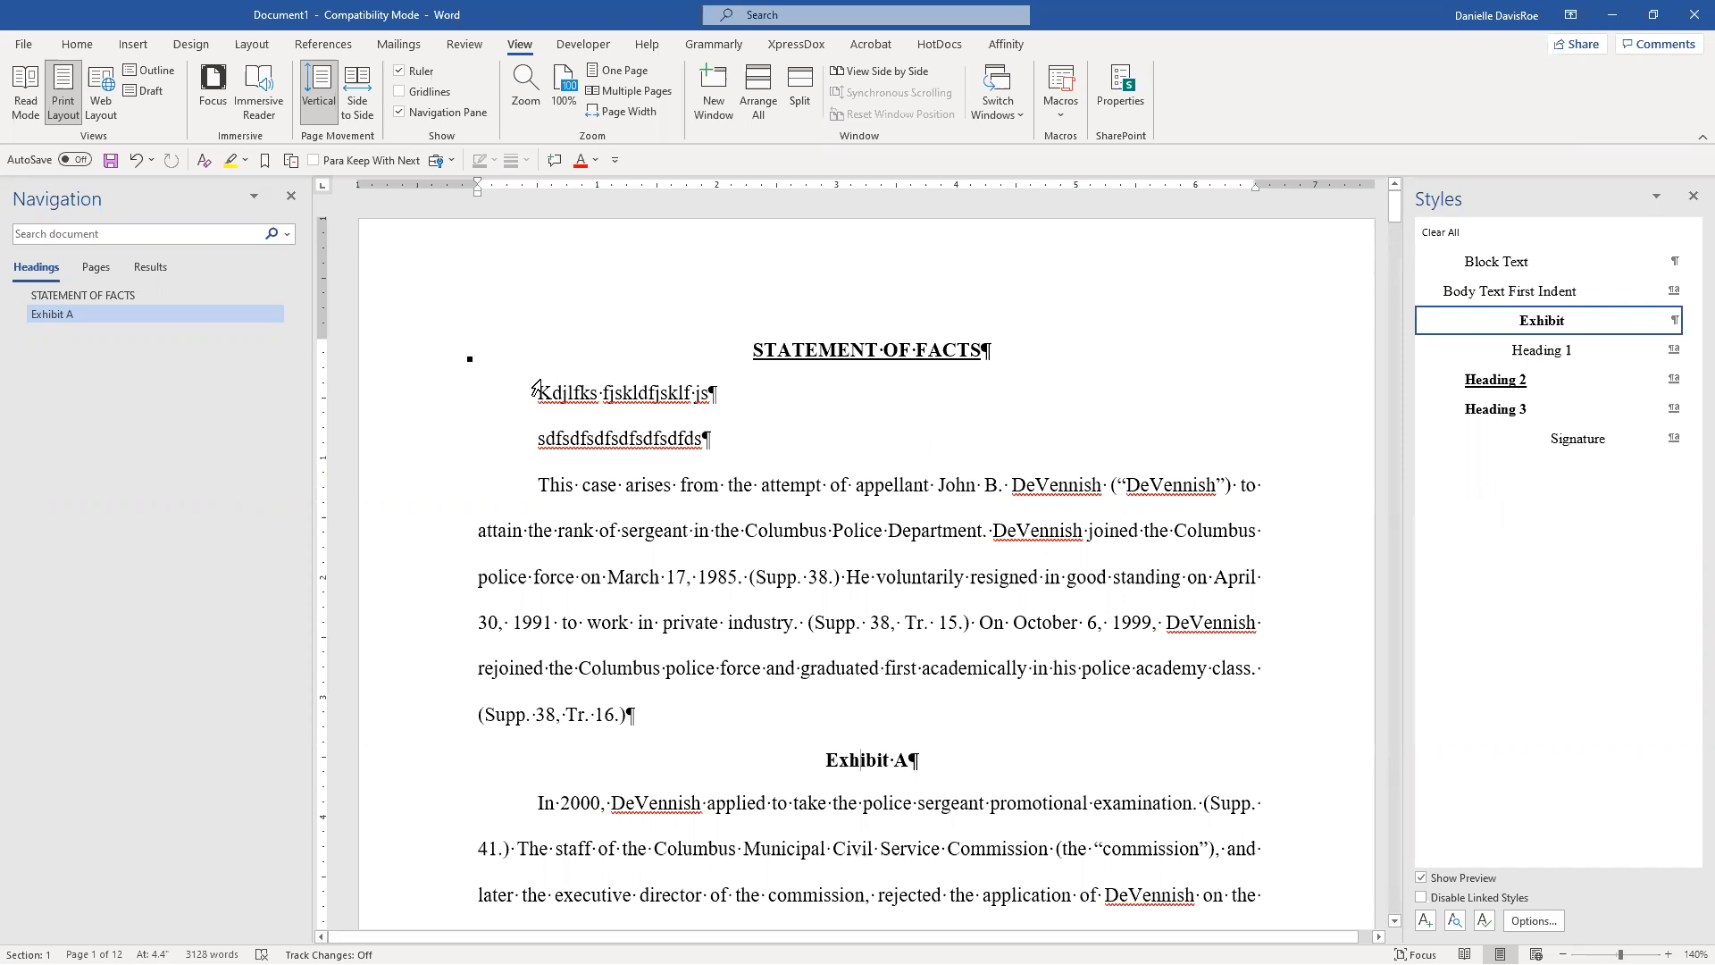
Select the first letter and the ending paragraph mark of the "Kdjlfks fjskldfjsklf js" line to examine them.
left_click_drag(532, 394, 550, 394)
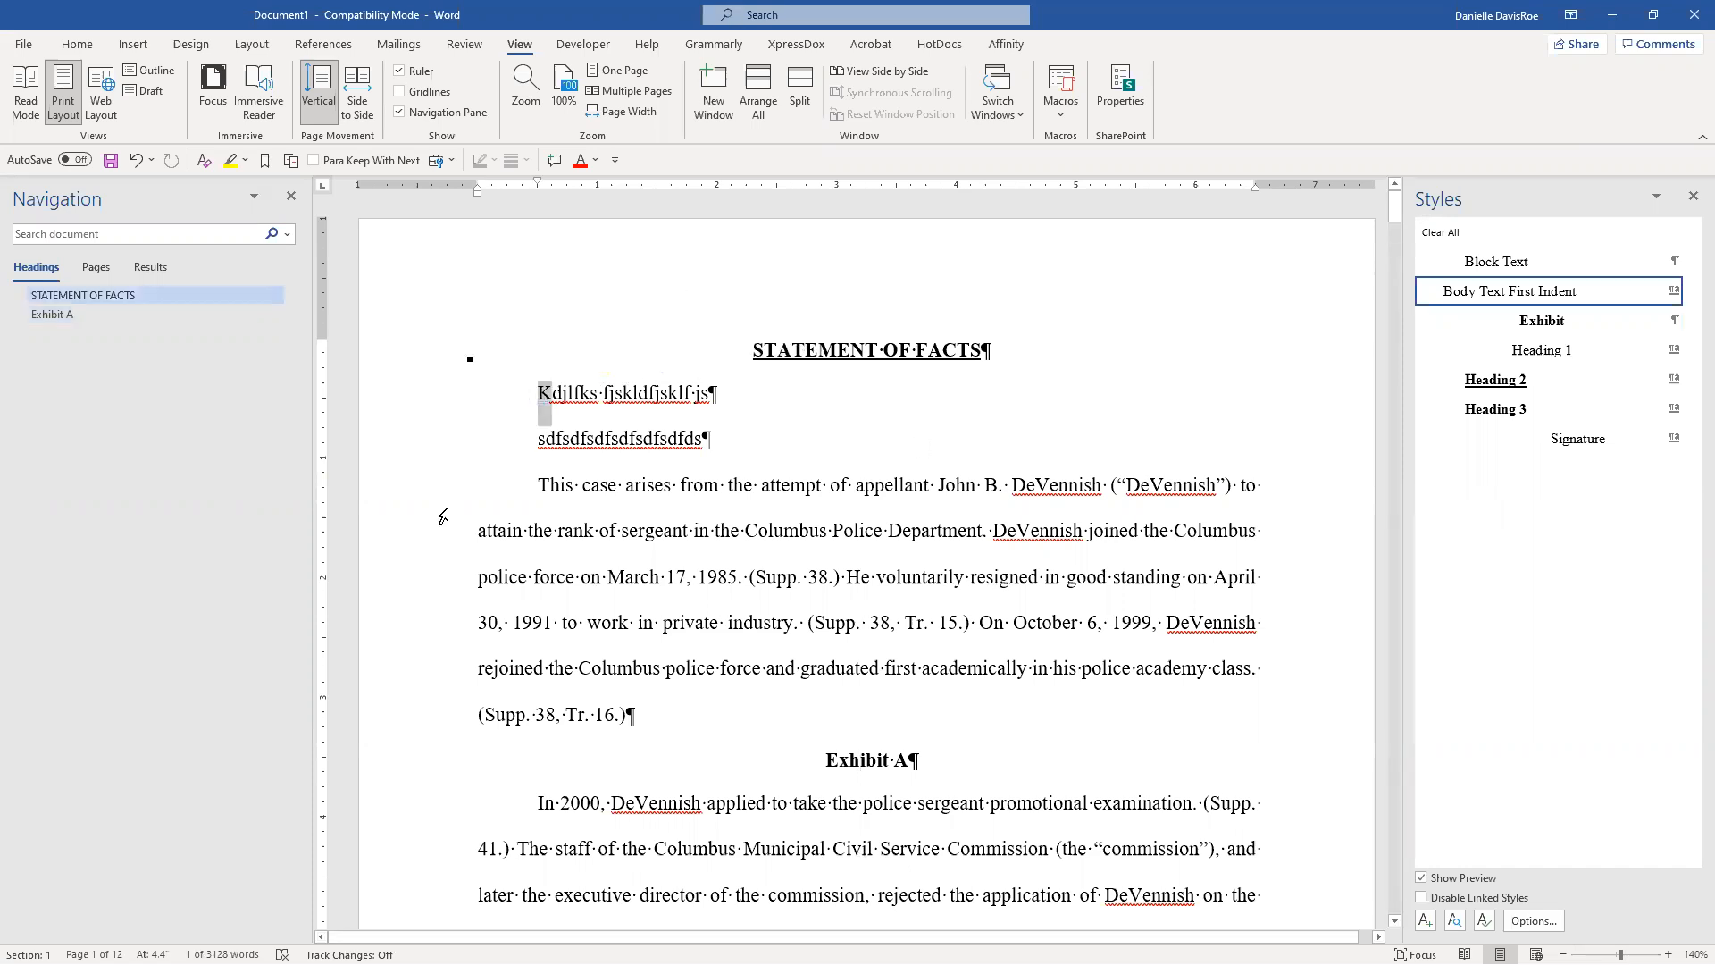
left_click(78, 45)
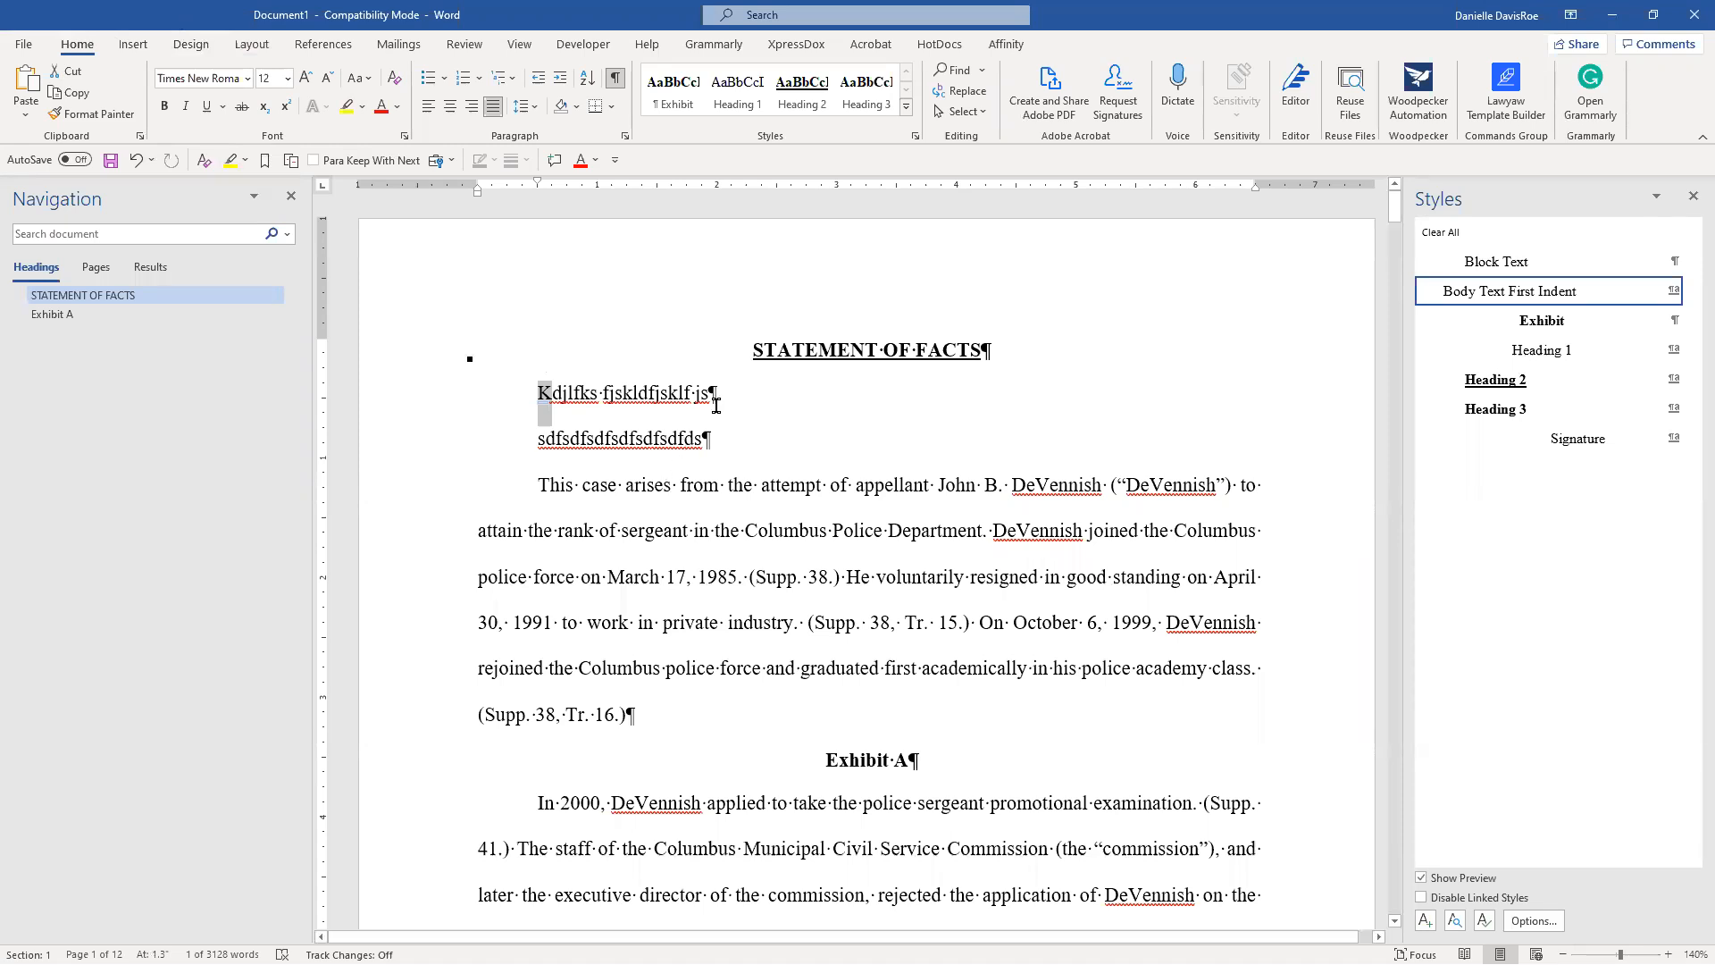
left_click_drag(709, 394, 718, 396)
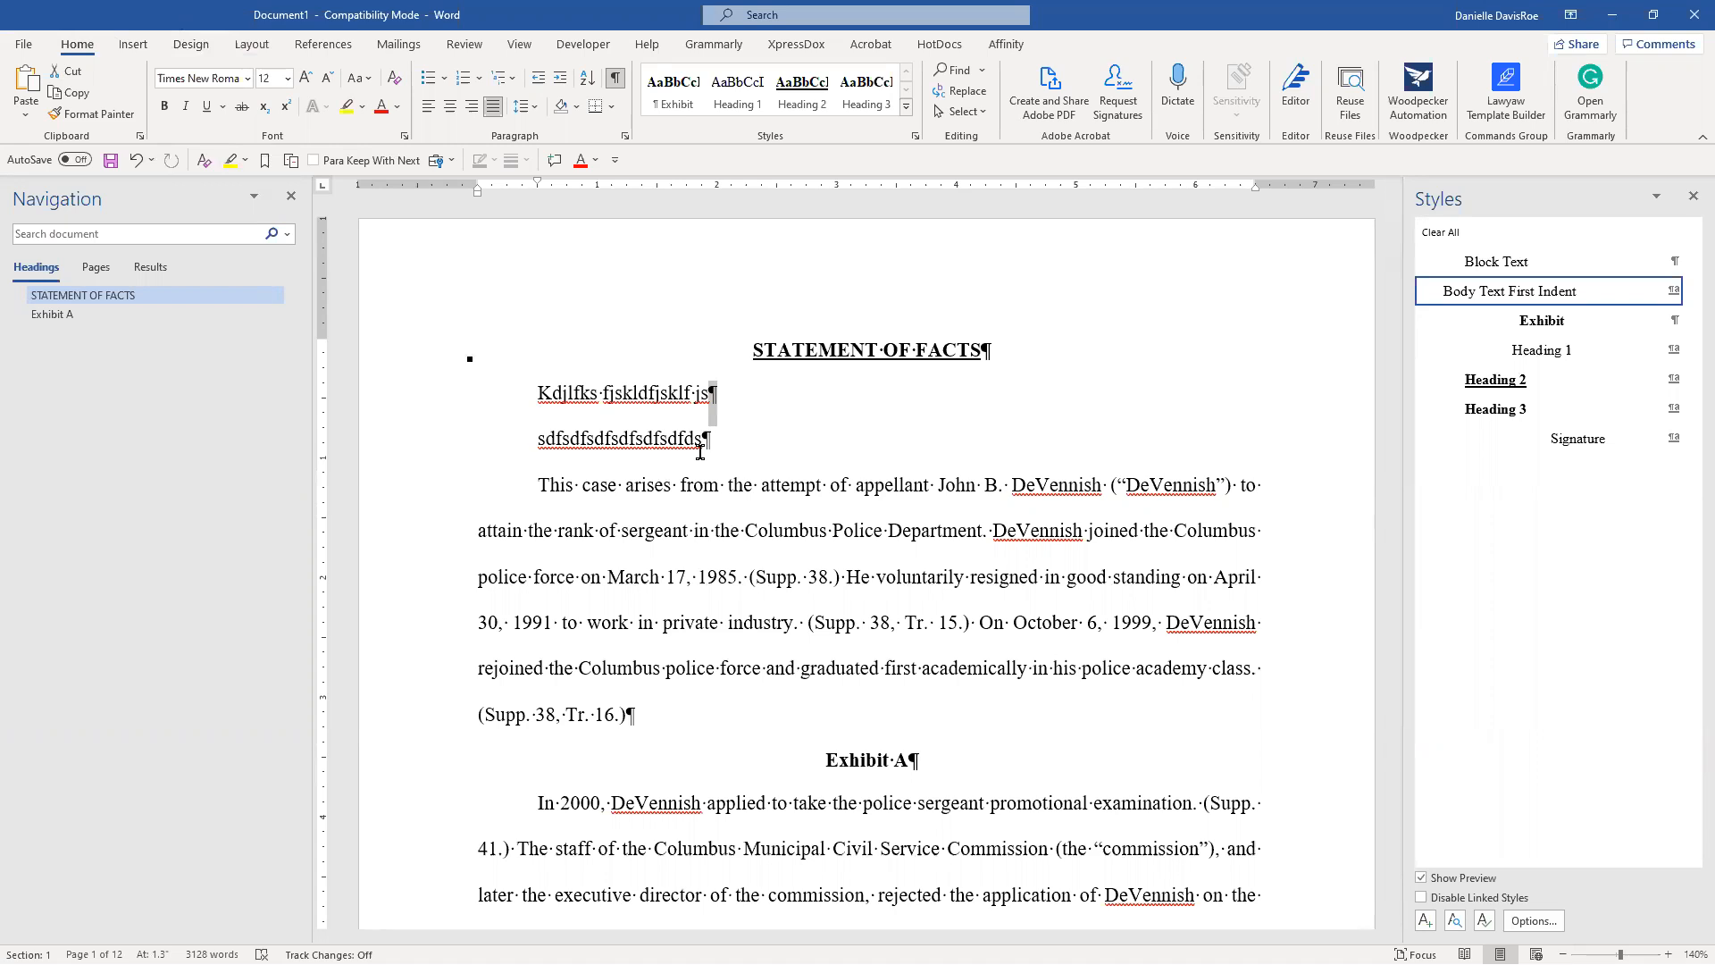
Delete the paragraph mark after STATEMENT OF FACTS to merge in the following line, and split the line off again.
left_click(990, 351)
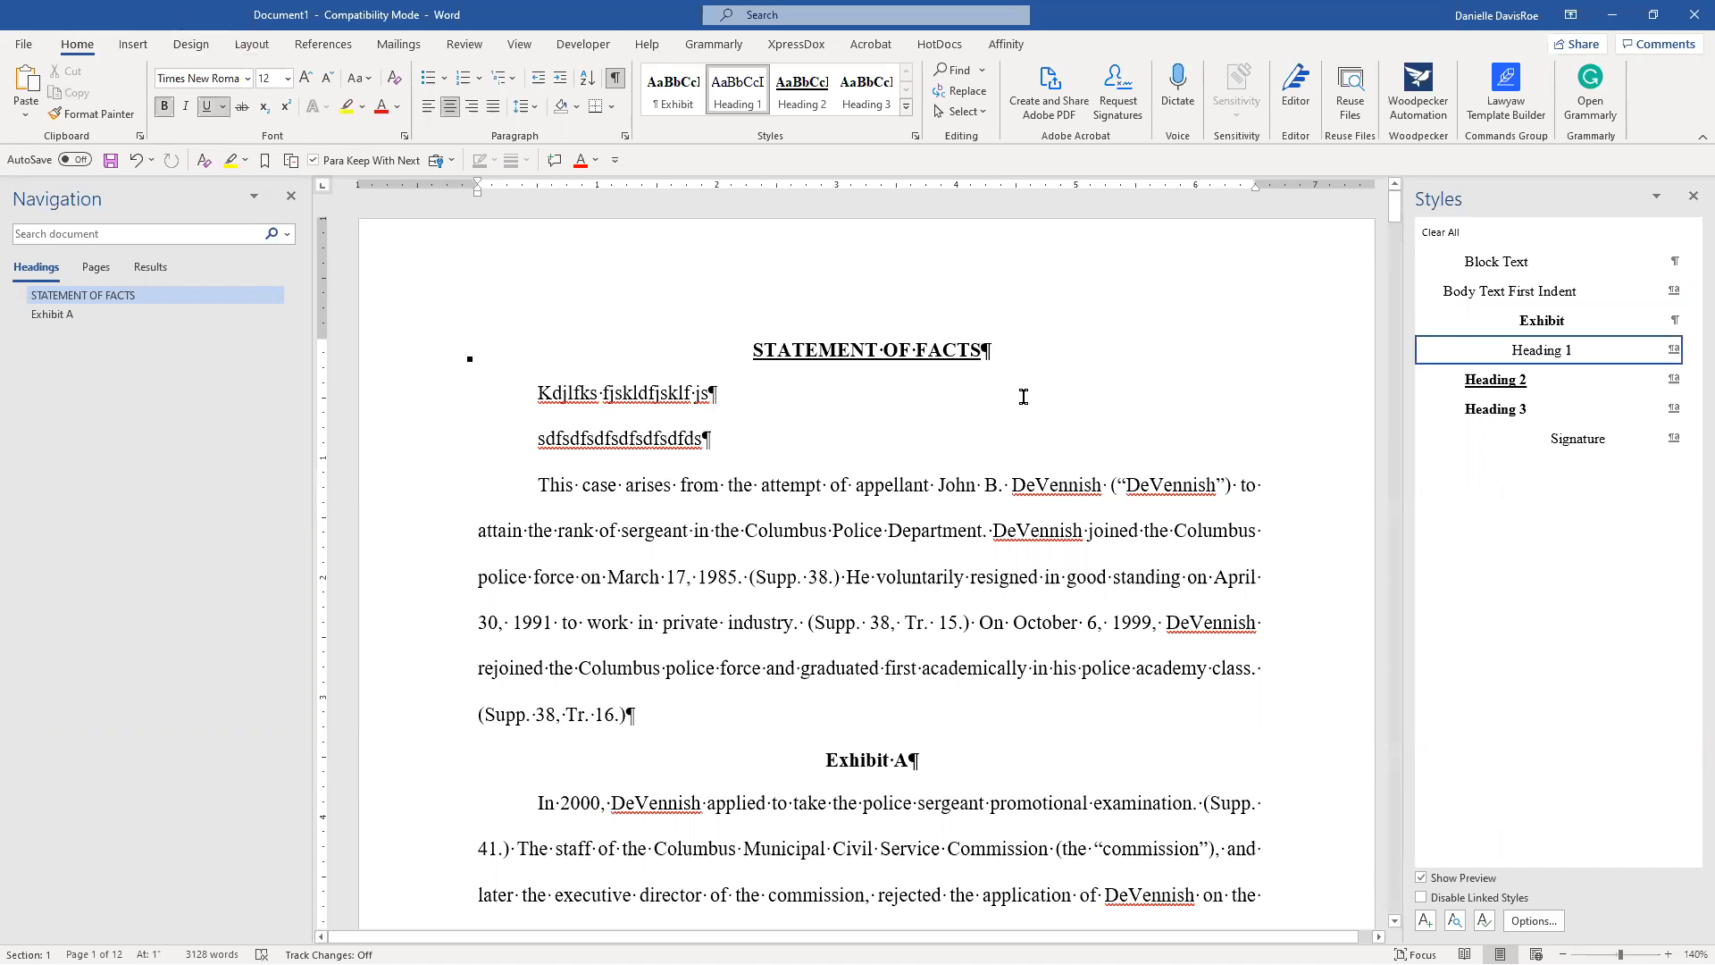
key("Delete")
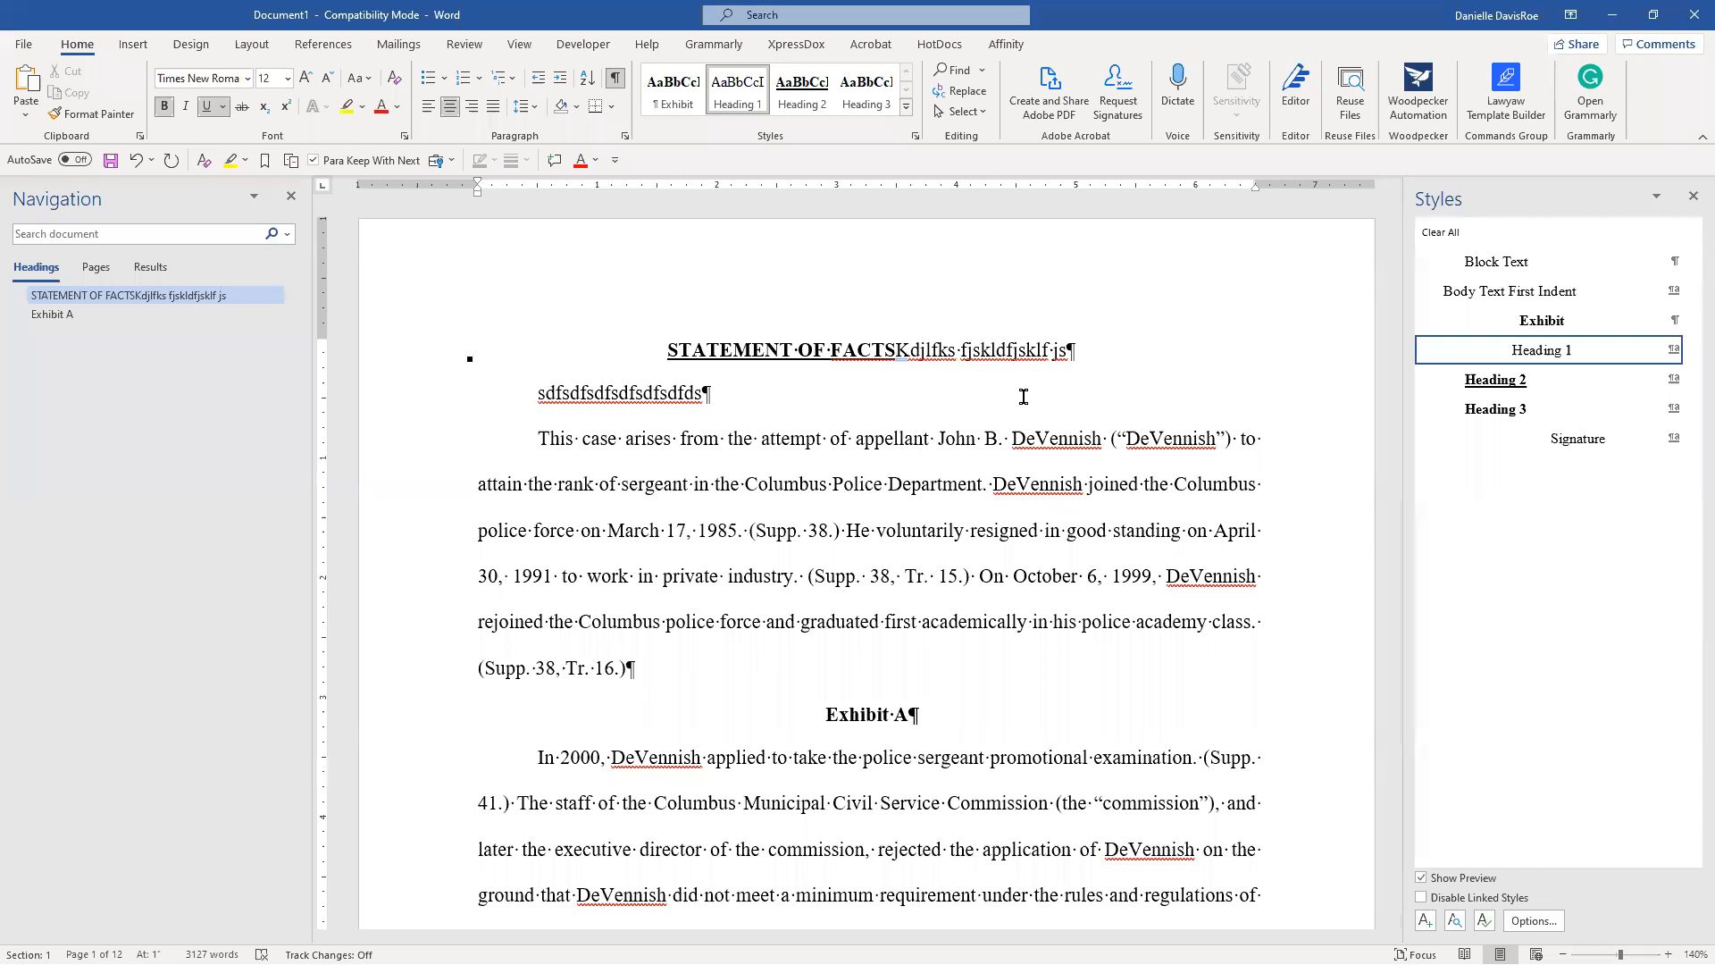
key("Return")
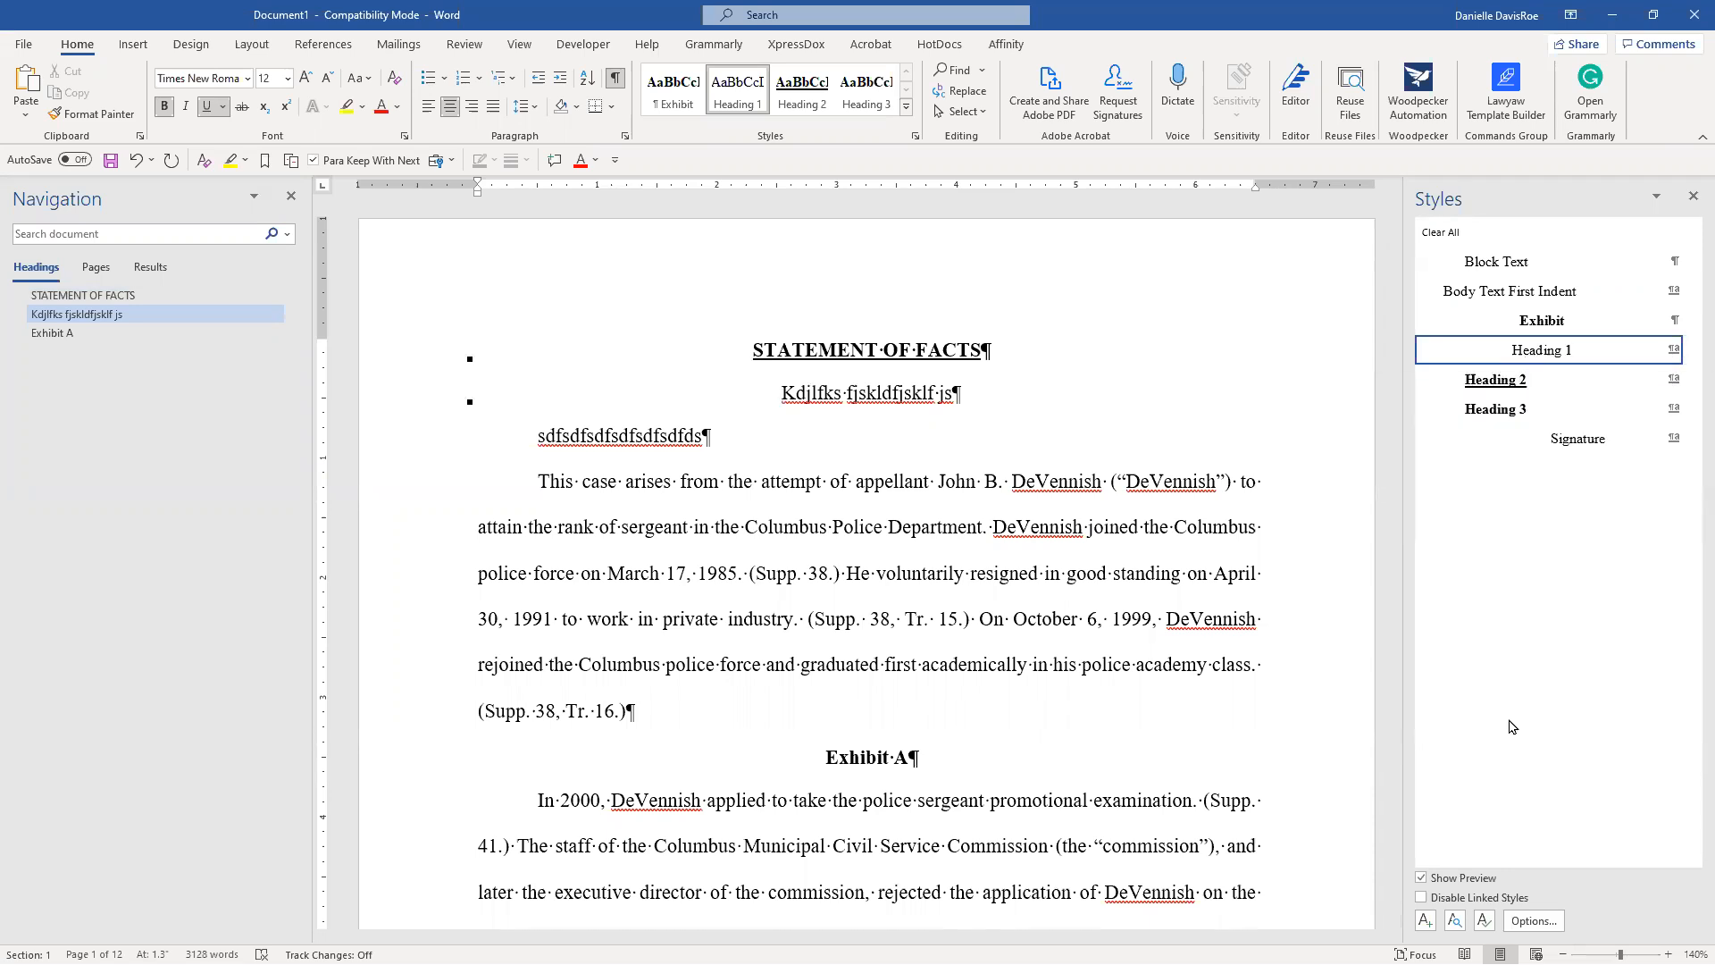
Examine the style types available when creating a new style, and leave without creating one.
left_click(1426, 920)
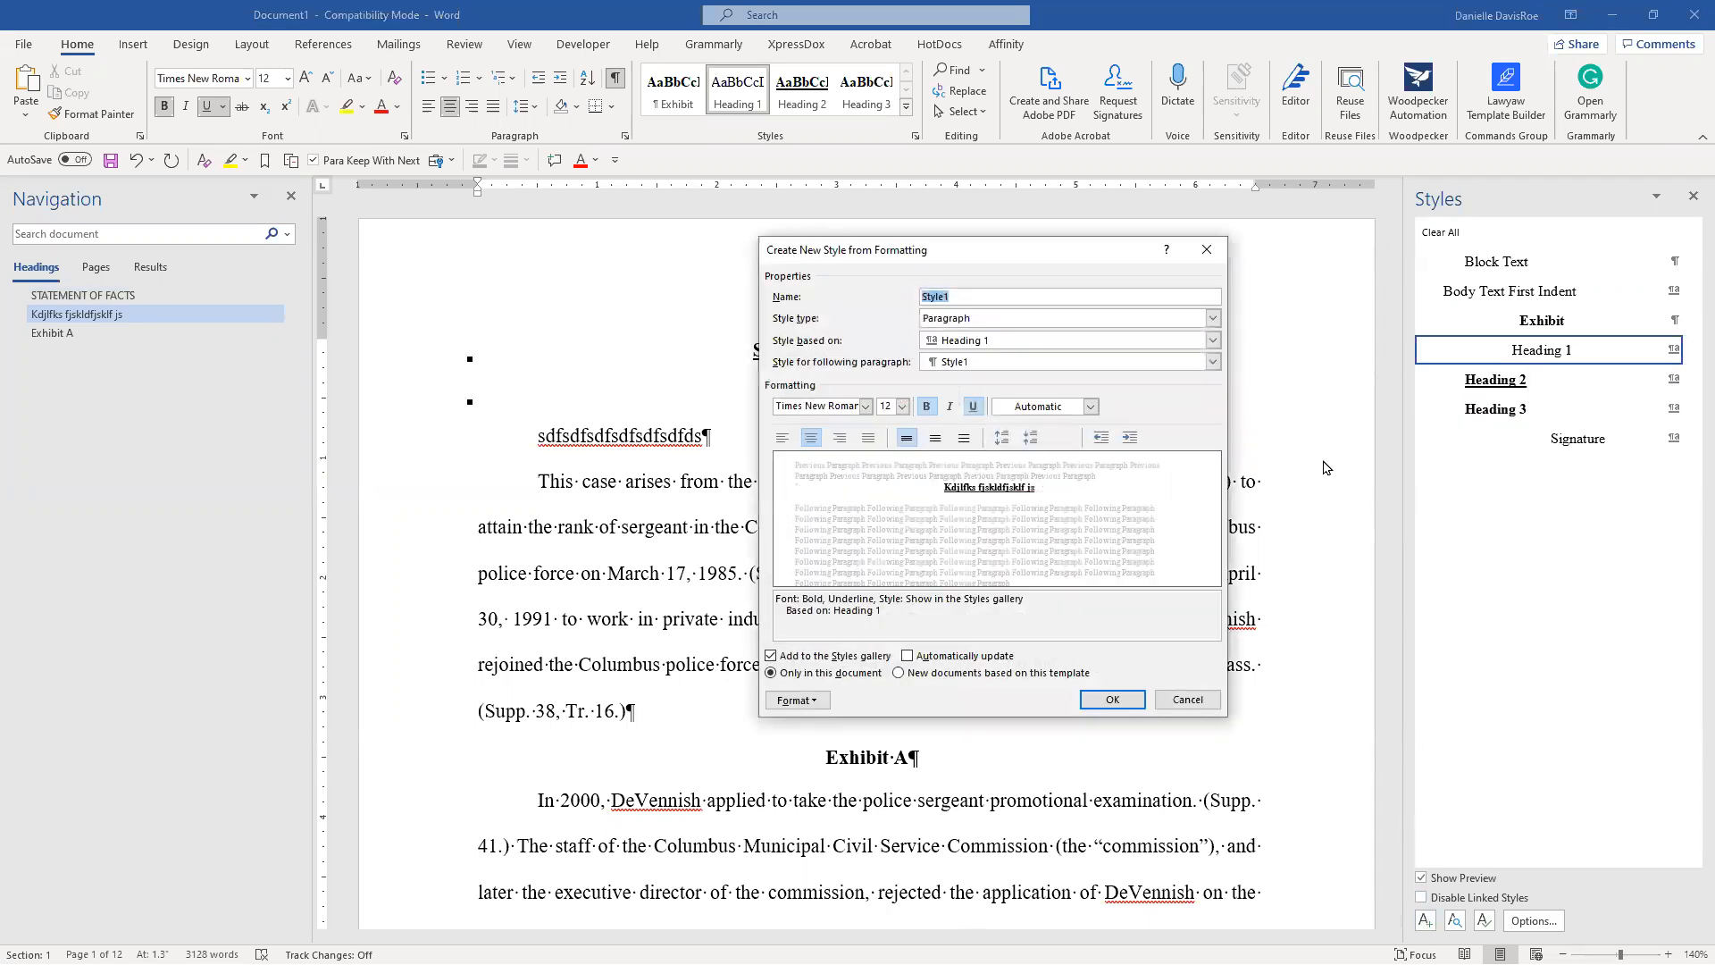
left_click(1213, 320)
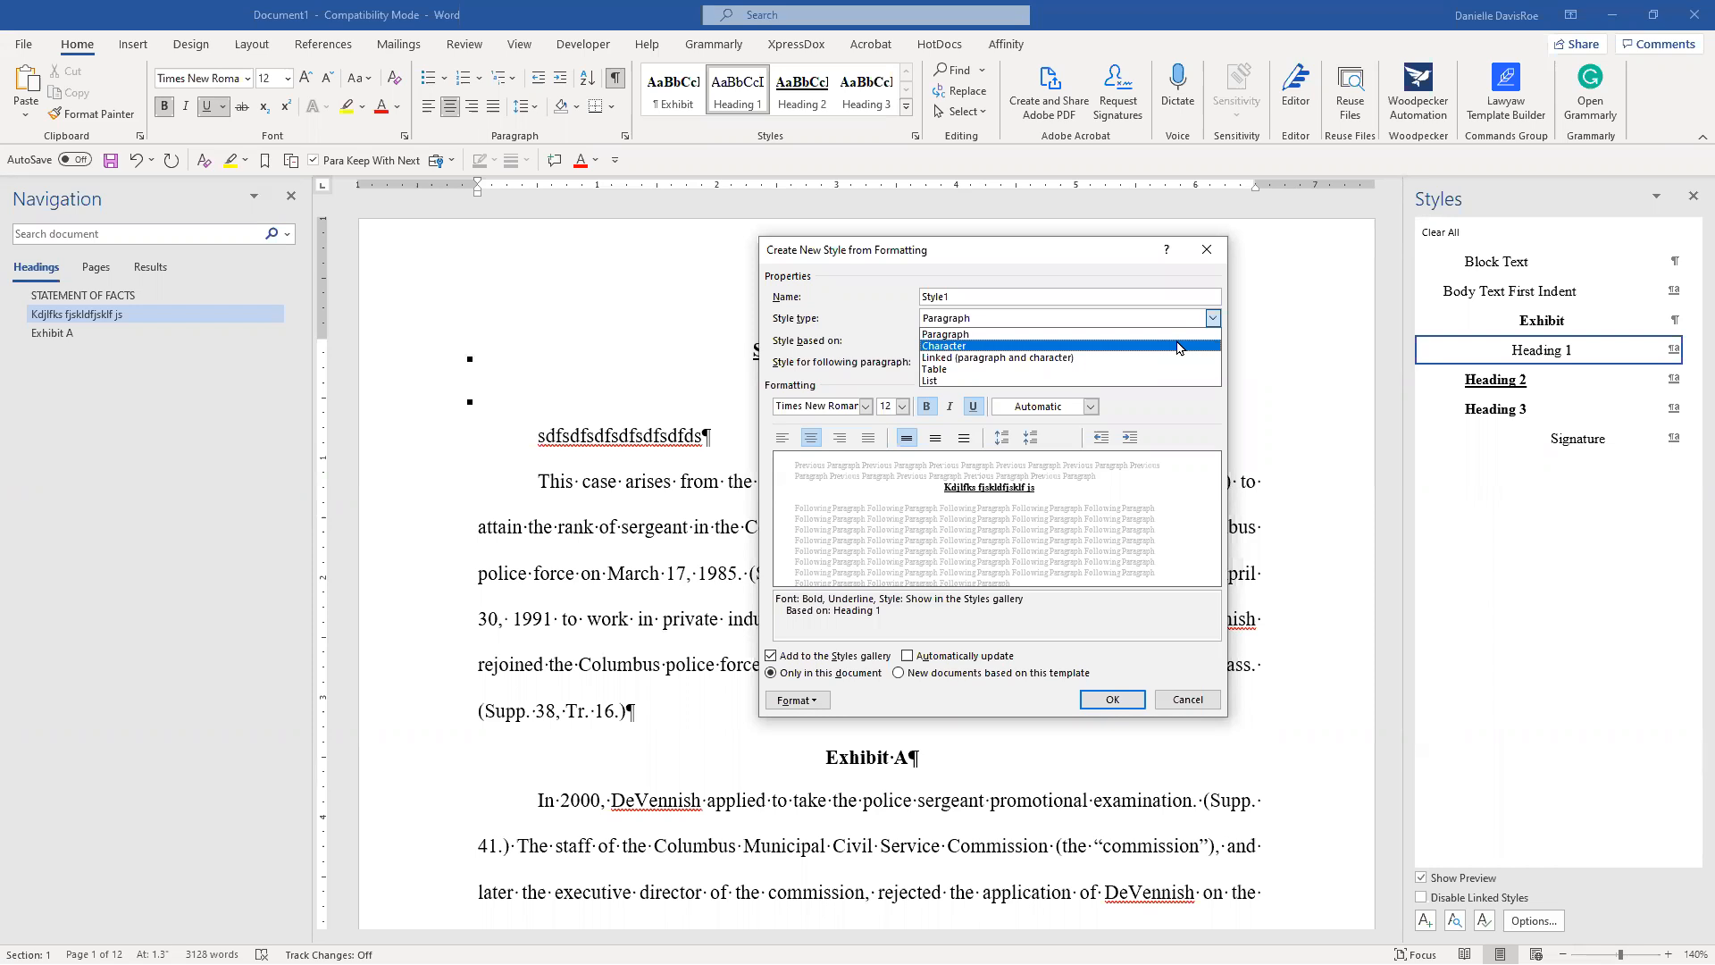
left_click(1187, 700)
left_click(1187, 699)
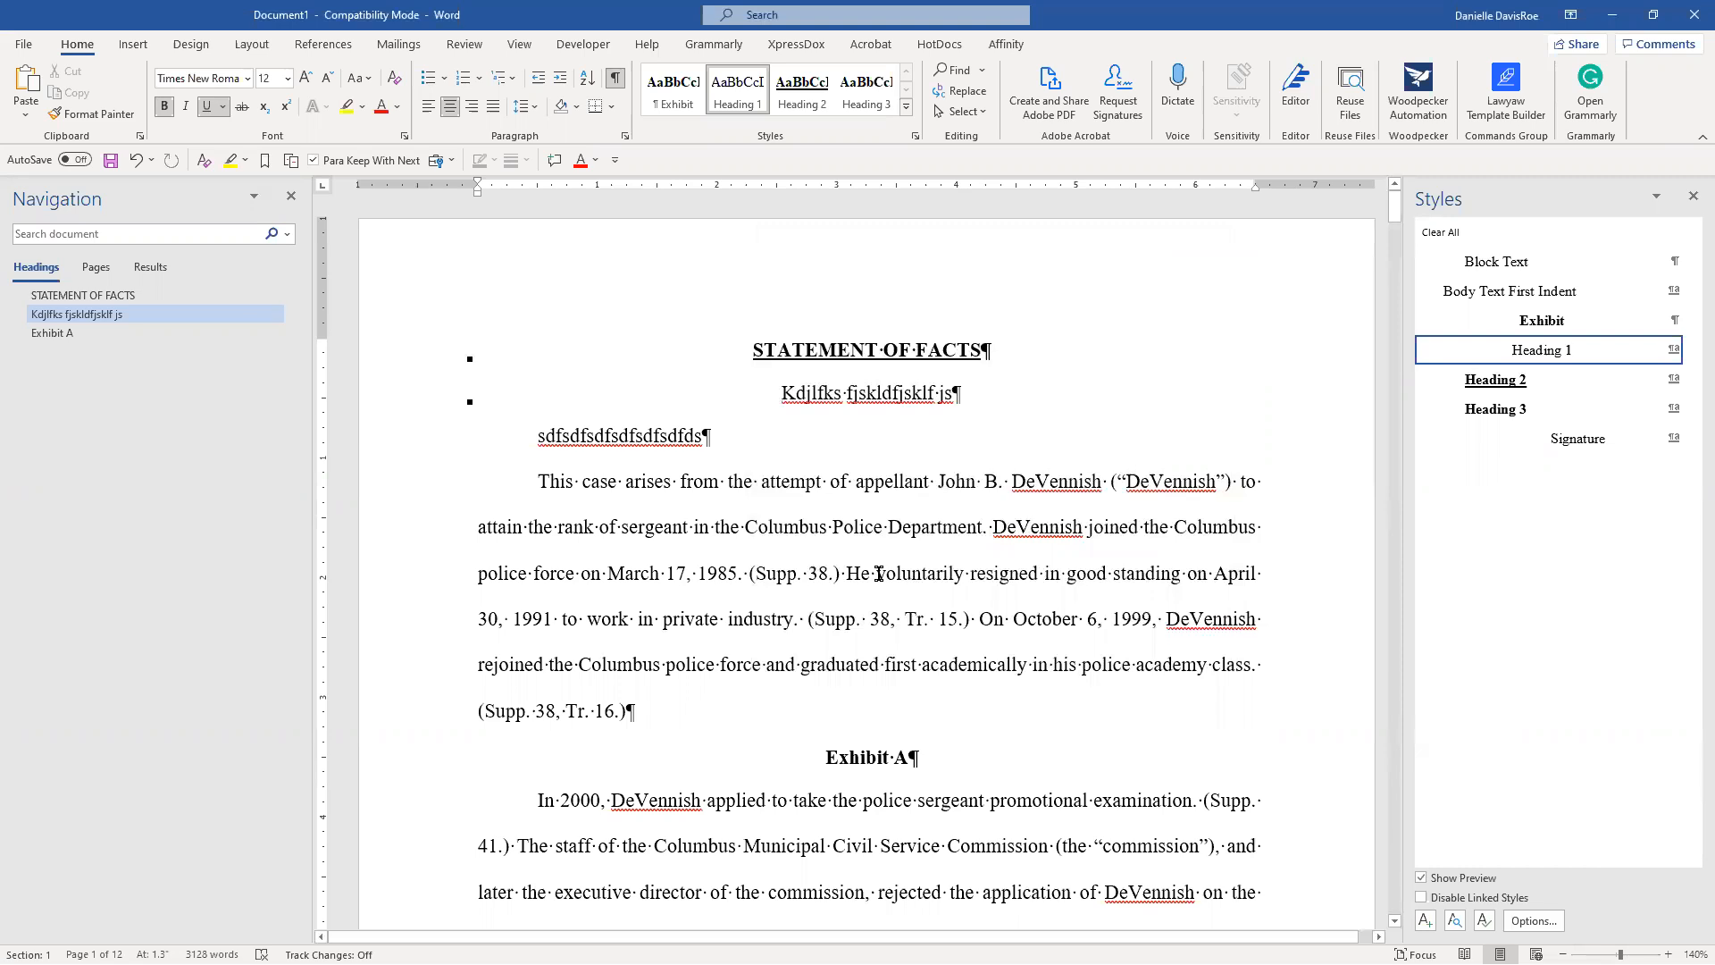
Make the word "voluntarily" bold, and review the definition of the Body Text First Indent style.
left_click_drag(877, 573, 965, 572)
key("ctrl+b")
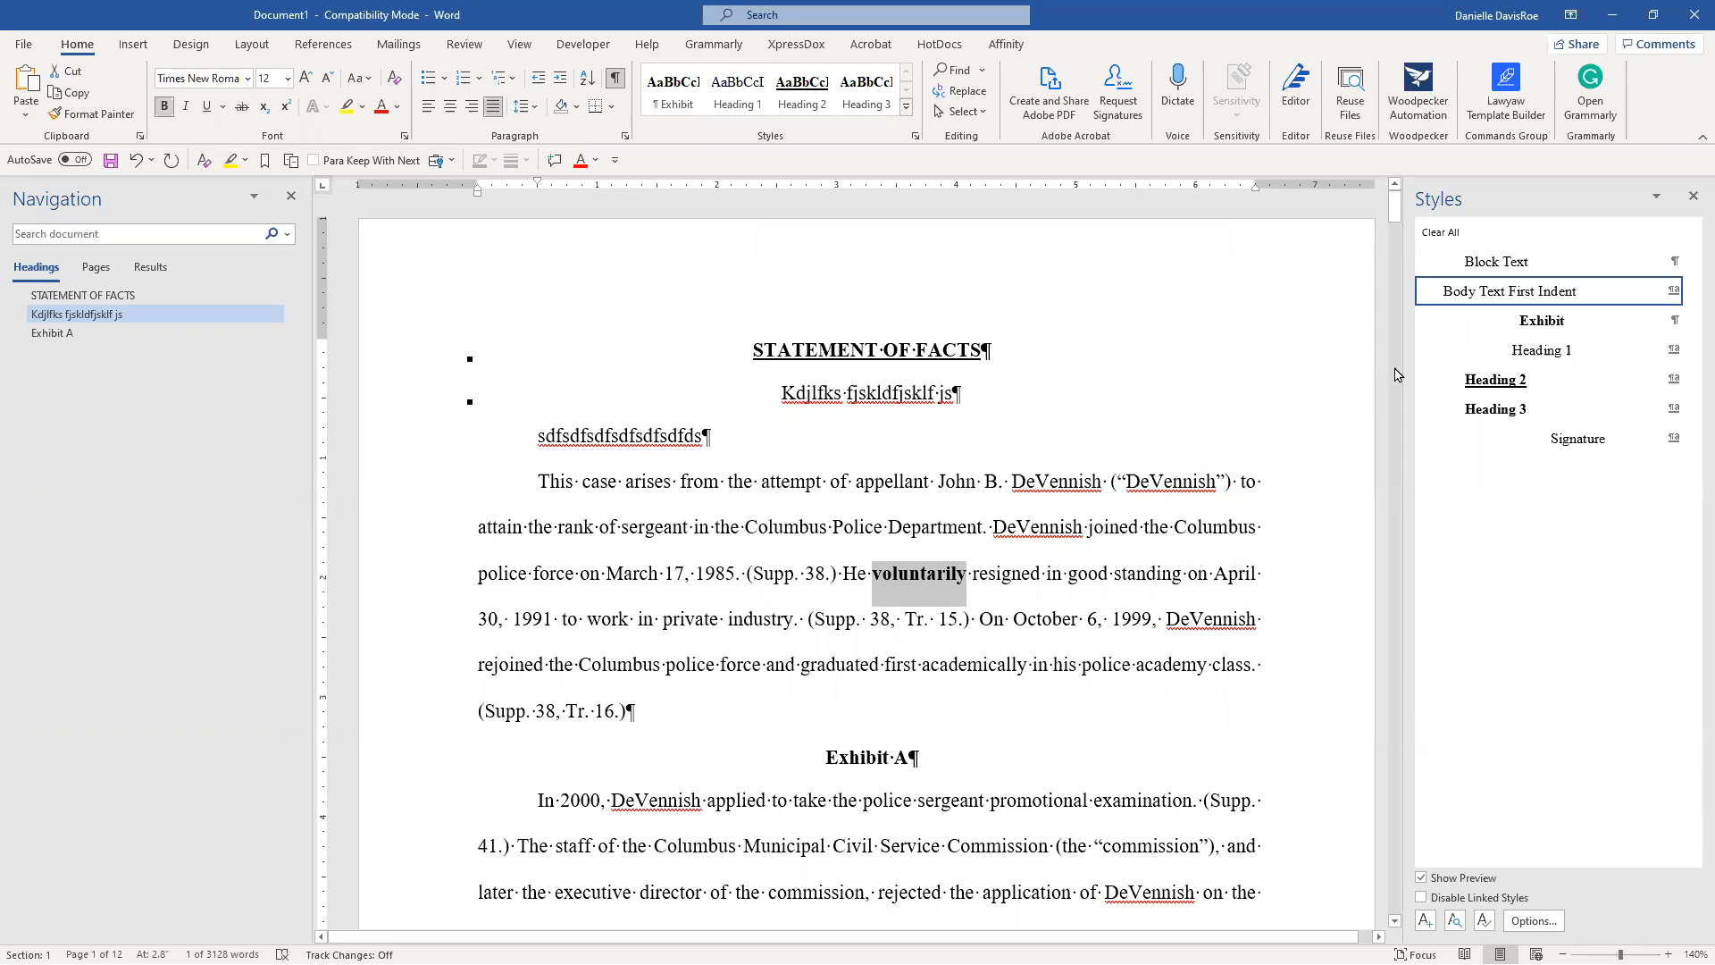
right_click(1459, 297)
left_click(1466, 340)
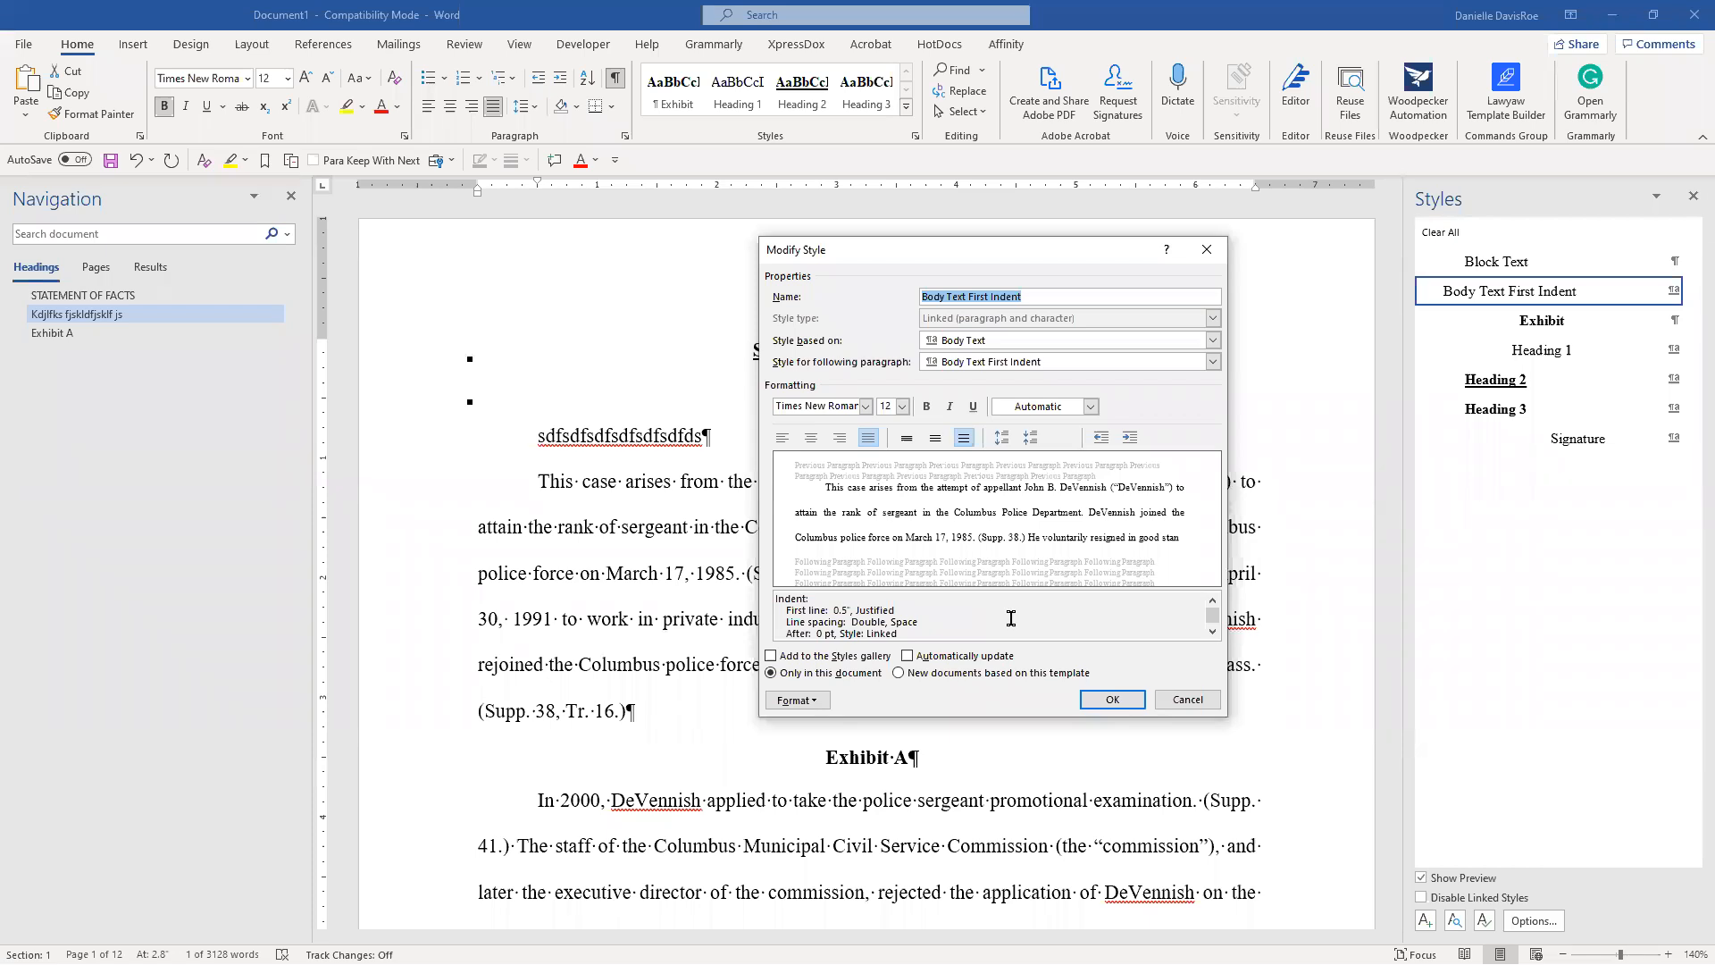
left_click(1191, 701)
Review the style type choices for a new style based on the bold "voluntarily" text, and cancel its creation.
left_click(1425, 920)
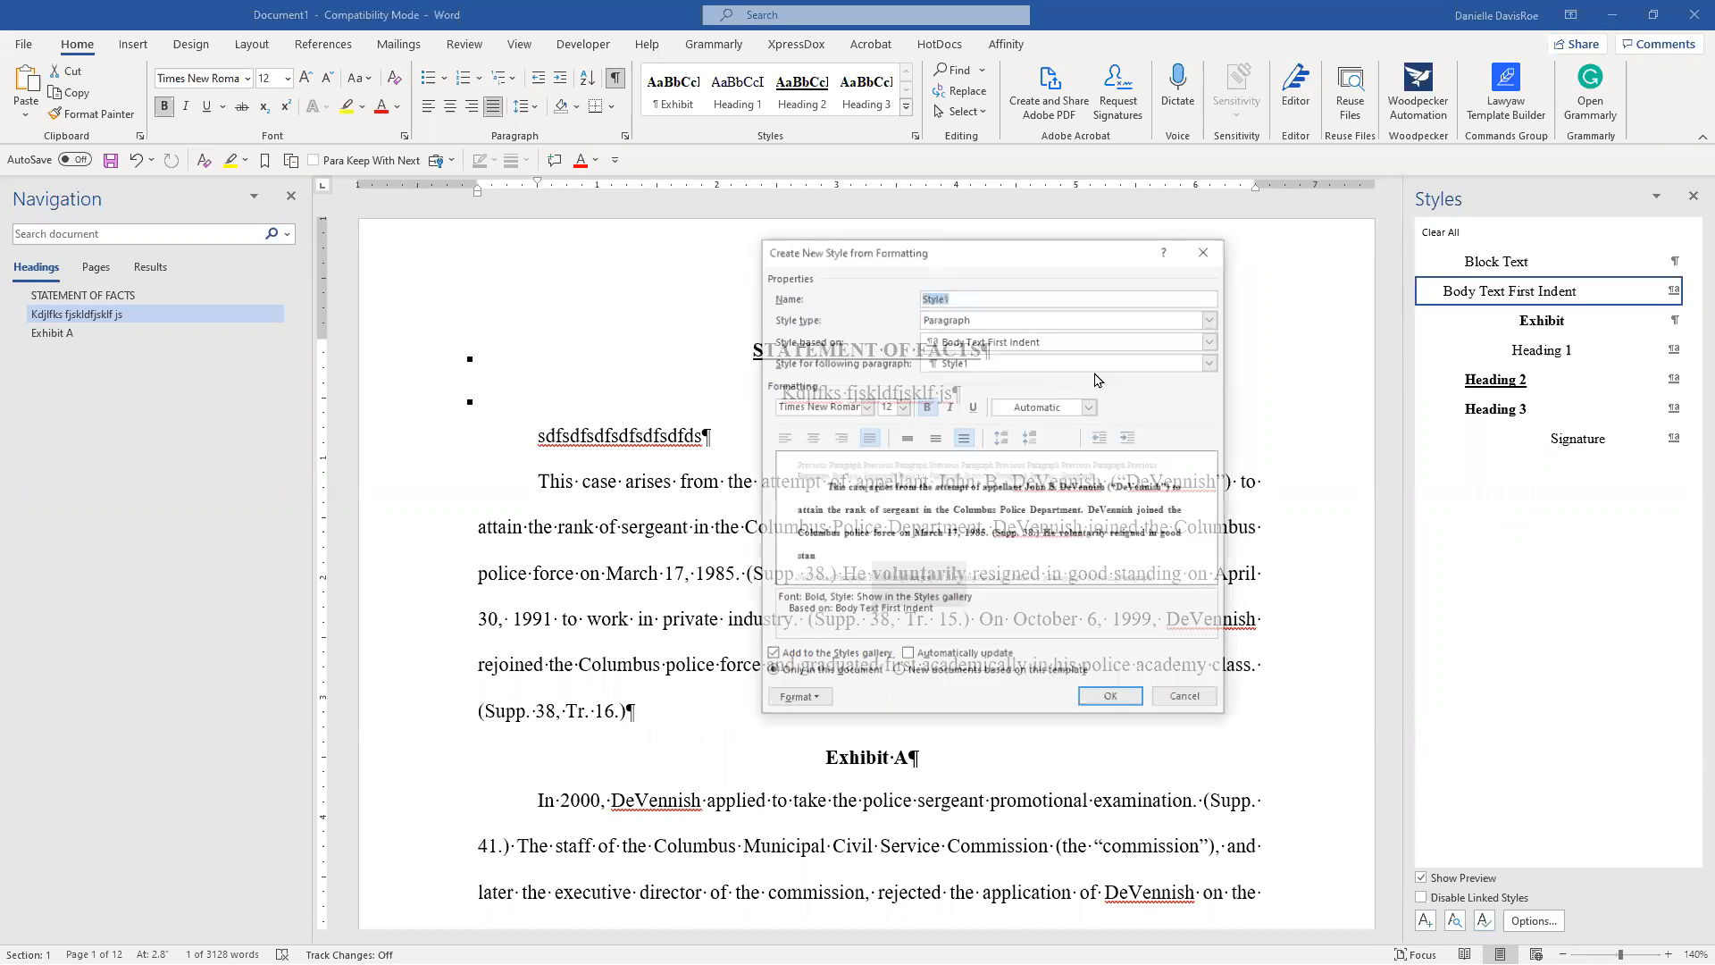
left_click(1213, 318)
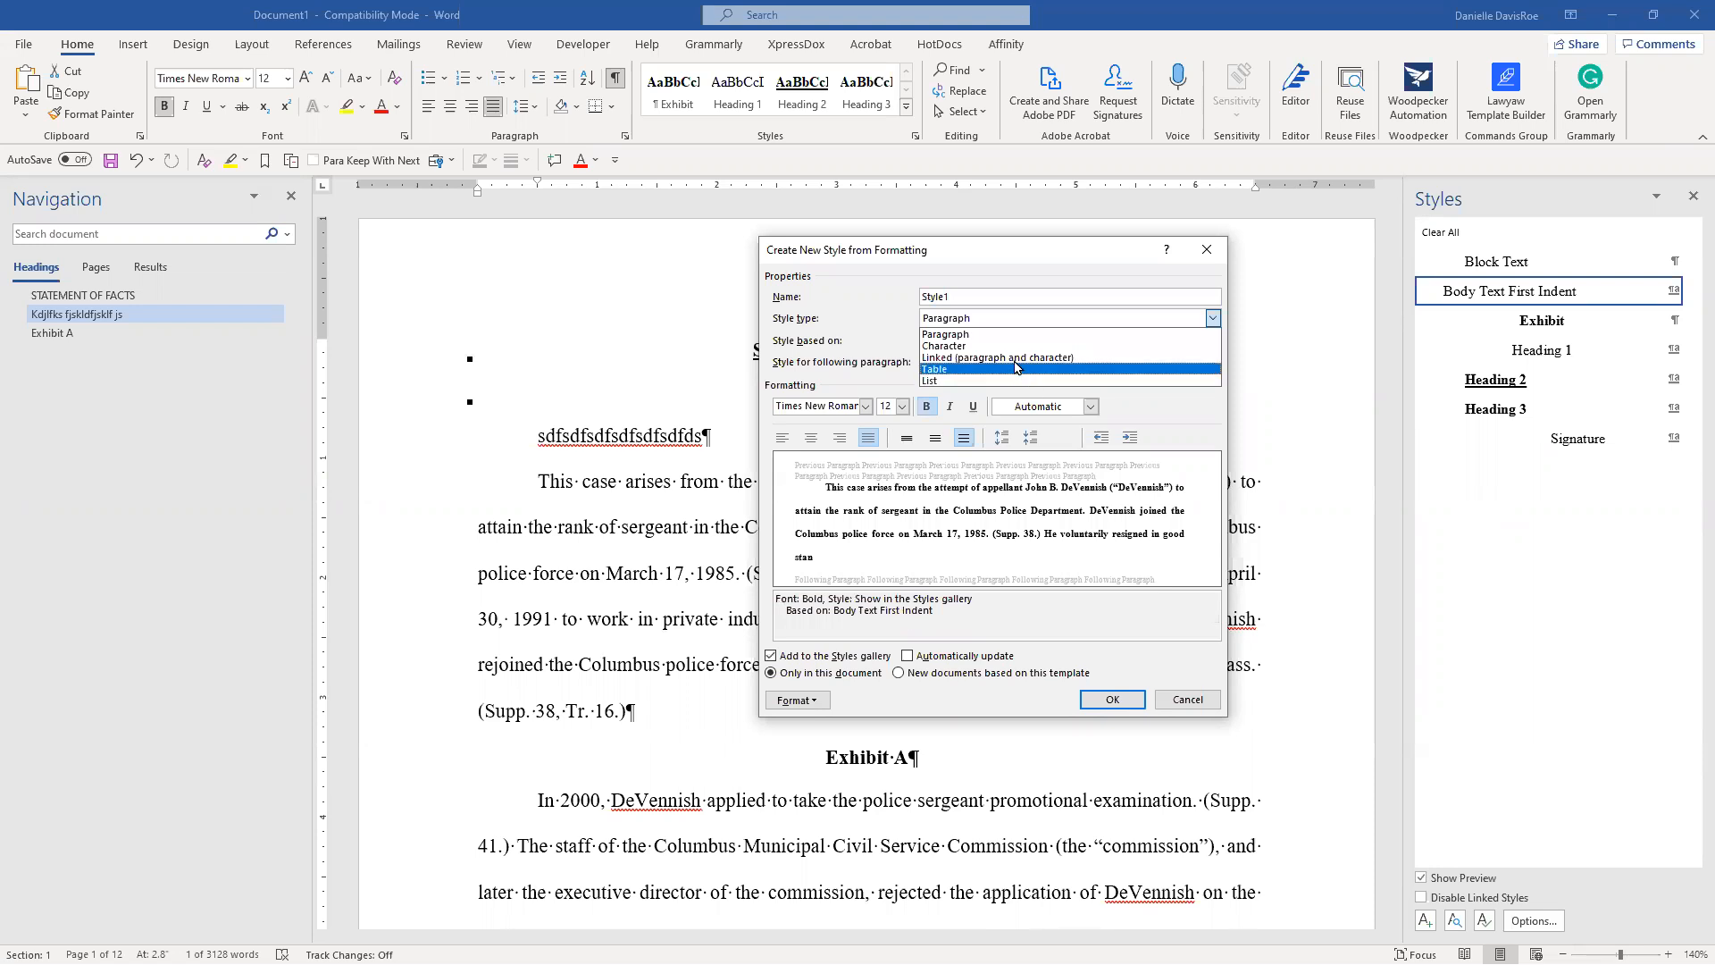
left_click(1122, 659)
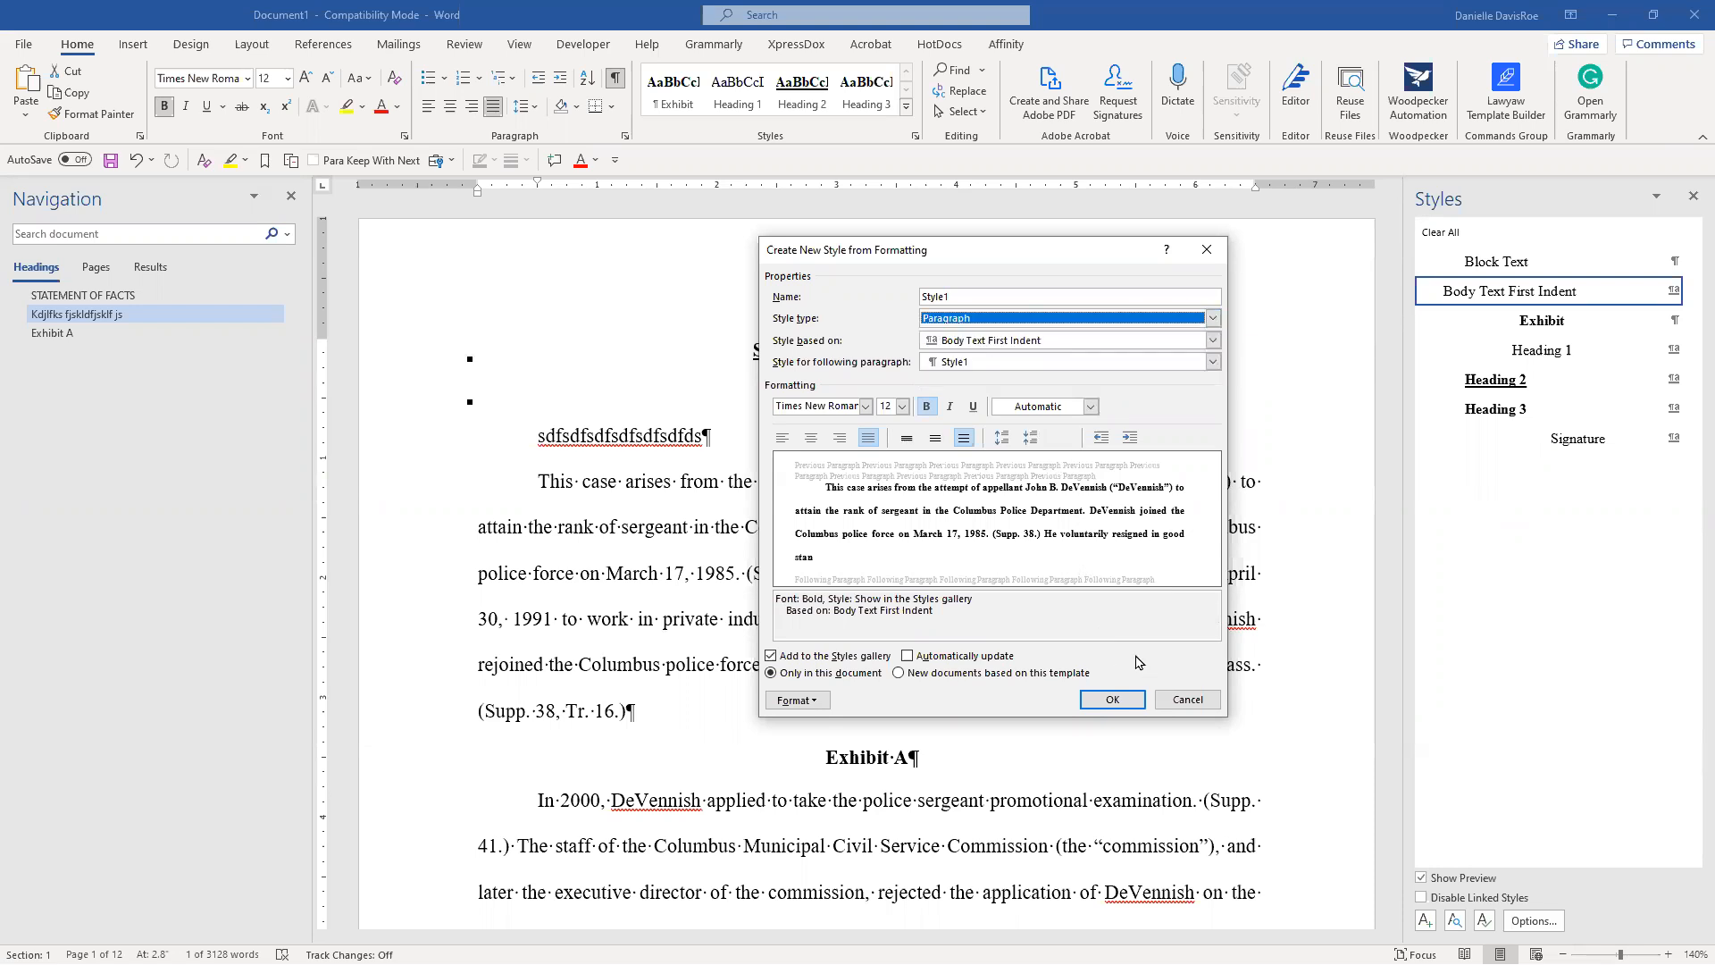
left_click(1164, 705)
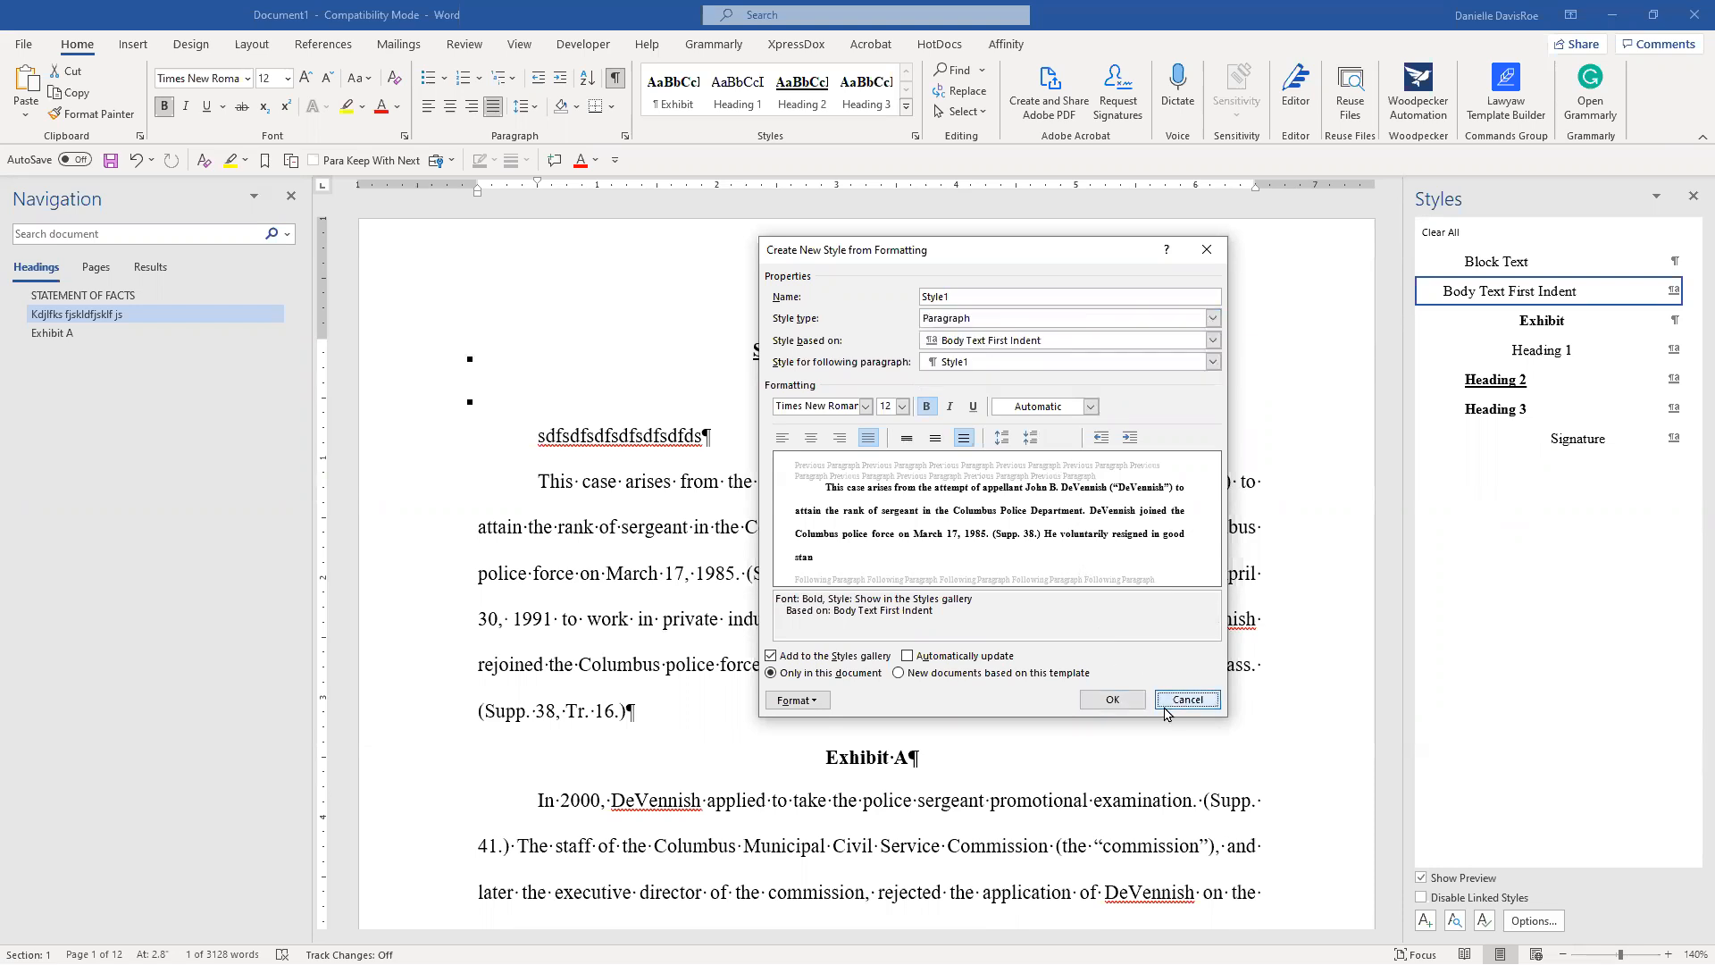
Check the first body paragraph's indent and spacing settings, and add an empty paragraph after "(Supp. 38, Tr. 16.)".
left_click(960, 686)
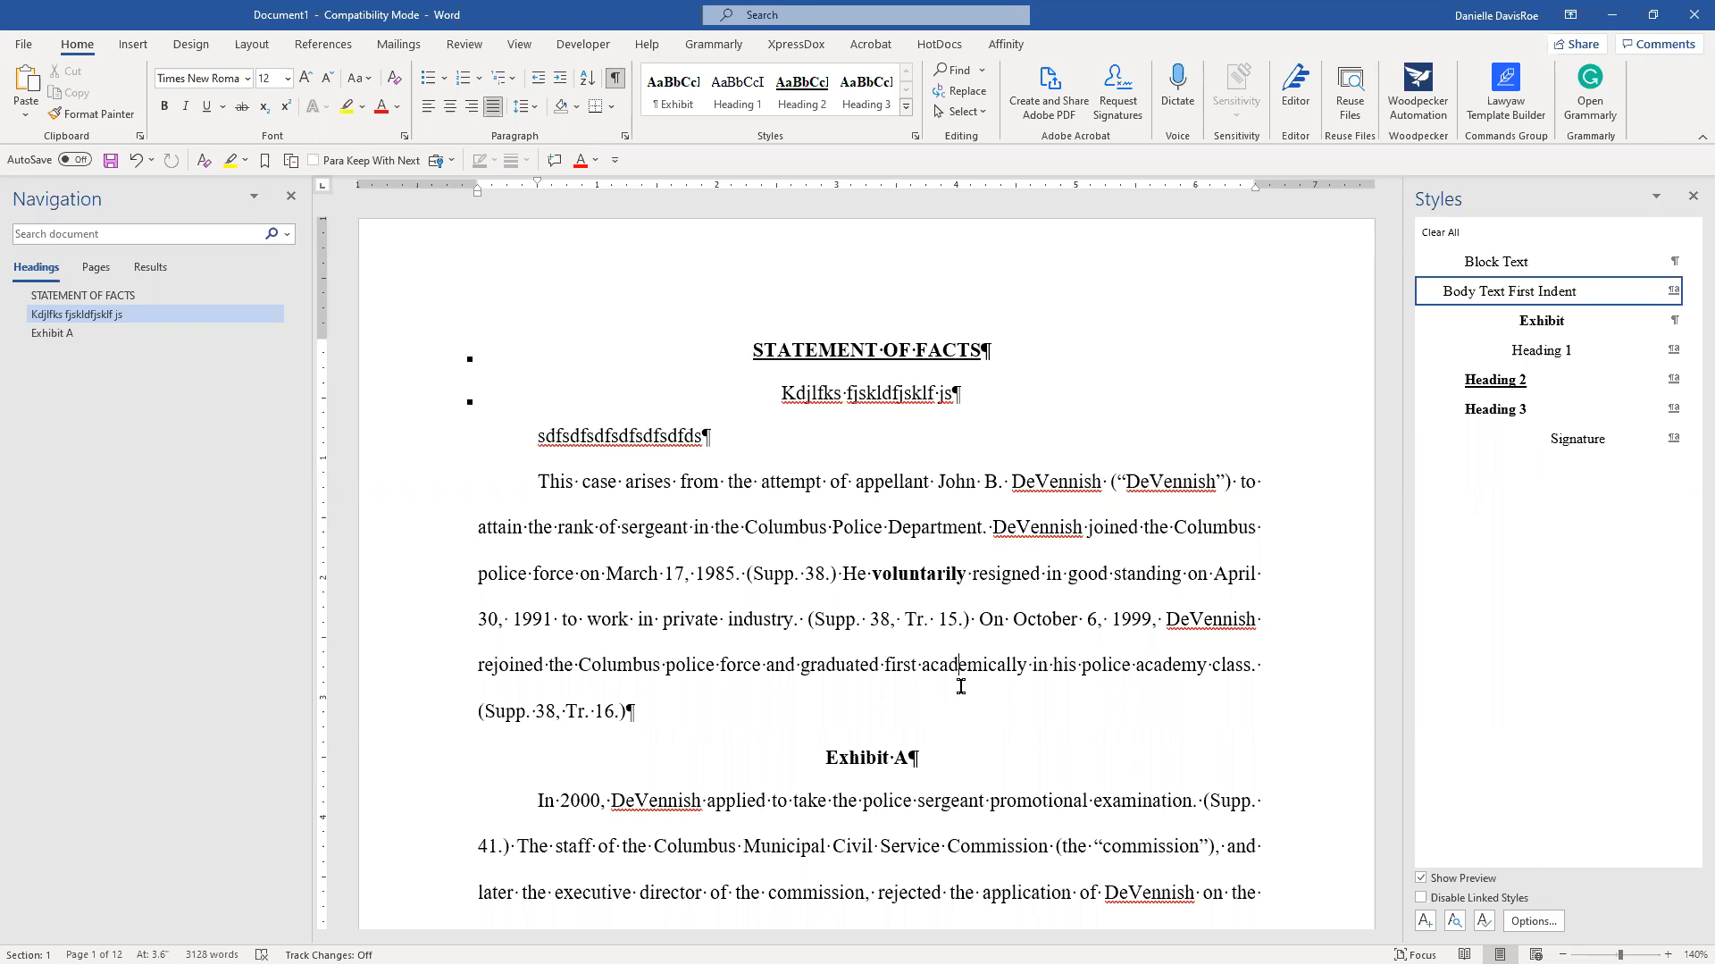
left_click(627, 136)
left_click(1245, 401)
left_click(1478, 577)
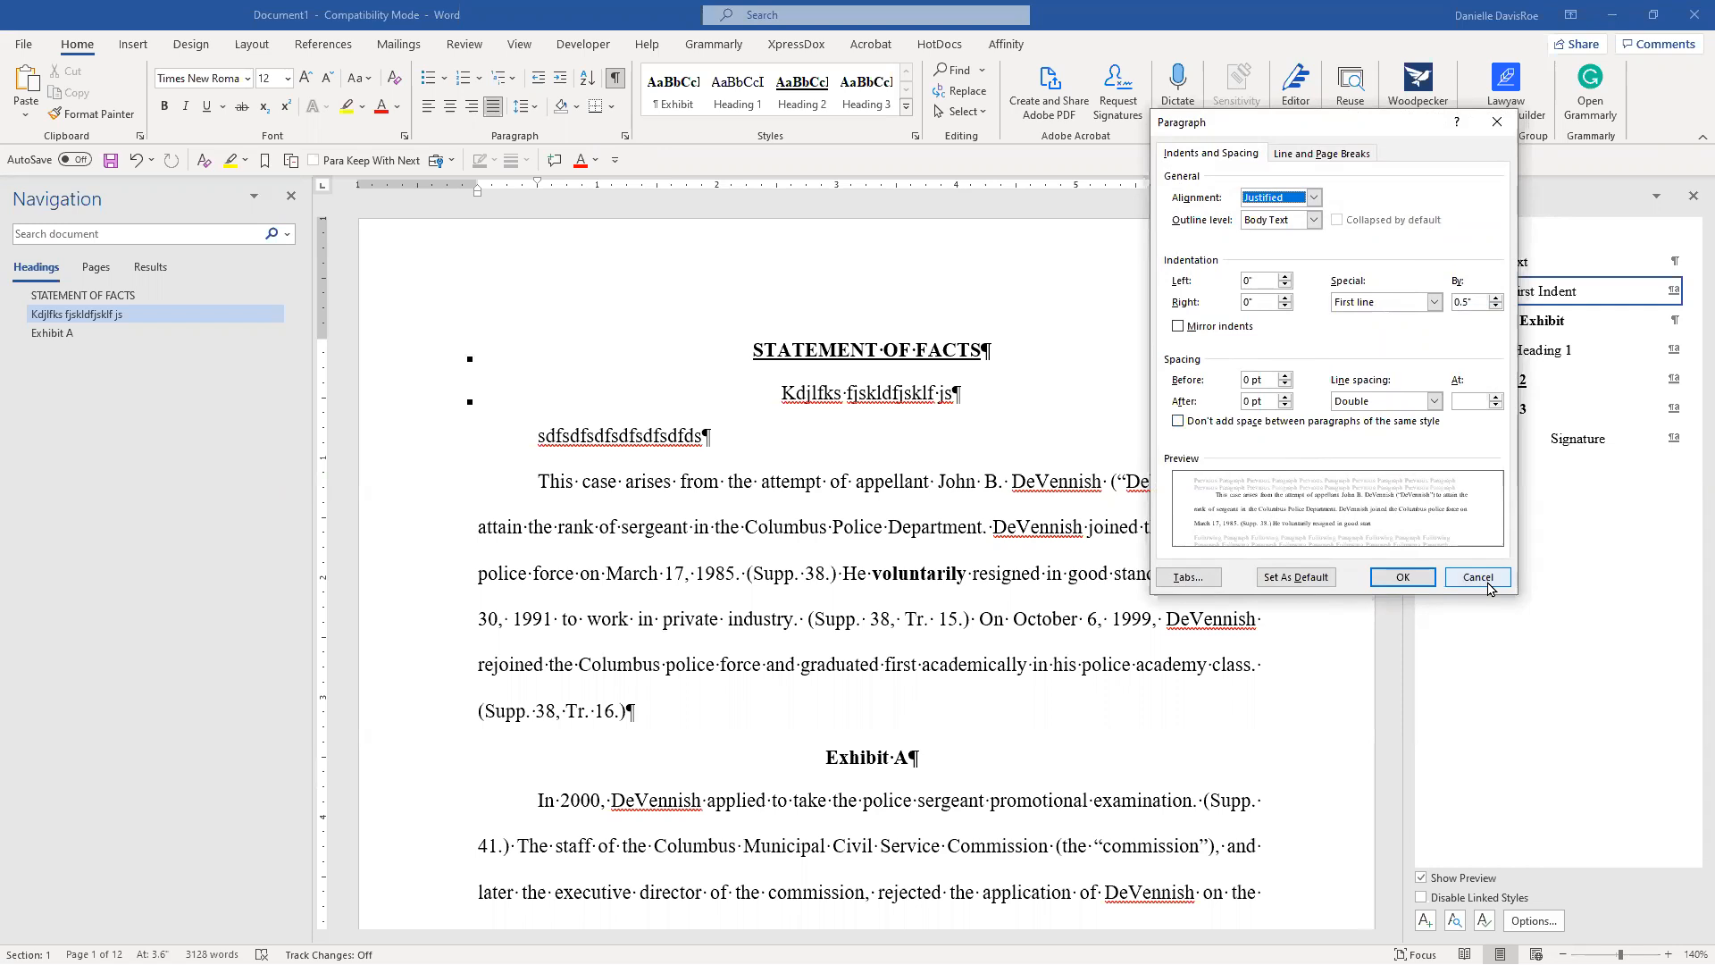
left_click(753, 706)
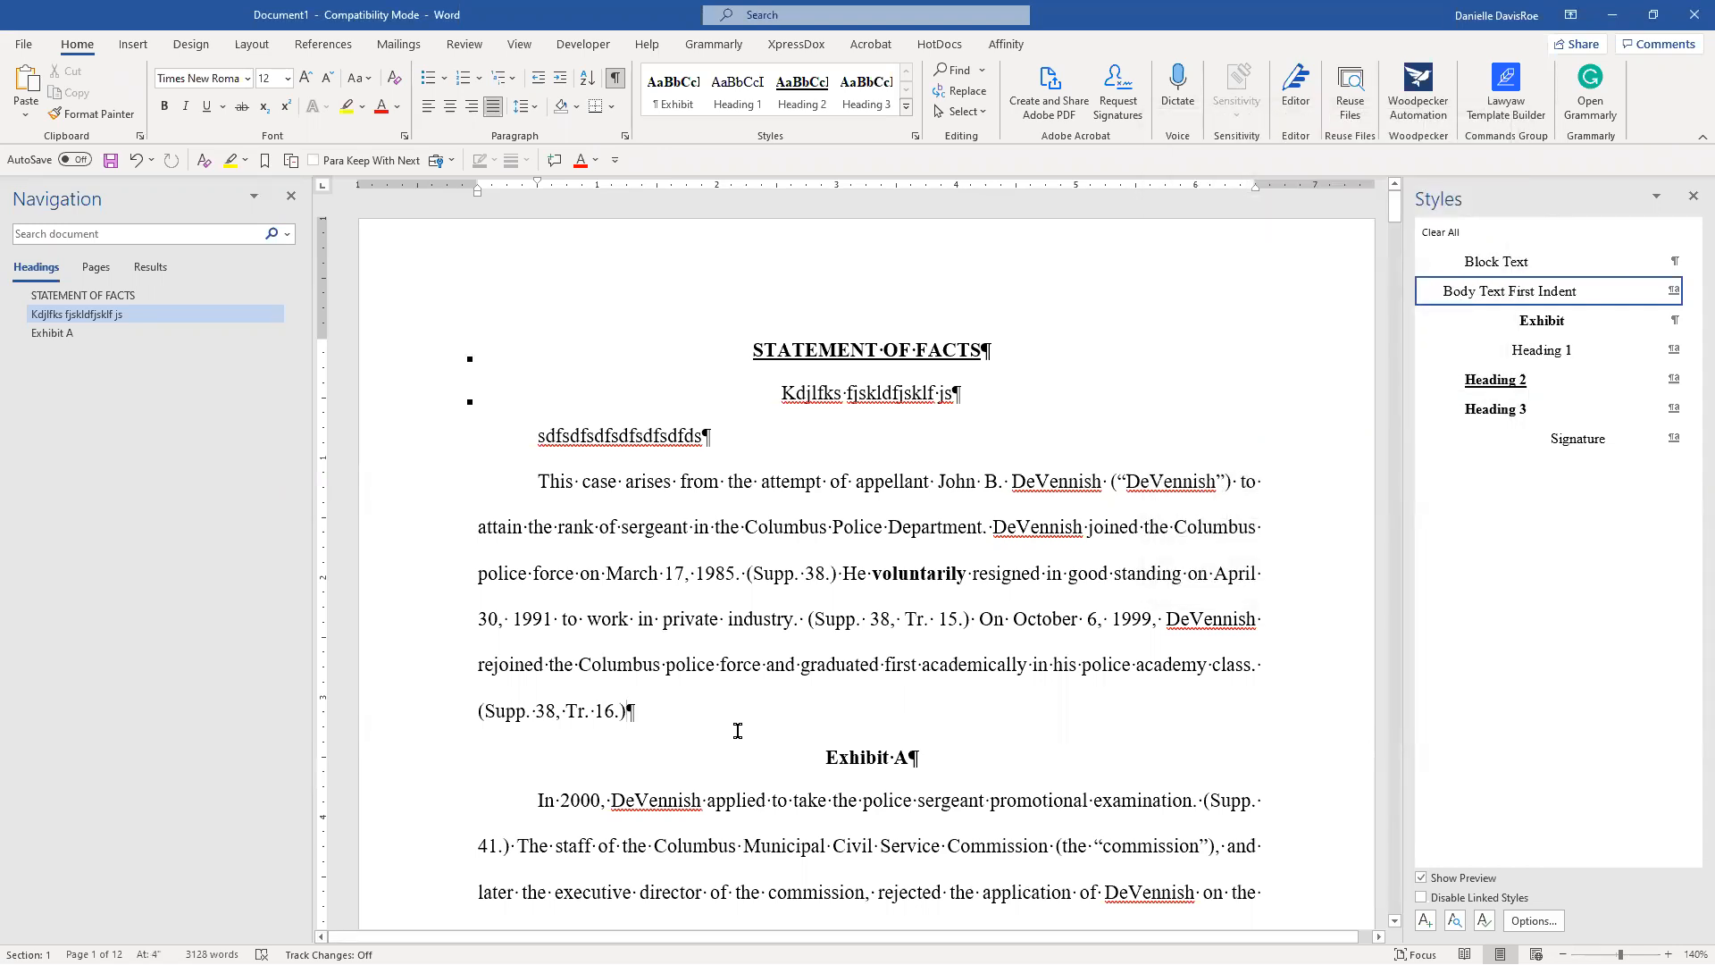
key("Return")
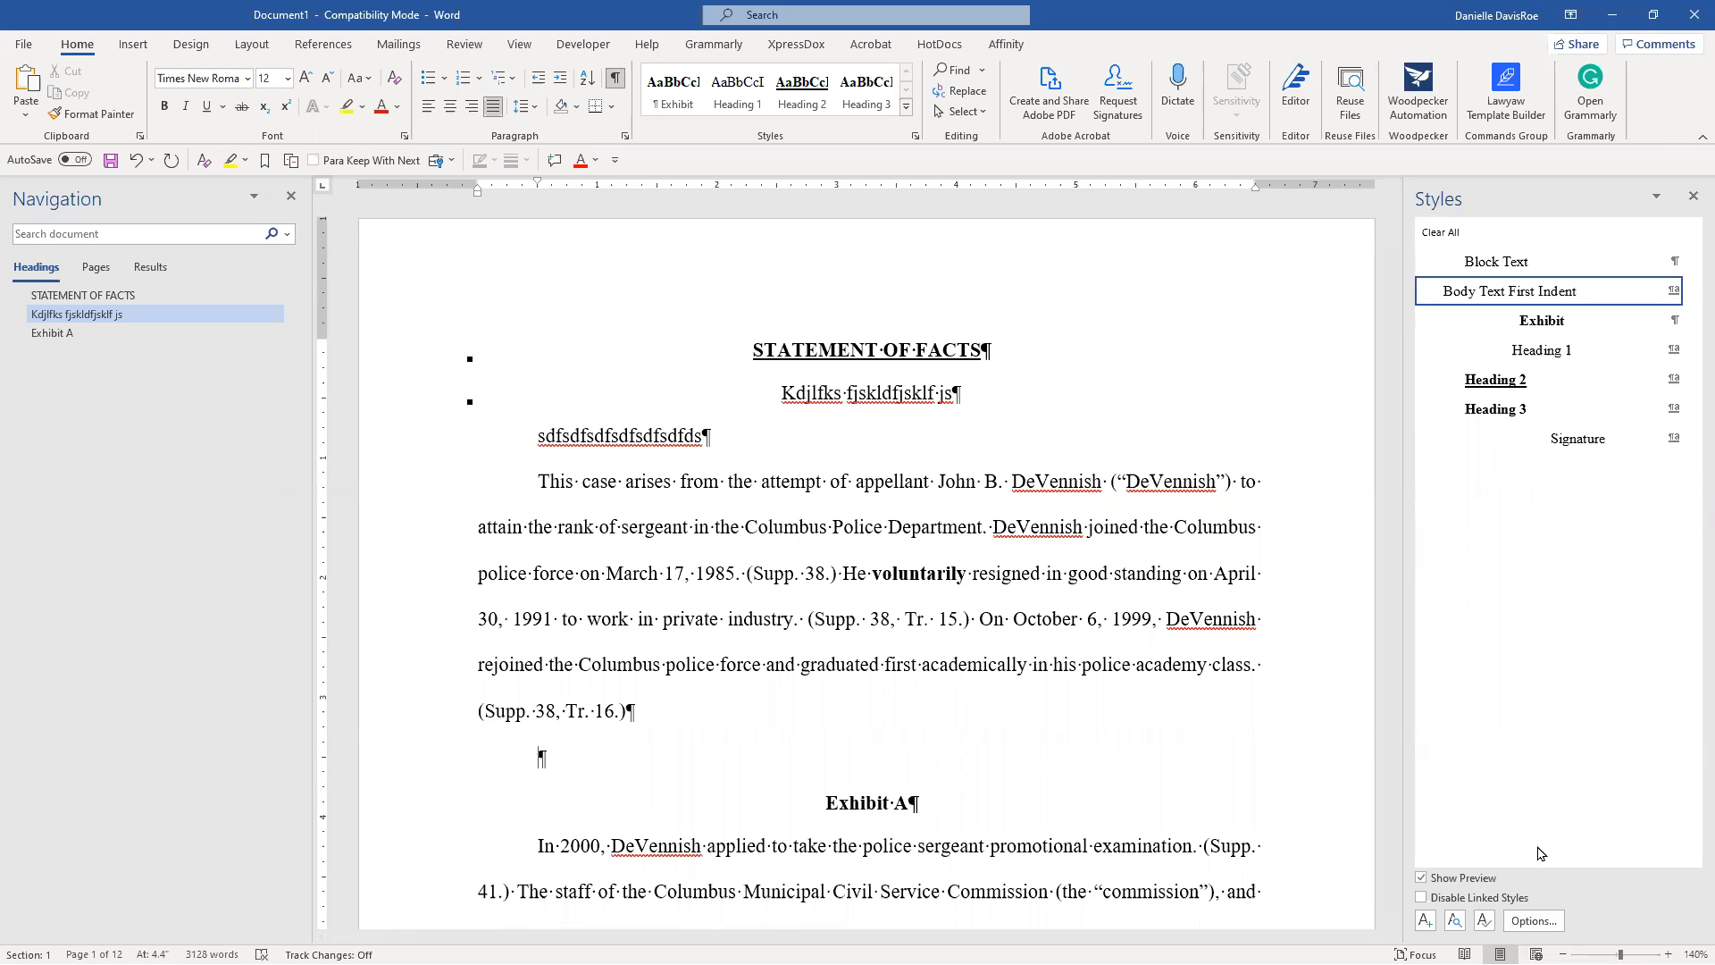
Examine the Body Text Indent 2 style in Manage Styles, and close it without changes.
left_click(903, 312)
mouse_move(1153, 297)
left_mouse_down()
mouse_move(1150, 358)
mouse_move(1149, 293)
left_mouse_up()
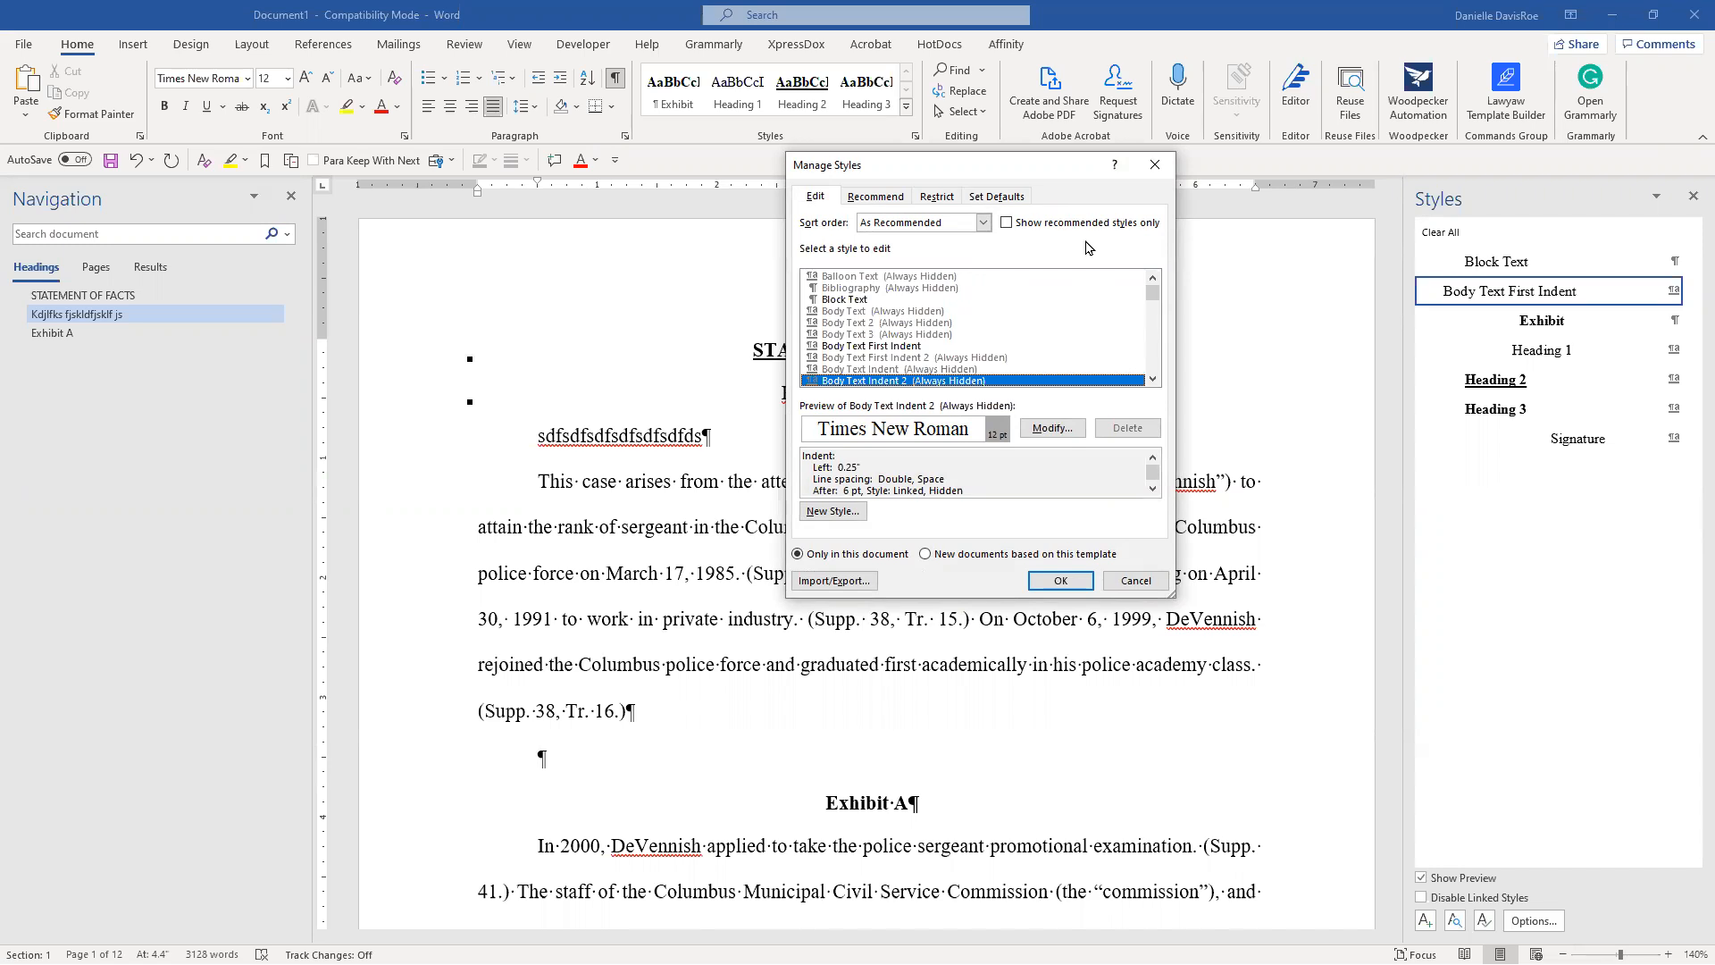
left_click(1136, 581)
left_click(1117, 666)
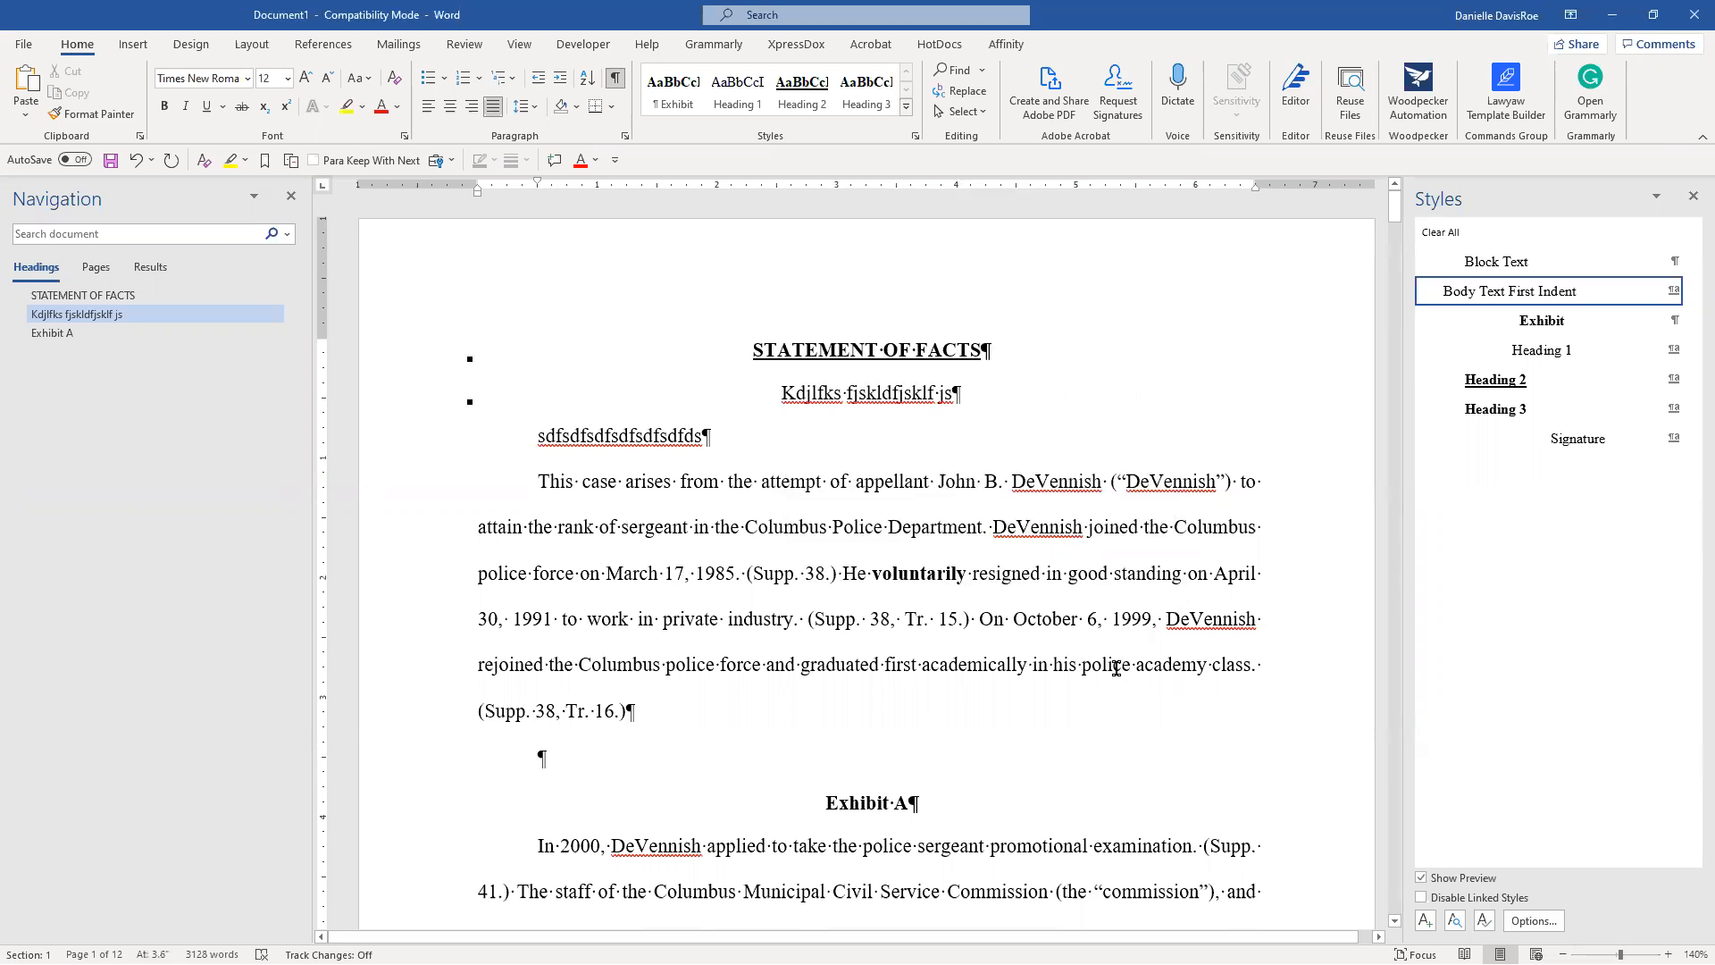
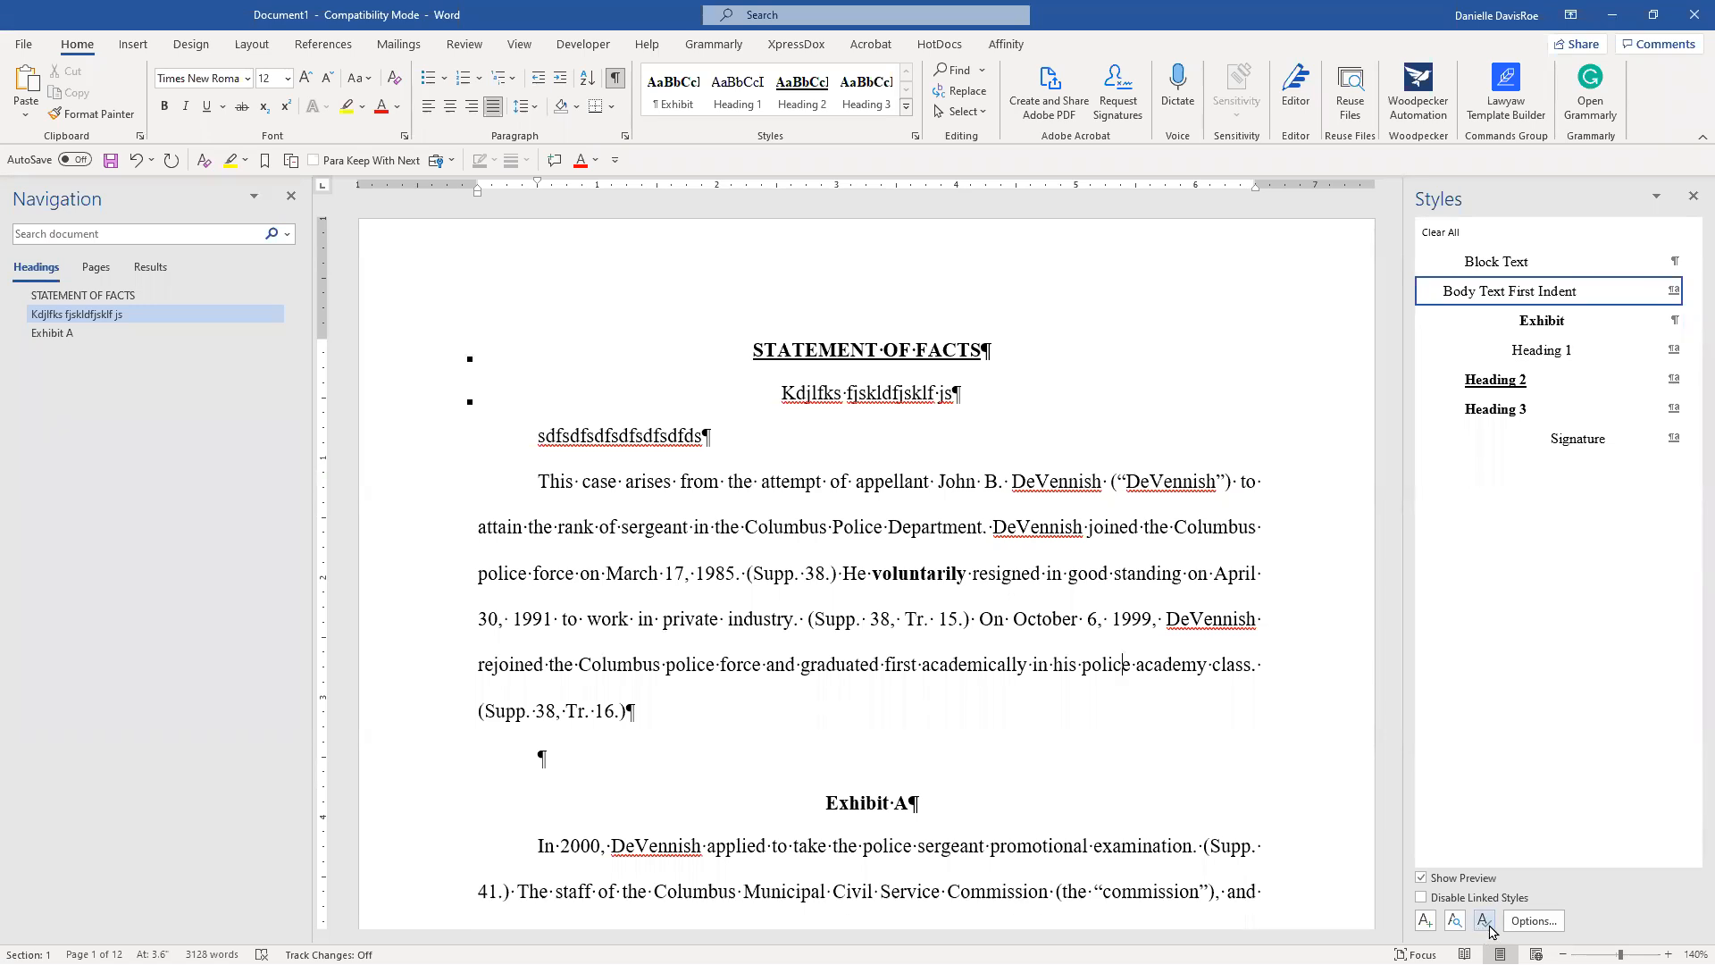
Sort the recommended styles in Manage Styles alphabetically, and assign priority value 1 to all of them.
left_click(1485, 923)
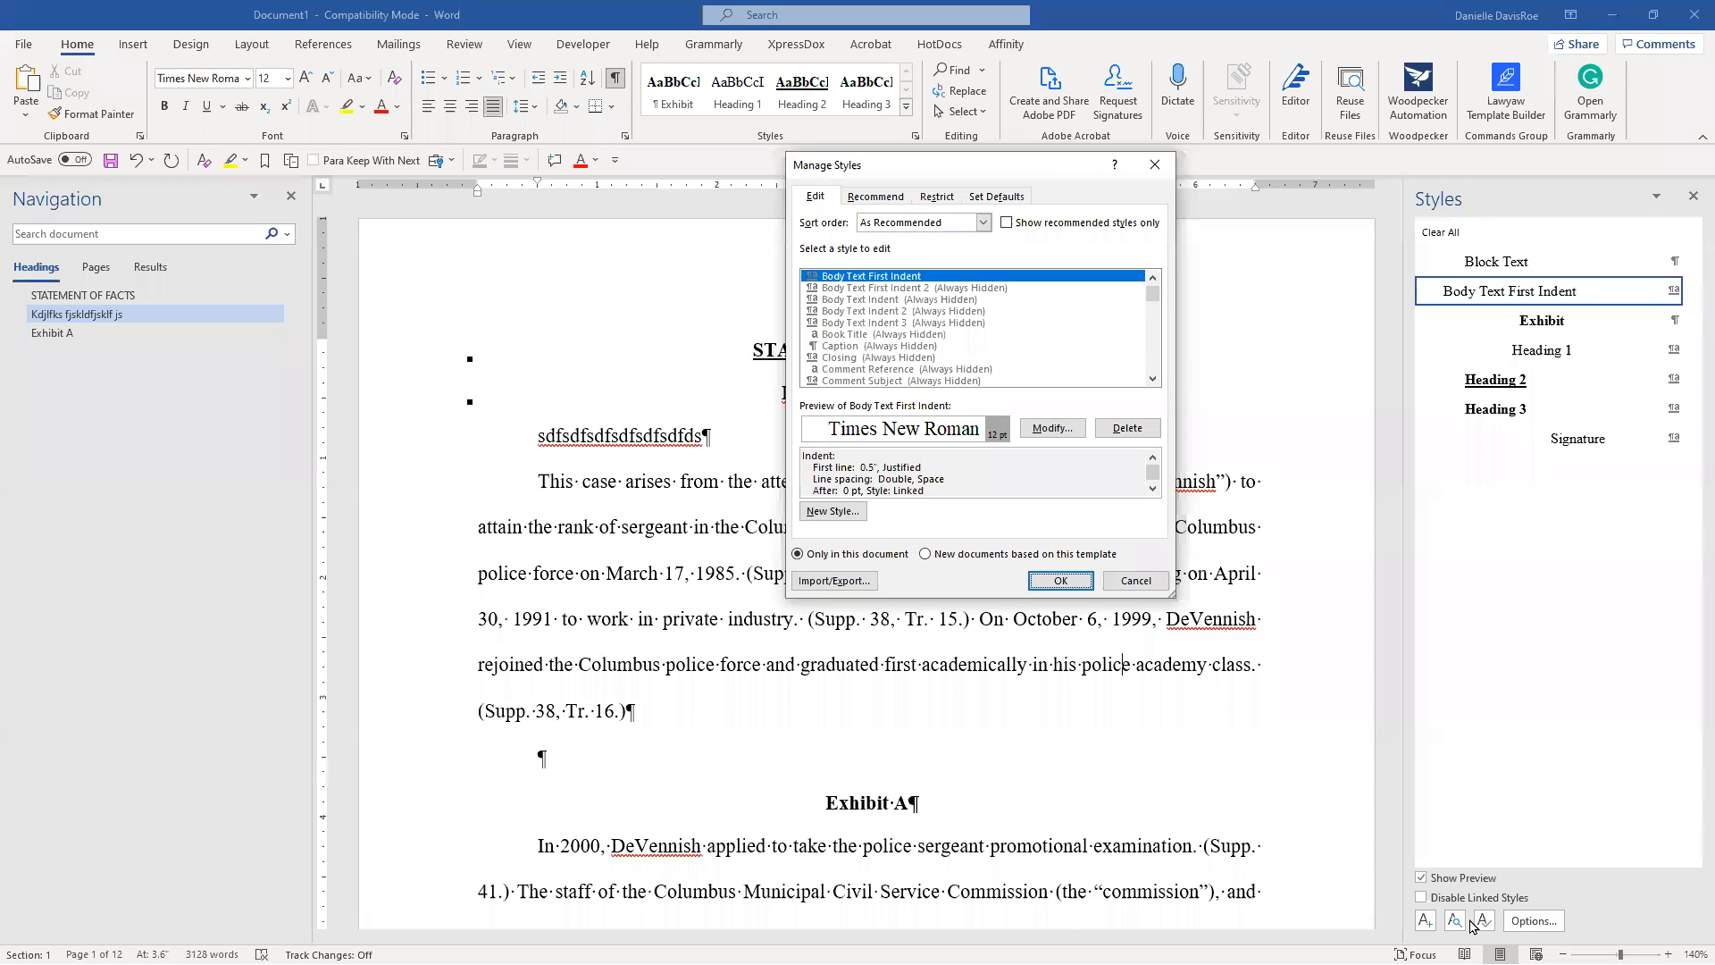
left_click(894, 200)
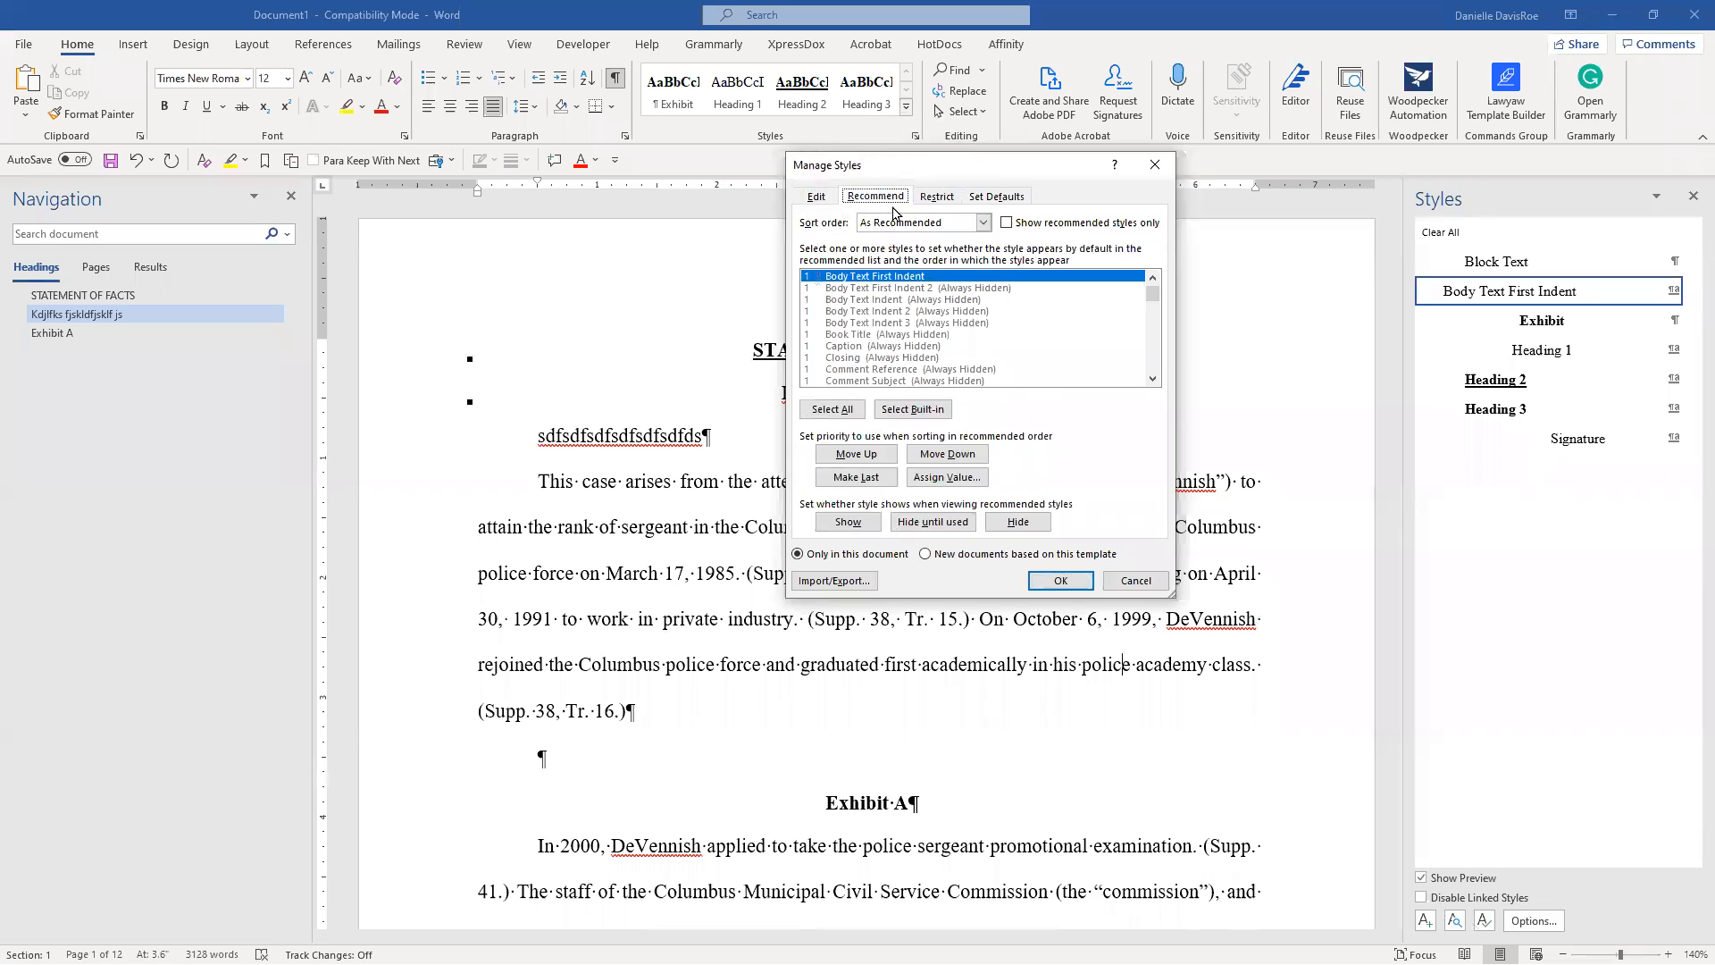
left_click(895, 225)
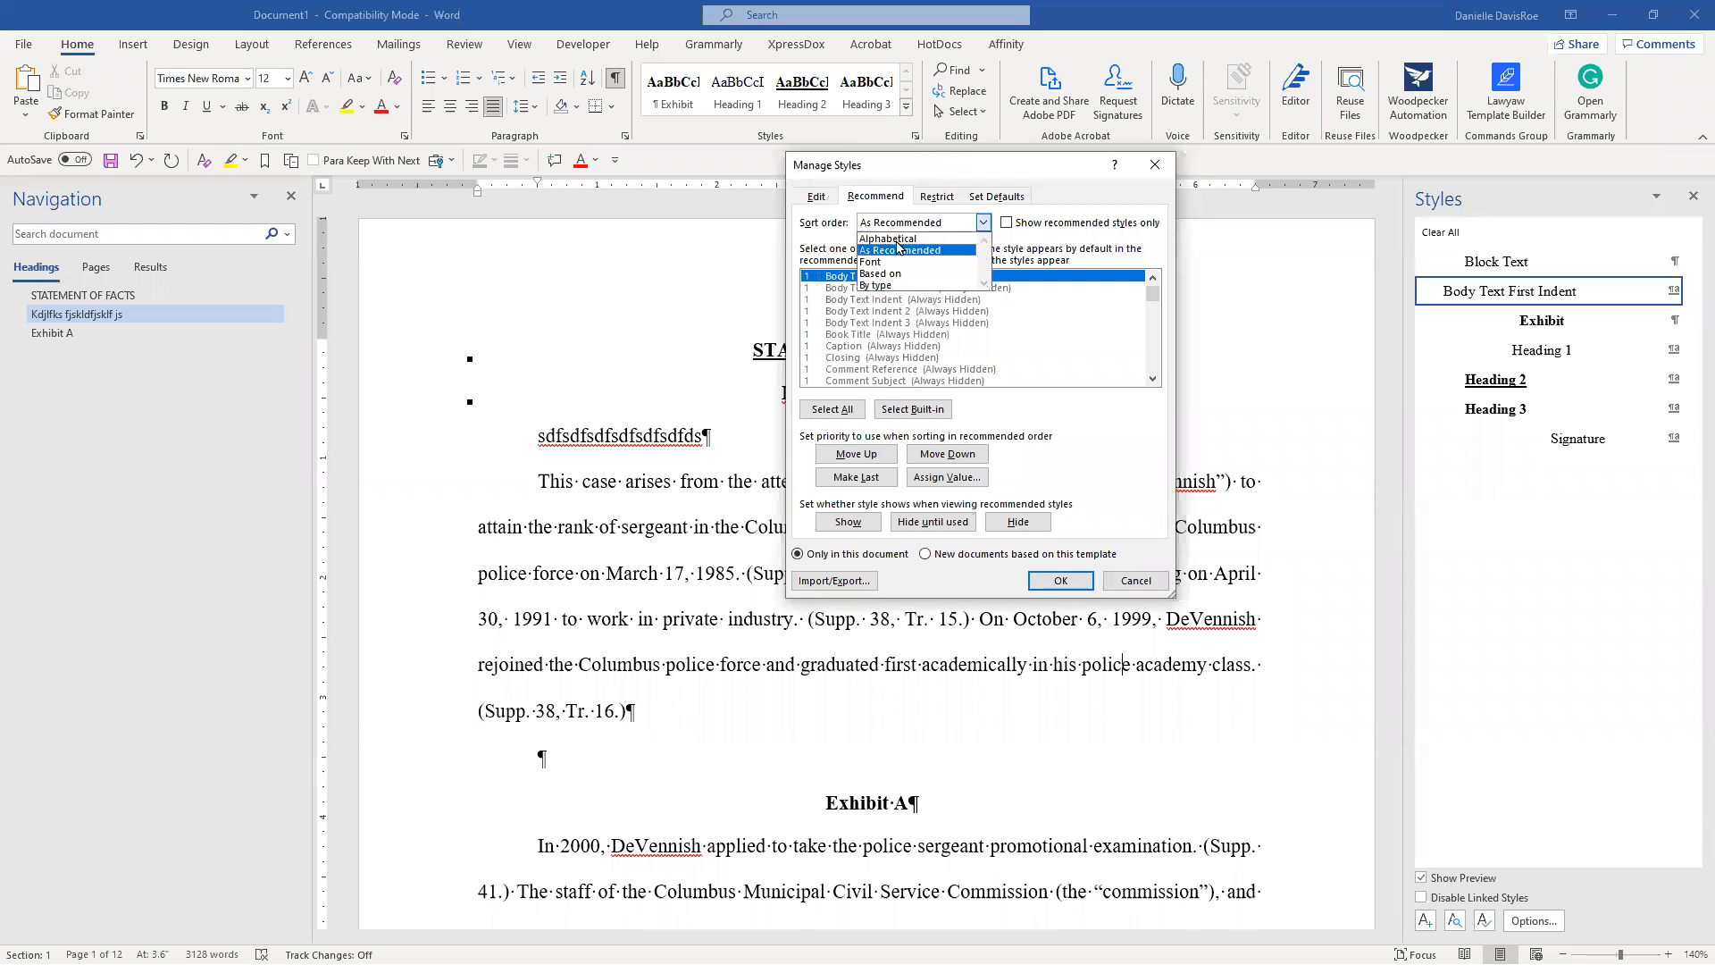
left_click(898, 244)
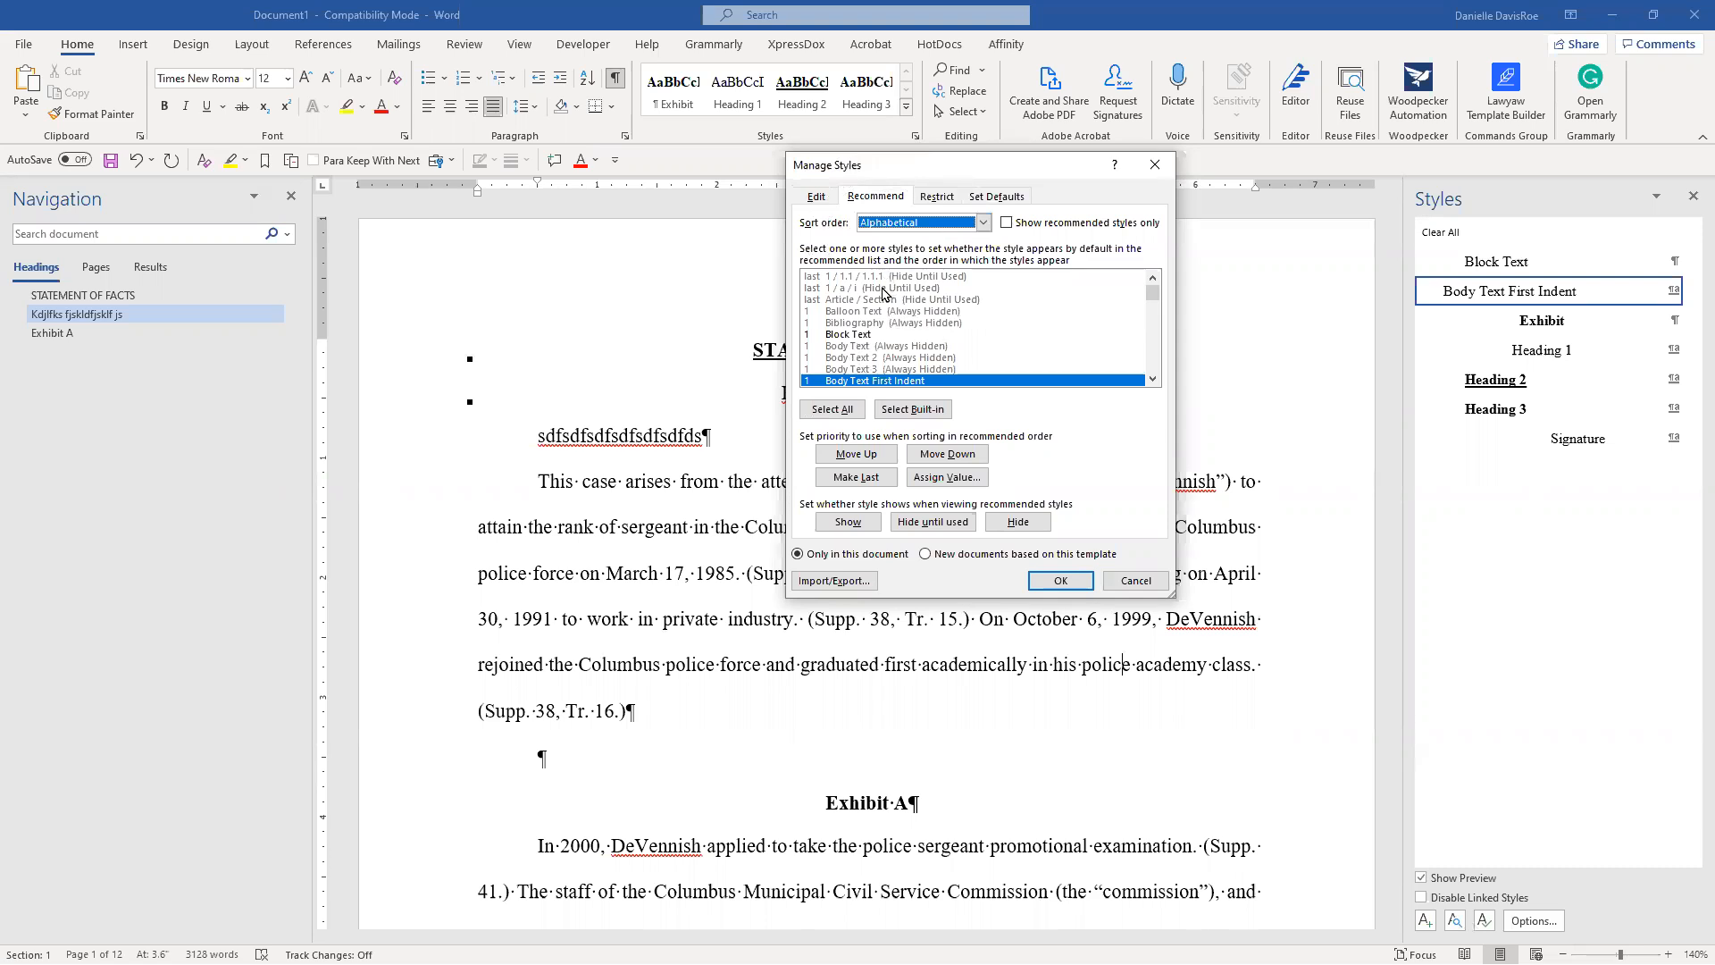
left_click(820, 413)
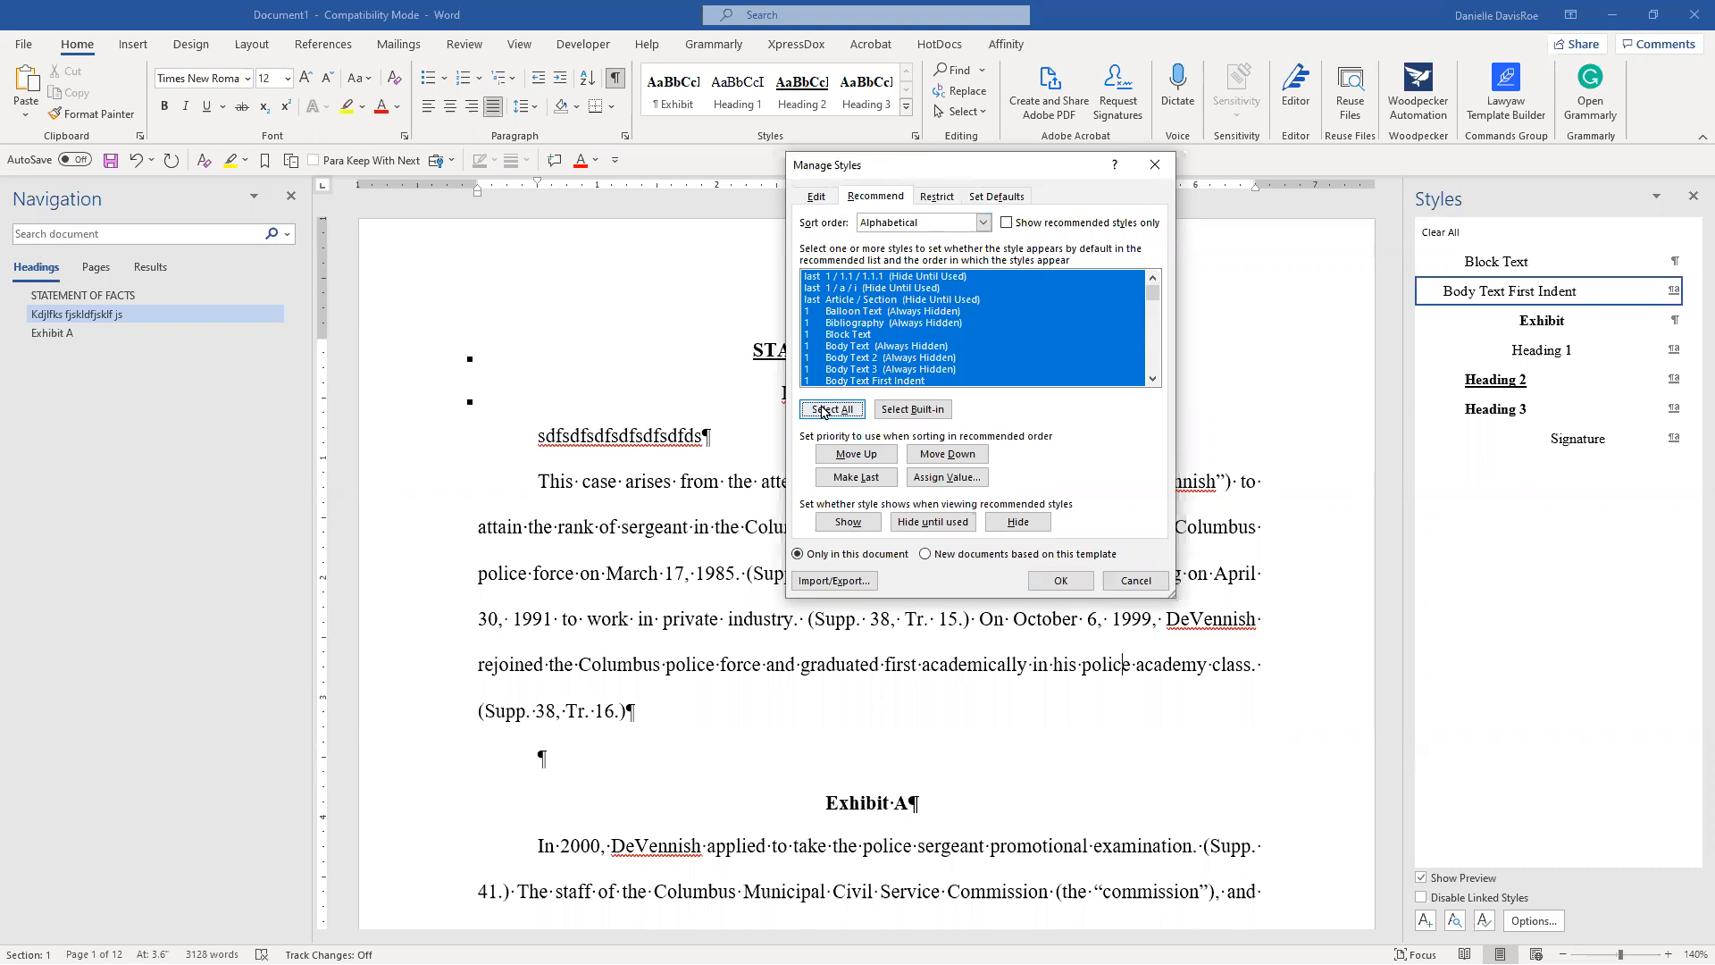
left_click(929, 478)
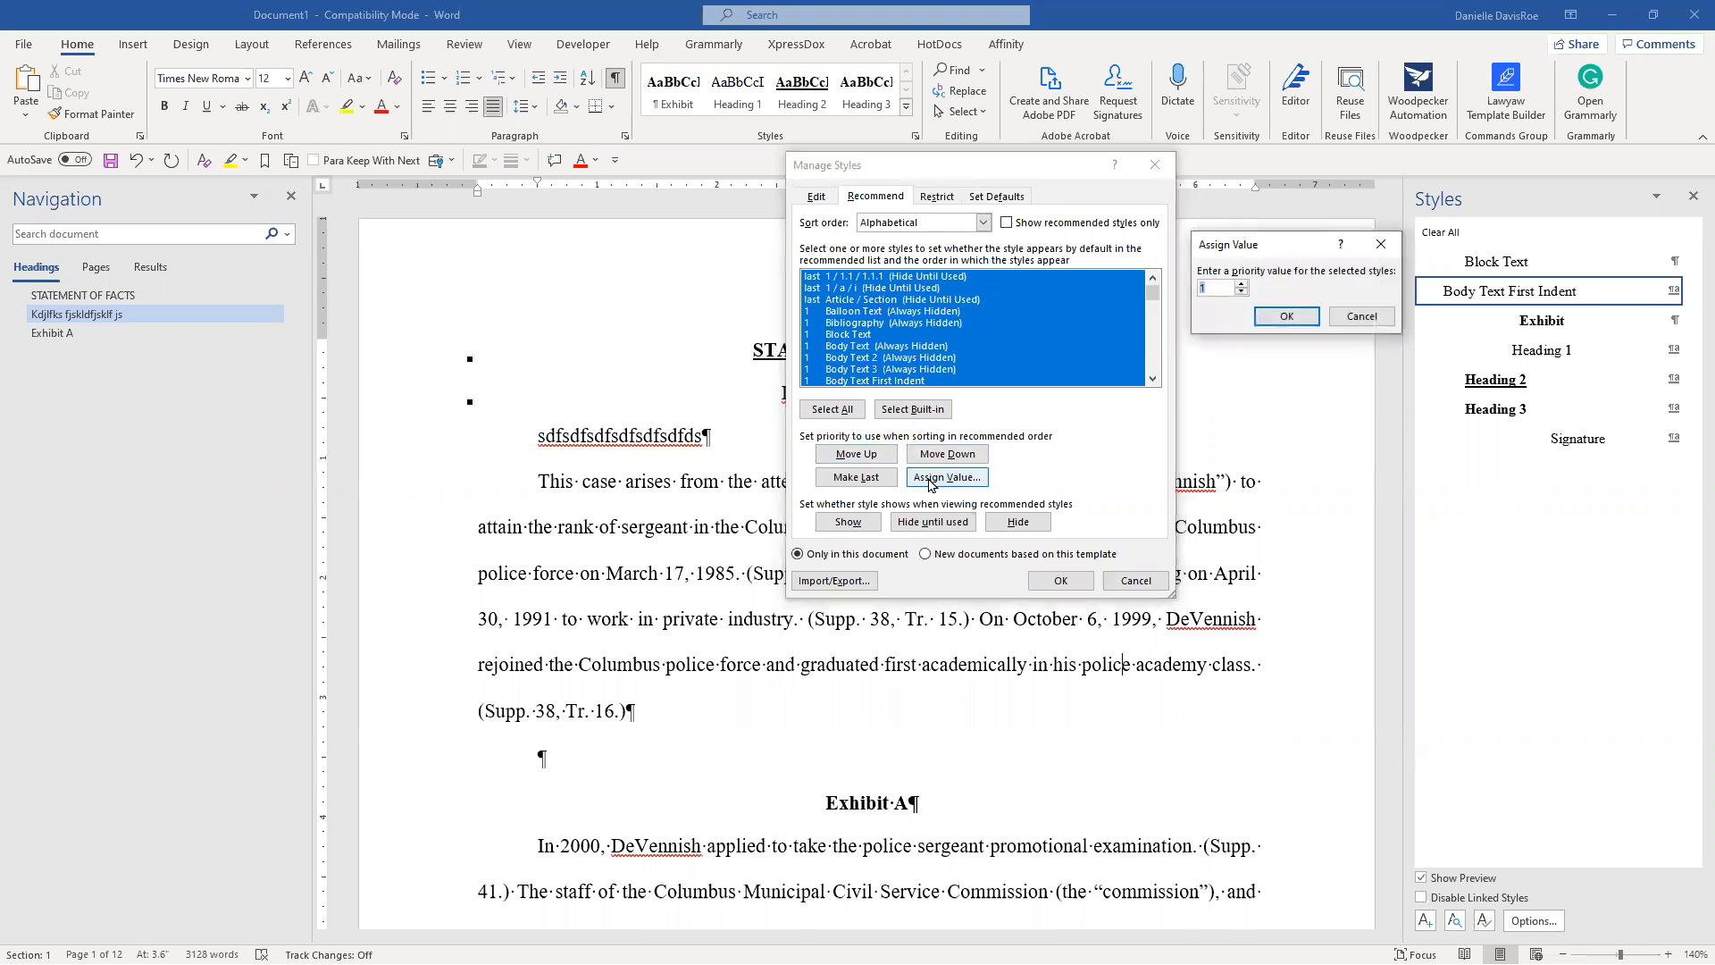
left_click(1279, 320)
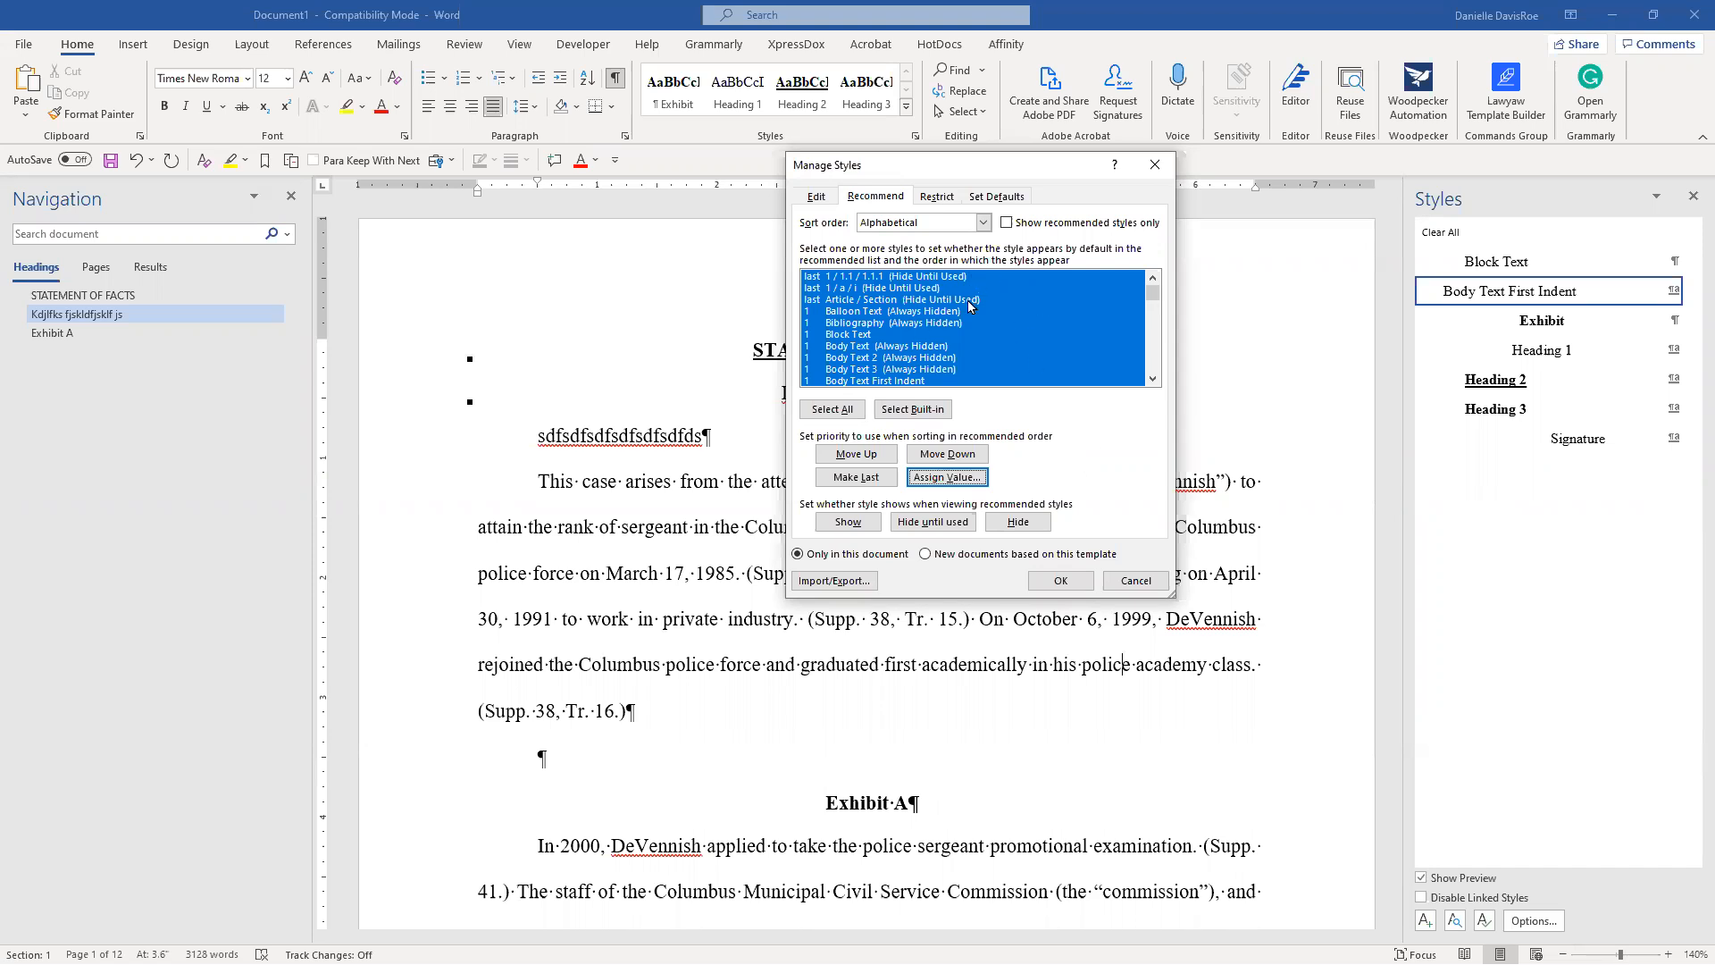
Hide all styles from the recommended styles list, and apply the change.
left_click(853, 411)
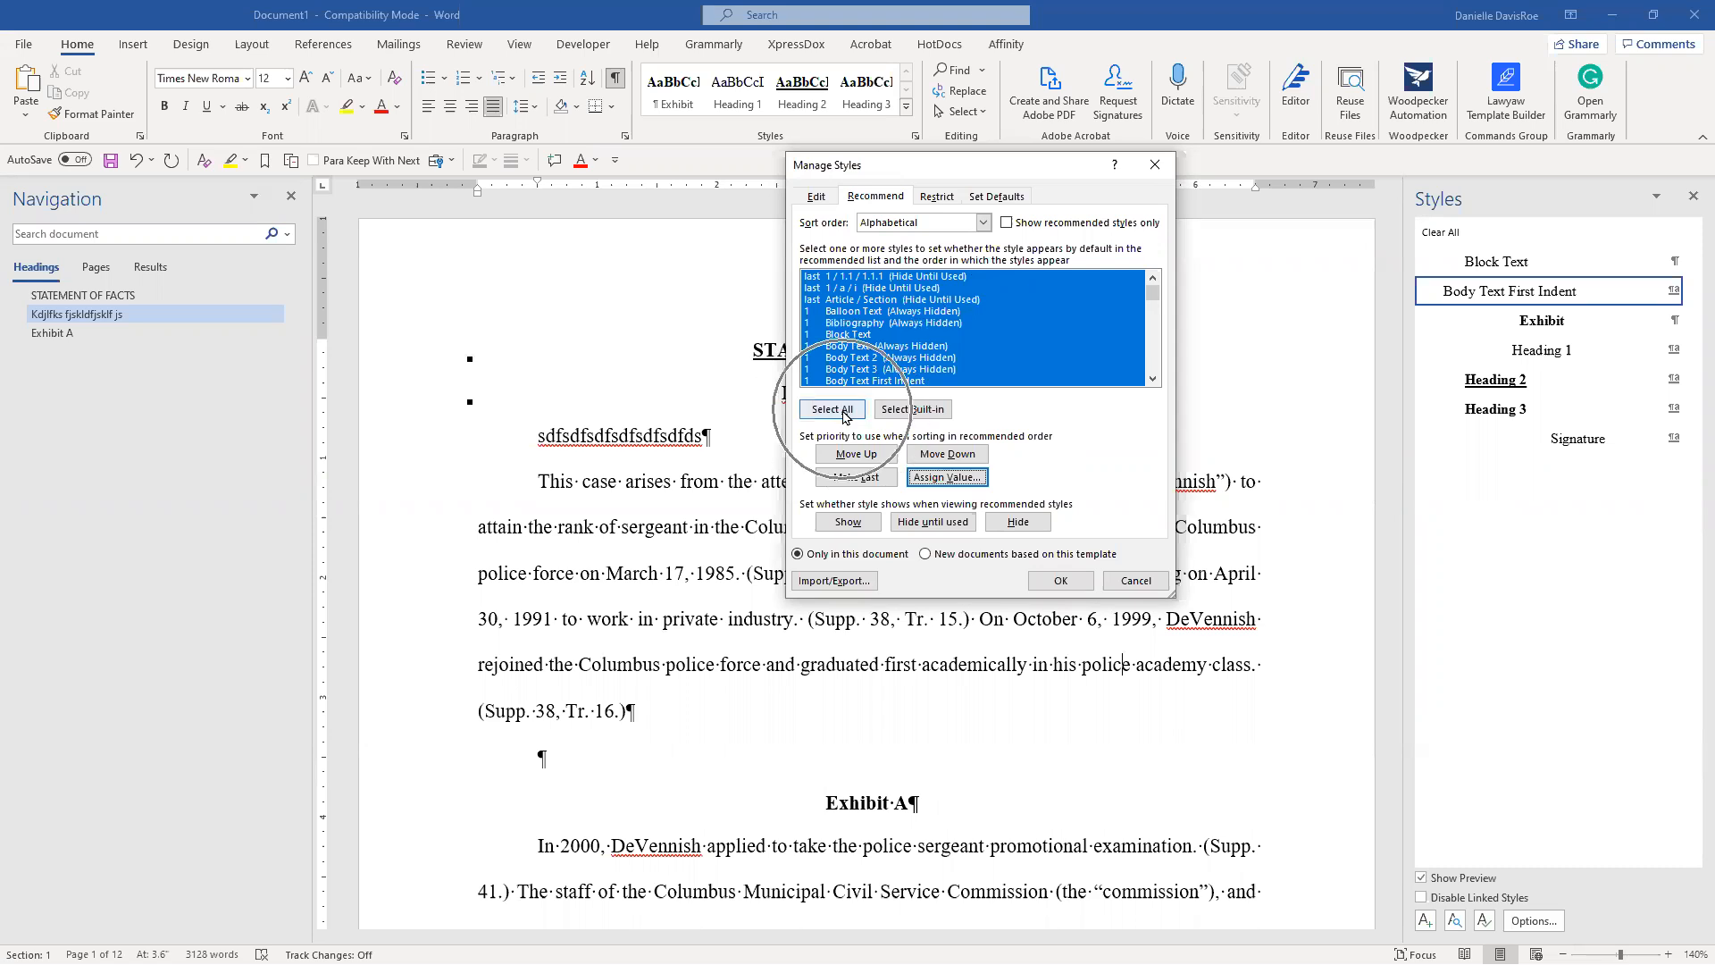
left_click(1040, 522)
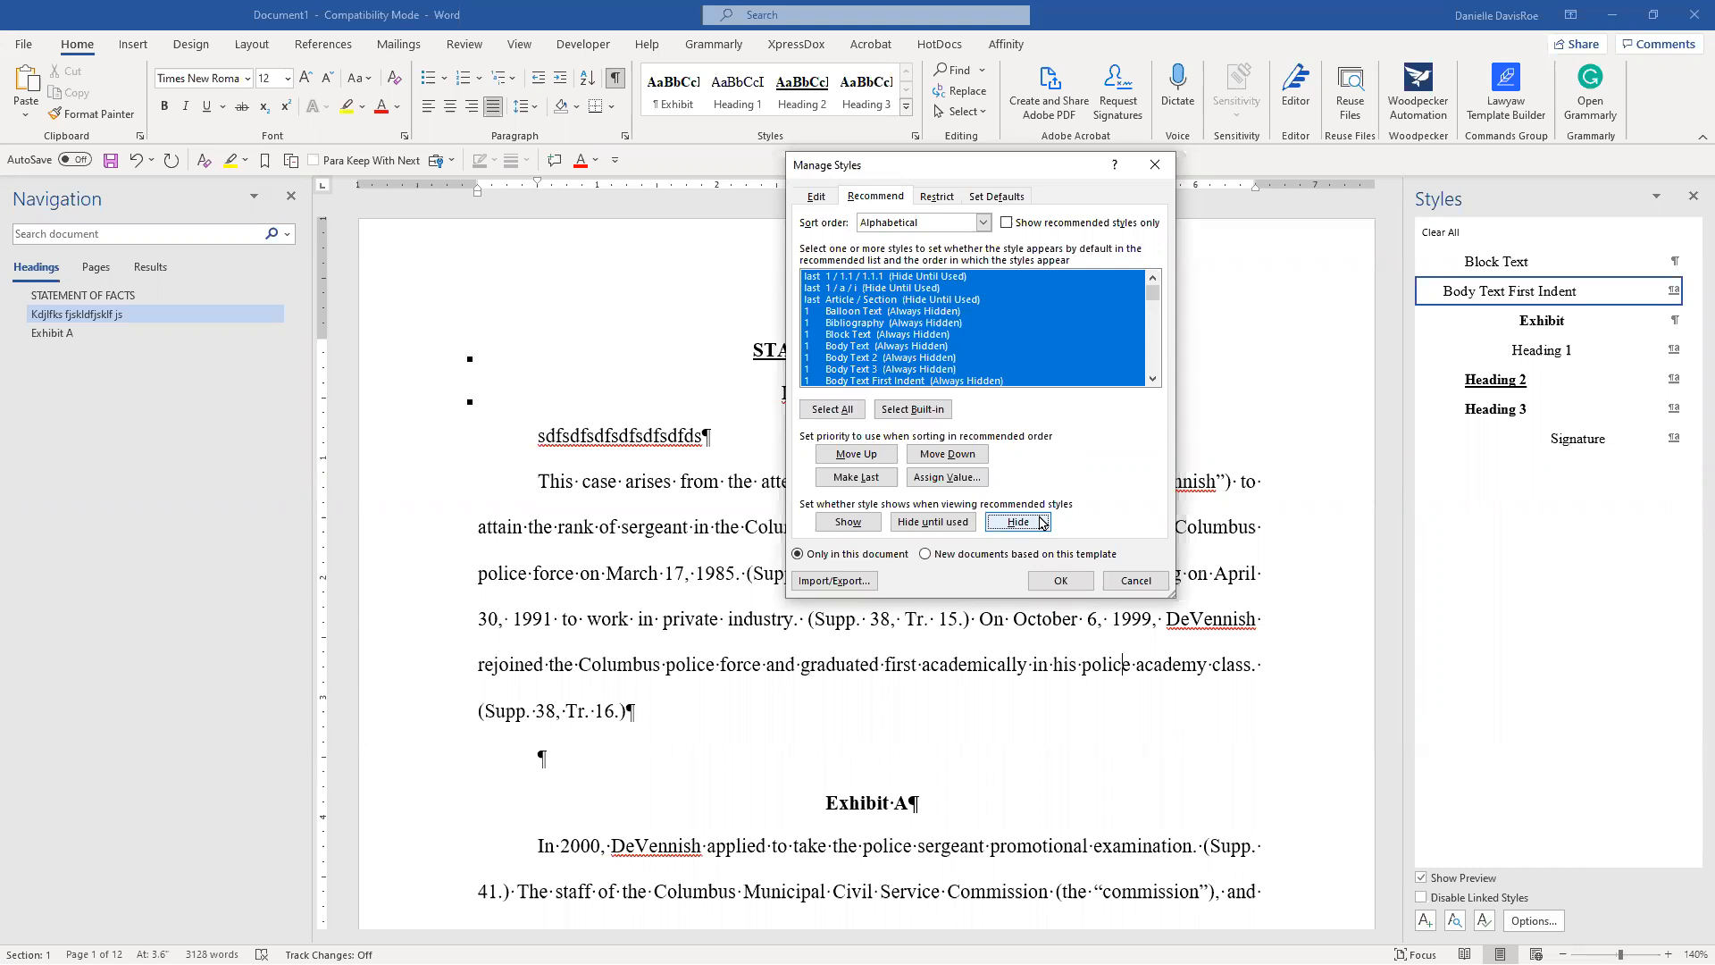
left_click(1061, 582)
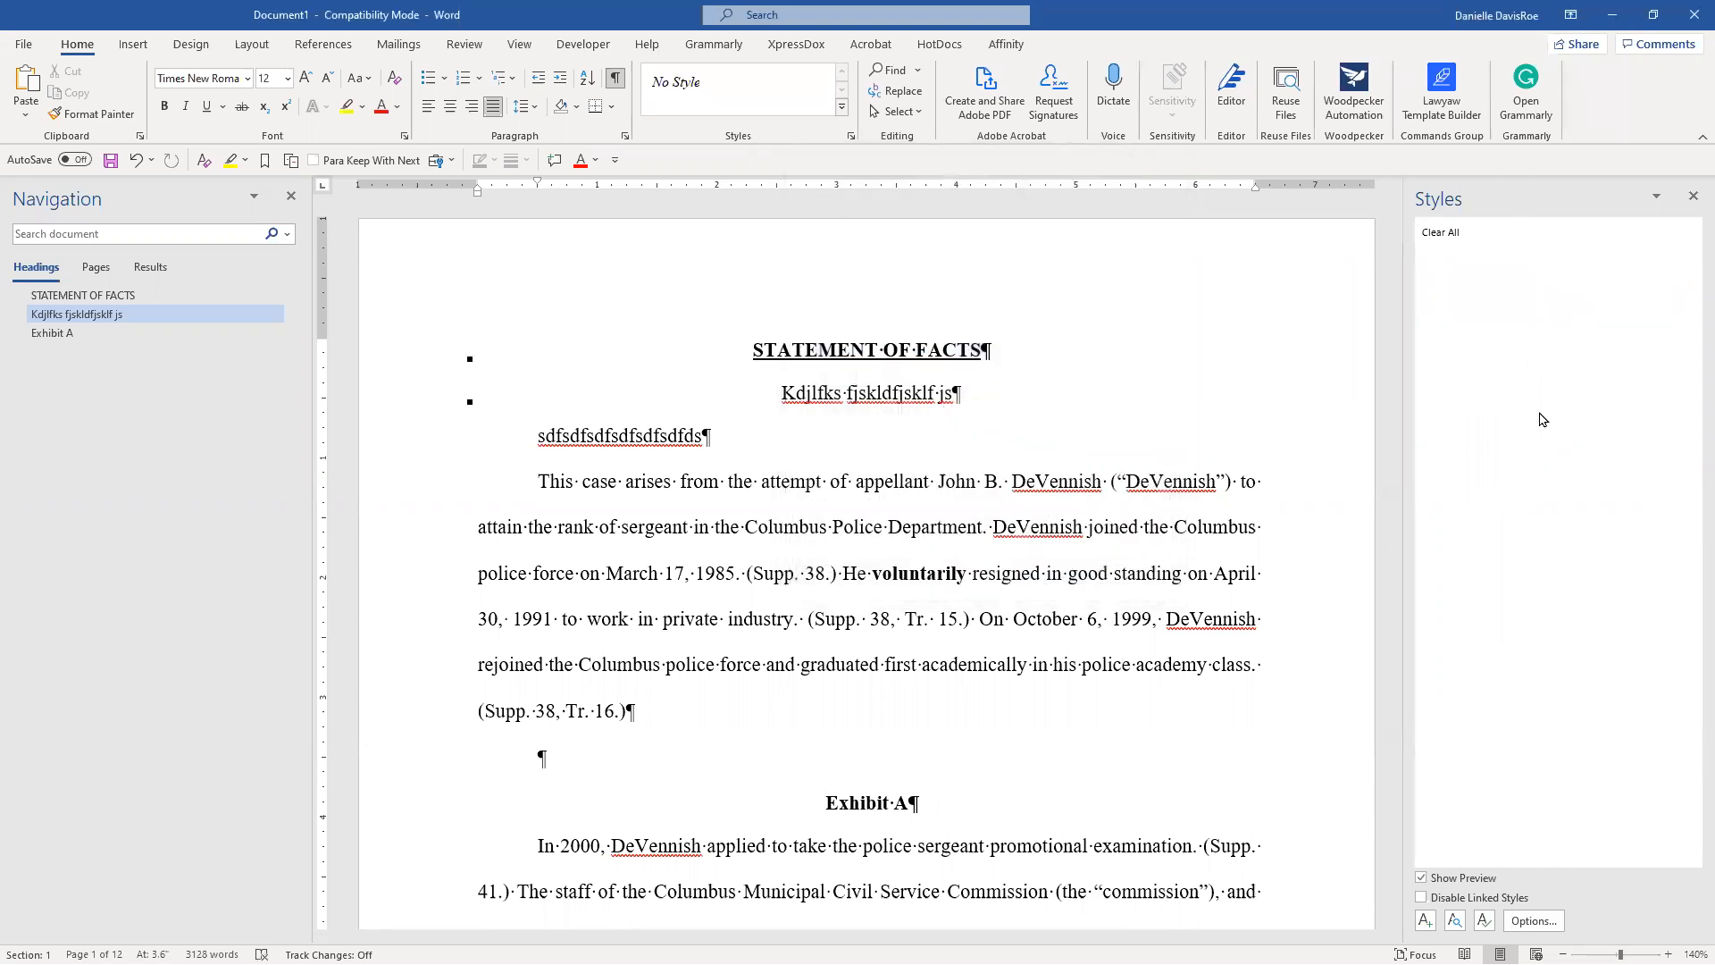
Set the Body Text First Indent and Block Text styles to show in the recommended styles list.
left_click(1484, 920)
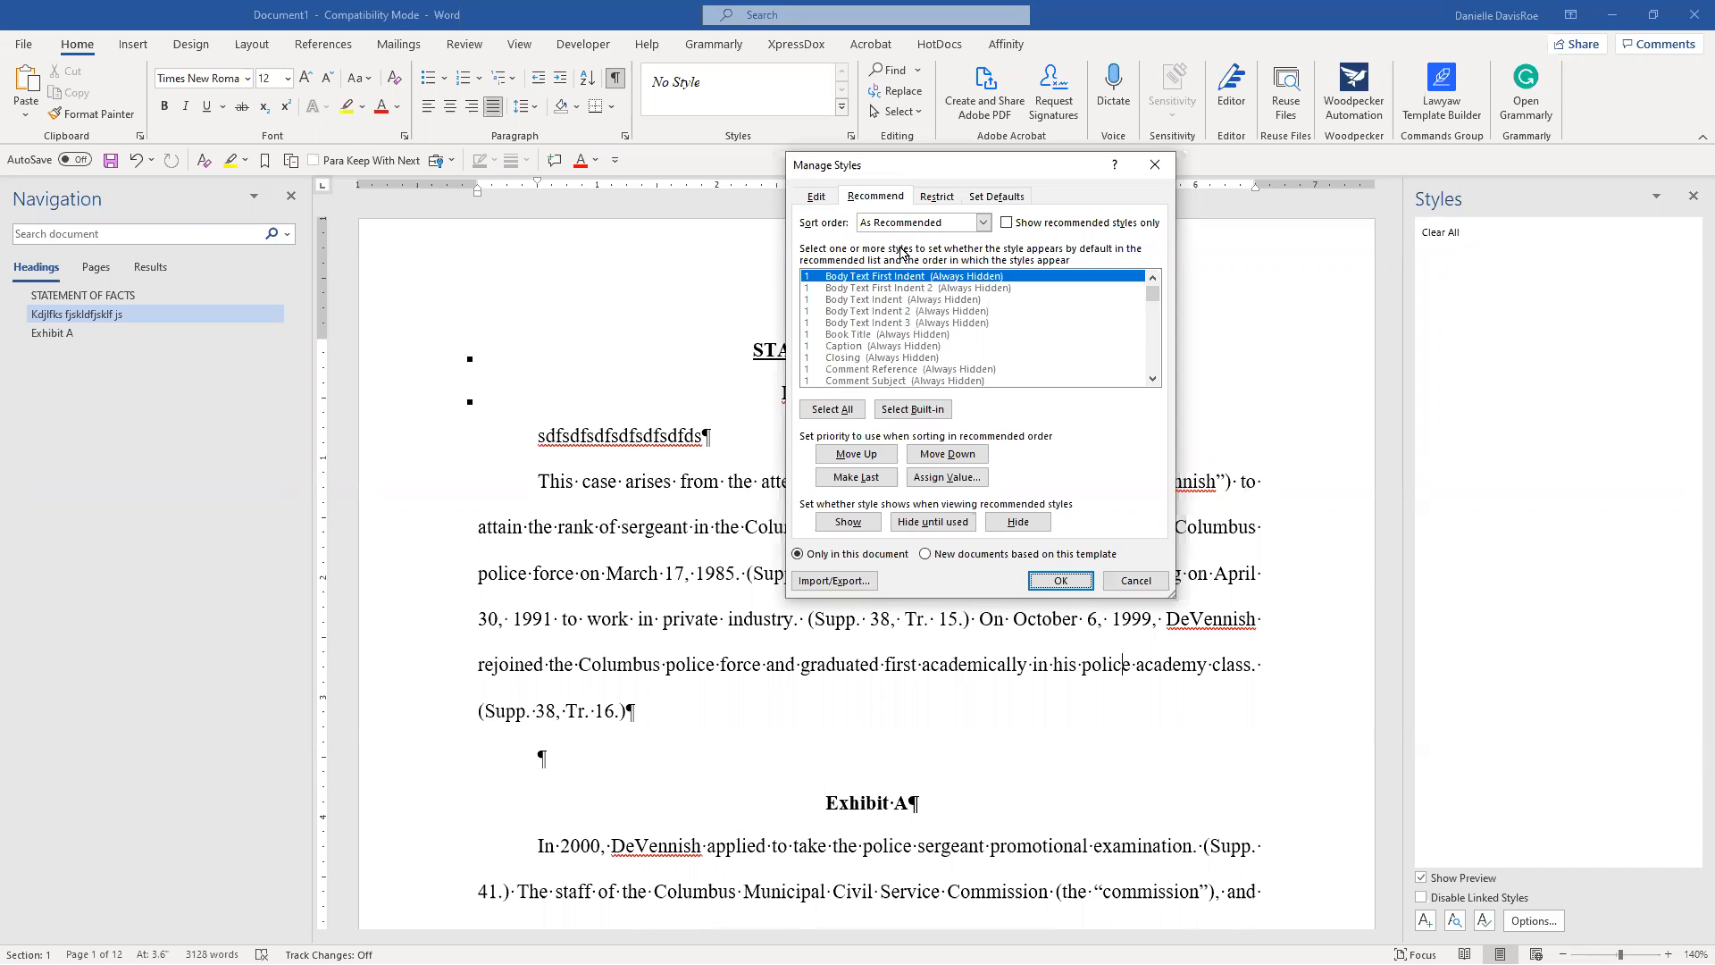
scroll(908, 273, "up", 1)
scroll(909, 298, "up", 1)
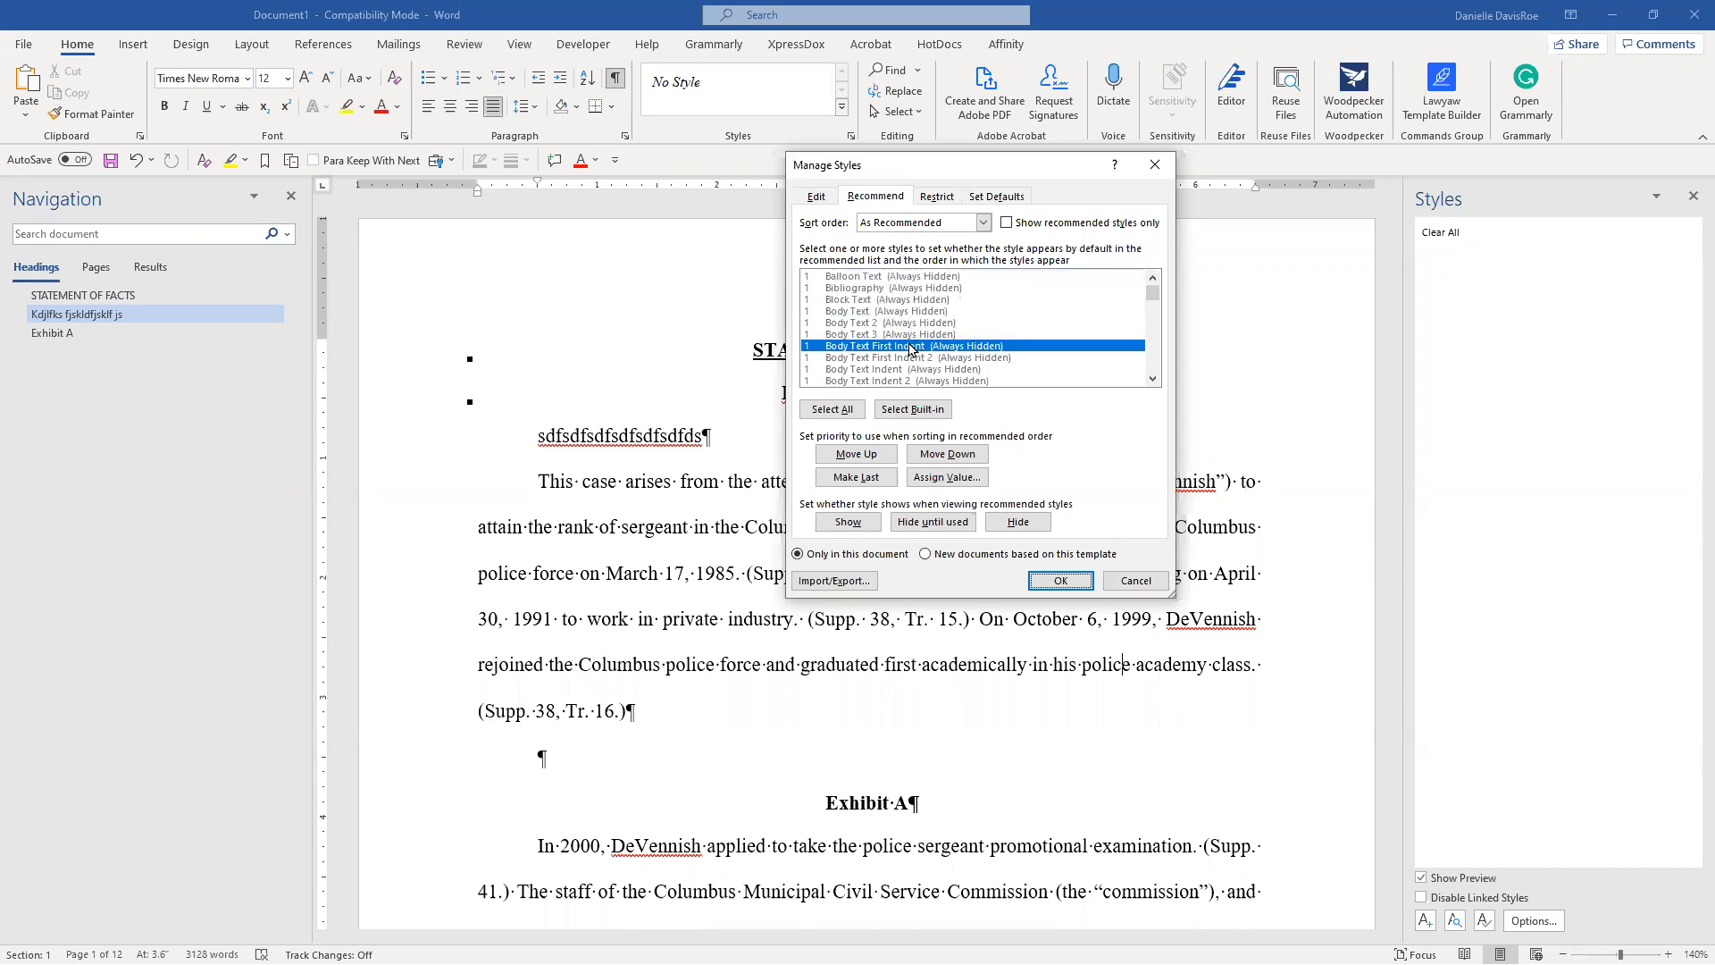
left_click(855, 524)
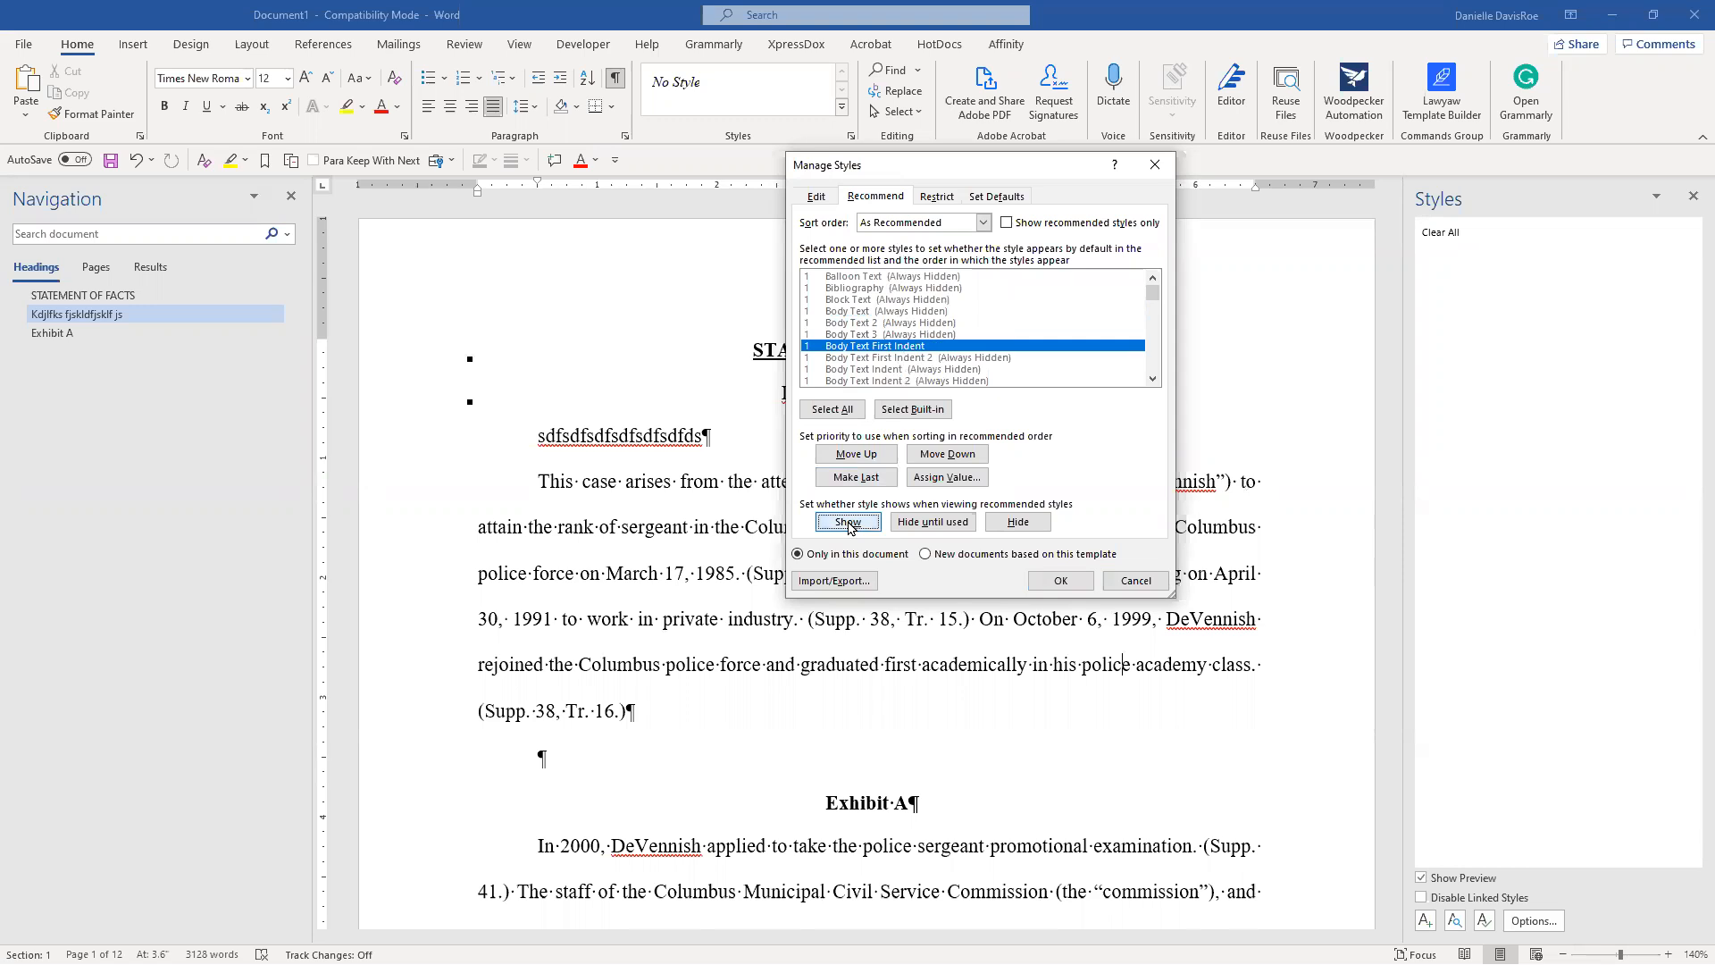
left_click(866, 302)
left_click(848, 521)
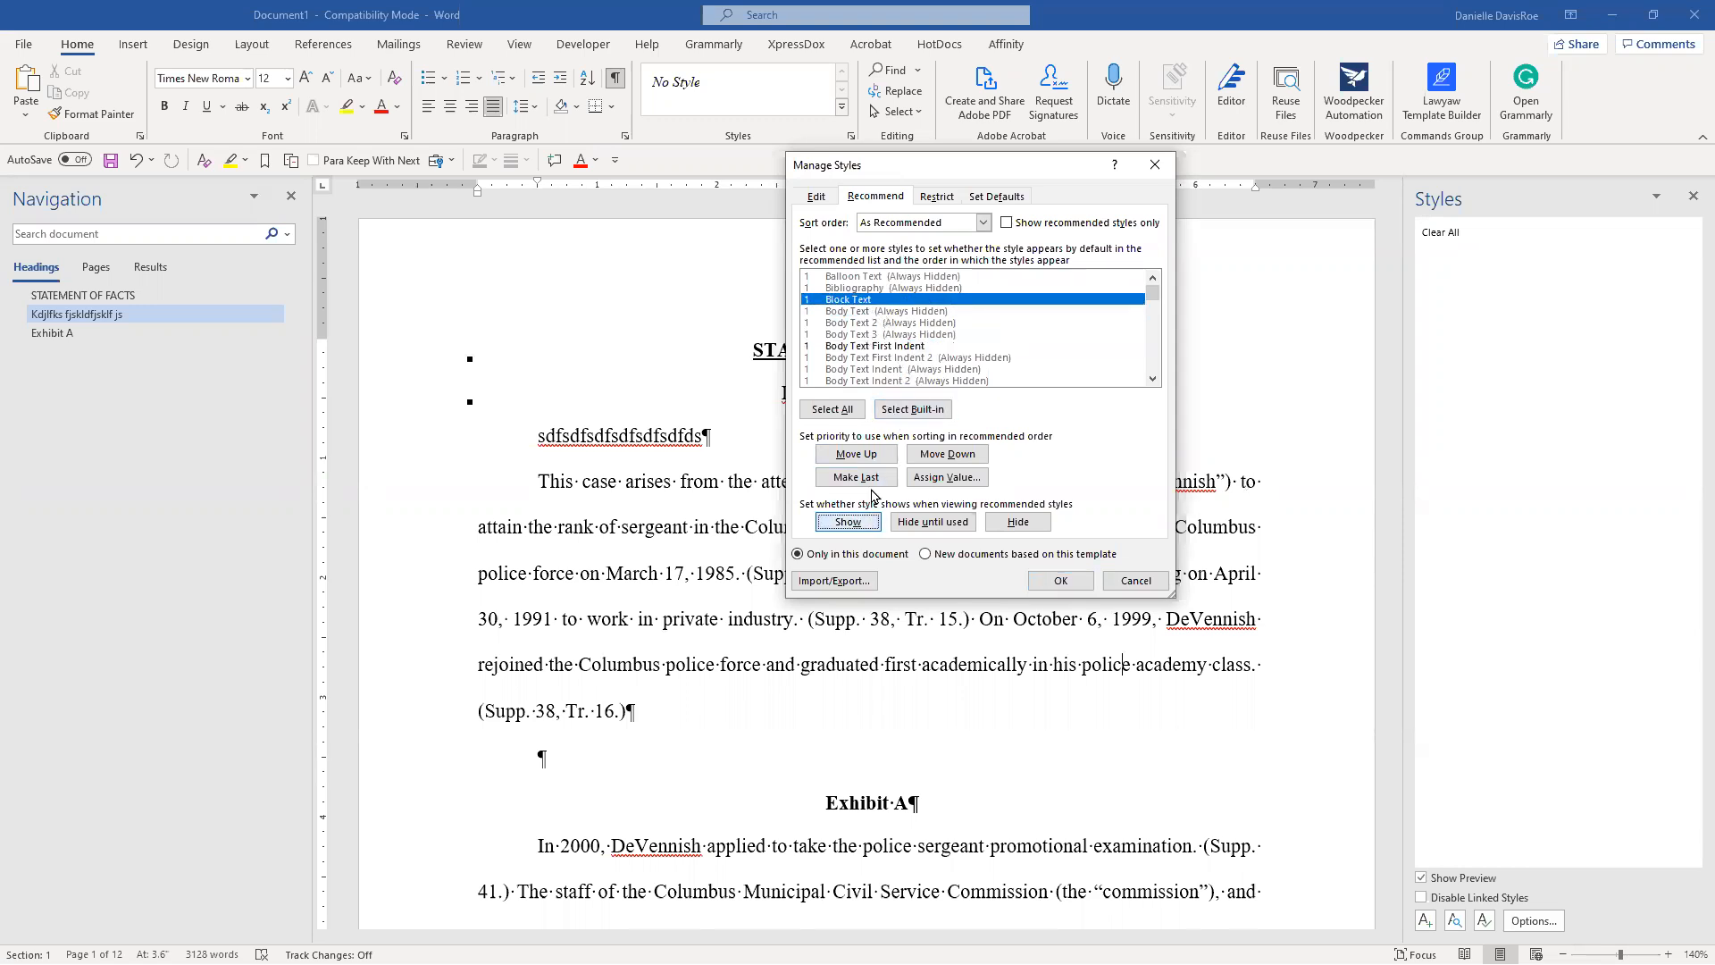
Set the Heading 1, Heading 2 and Heading 3 styles to show among the recommended styles.
scroll(930, 339, "down", 10)
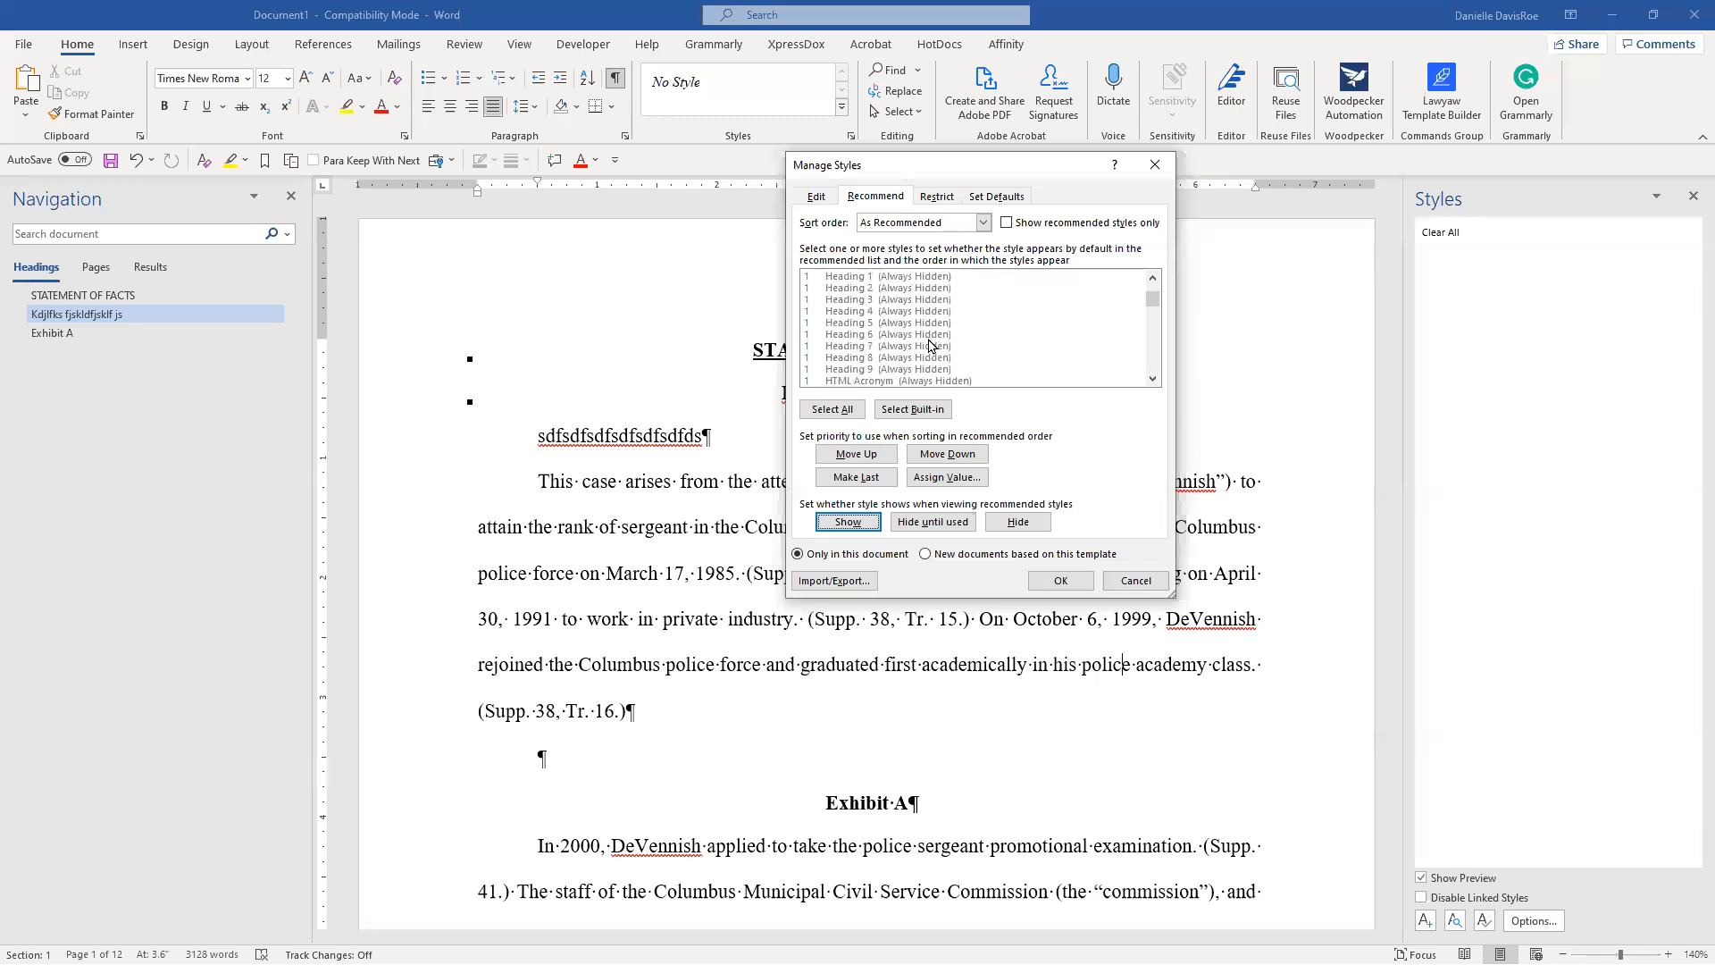
left_click(909, 346)
left_click(848, 521)
left_click(904, 370)
left_click(847, 522)
scroll(922, 322, "down", 1)
left_click(902, 359)
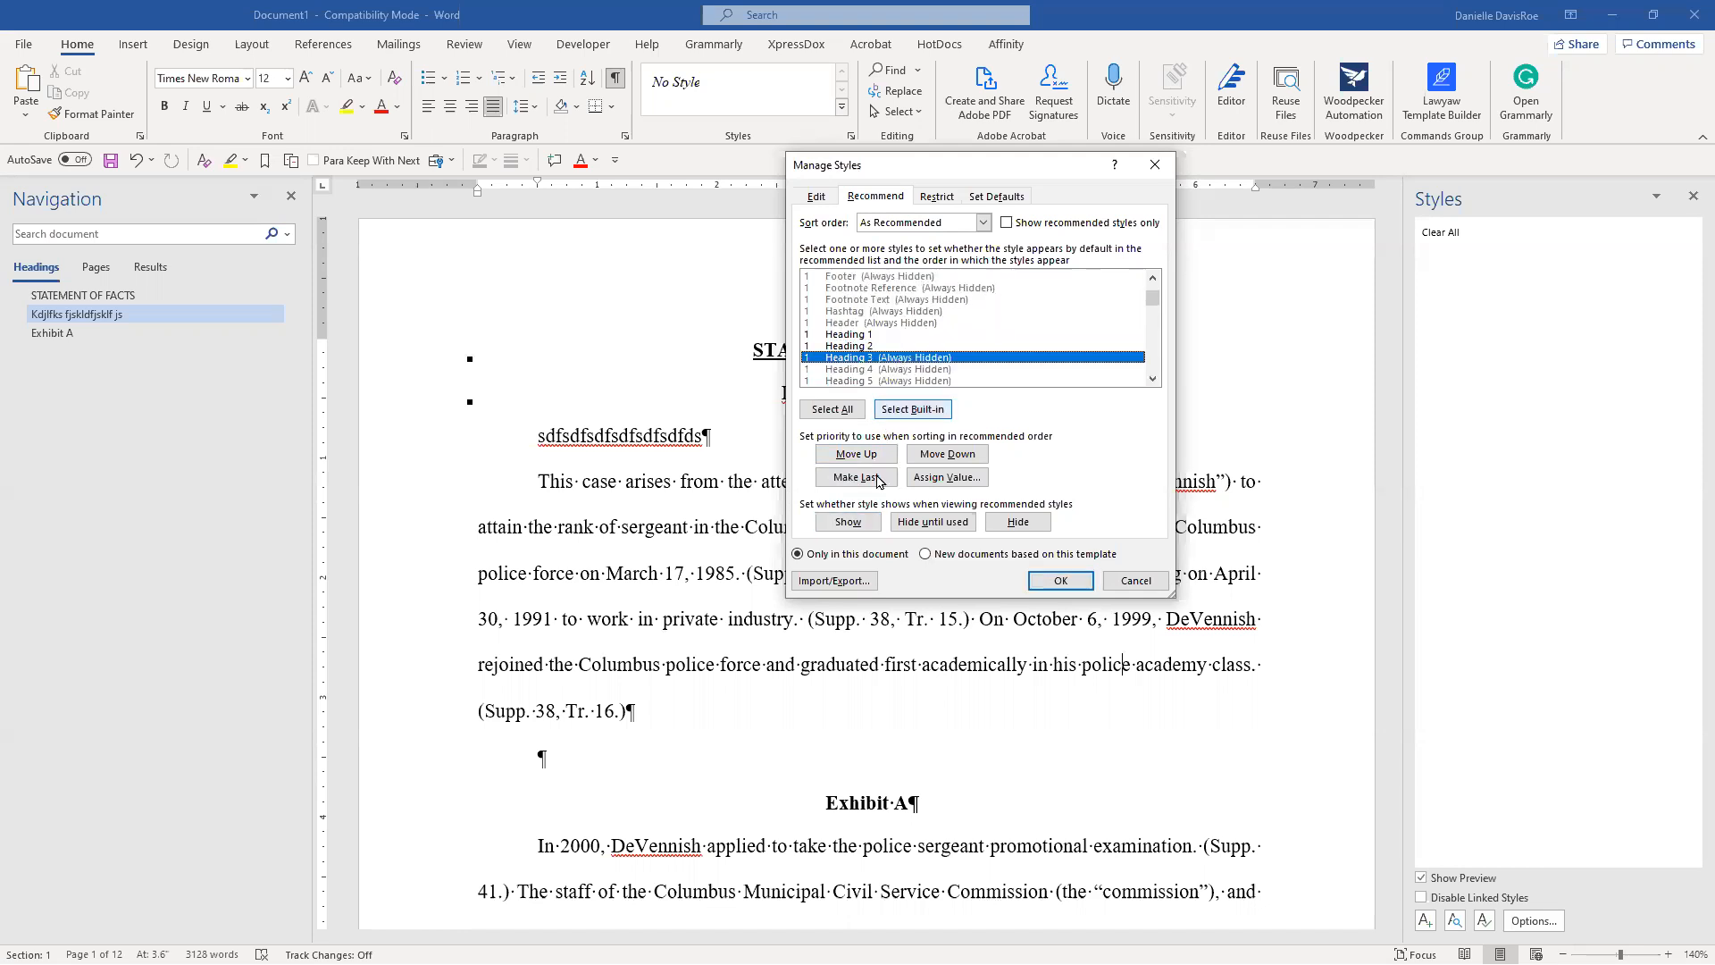
left_click(851, 522)
Set the Normal style to show in the recommended styles list, and apply the Manage Styles changes.
scroll(927, 313, "down", 6)
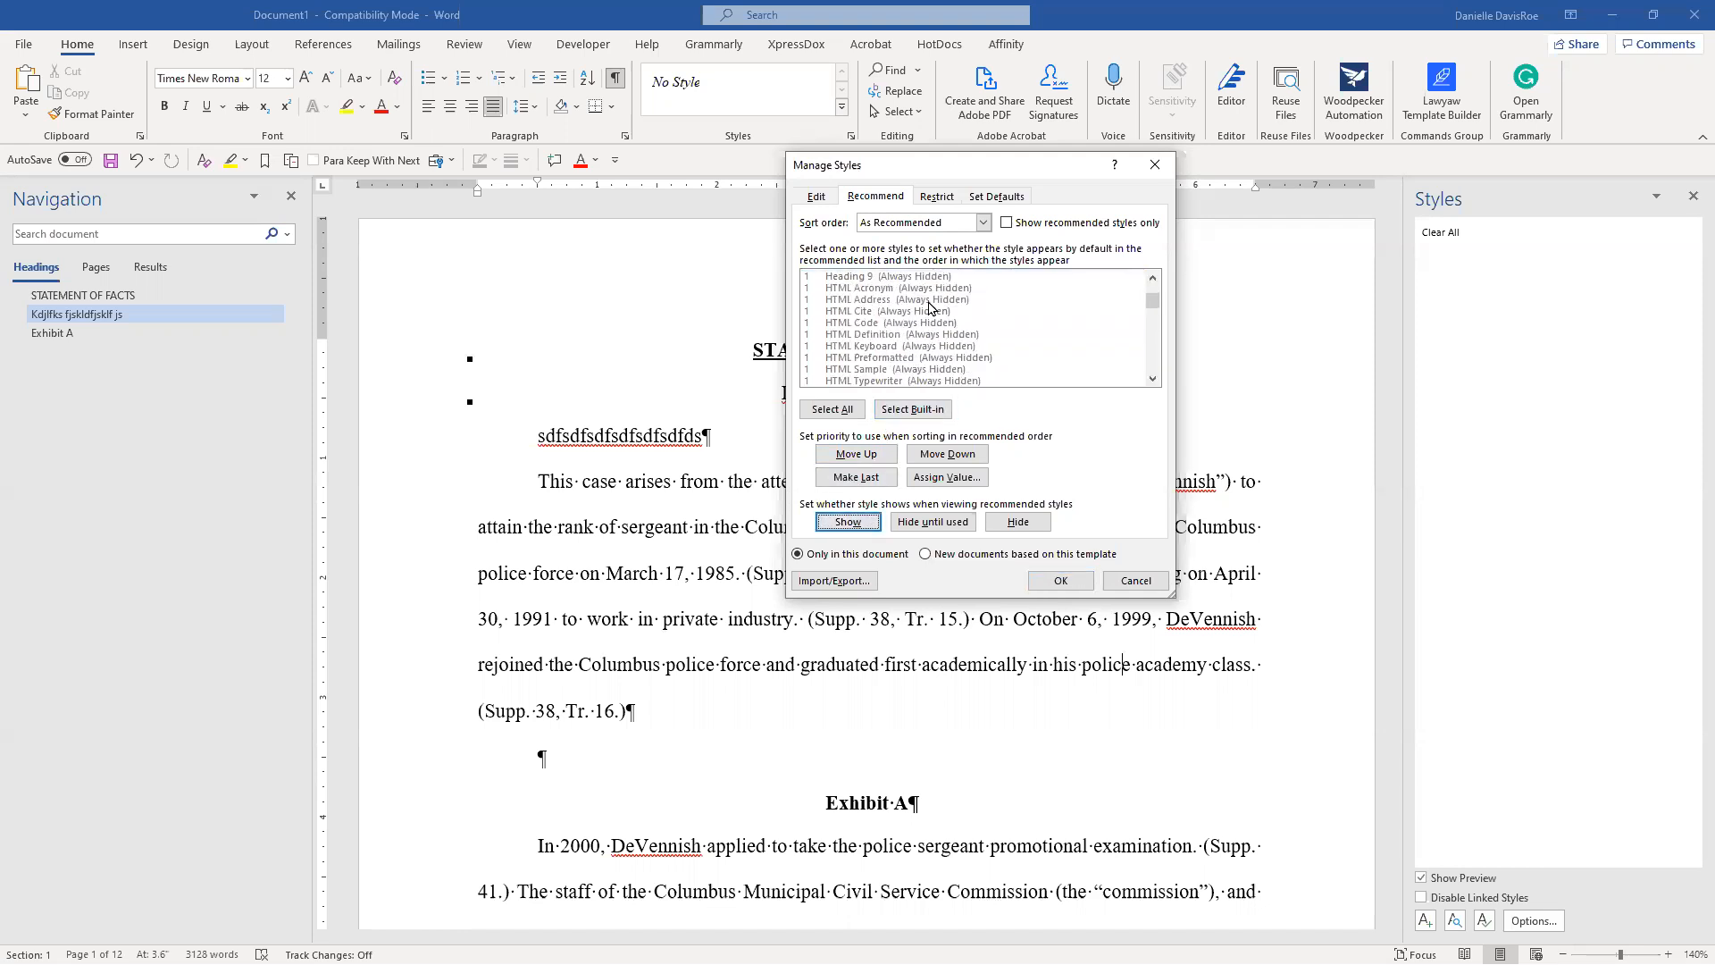
scroll(927, 313, "down", 7)
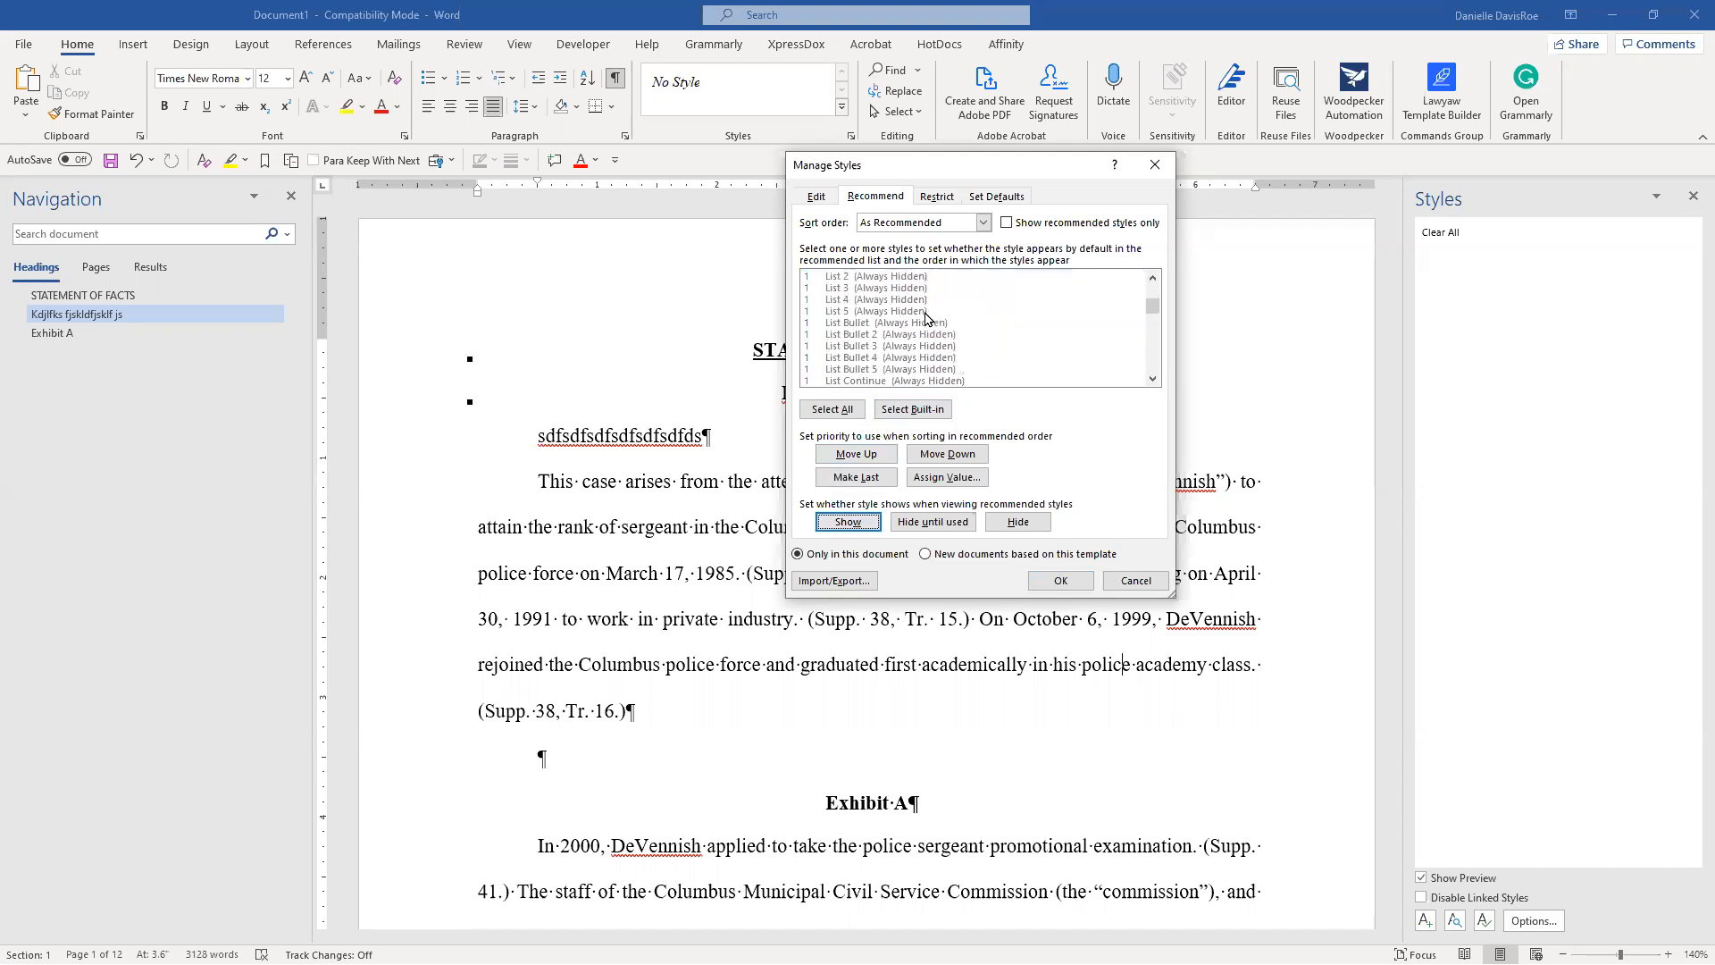
scroll(924, 320, "down", 6)
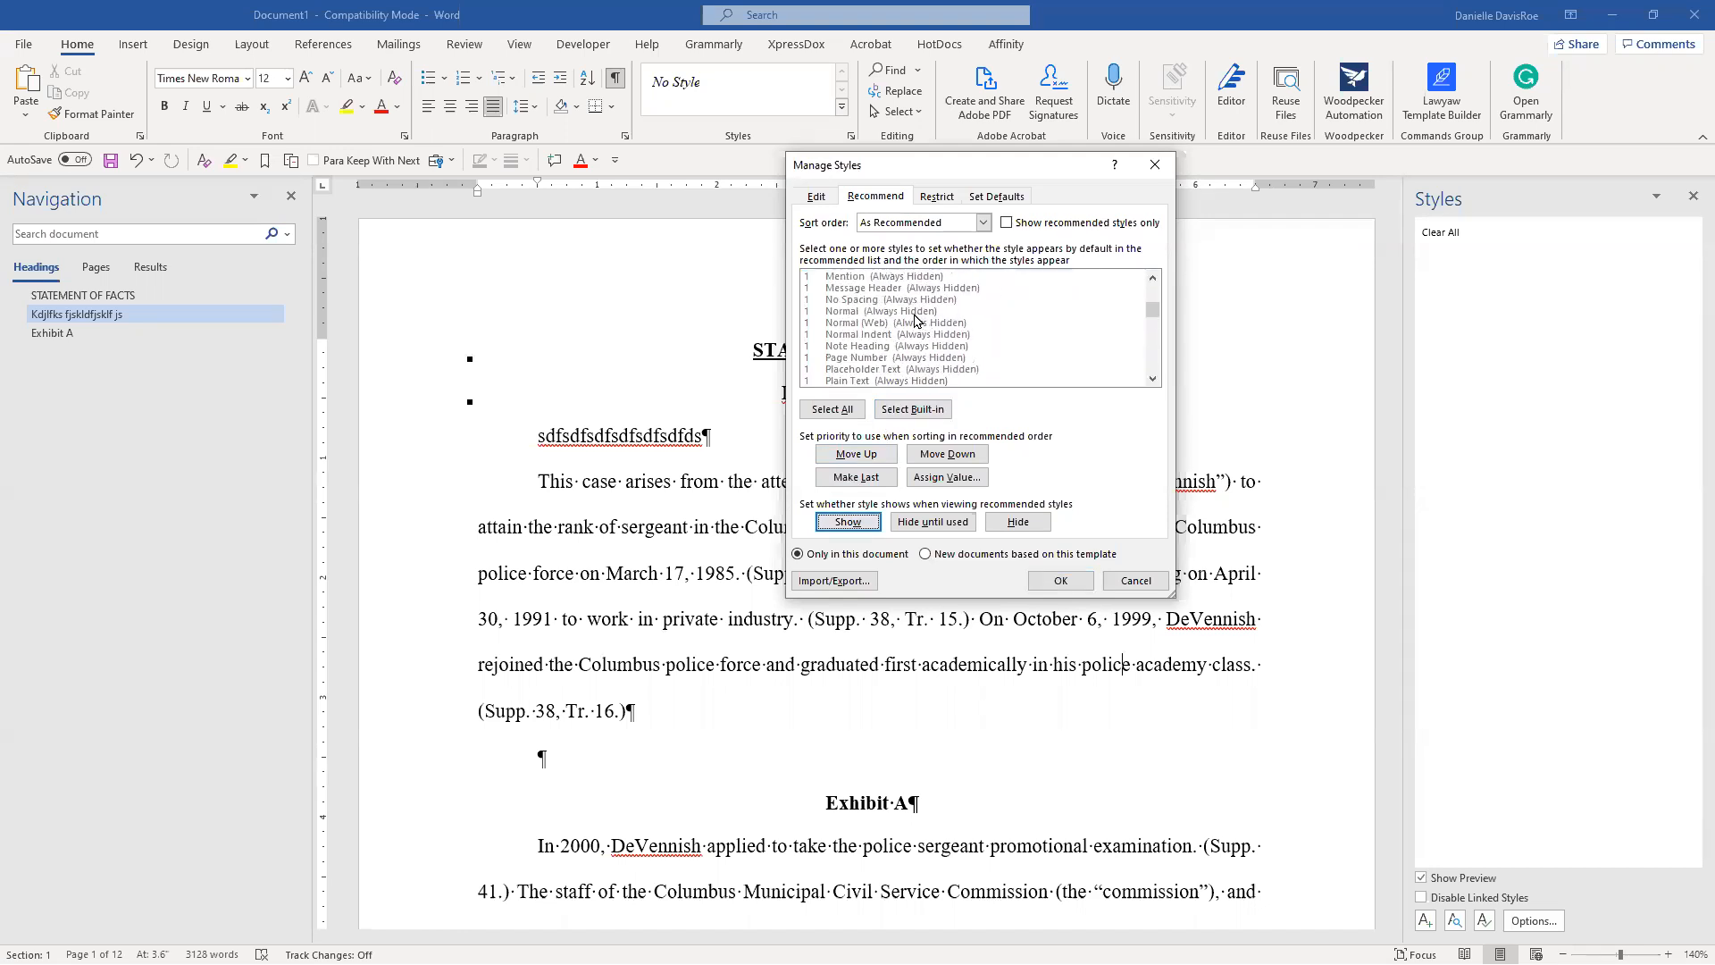
left_click(915, 311)
left_click(832, 523)
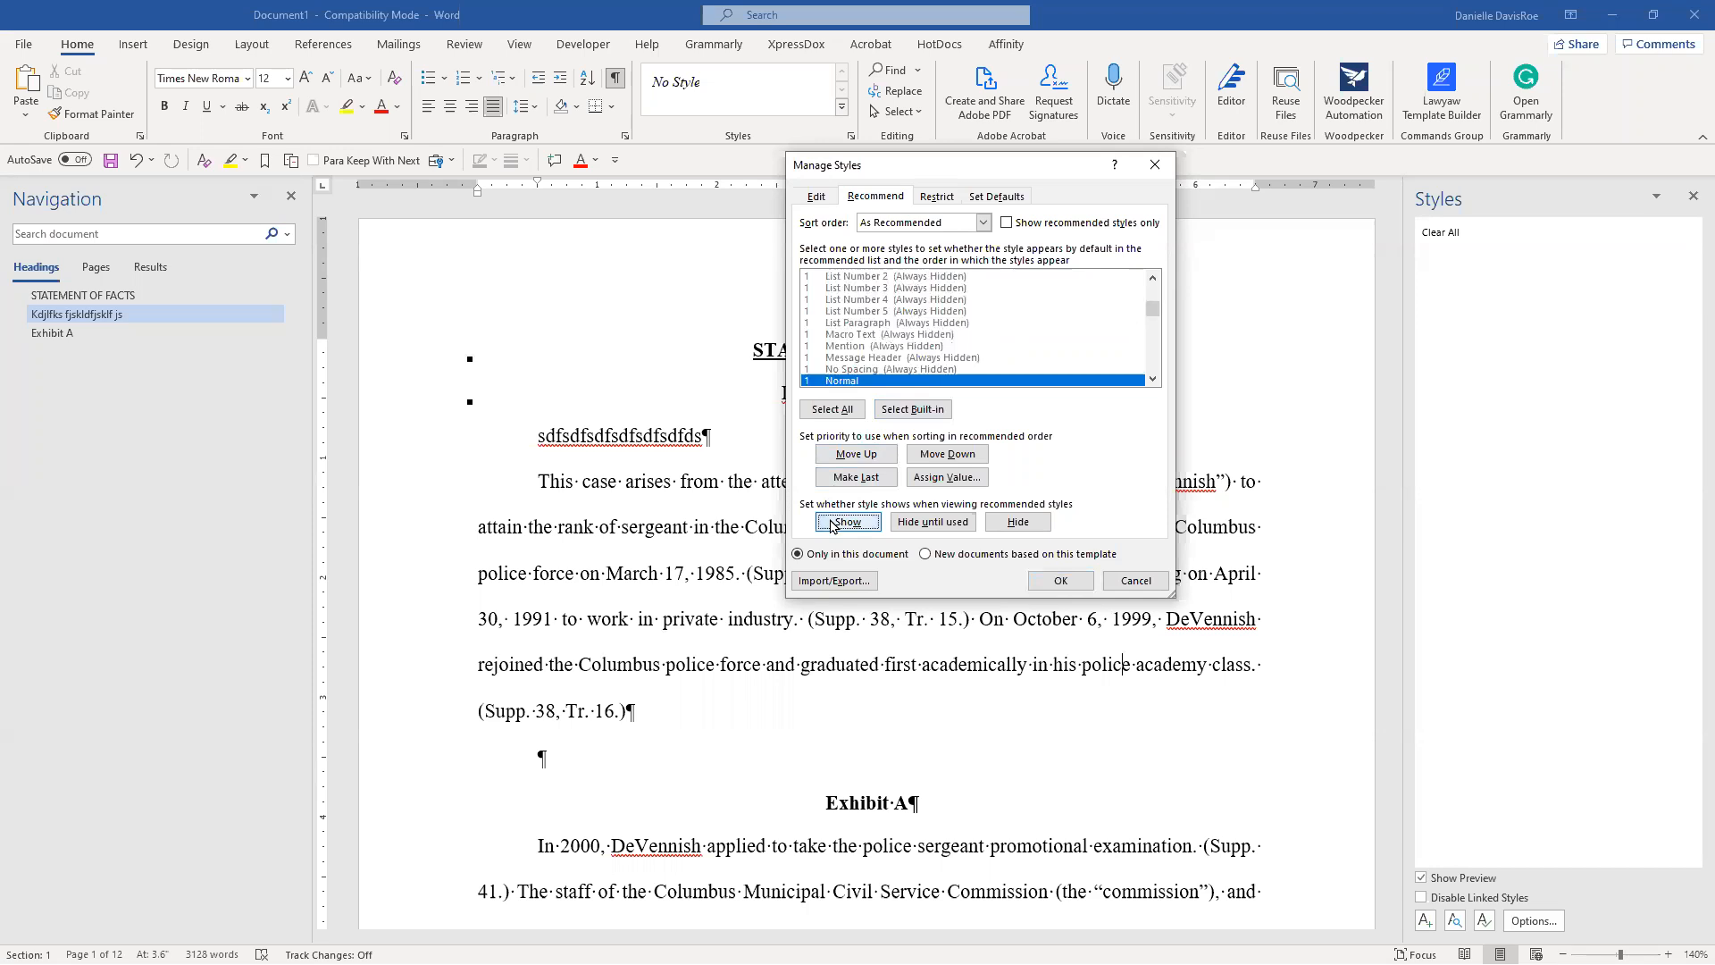
left_click(1060, 580)
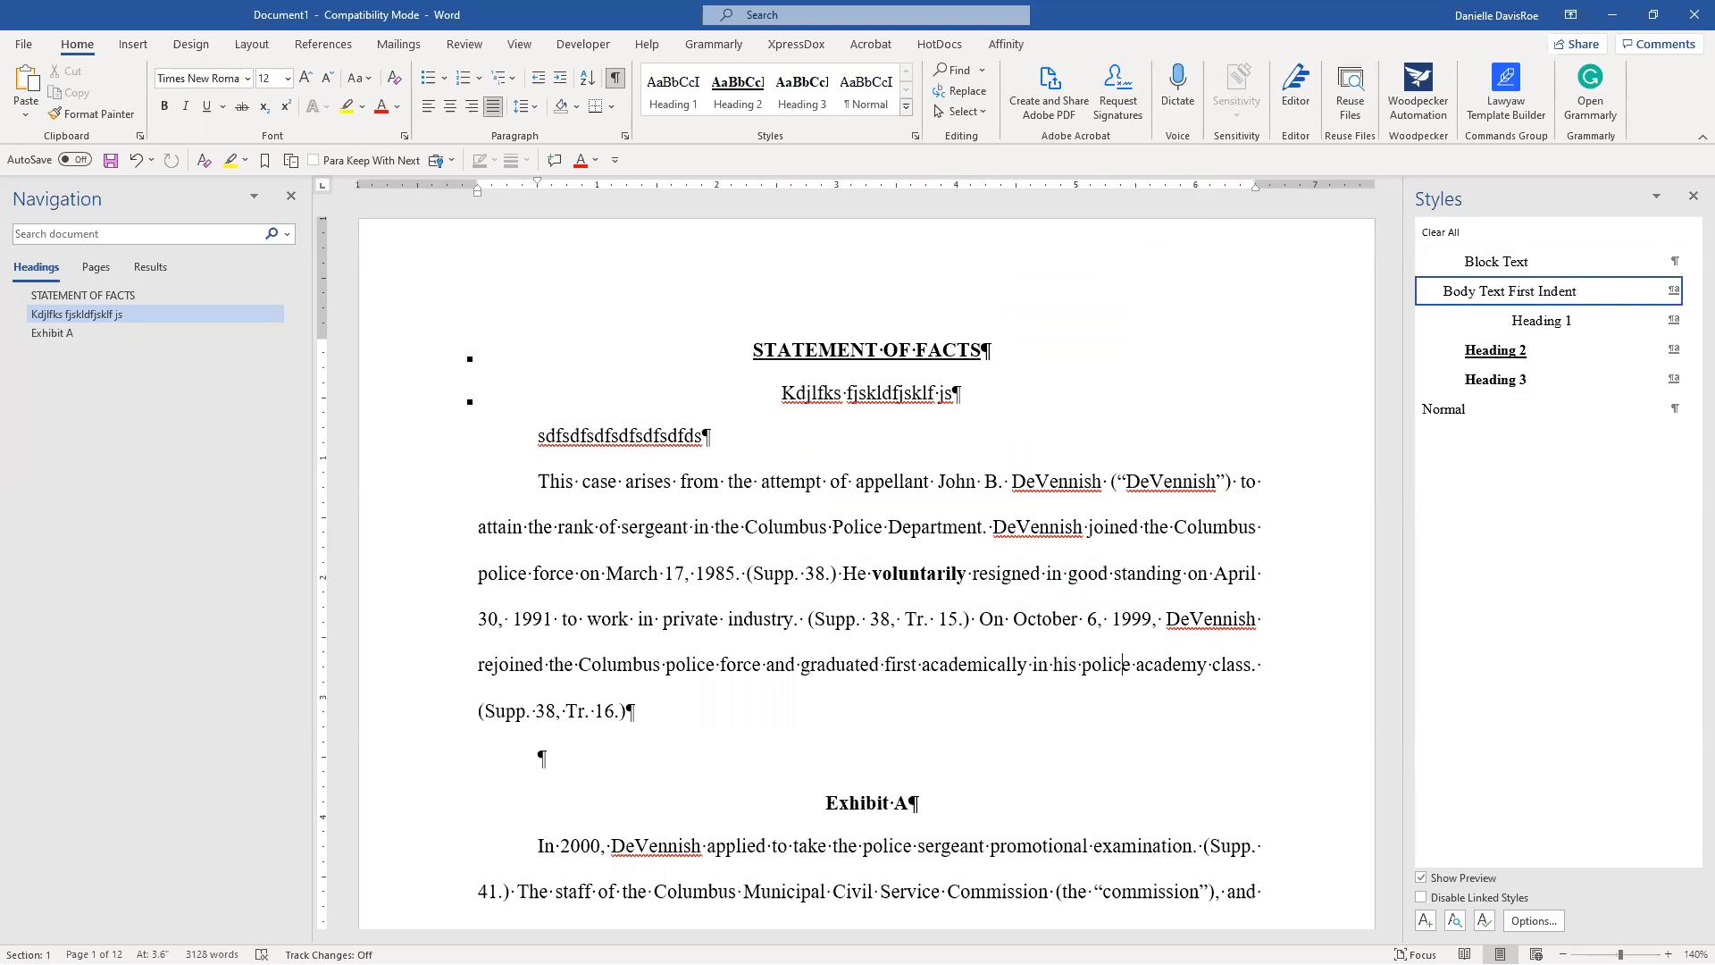
Set the Styles pane to list all styles, and look over the full list.
left_click(1550, 929)
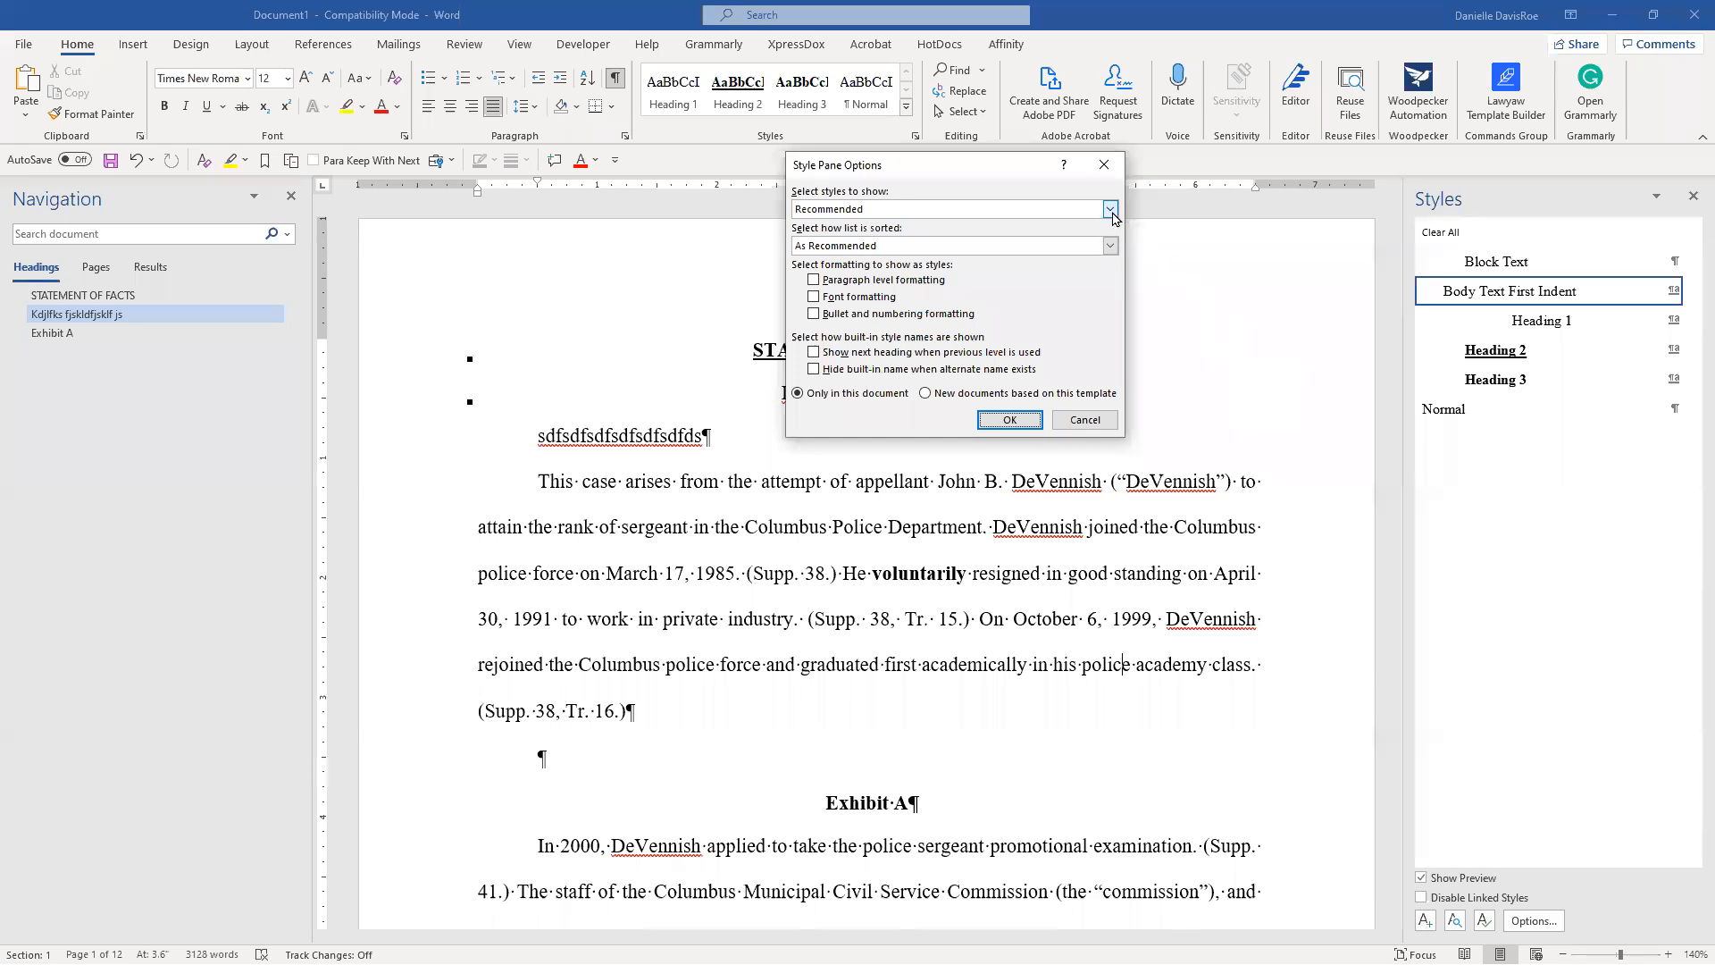
left_click(1110, 209)
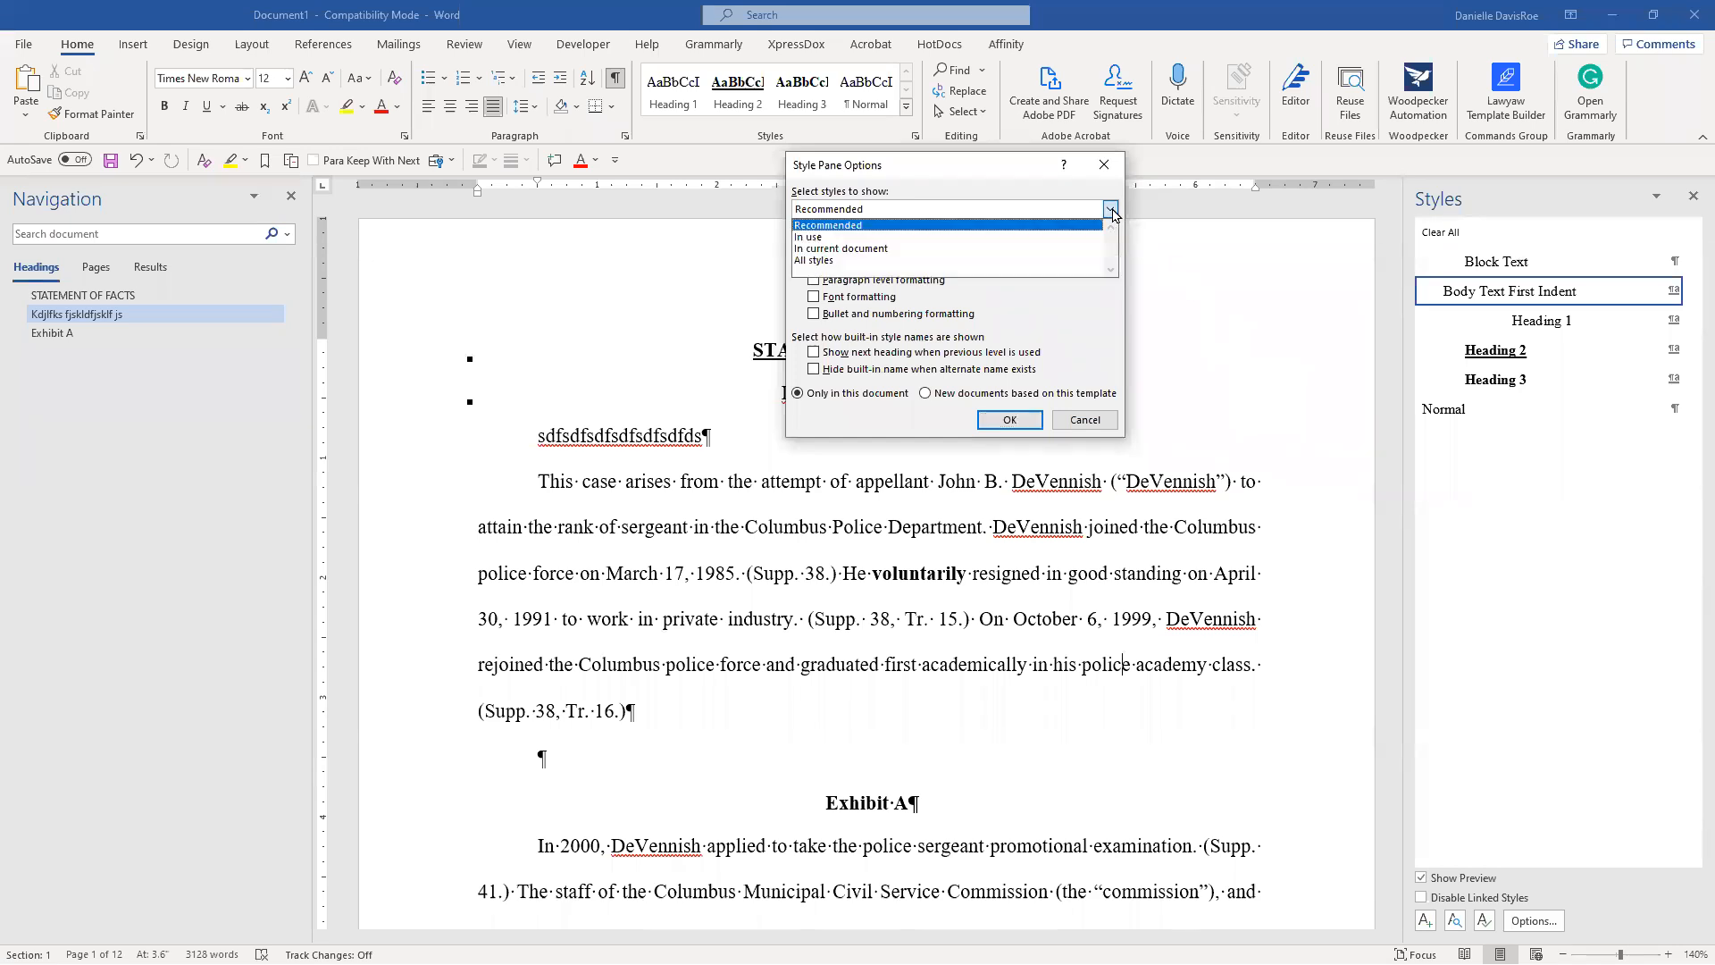
left_click(1080, 261)
left_click(1034, 416)
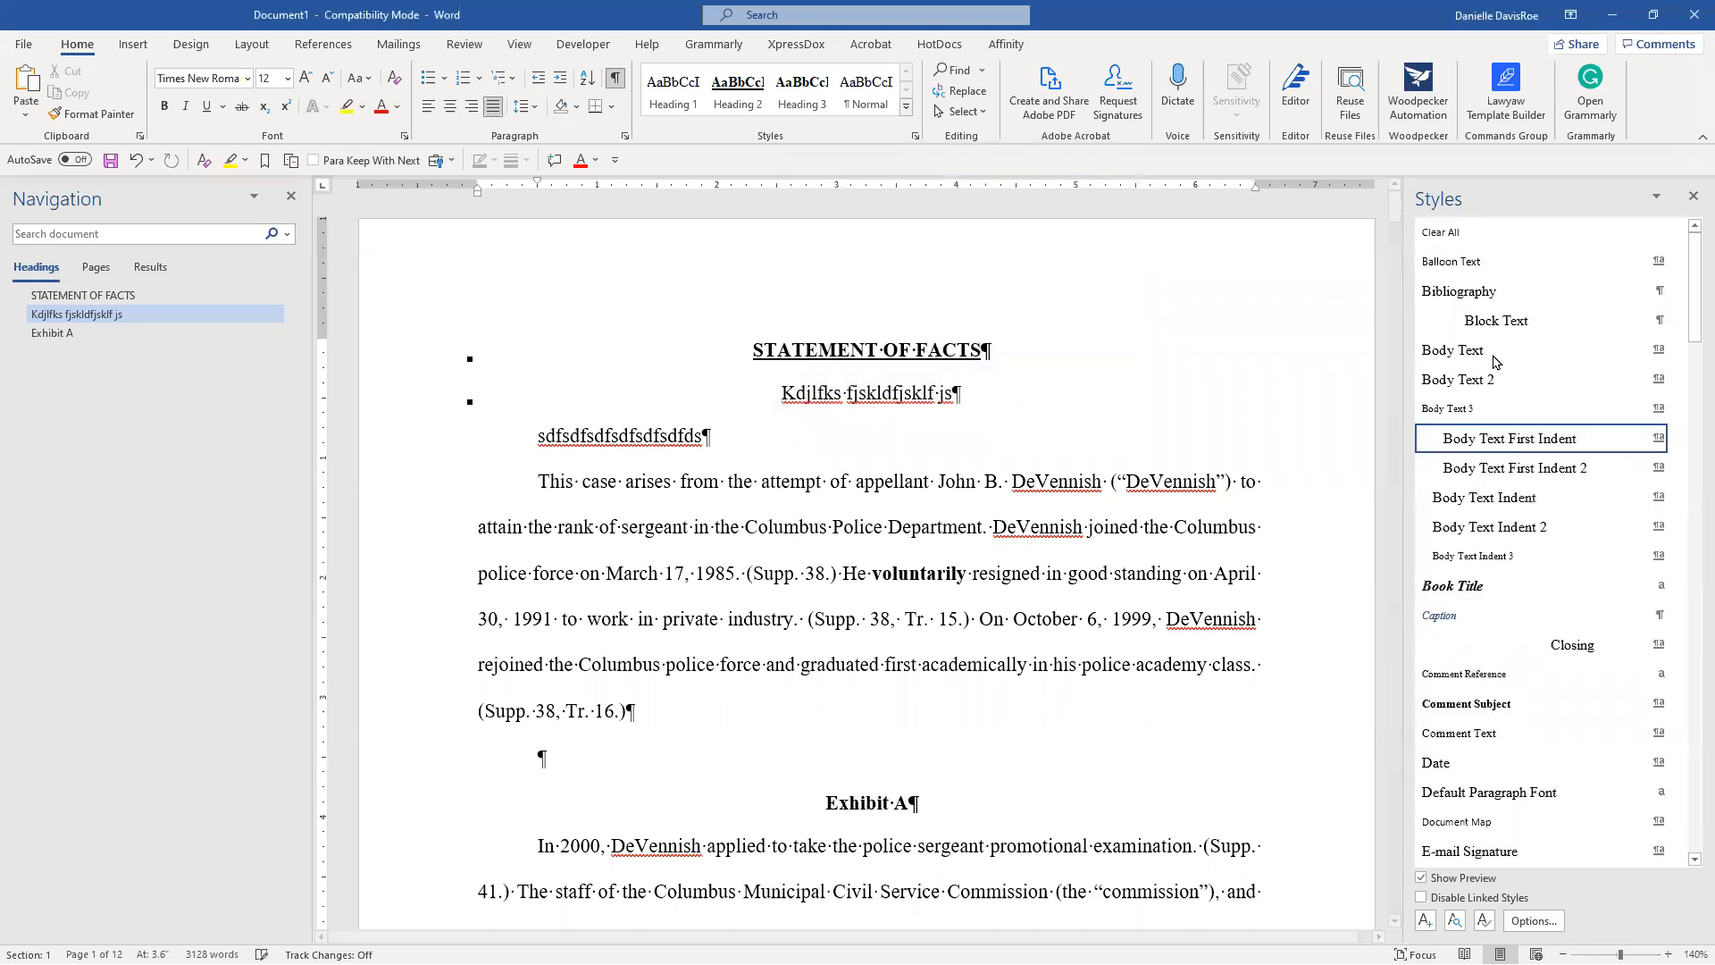
mouse_move(1691, 334)
left_mouse_down()
mouse_move(1687, 786)
mouse_move(1688, 334)
left_mouse_up()
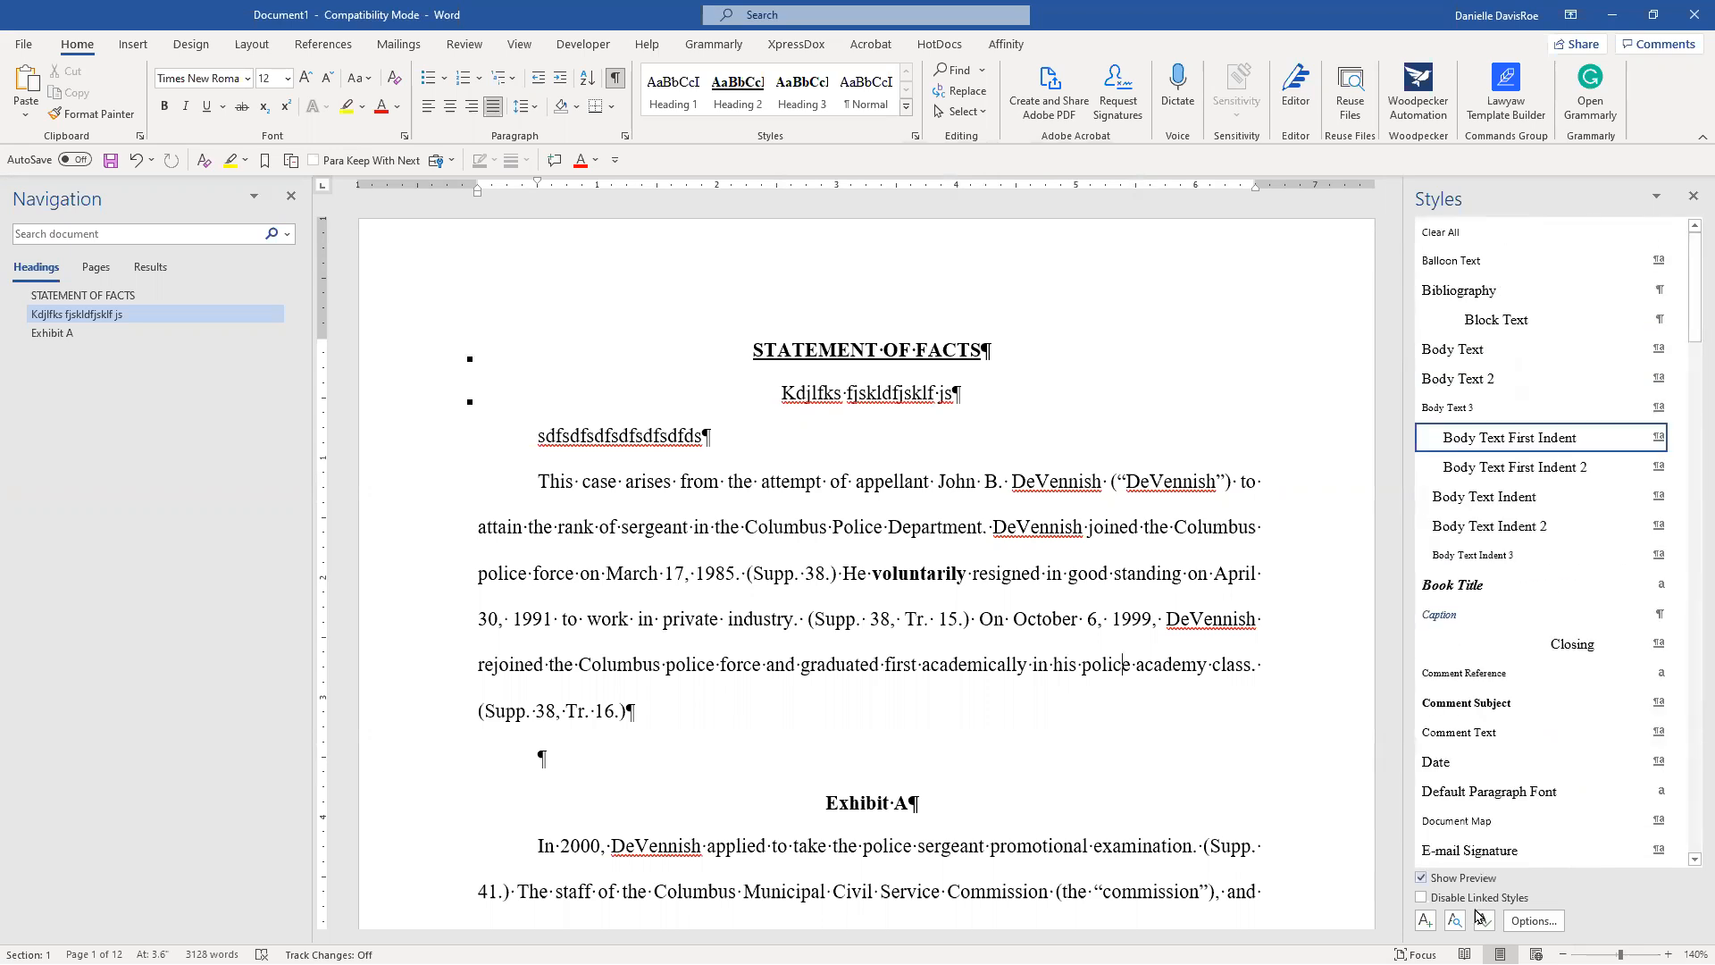
Set the Styles pane to show only recommended styles, sorted alphabetically.
left_click(1532, 920)
left_click(1110, 209)
left_click(982, 225)
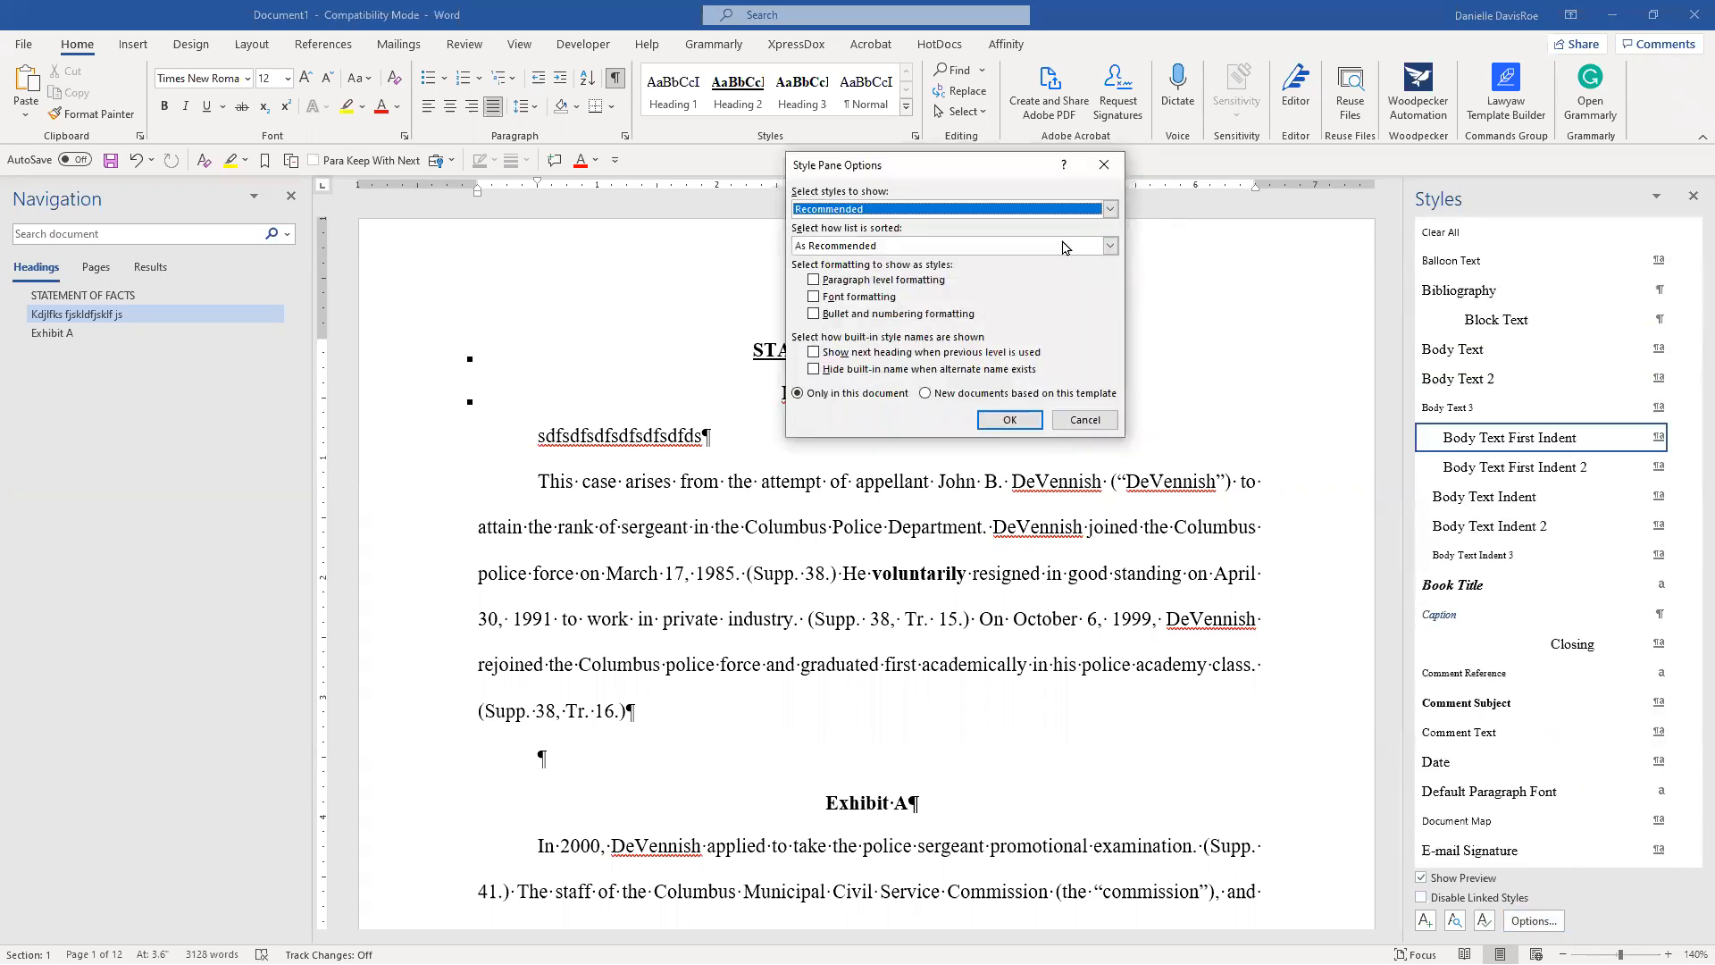
left_click(904, 248)
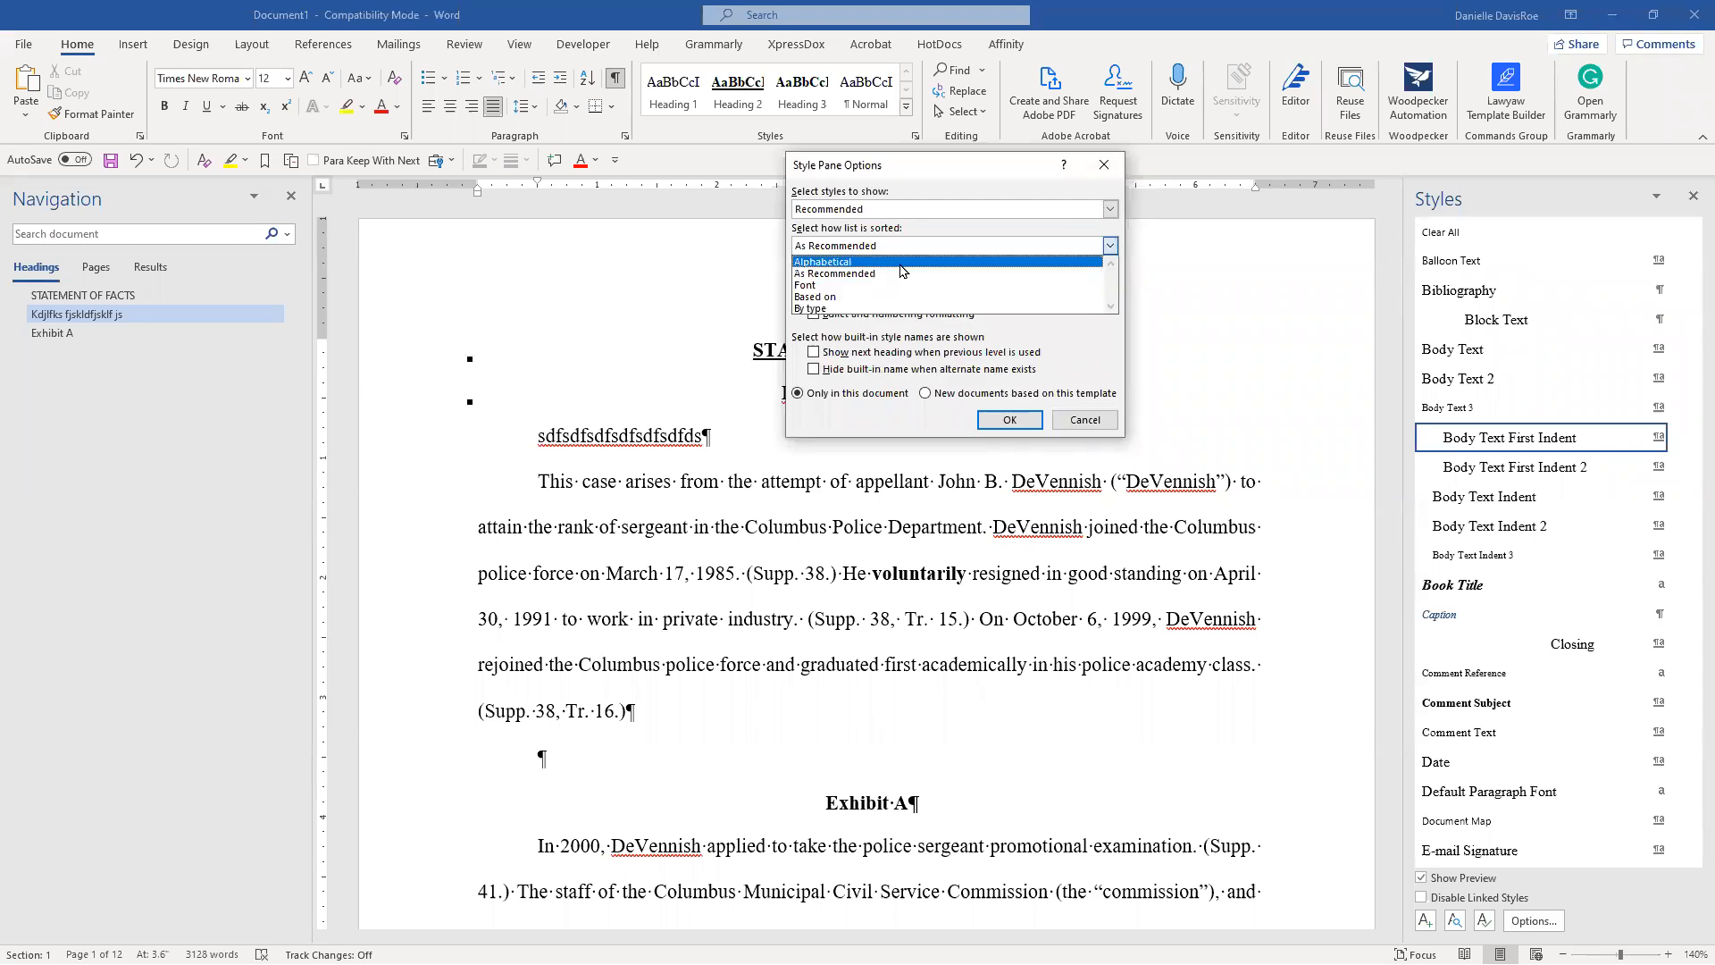
left_click(901, 264)
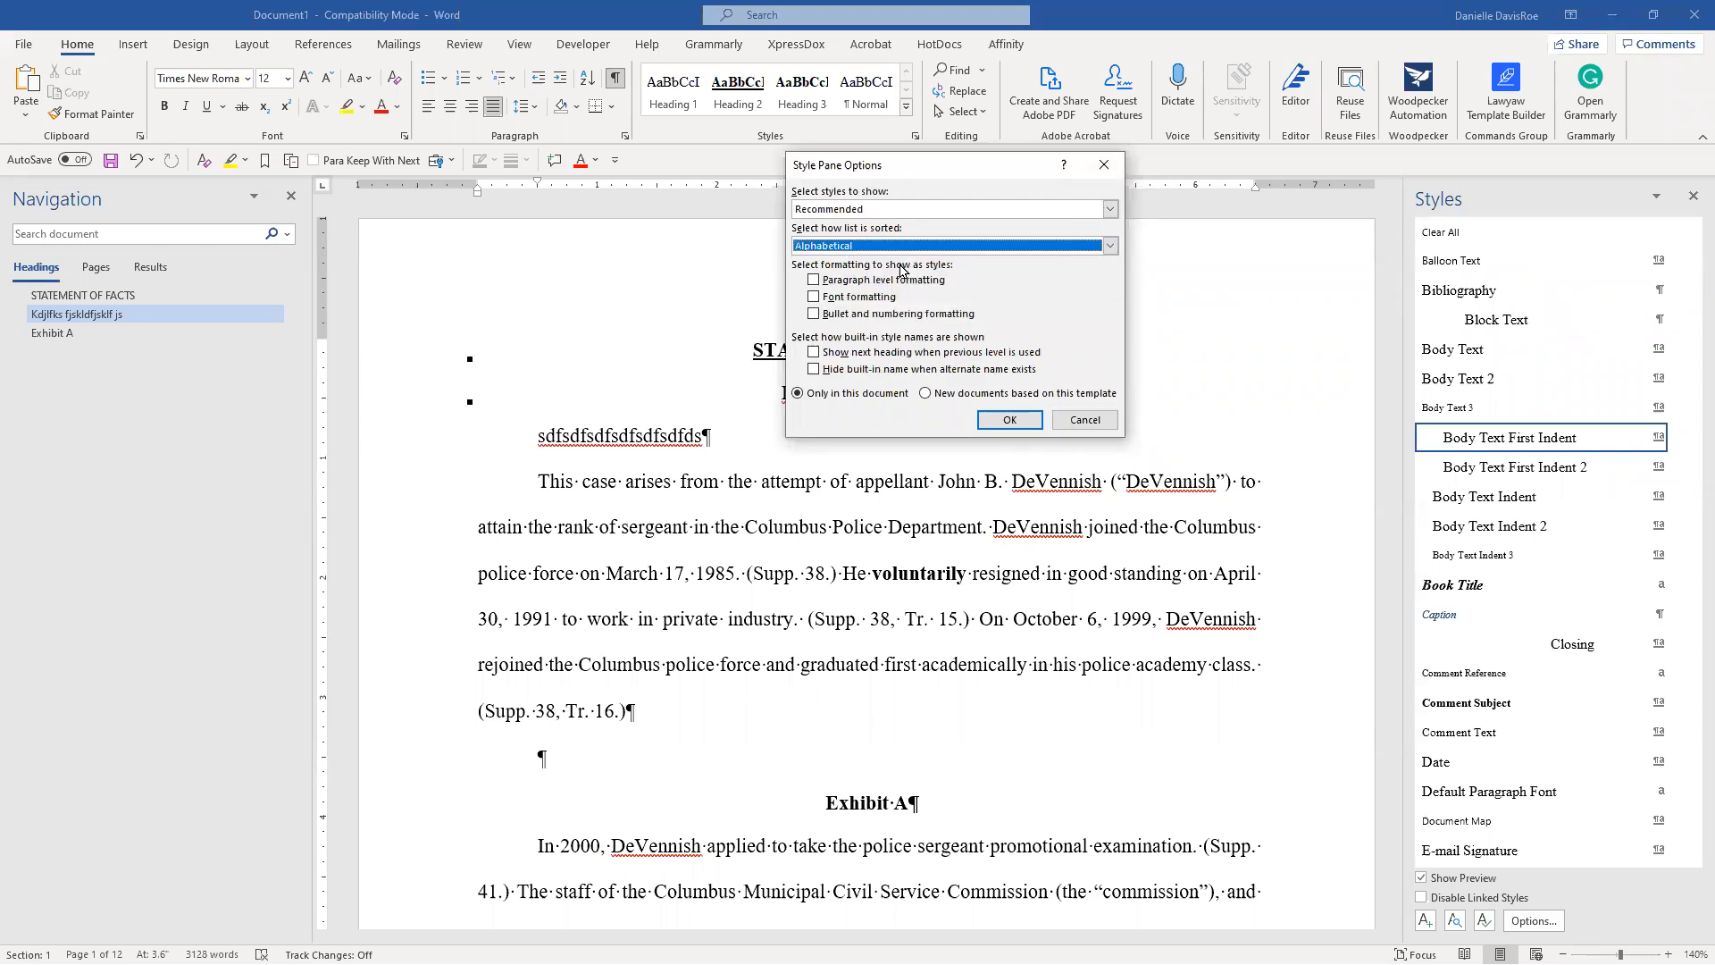
Include paragraph level, font, and bullet and numbering formatting as styles in the Styles pane.
left_click(858, 298)
left_click(856, 279)
left_click(858, 314)
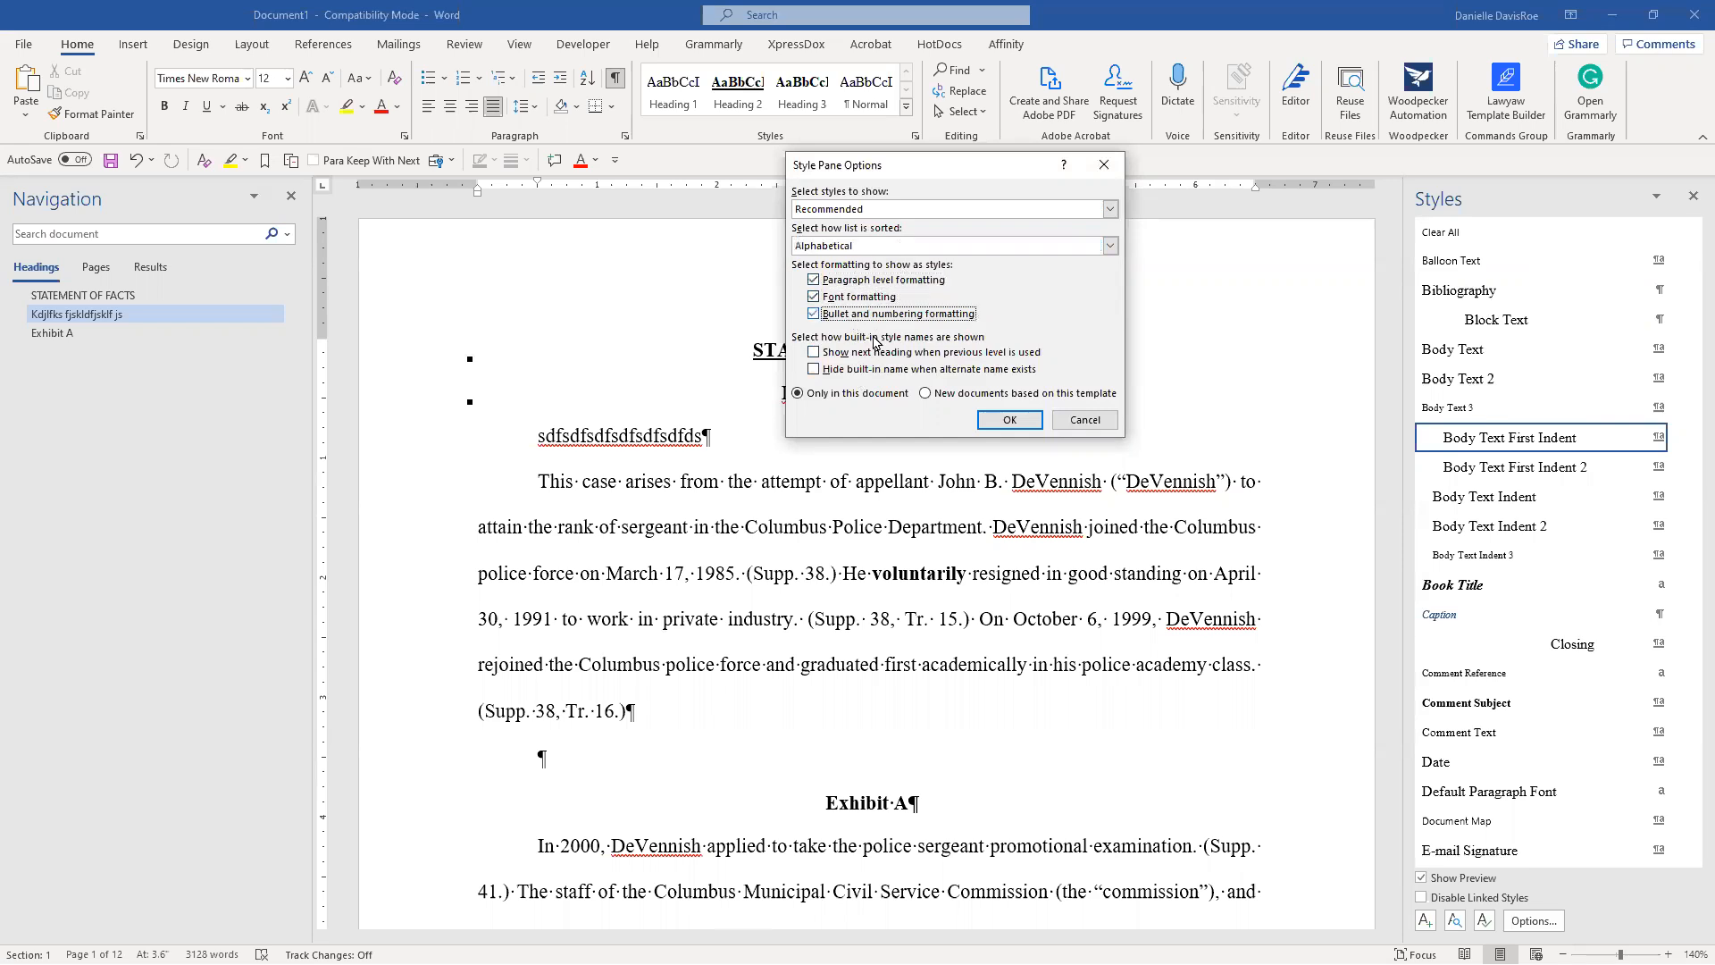
left_click(1025, 420)
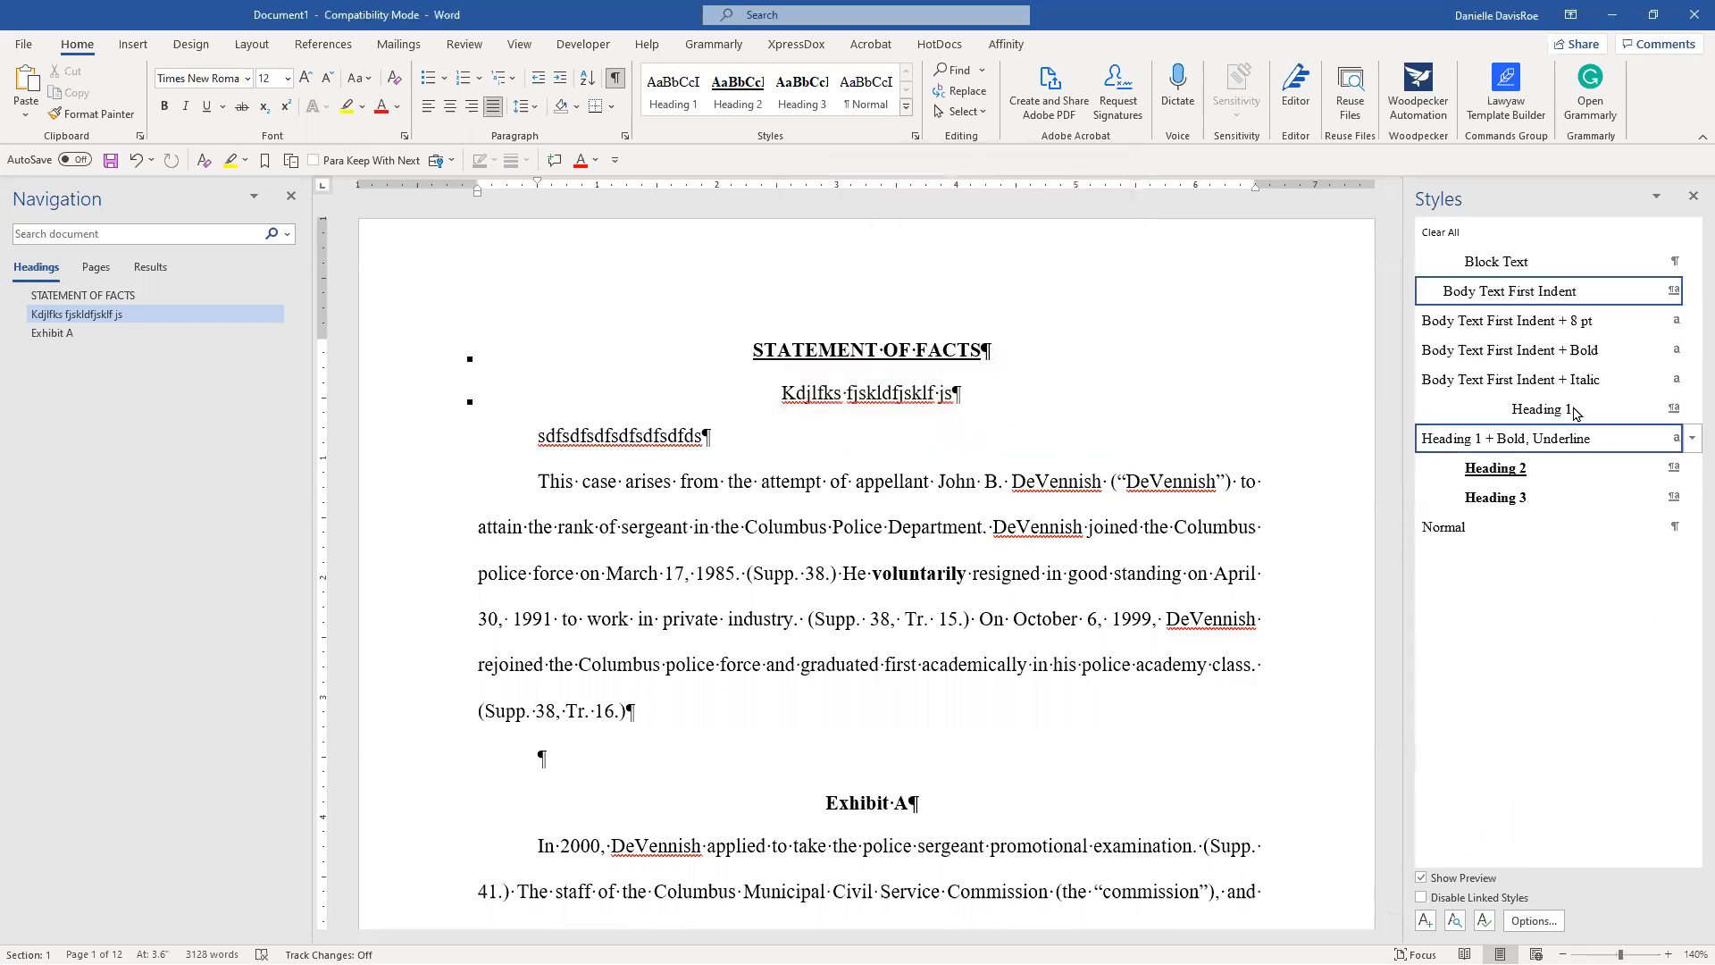
left_click(1578, 330)
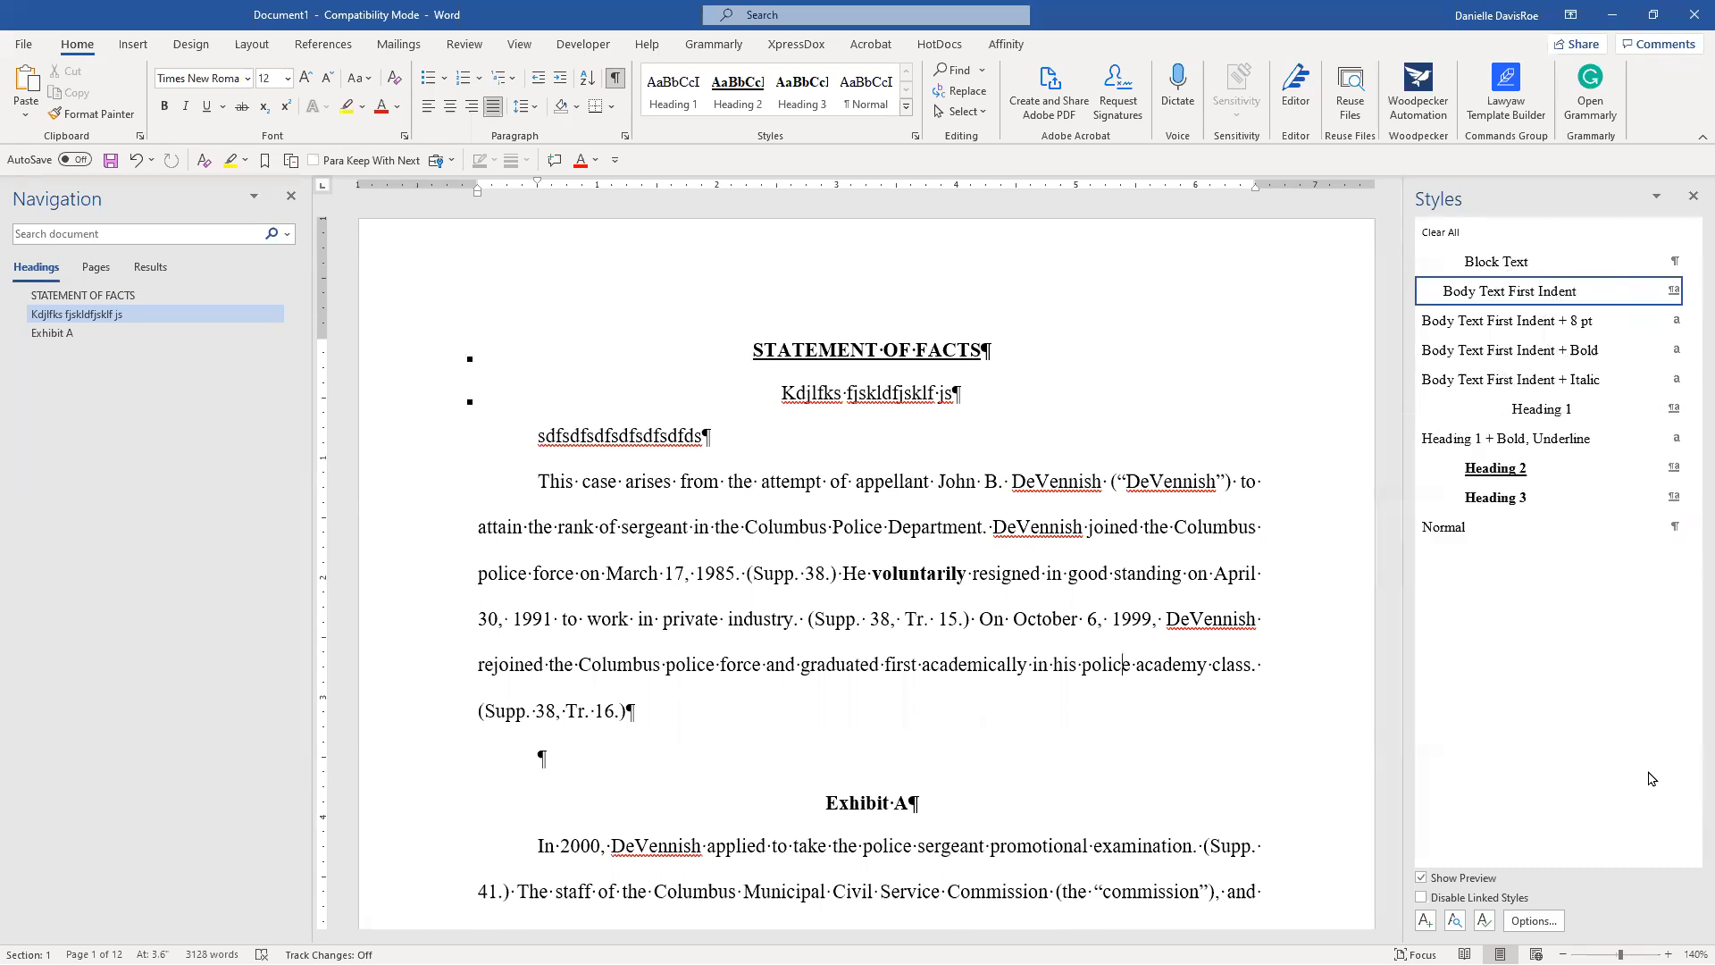
Stop showing paragraph level, font, and bullet and numbering formatting as styles, keeping the recommended styles in alphabetical order.
left_click(1534, 920)
left_click(857, 280)
left_click(858, 297)
left_click(858, 313)
key("ctrl")
key("ctrl")
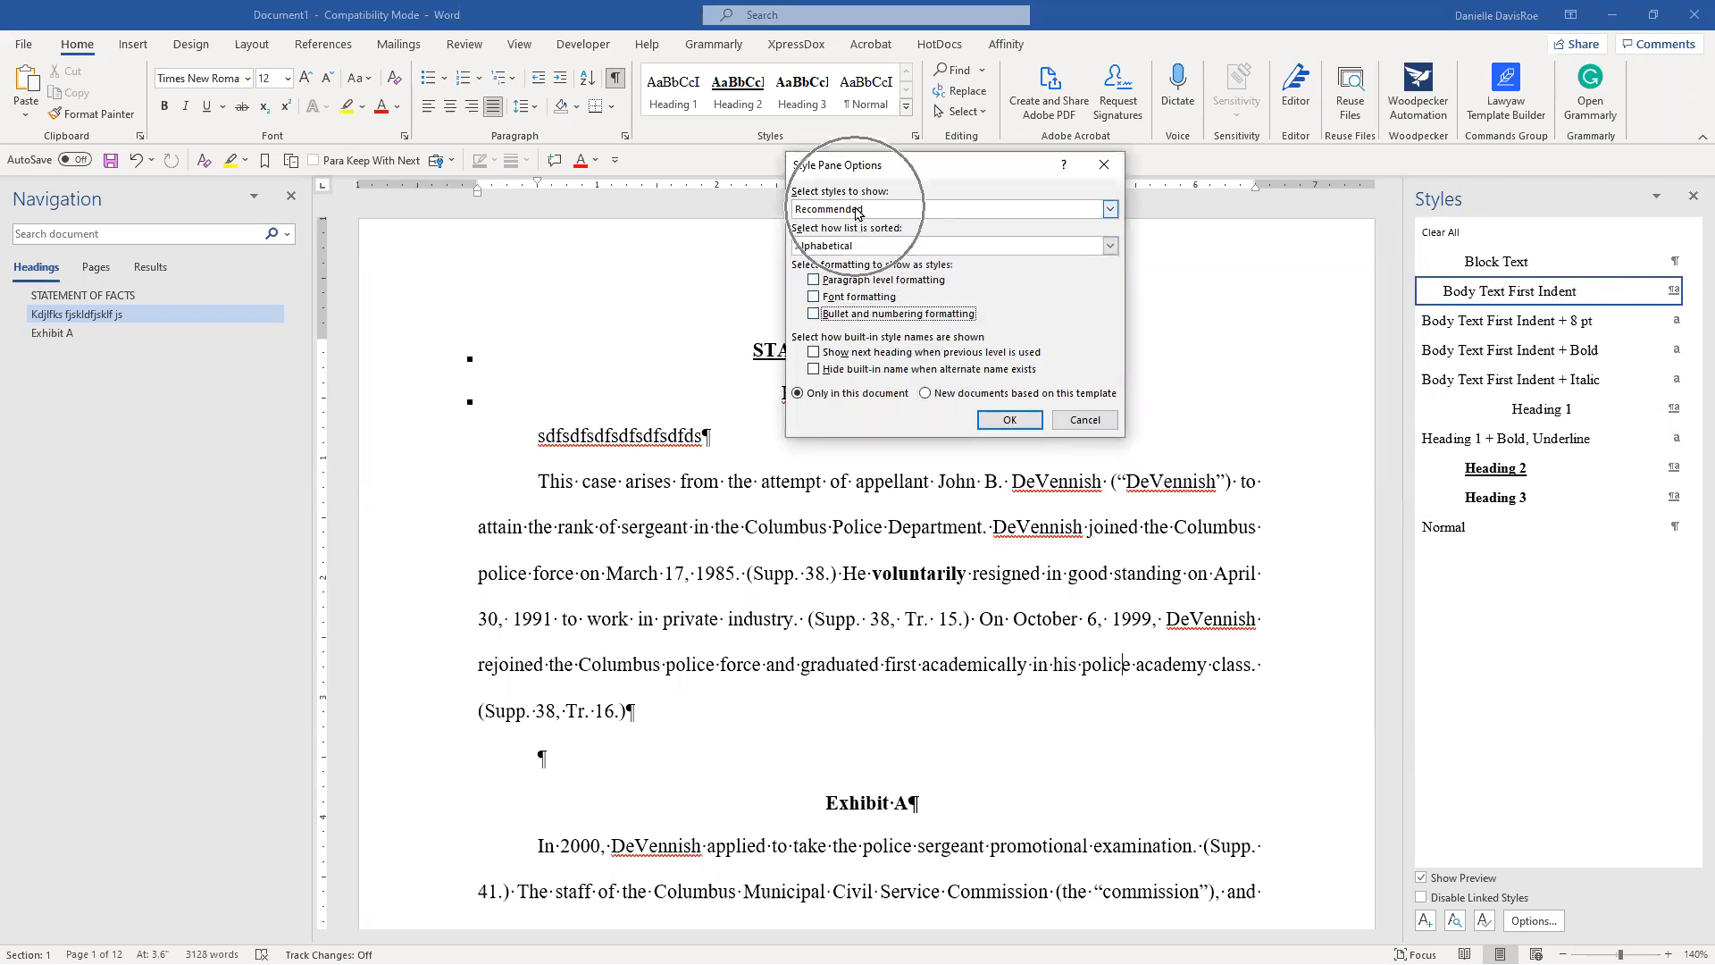
key("ctrl")
key("ctrl")
key("ctrl")
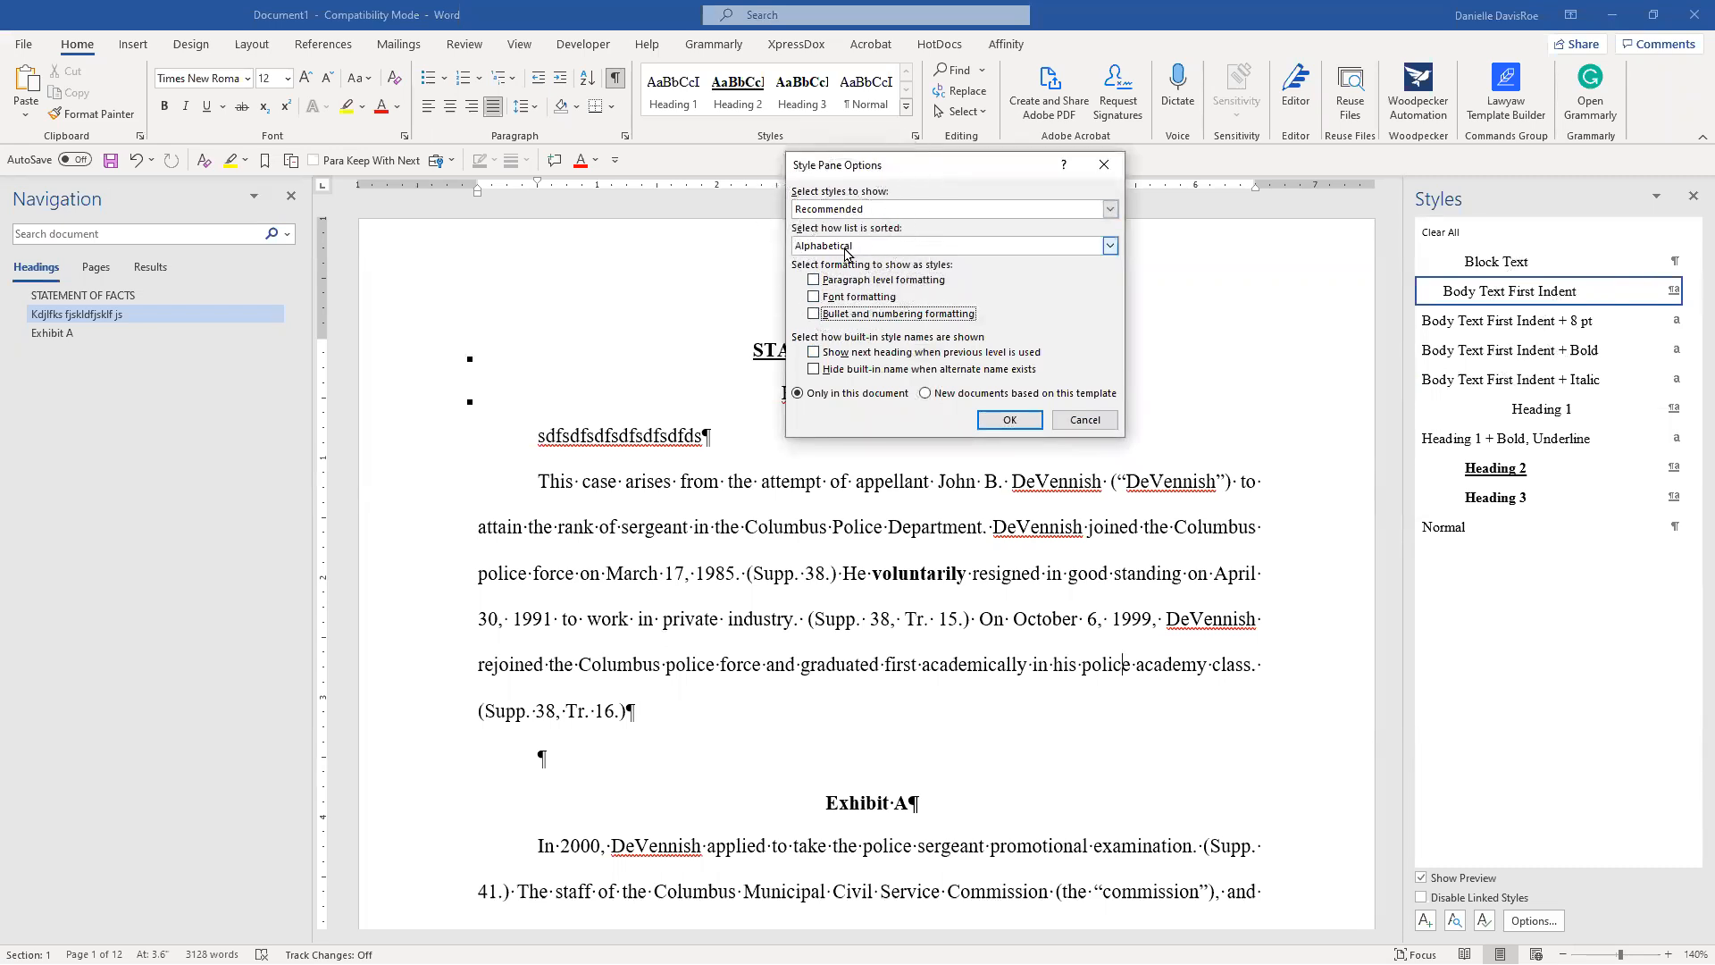
left_click(998, 425)
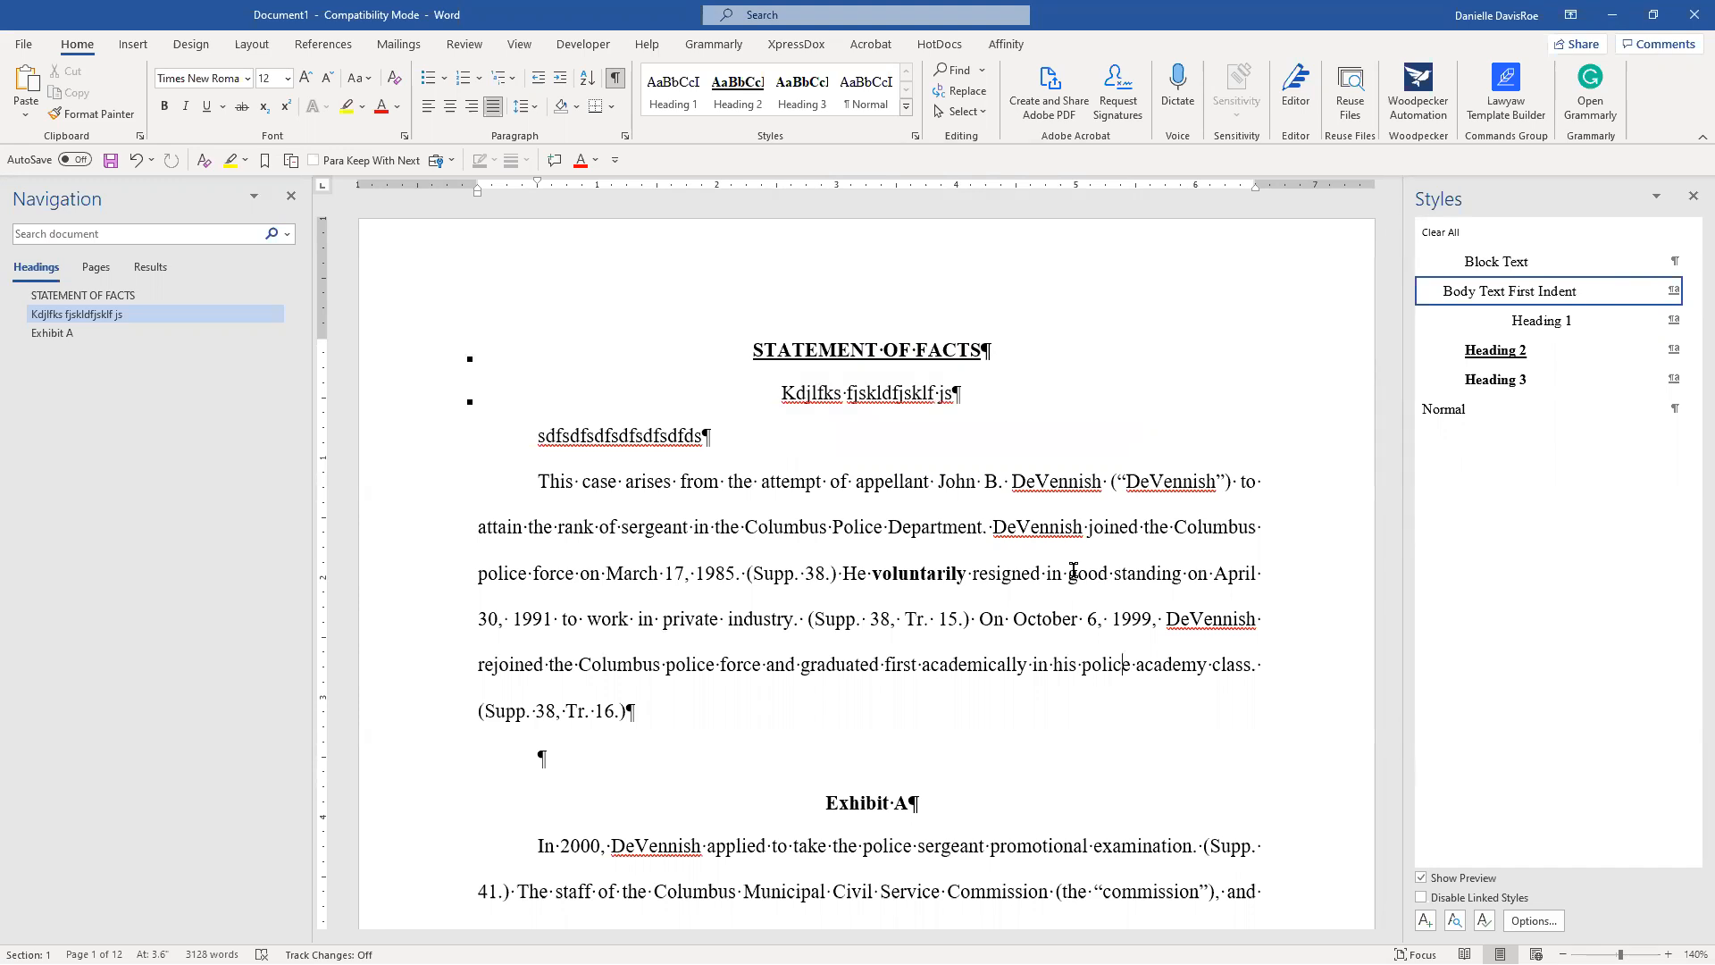
Review the recommended style settings in Manage Styles, and close the dialog without changes.
left_click(1484, 921)
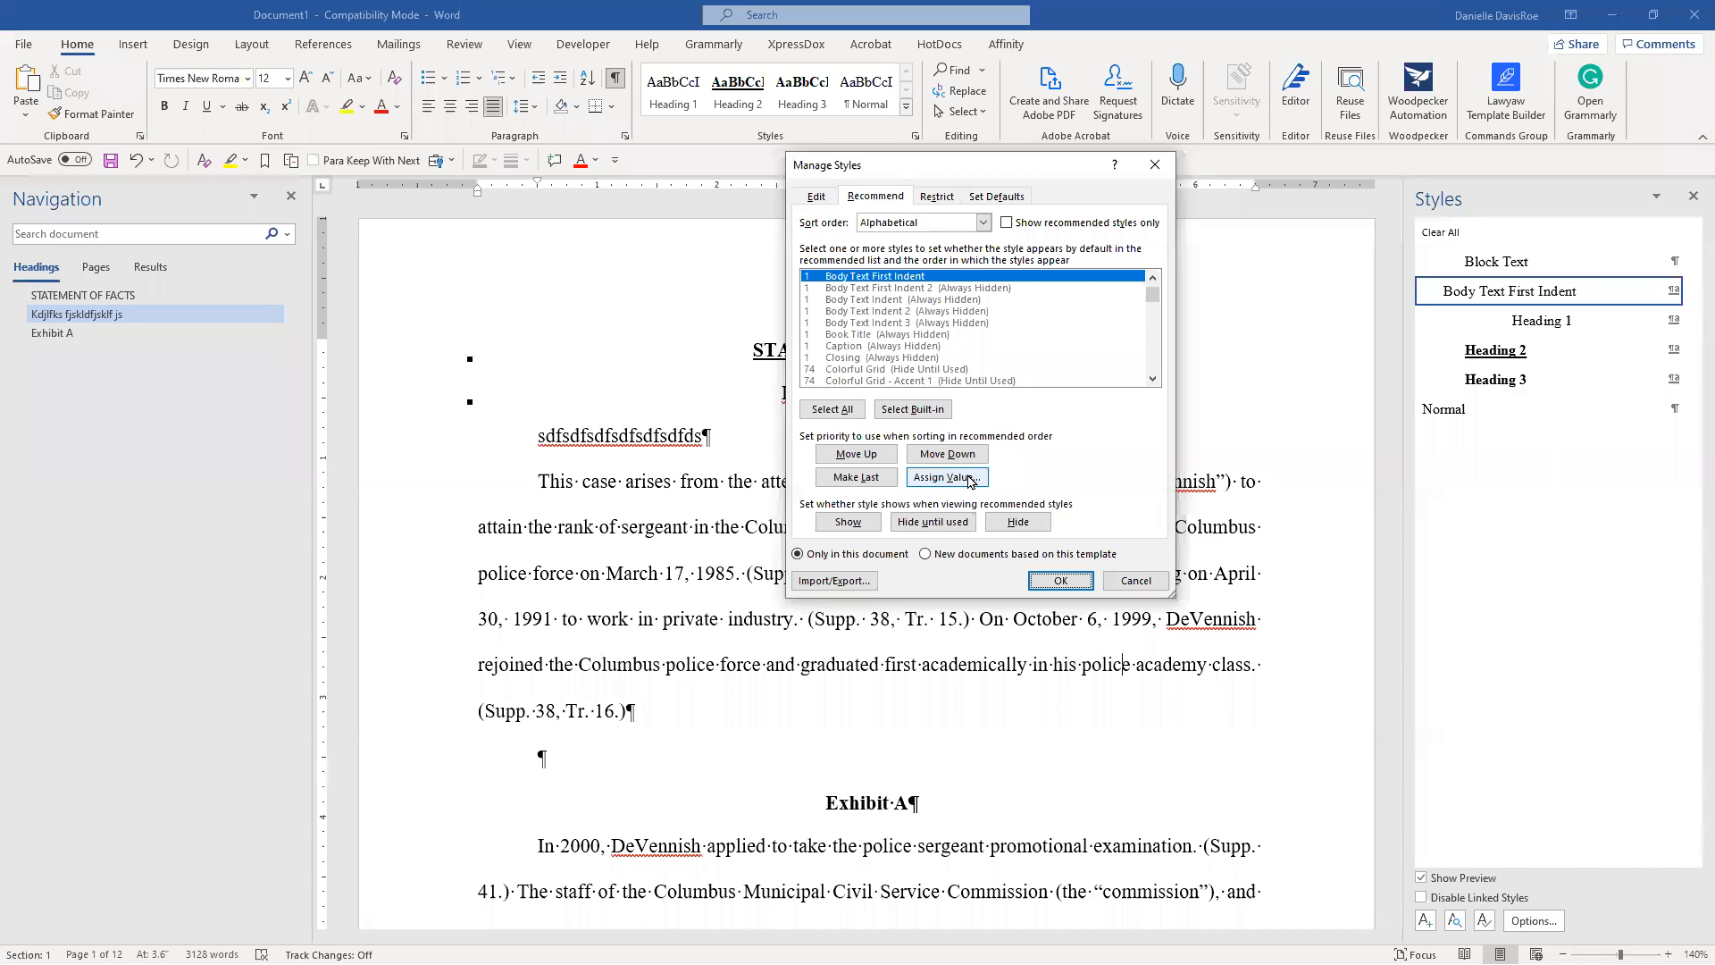
left_click(1137, 581)
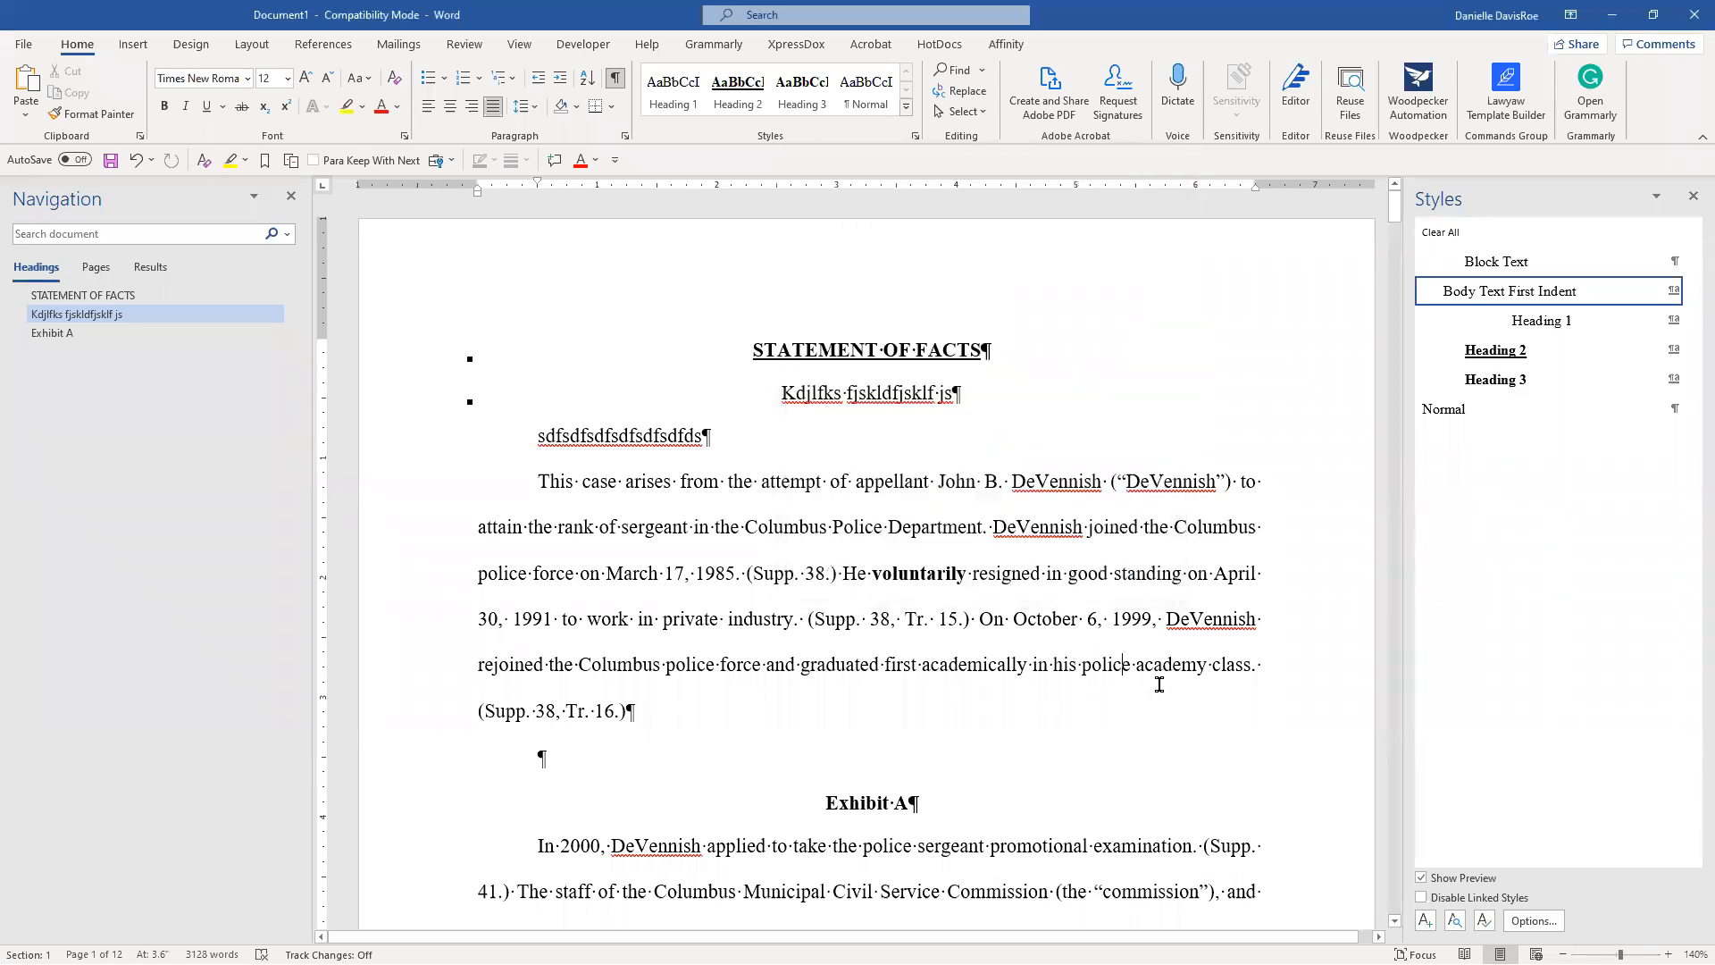